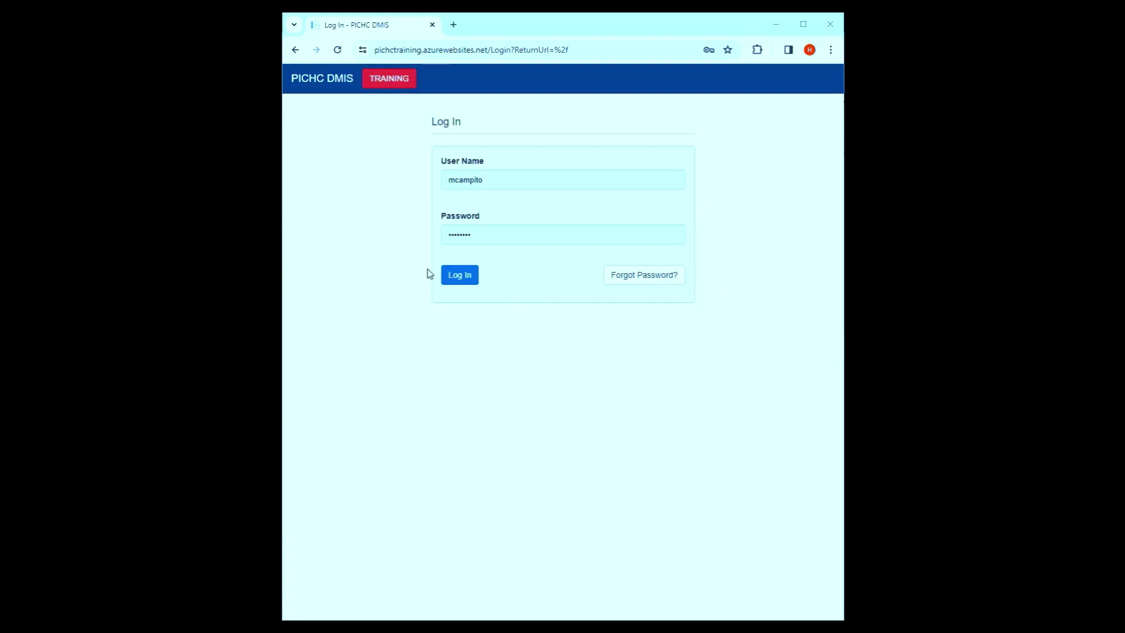
# - Log in with the PICHC Demo Program Community Health Worker role and open the Cases list
pyautogui.click(459, 279)
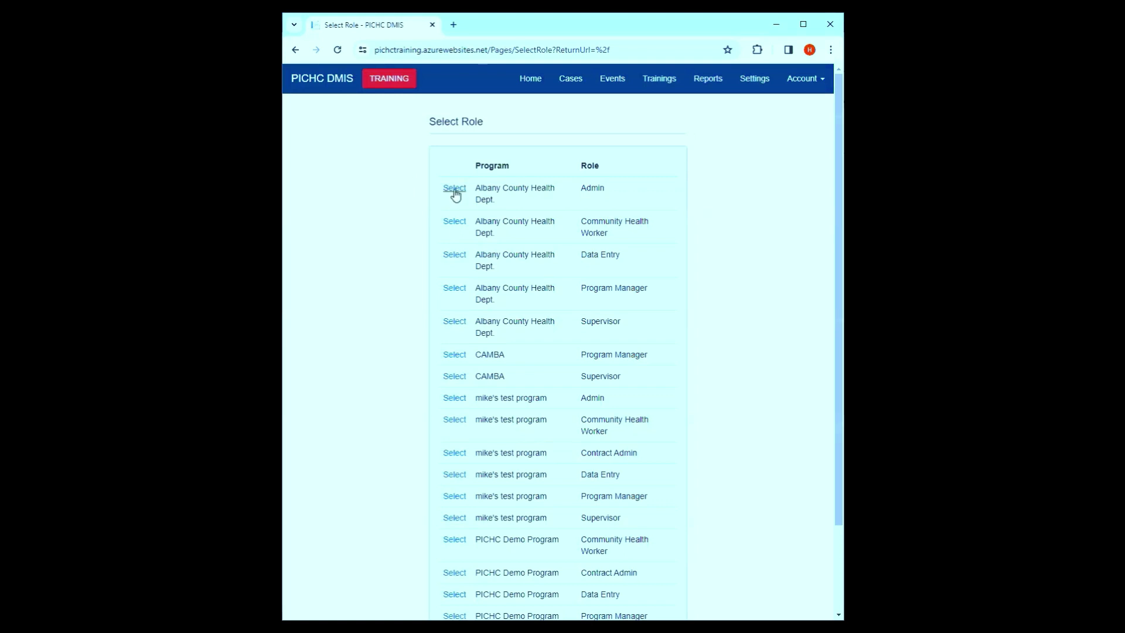
pyautogui.scroll(-2, 508, 360)
pyautogui.scroll(-1, 507, 360)
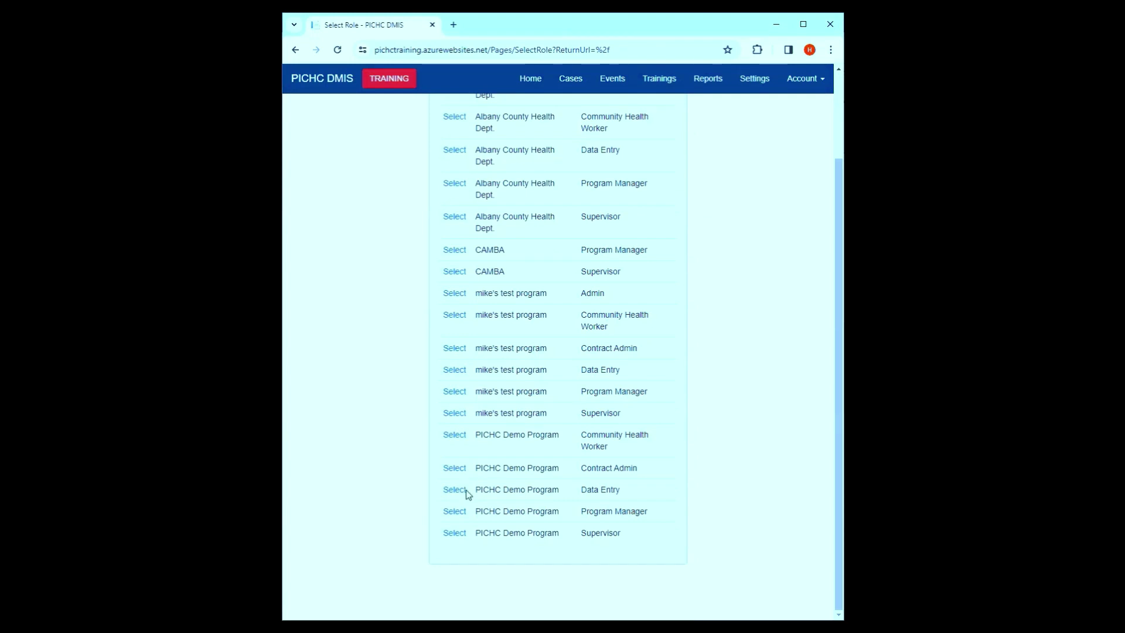
pyautogui.click(455, 512)
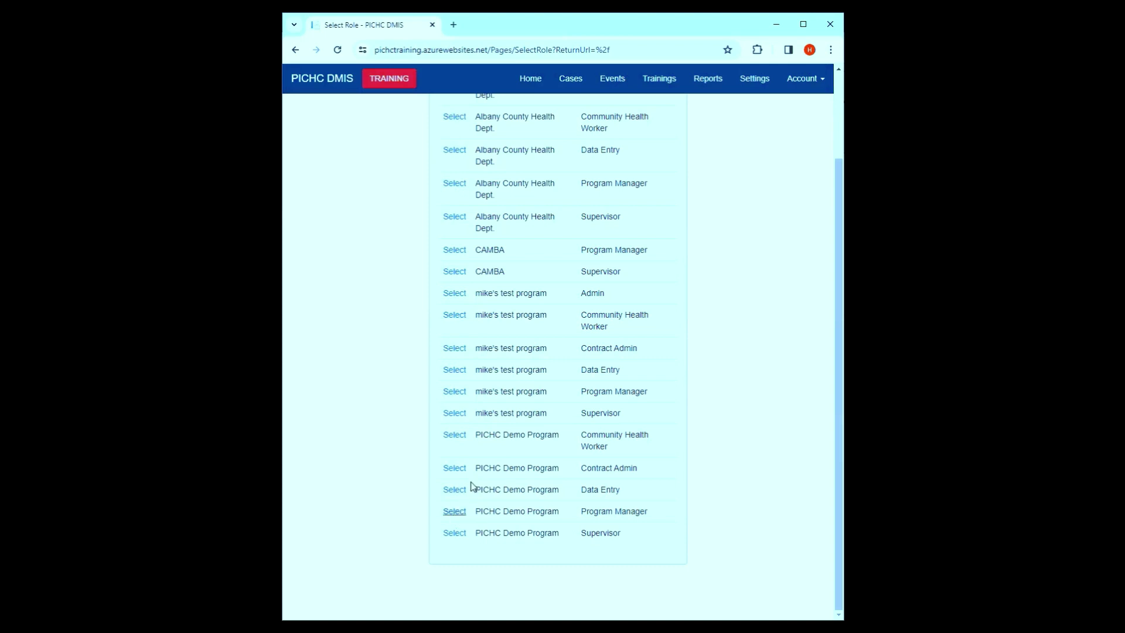
pyautogui.click(449, 437)
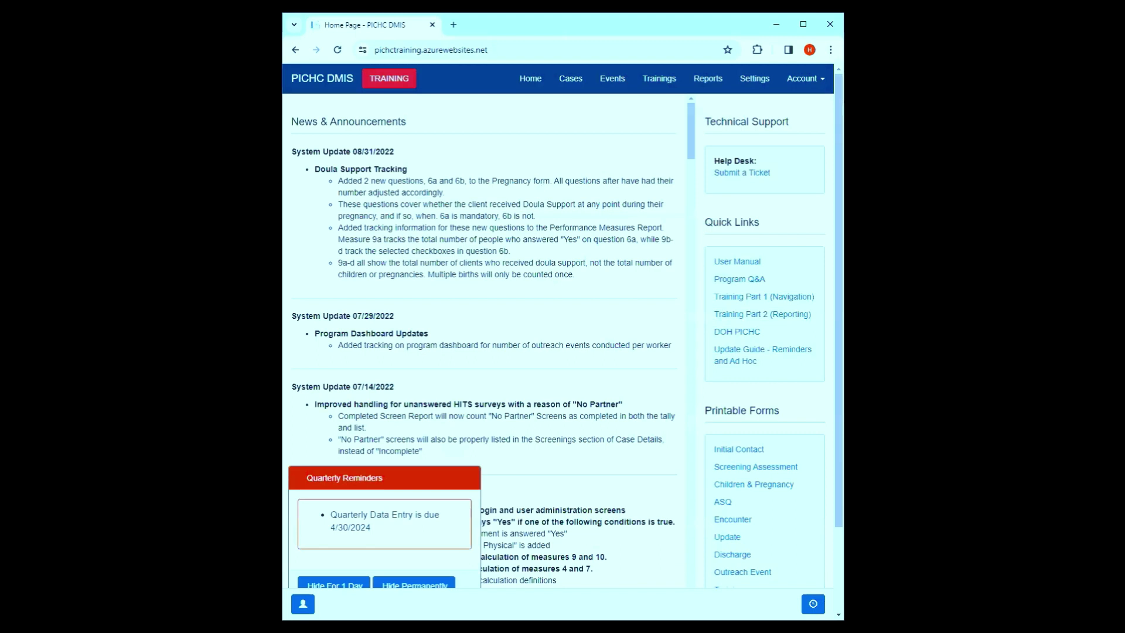
pyautogui.click(571, 78)
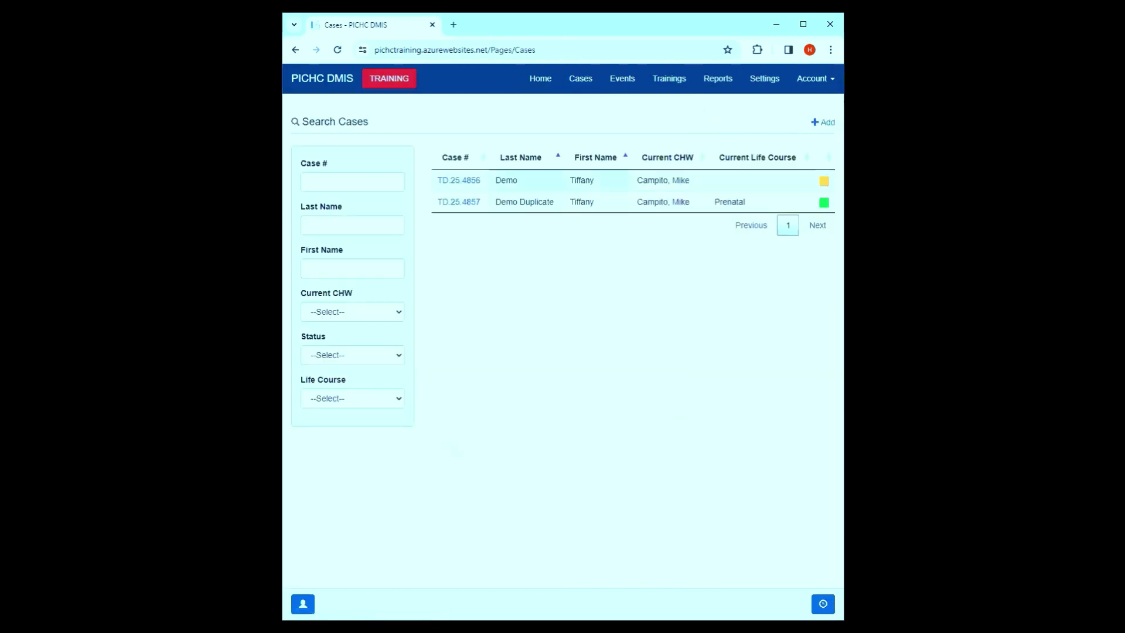
# - Start a new case's Initial Contact Form and point out the required Last Name marker
pyautogui.click(822, 123)
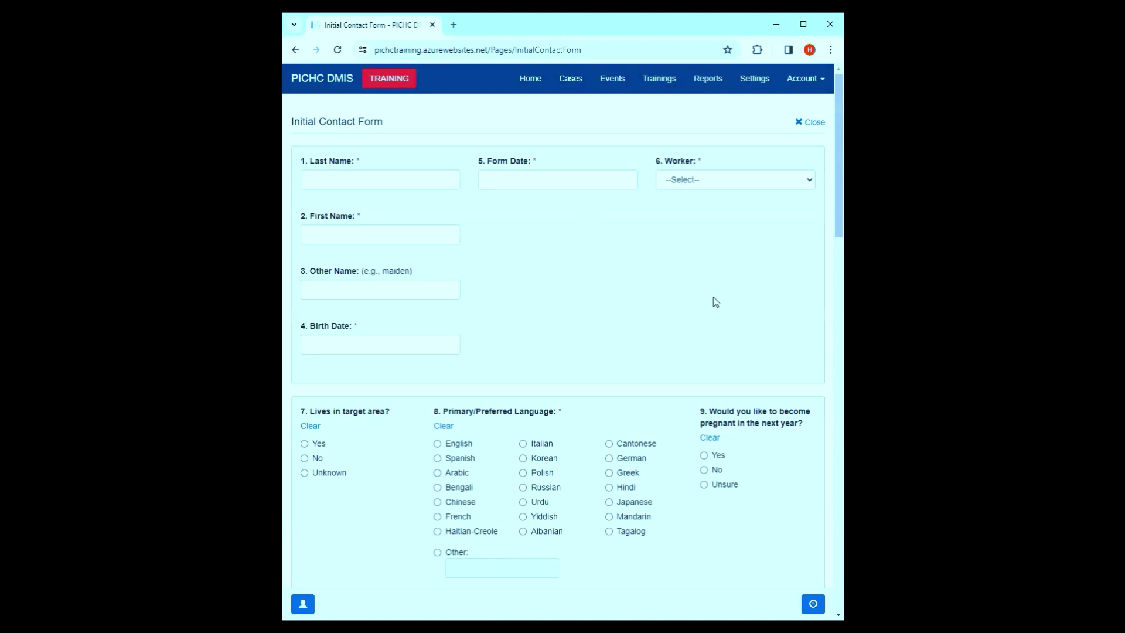
pyautogui.moveTo(363, 164); pyautogui.dragTo(355, 164)
pyautogui.click(561, 231)
# - Set referral source 13a to Outreach (Street / Door-to-Door)
pyautogui.scroll(-6, 619, 262)
pyautogui.scroll(-4, 619, 262)
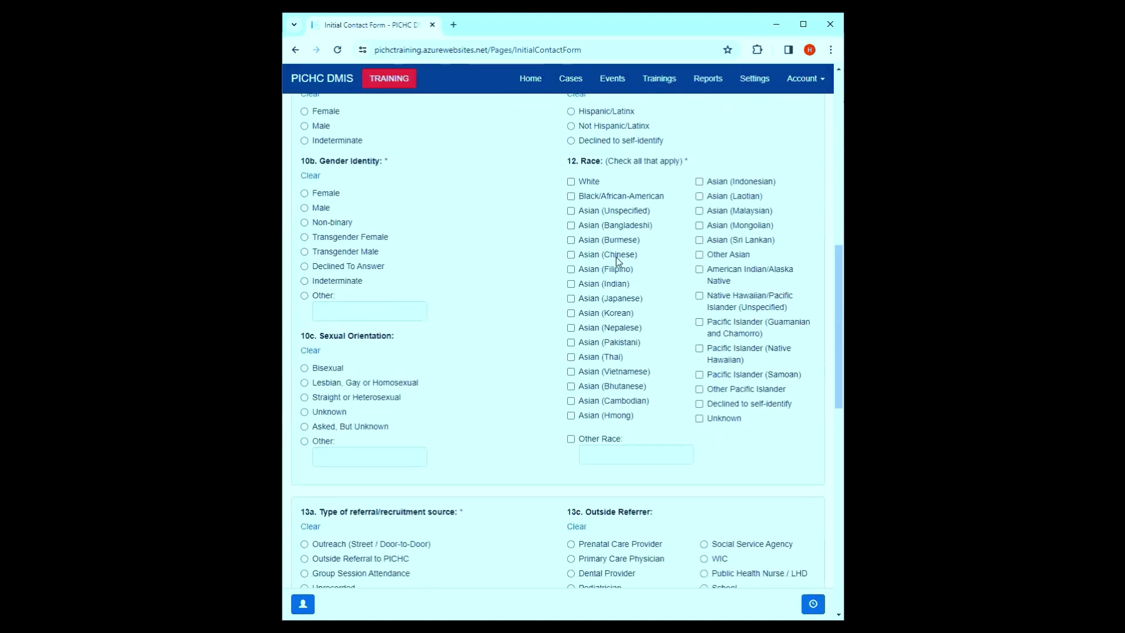
pyautogui.scroll(-2, 578, 285)
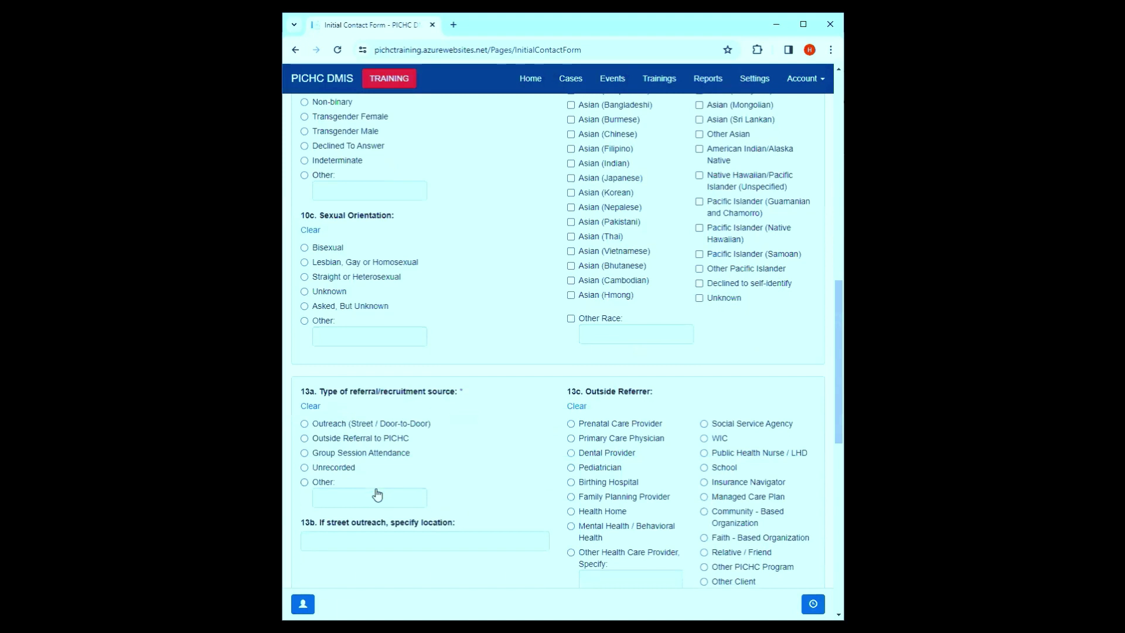
pyautogui.scroll(-2, 387, 469)
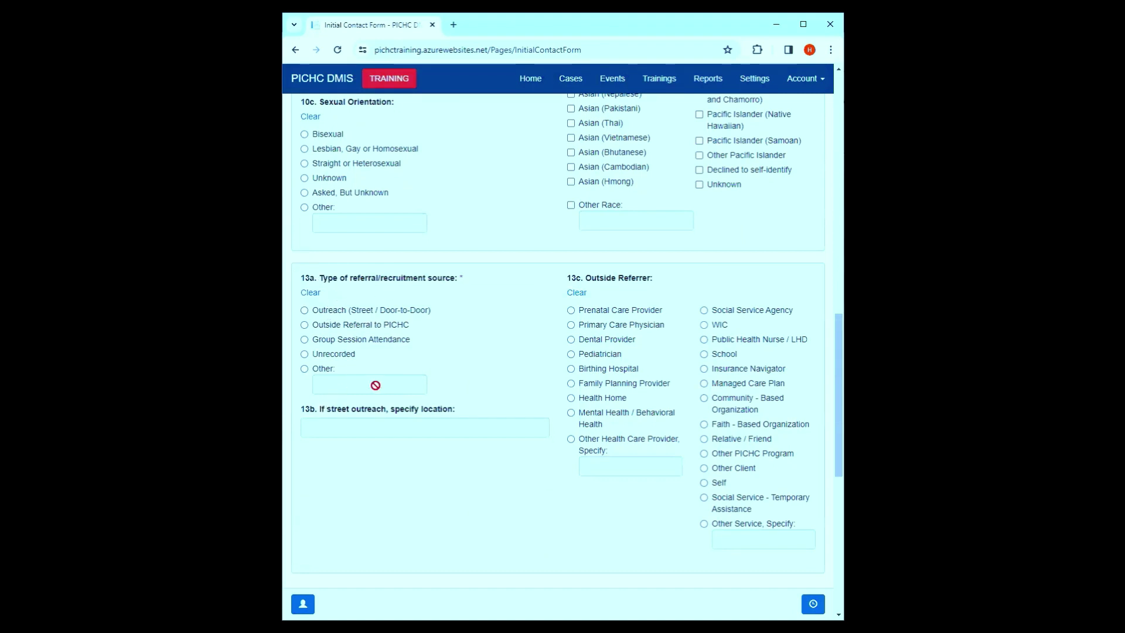
pyautogui.moveTo(459, 410); pyautogui.dragTo(303, 414)
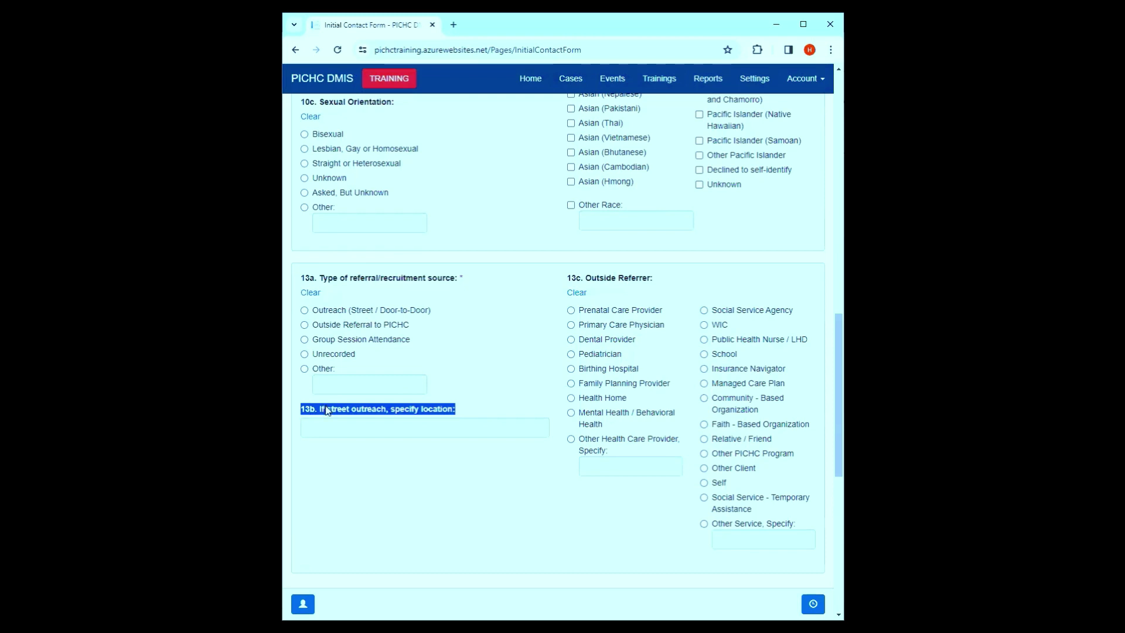
pyautogui.click(326, 411)
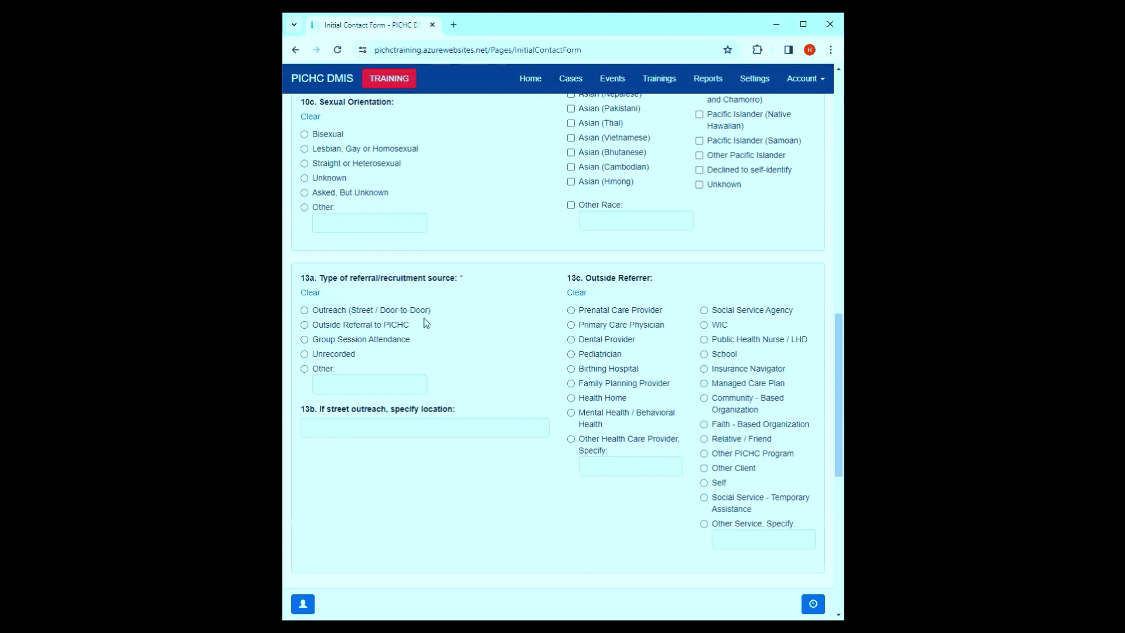
pyautogui.click(305, 314)
pyautogui.scroll(-8, 610, 371)
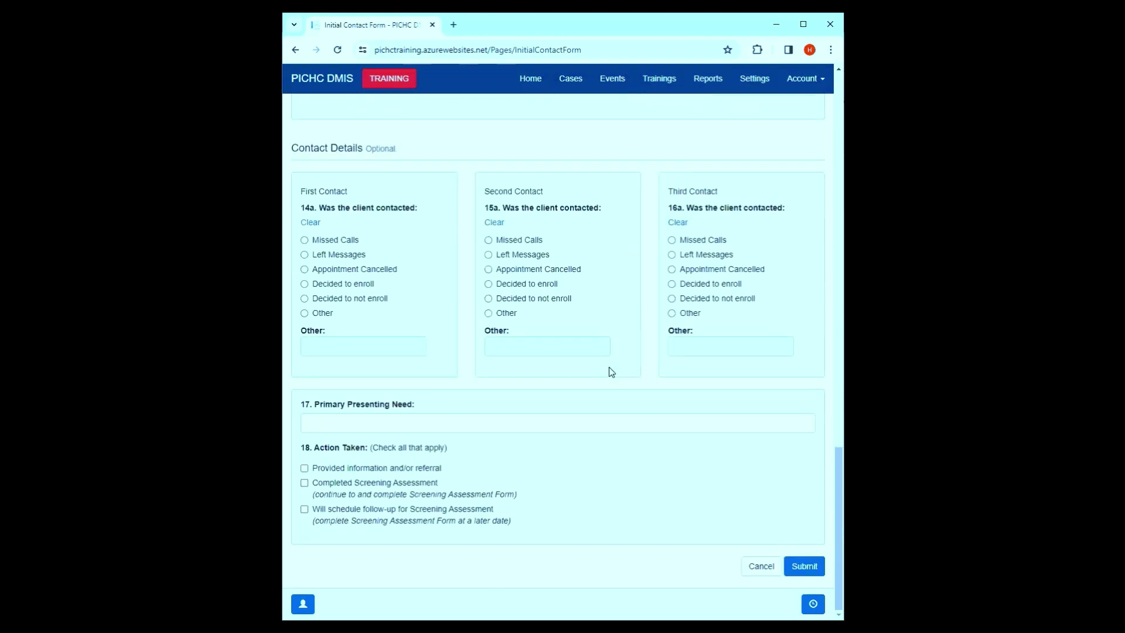
# - Submit the blank Initial Contact Form to list its eleven missing required items
pyautogui.click(804, 566)
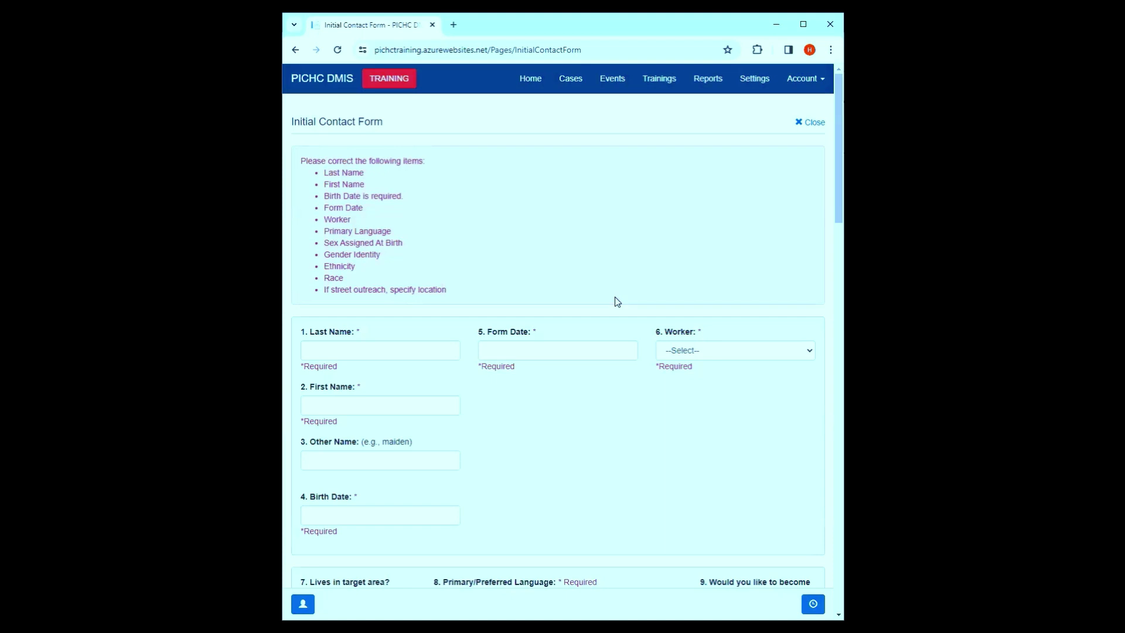
# - Enter 'test' as last and first name and birth date 05/04/1991
pyautogui.click(371, 346)
pyautogui.write('test')
pyautogui.click(329, 403)
pyautogui.write('test')
pyautogui.scroll(-2, 375, 389)
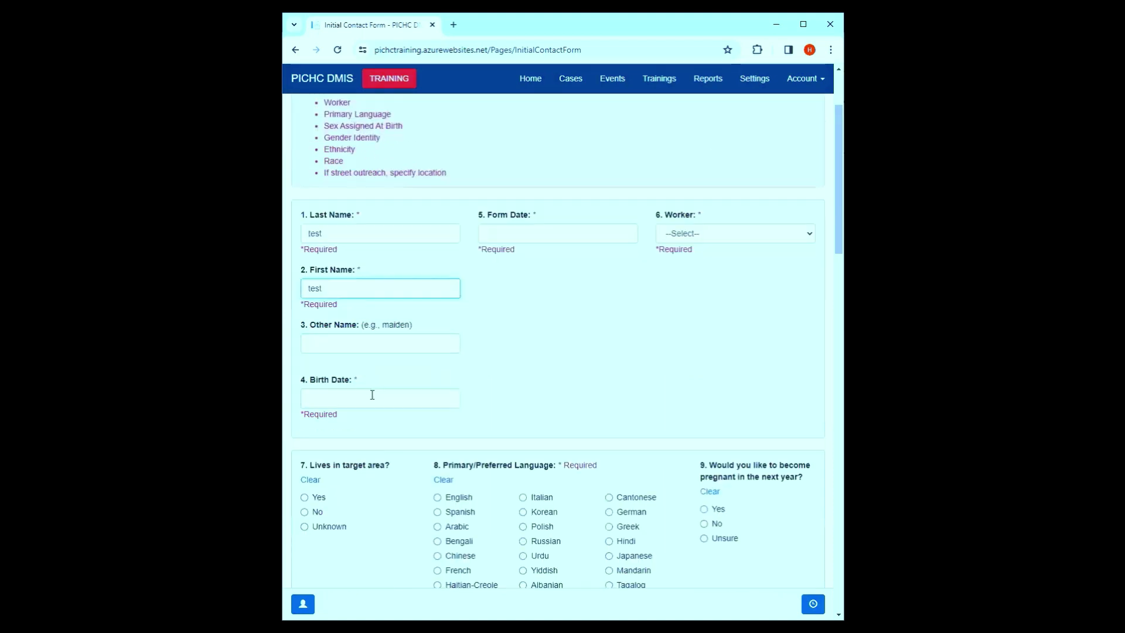
pyautogui.click(372, 395)
pyautogui.click(359, 430)
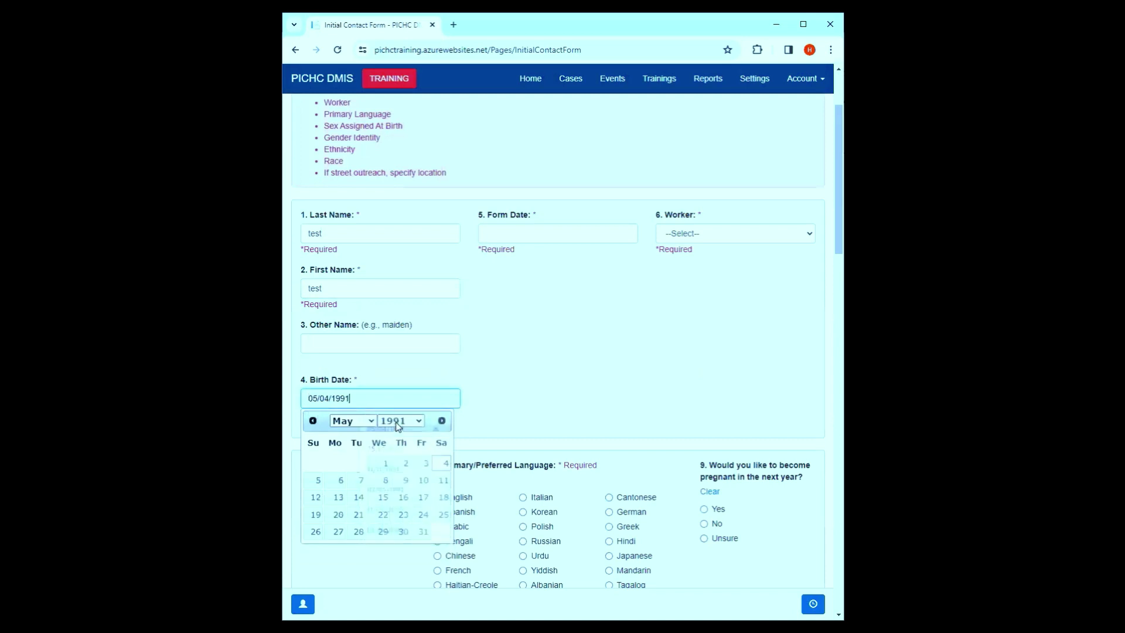
# - Set form date 03/01/2024, assign the worker, and choose English and Female sex at birth
pyautogui.click(510, 240)
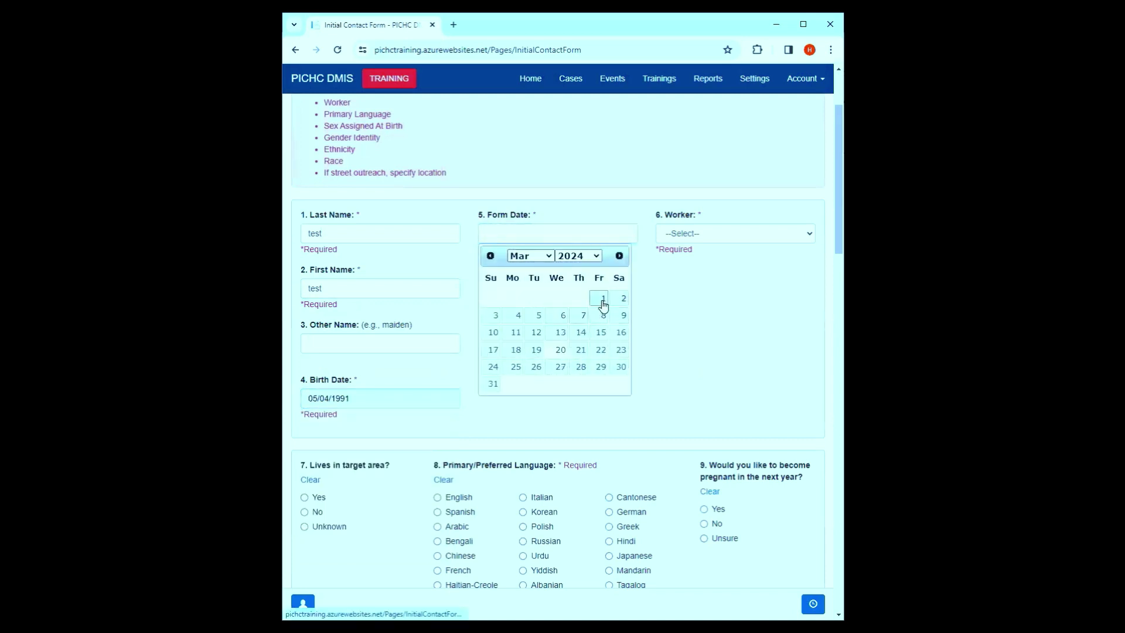
pyautogui.click(604, 301)
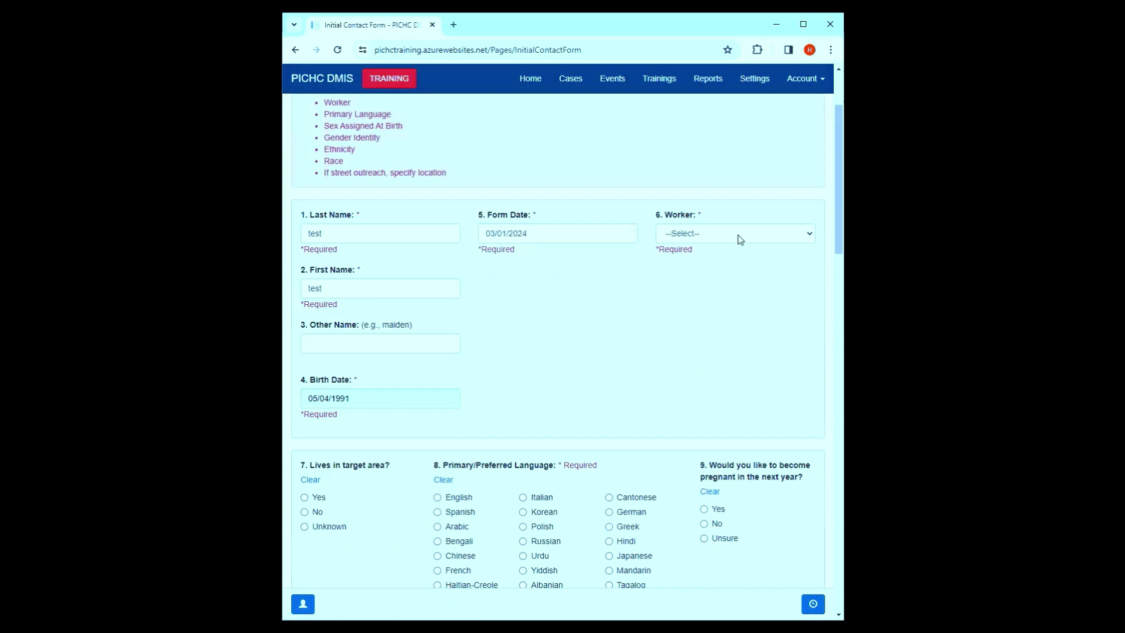
pyautogui.click(740, 238)
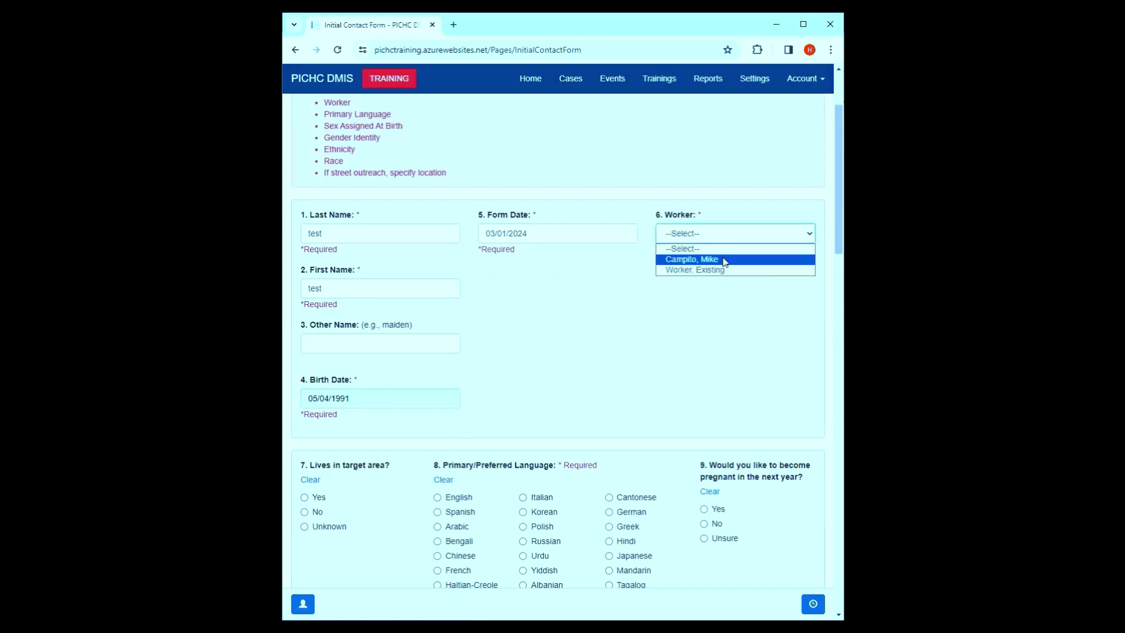
pyautogui.click(724, 262)
pyautogui.scroll(-5, 562, 334)
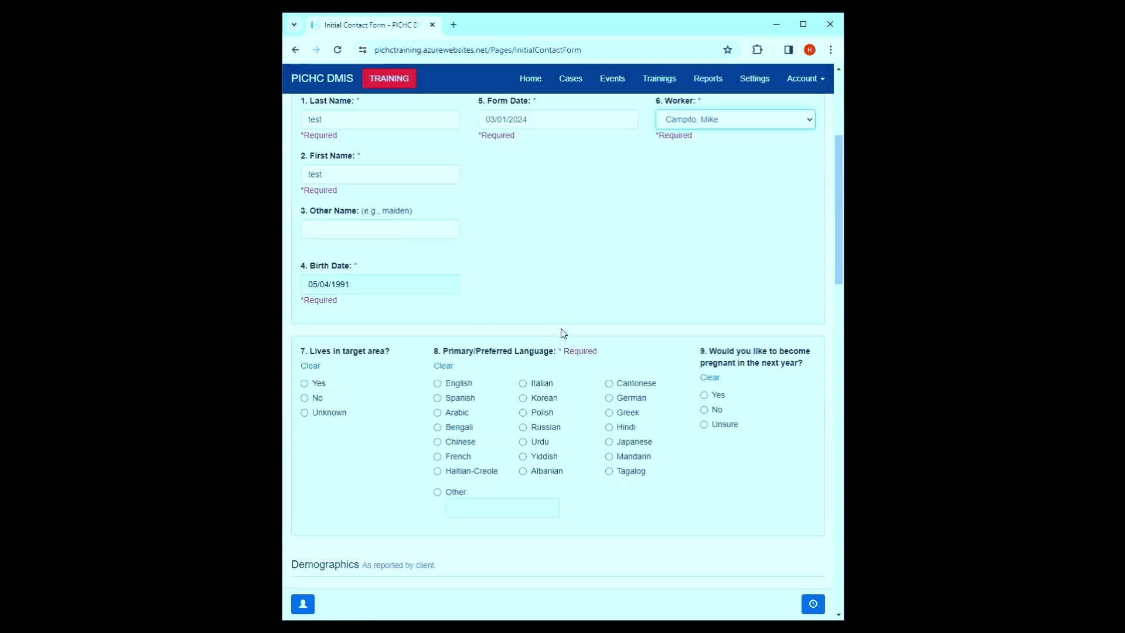
pyautogui.scroll(1, 404, 273)
pyautogui.click(438, 263)
pyautogui.scroll(-4, 440, 270)
pyautogui.click(312, 286)
# - Set gender identity Female, ethnicity Hispanic/Latinx, and sexual orientation Bisexual instead of Other 'Demisexual'
pyautogui.click(317, 367)
pyautogui.scroll(-4, 343, 404)
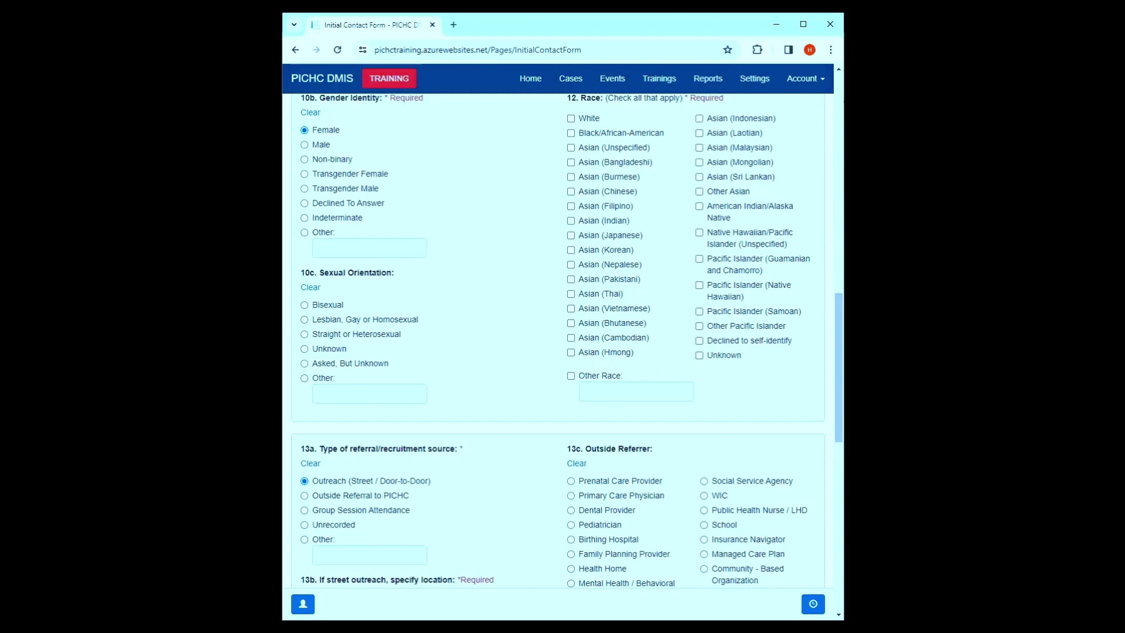
pyautogui.scroll(2, 721, 273)
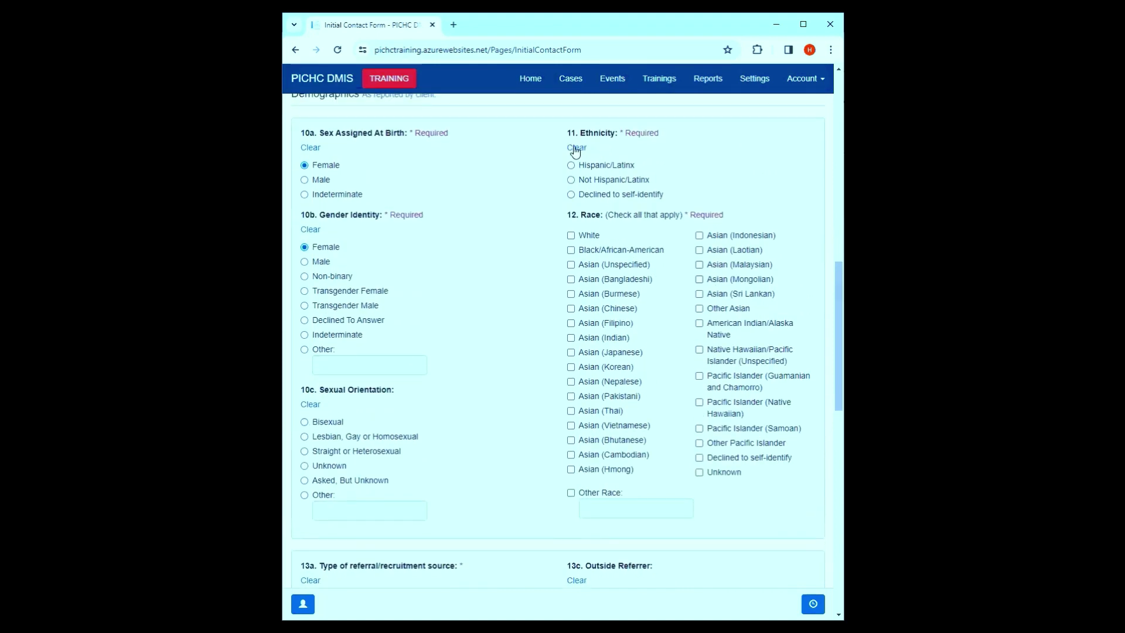
pyautogui.click(577, 167)
pyautogui.click(321, 497)
pyautogui.click(340, 508)
pyautogui.write('Demisexual')
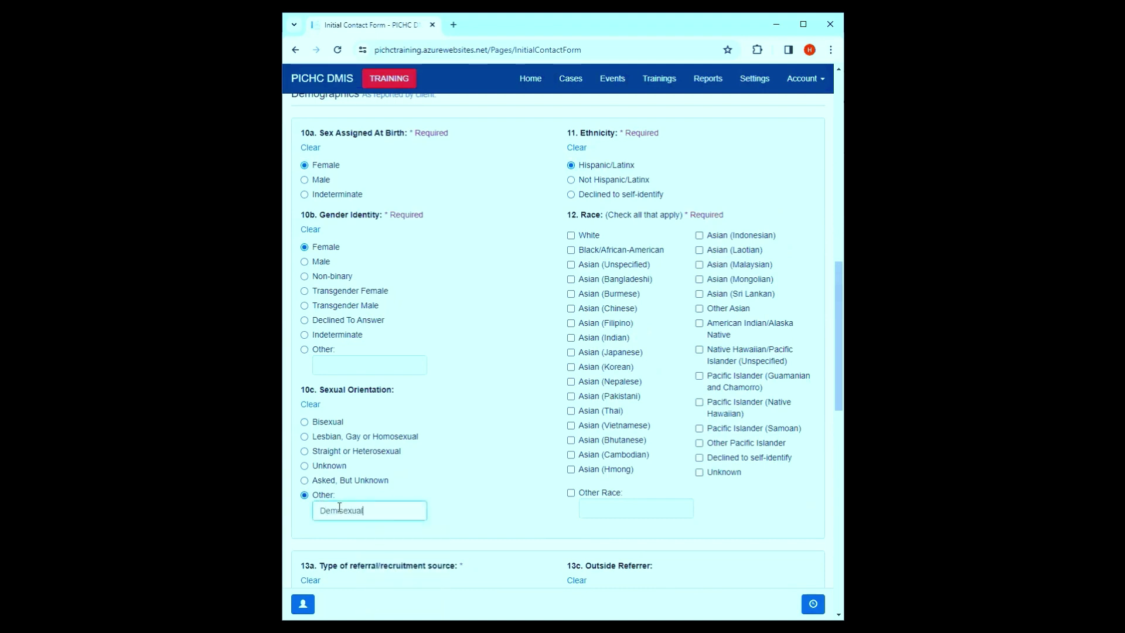
pyautogui.click(306, 423)
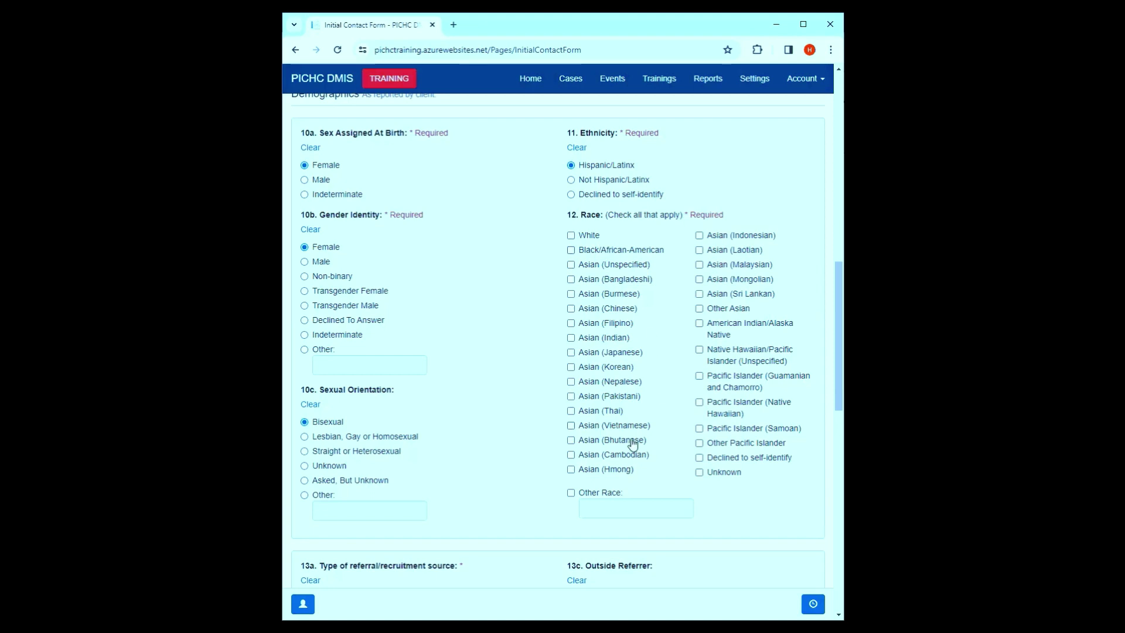
# - Try several Race (12) options, then settle on Declined to self-identify
pyautogui.click(581, 497)
pyautogui.click(605, 386)
pyautogui.click(599, 337)
pyautogui.click(700, 459)
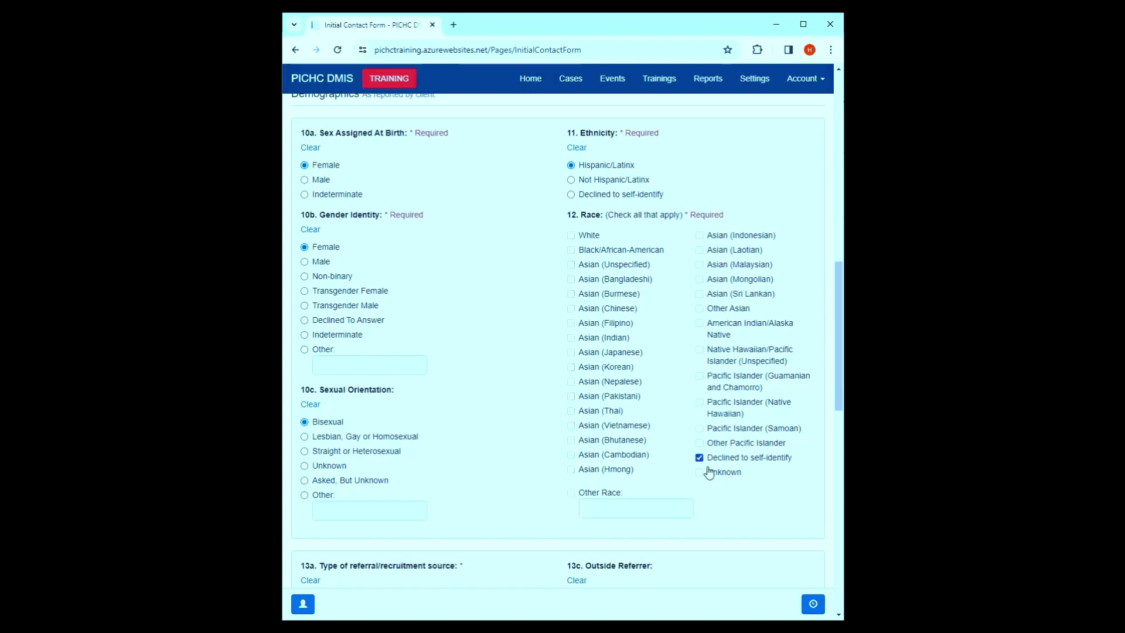
pyautogui.click(707, 477)
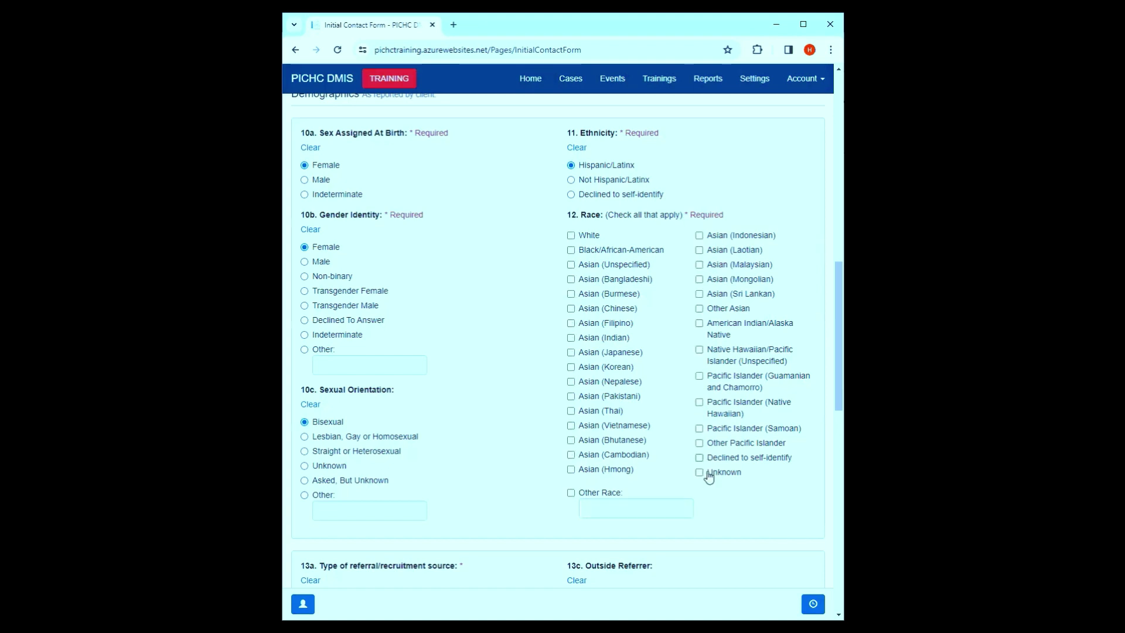
pyautogui.click(708, 475)
pyautogui.click(592, 296)
pyautogui.click(592, 366)
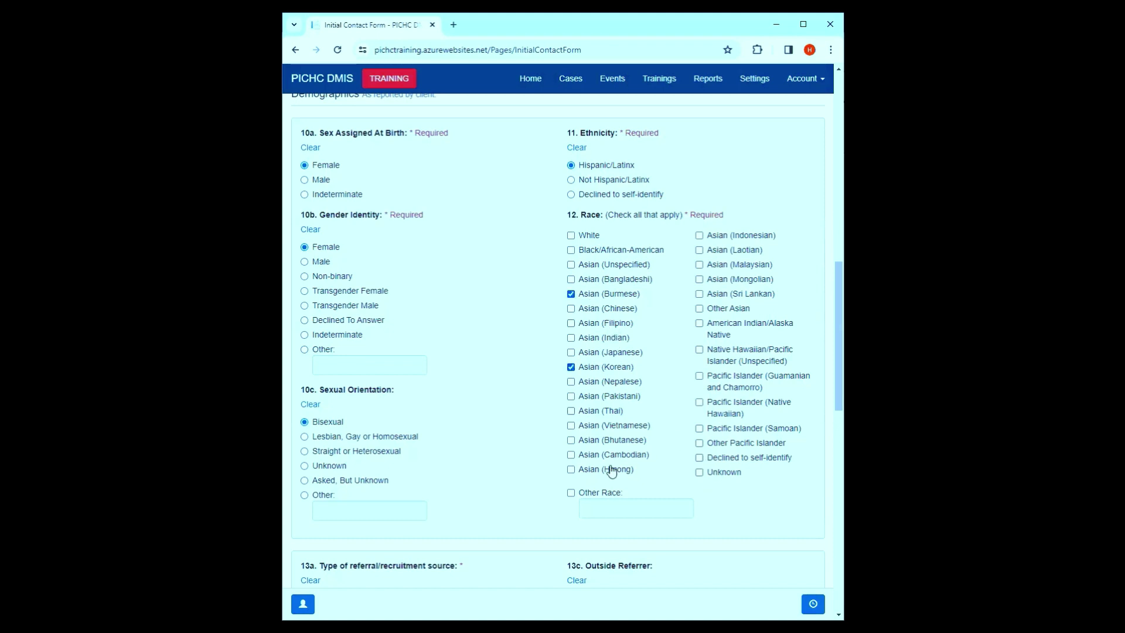
pyautogui.click(729, 460)
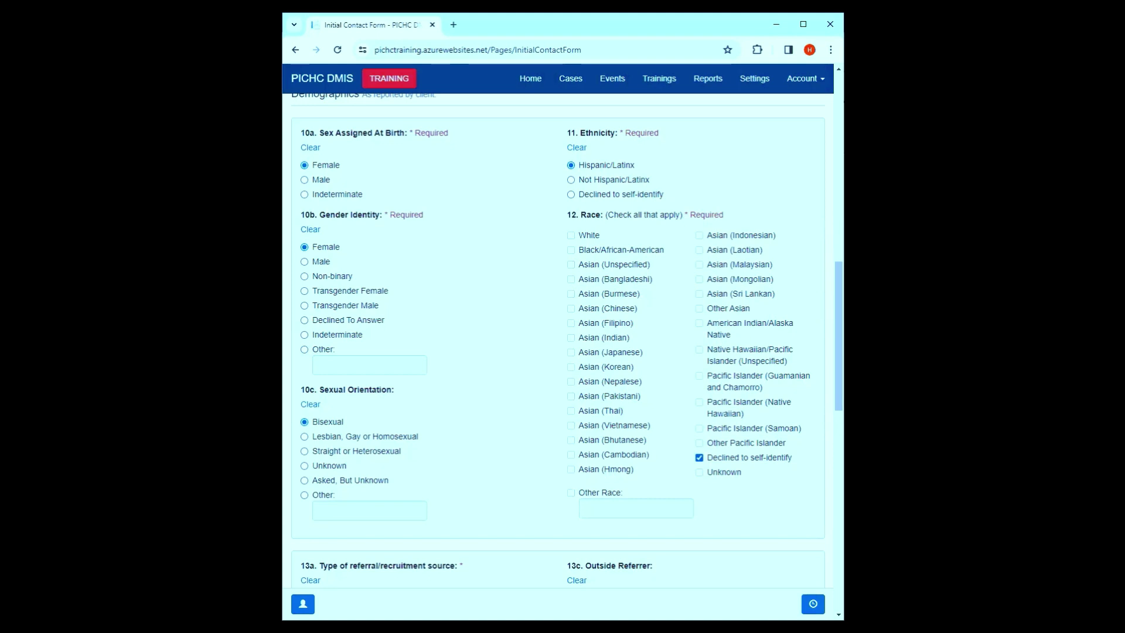
pyautogui.scroll(-5, 595, 432)
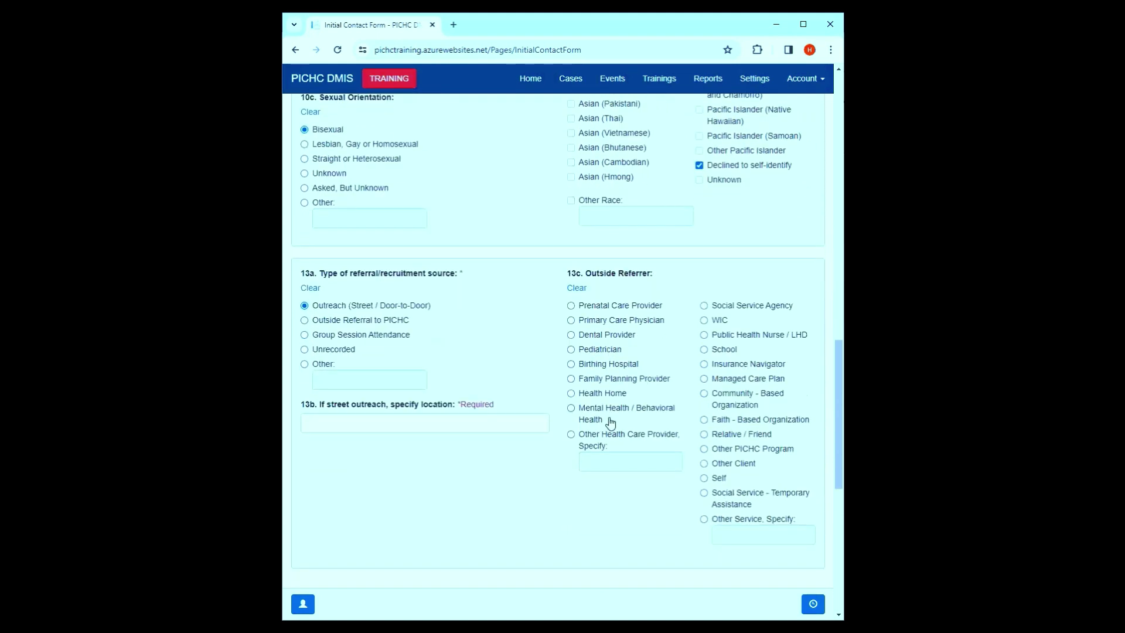
pyautogui.scroll(2, 627, 420)
pyautogui.scroll(4, 629, 419)
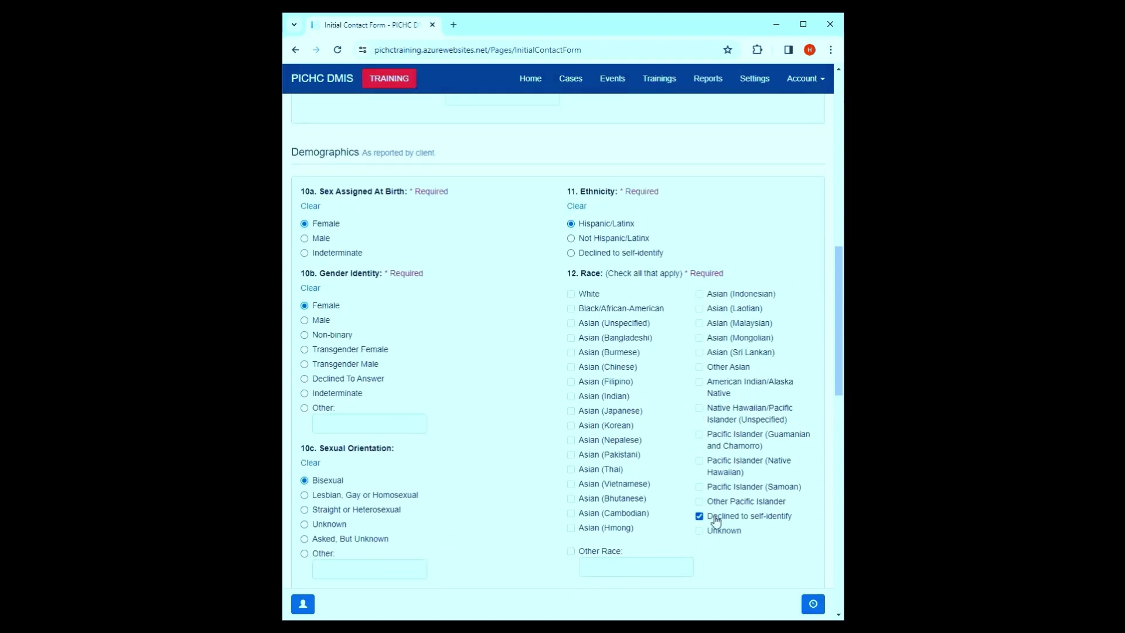
# - Uncheck Declined to self-identify so no race option is checked
pyautogui.click(716, 519)
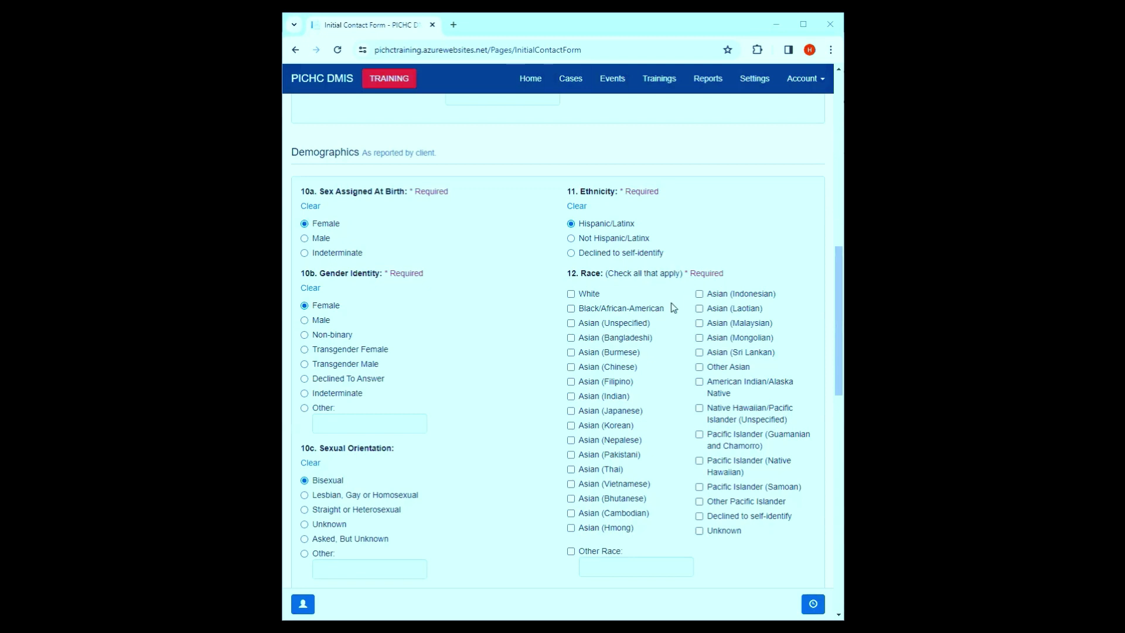
# - Mark race Asian (Unspecified) and tick Completed Screening Assessment in section 18
pyautogui.click(571, 323)
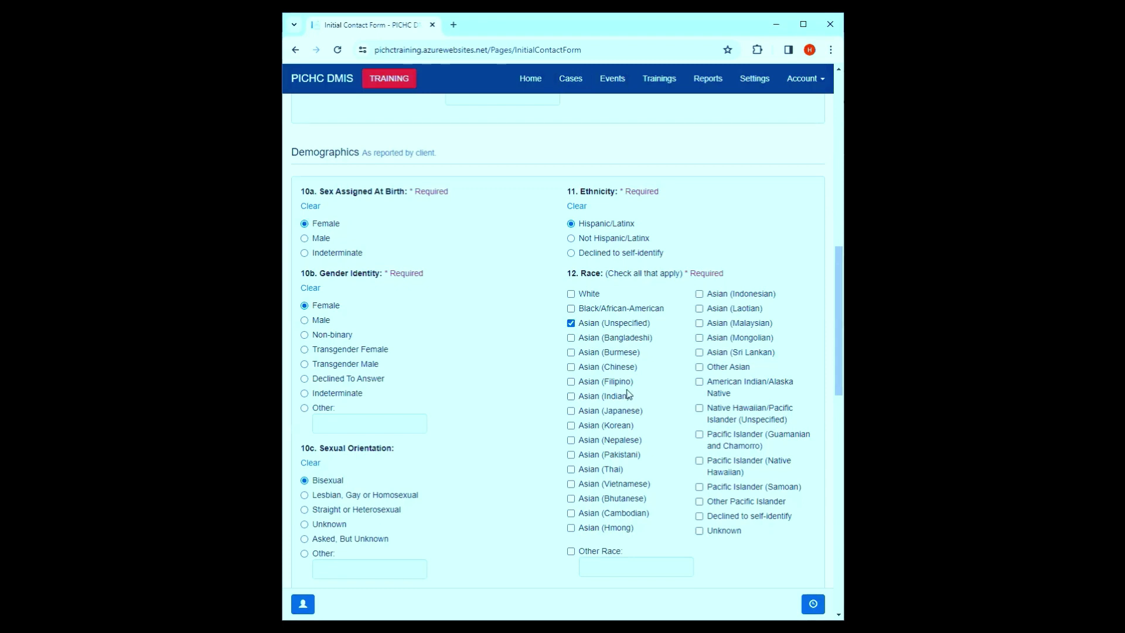
pyautogui.scroll(-8, 628, 398)
pyautogui.scroll(-6, 628, 390)
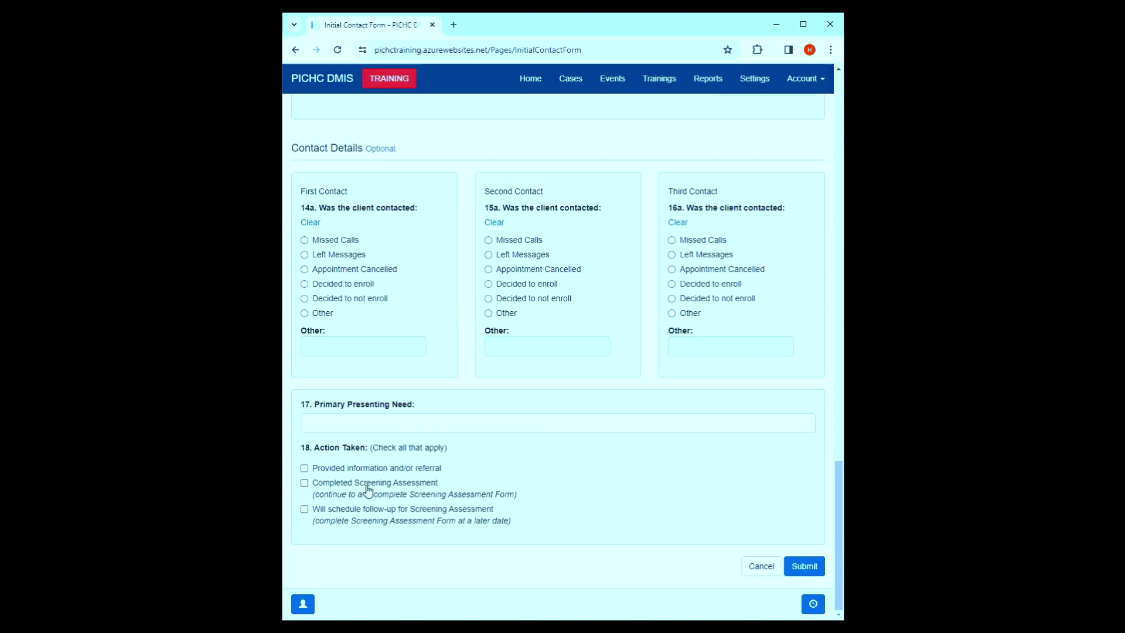
pyautogui.click(369, 490)
# - Enter 'Test' as the 13b street outreach location and resubmit the Initial Contact Form
pyautogui.click(792, 566)
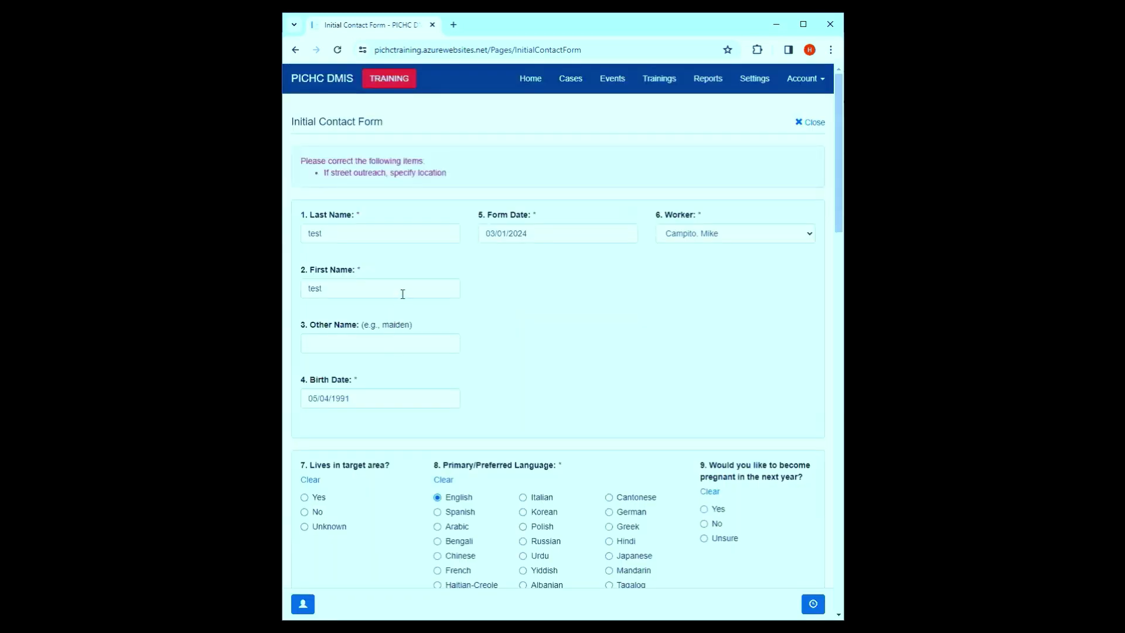
pyautogui.scroll(-15, 402, 288)
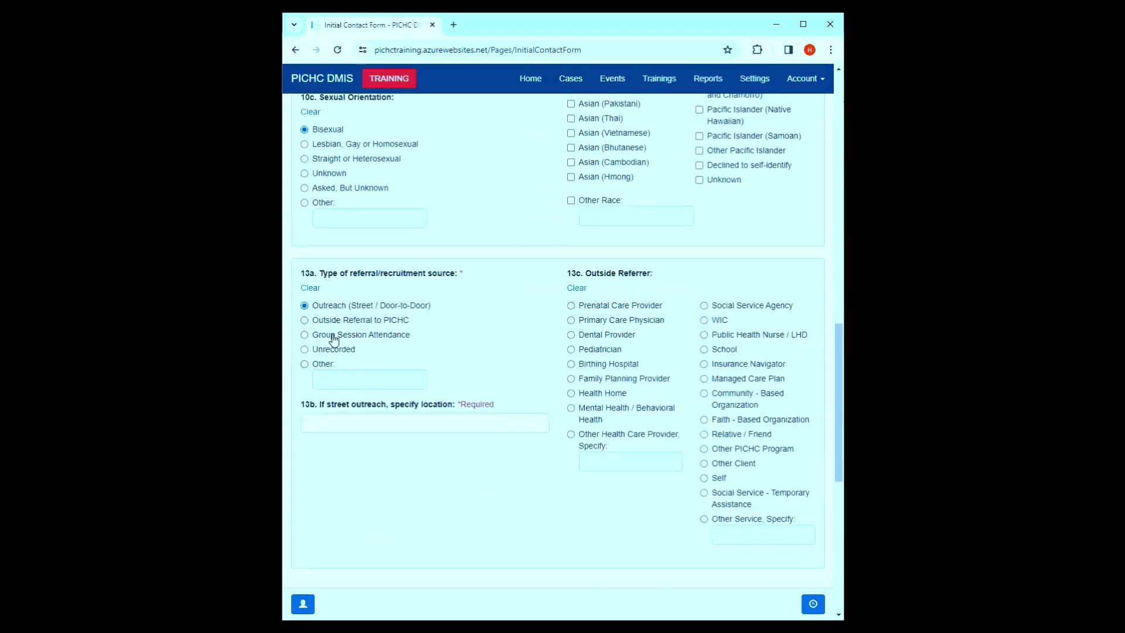
pyautogui.click(337, 429)
pyautogui.write('Test')
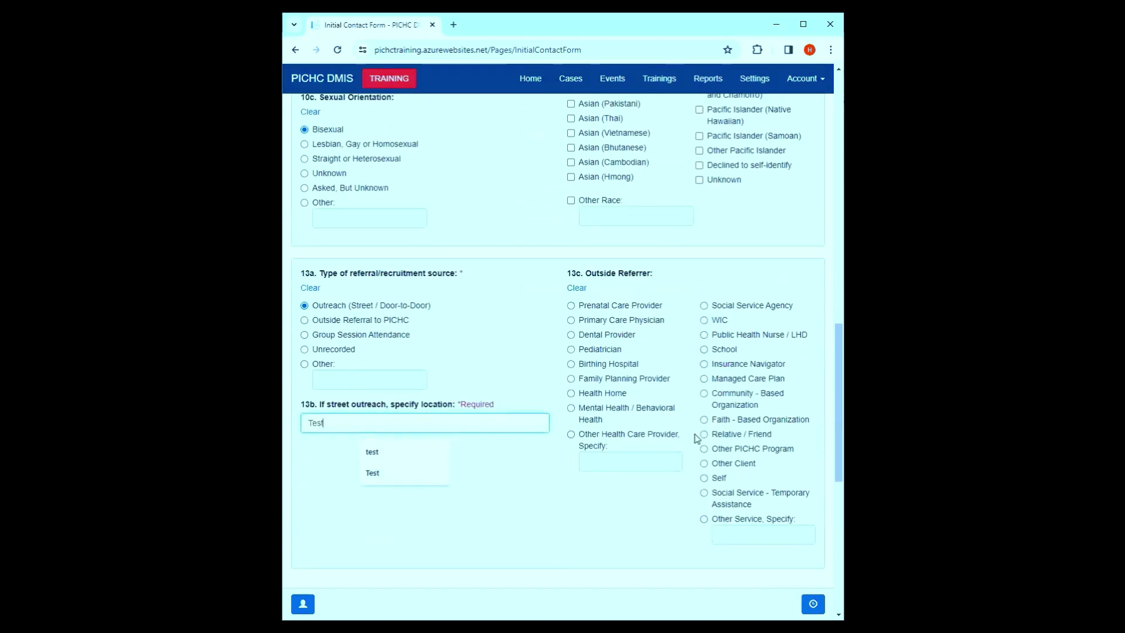
pyautogui.scroll(-8, 698, 439)
pyautogui.click(819, 566)
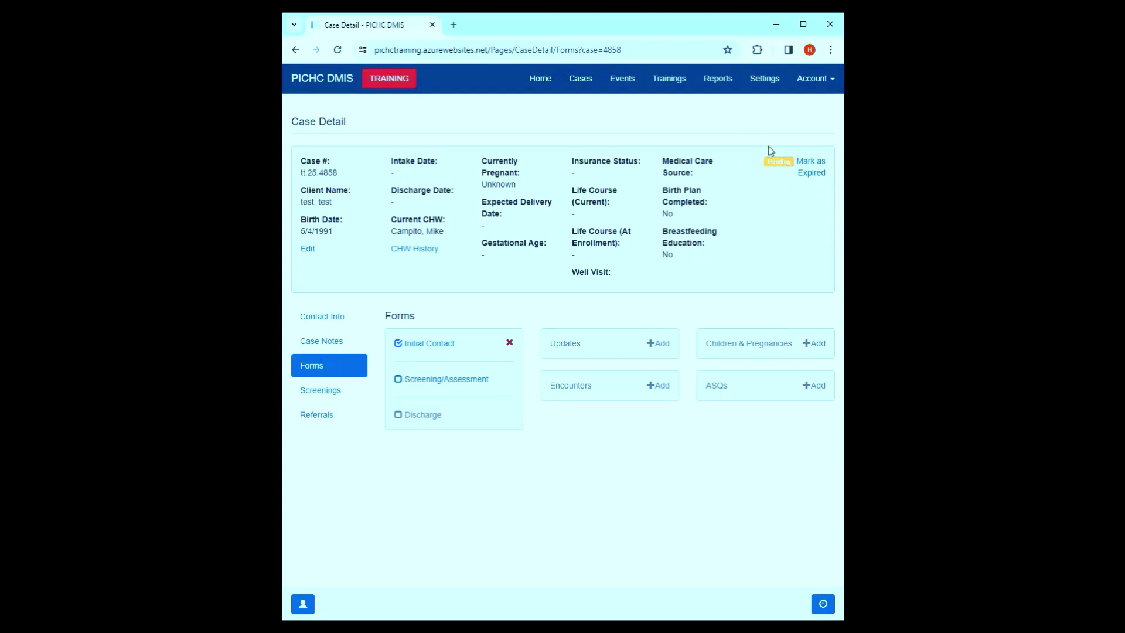
pyautogui.moveTo(770, 163); pyautogui.dragTo(787, 163)
pyautogui.click(793, 236)
# - Open the case's Screening/Assessment form and submit it blank to list required items
pyautogui.click(454, 385)
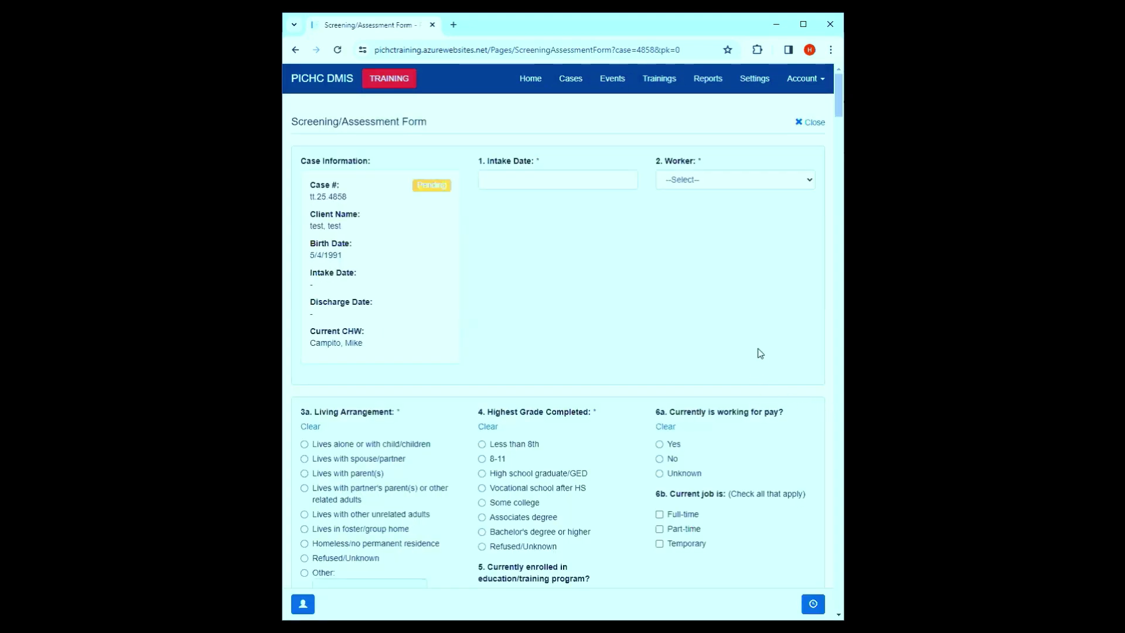
pyautogui.scroll(-20, 756, 357)
pyautogui.click(805, 566)
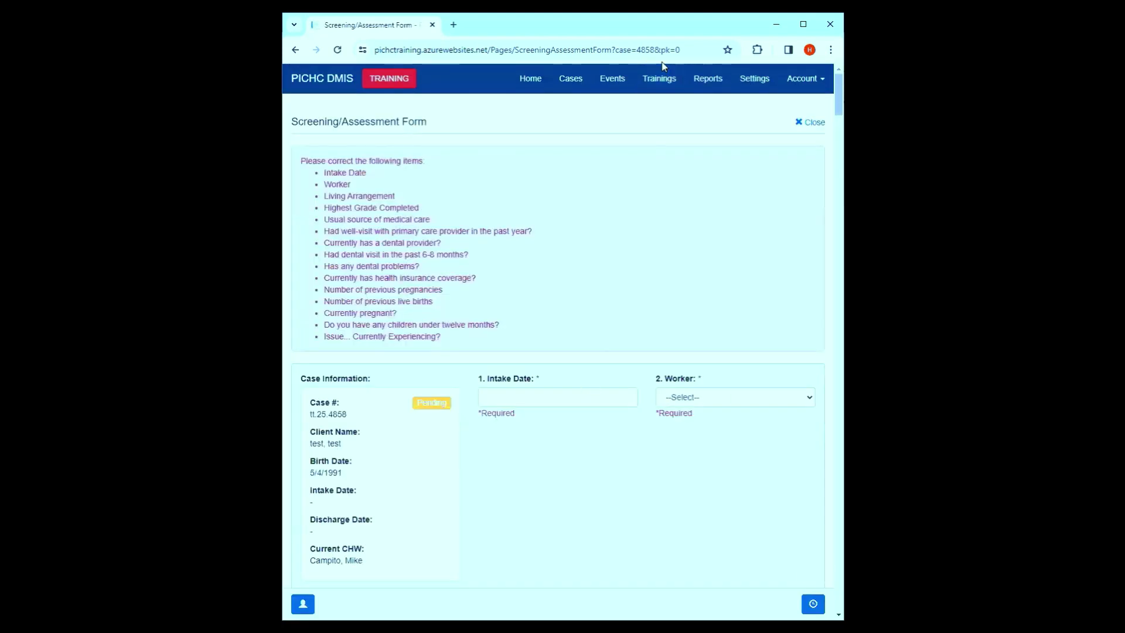
pyautogui.moveTo(472, 338)
pyautogui.mouseDown()
pyautogui.moveTo(321, 233)
pyautogui.moveTo(304, 208)
pyautogui.moveTo(373, 280)
pyautogui.moveTo(465, 353)
pyautogui.moveTo(461, 327)
pyautogui.moveTo(470, 341)
pyautogui.mouseUp()
# - Scroll past Reproductive History to the unanswered questions 29–36 for children under twelve months
pyautogui.scroll(-6, 610, 413)
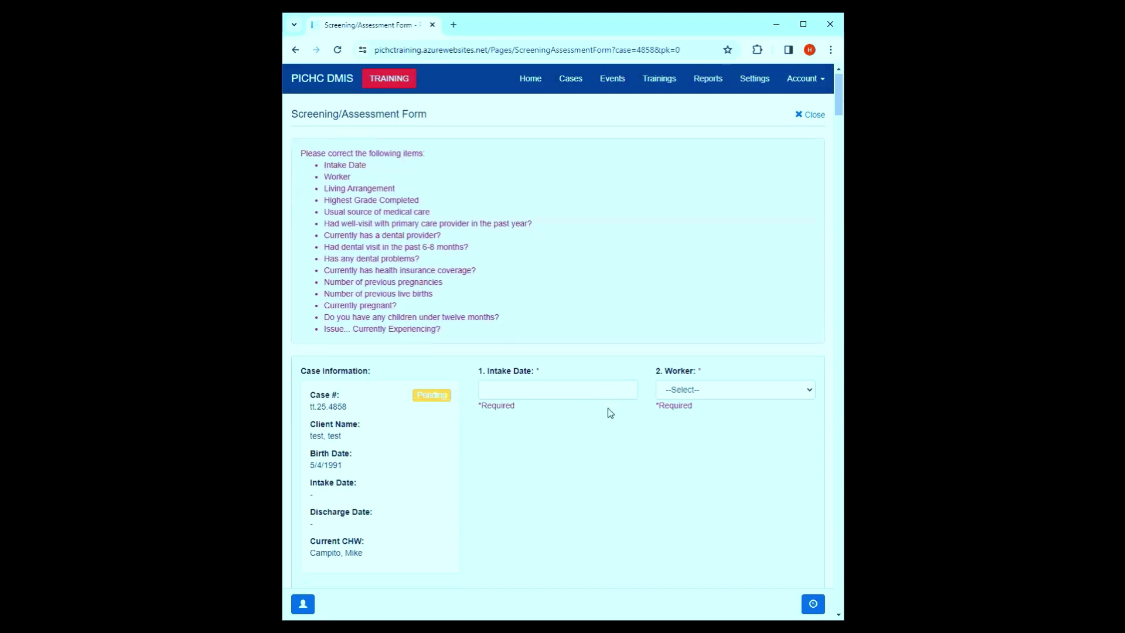
pyautogui.scroll(-5, 616, 413)
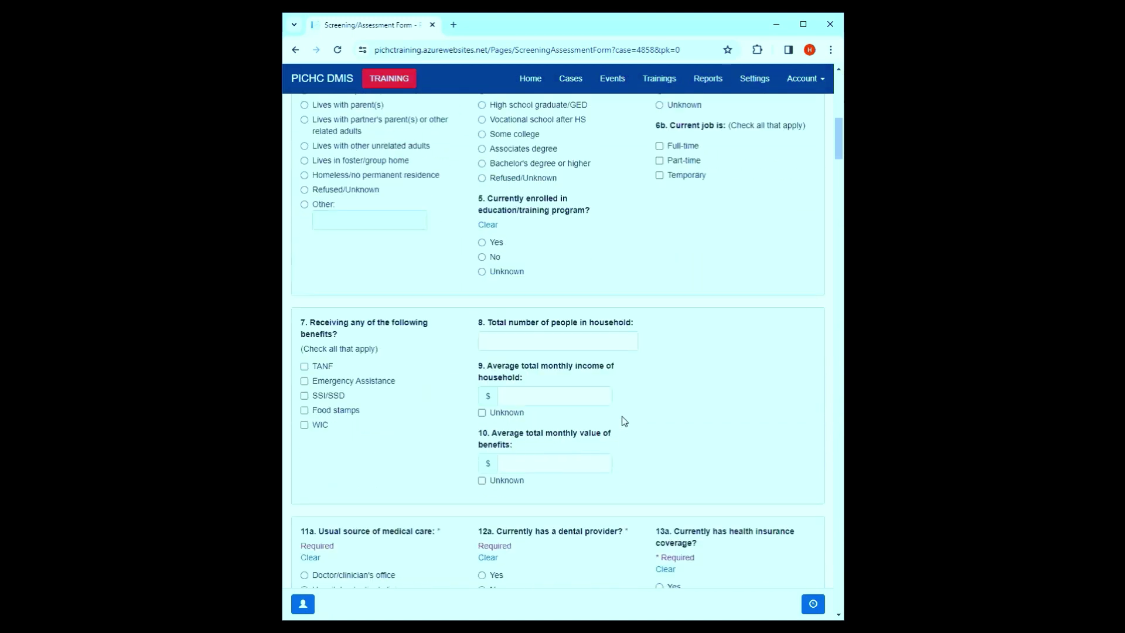
pyautogui.scroll(-3, 501, 432)
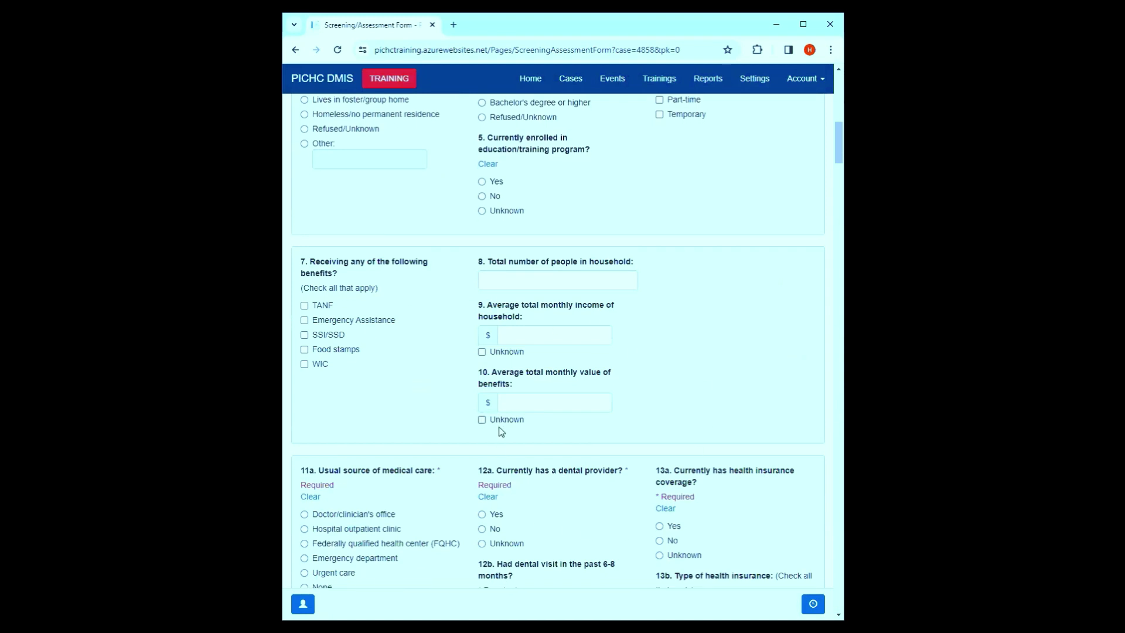
pyautogui.scroll(-3, 514, 431)
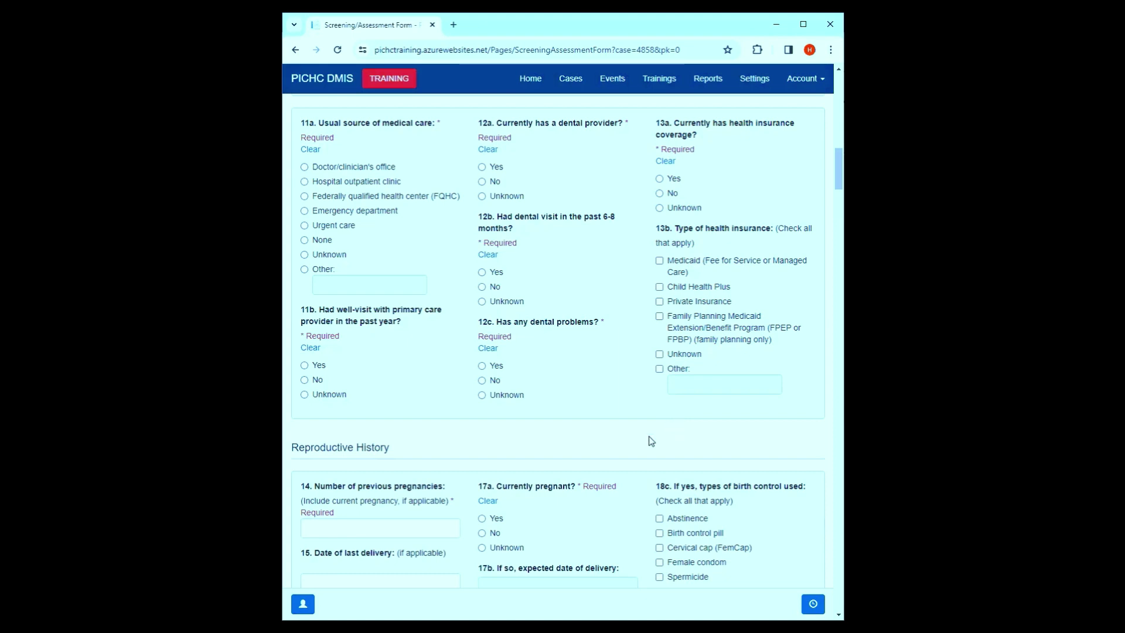
pyautogui.moveTo(442, 450); pyautogui.dragTo(289, 447)
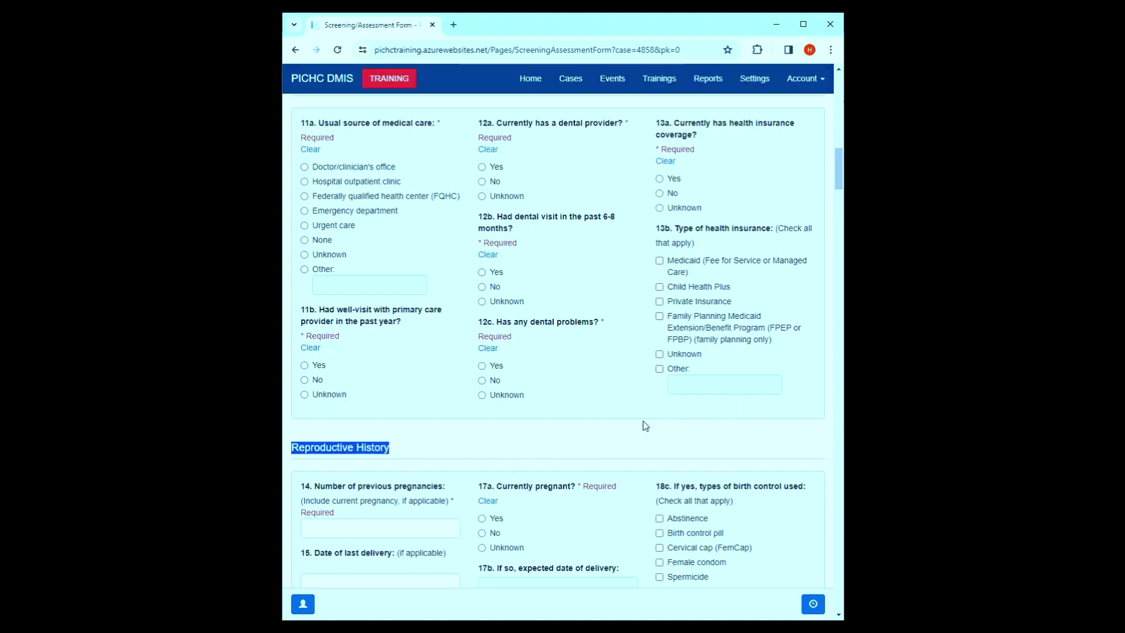
pyautogui.scroll(-2, 646, 420)
pyautogui.scroll(-11, 647, 420)
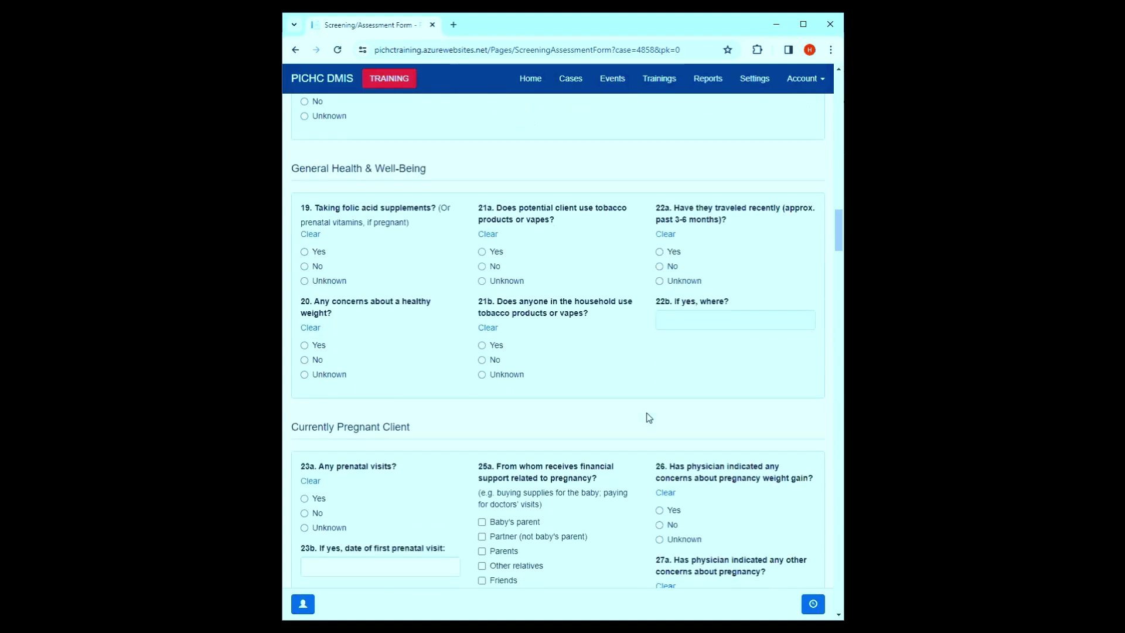
pyautogui.scroll(-8, 650, 406)
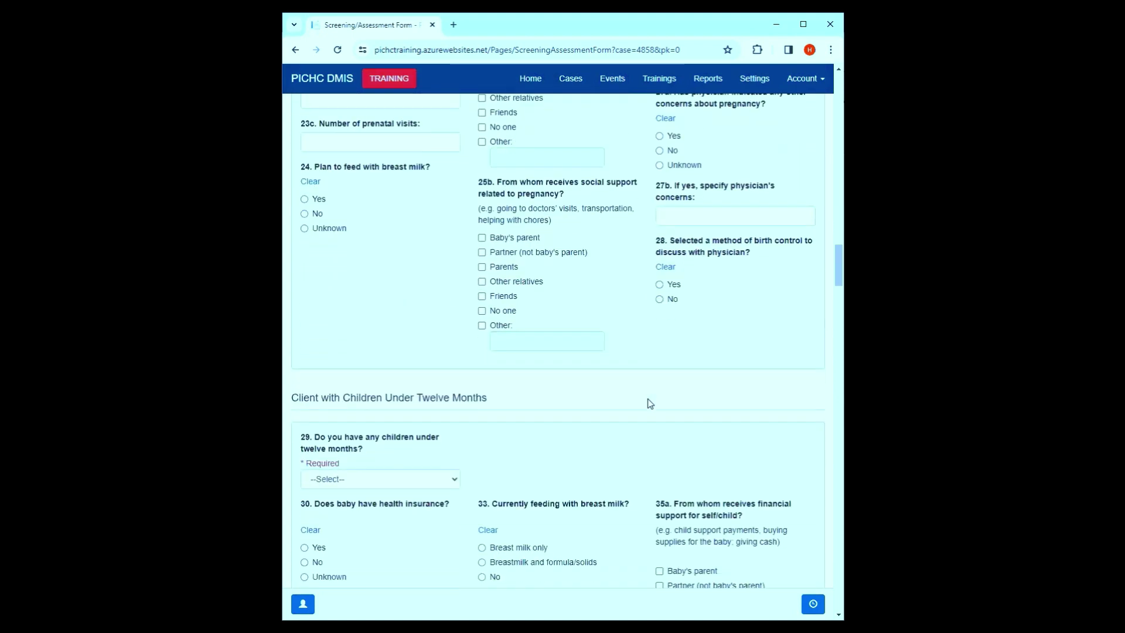
pyautogui.scroll(-4, 649, 404)
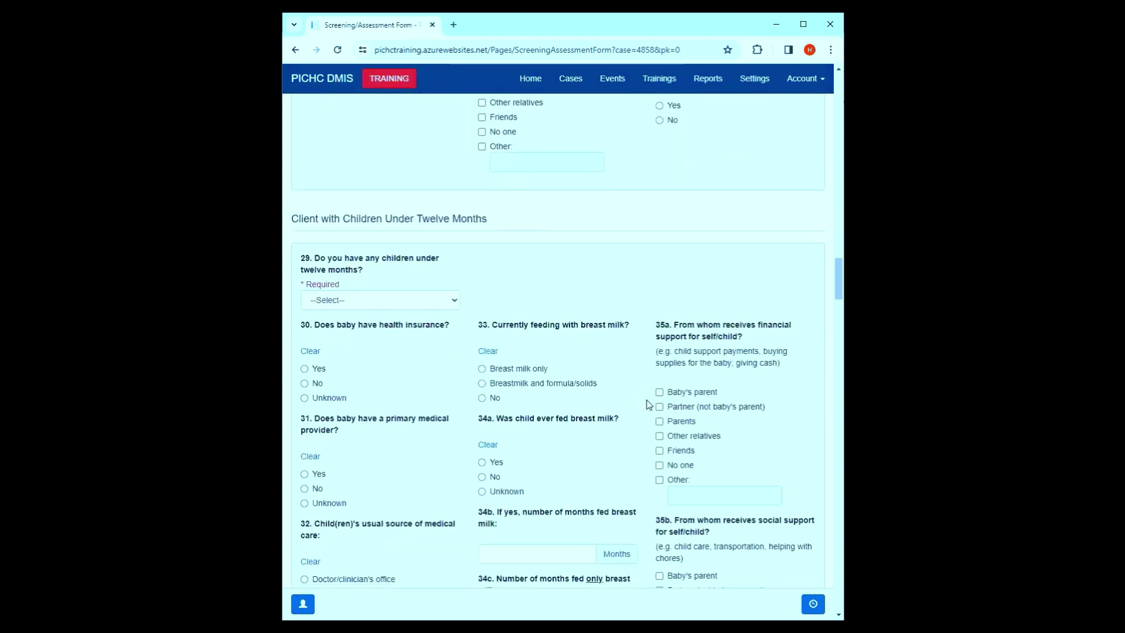
pyautogui.scroll(-2, 646, 404)
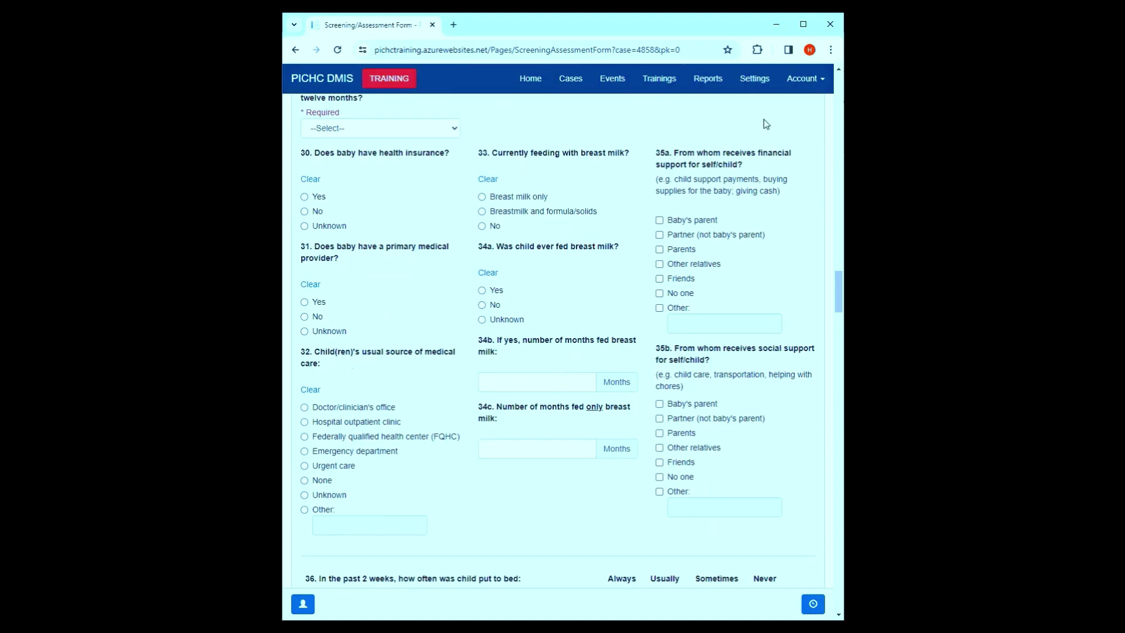
pyautogui.scroll(-2, 744, 375)
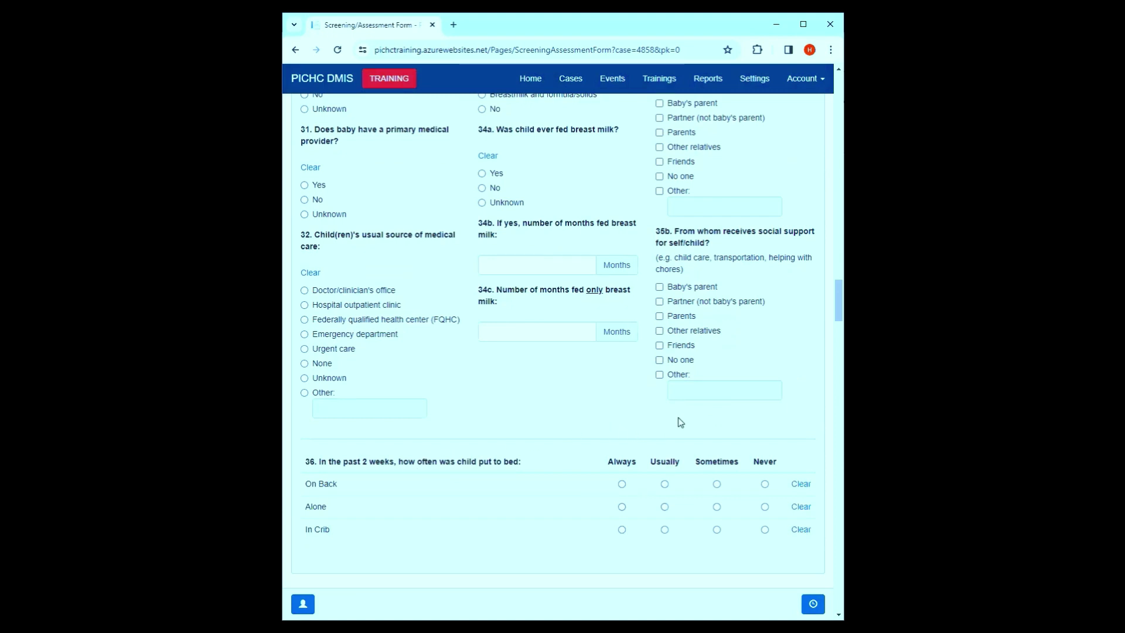
pyautogui.scroll(20, 685, 421)
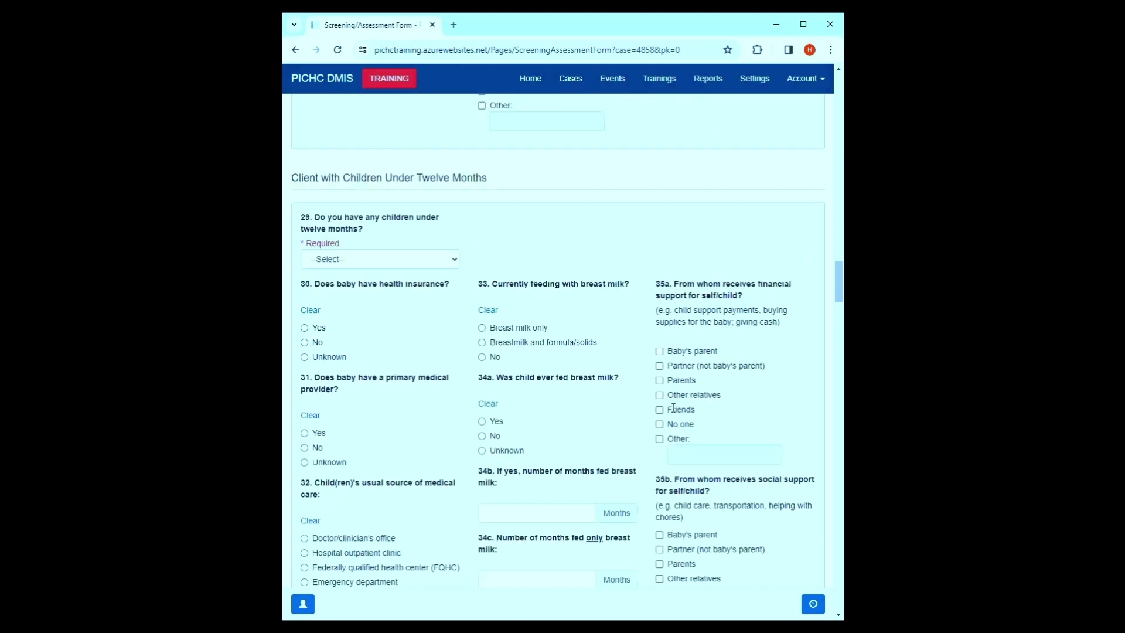
# - Set the Intake Date to 03/02/2024 and choose the client's current CHW as Worker
pyautogui.click(536, 397)
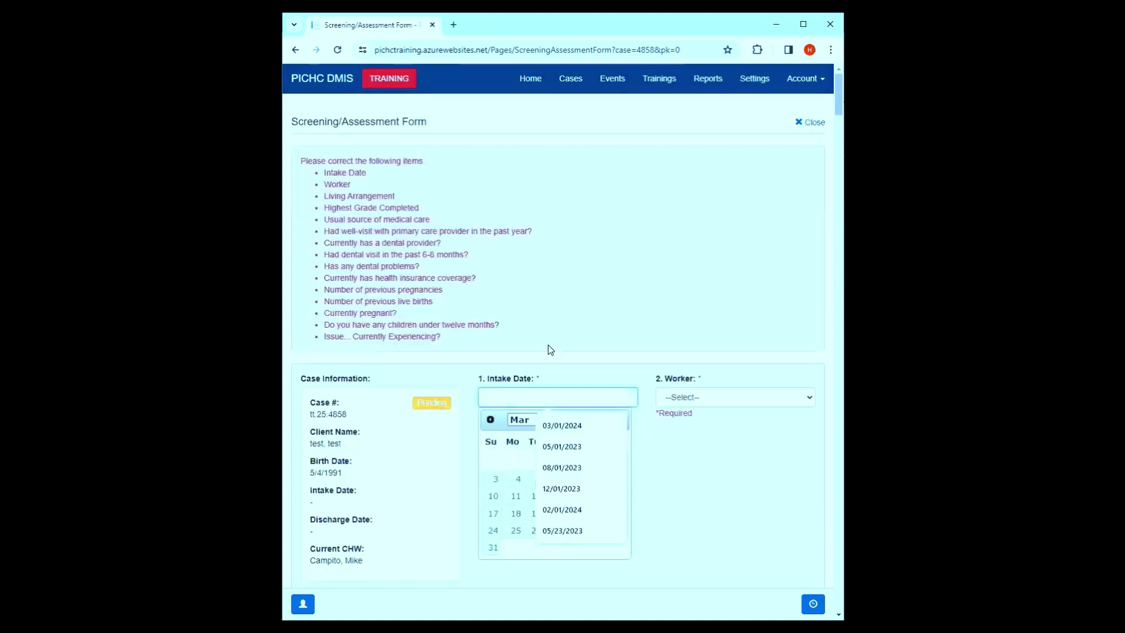
pyautogui.scroll(-2, 547, 351)
pyautogui.click(622, 346)
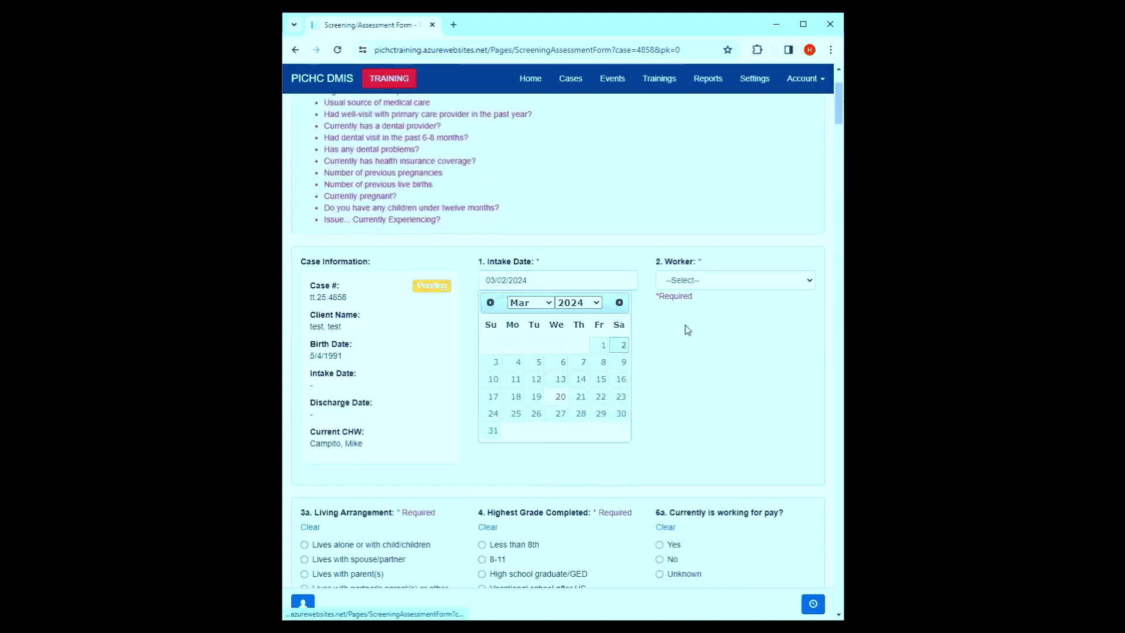
pyautogui.click(763, 281)
pyautogui.click(717, 307)
pyautogui.scroll(-4, 460, 407)
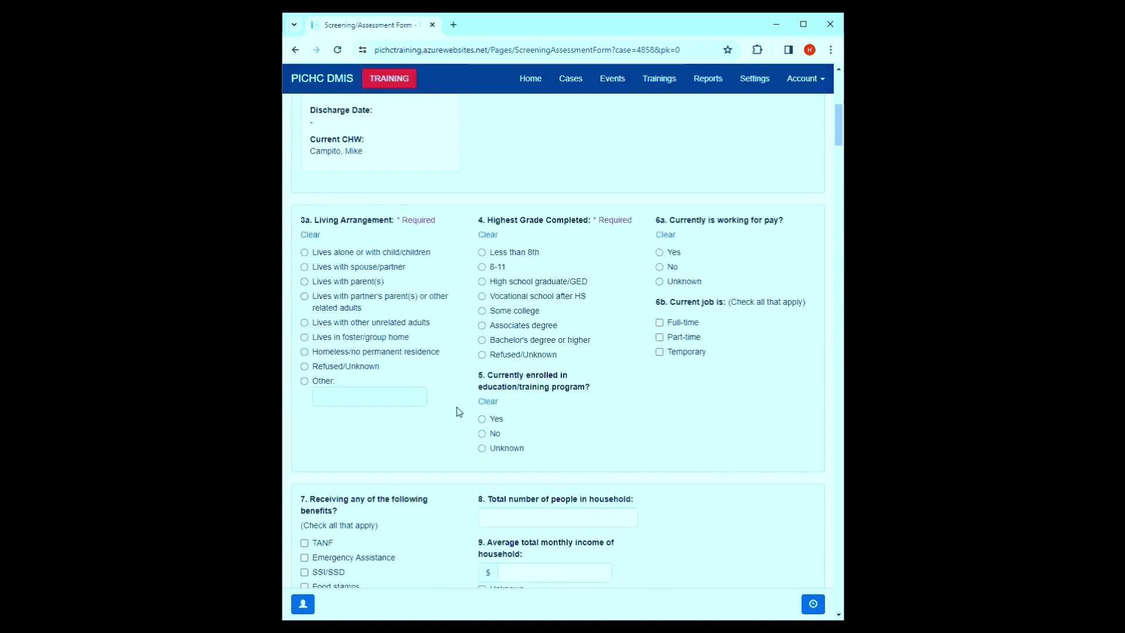
pyautogui.scroll(2, 782, 189)
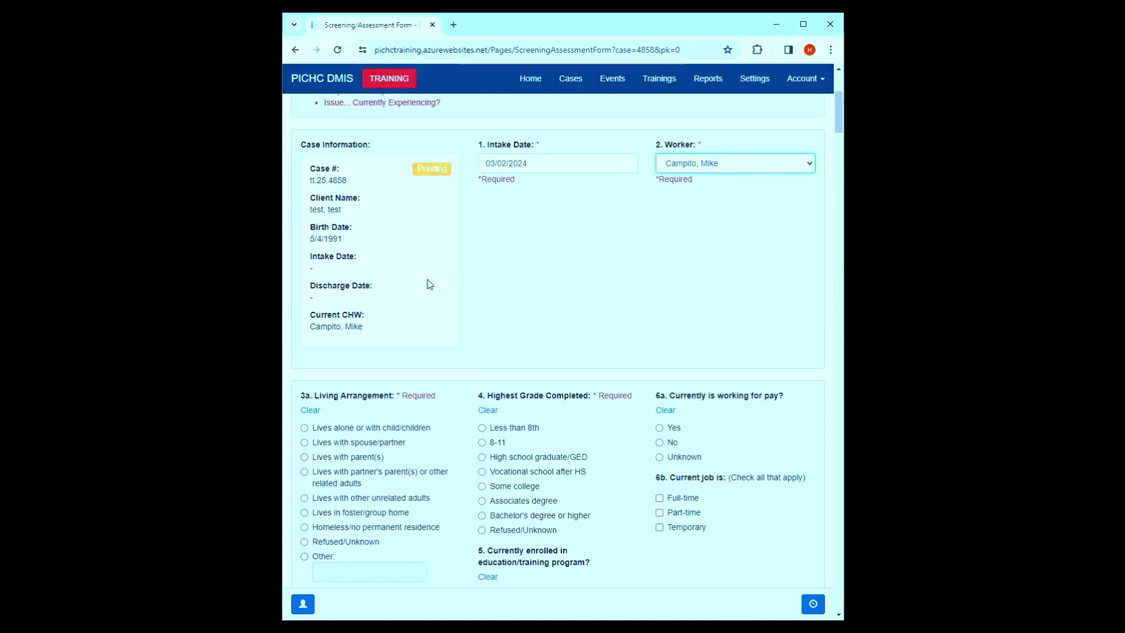
# - Record living alone with children, below 8th grade, not working, doctor's office care, no well-visit or dental provider
pyautogui.scroll(-4, 427, 284)
pyautogui.click(328, 194)
pyautogui.click(494, 196)
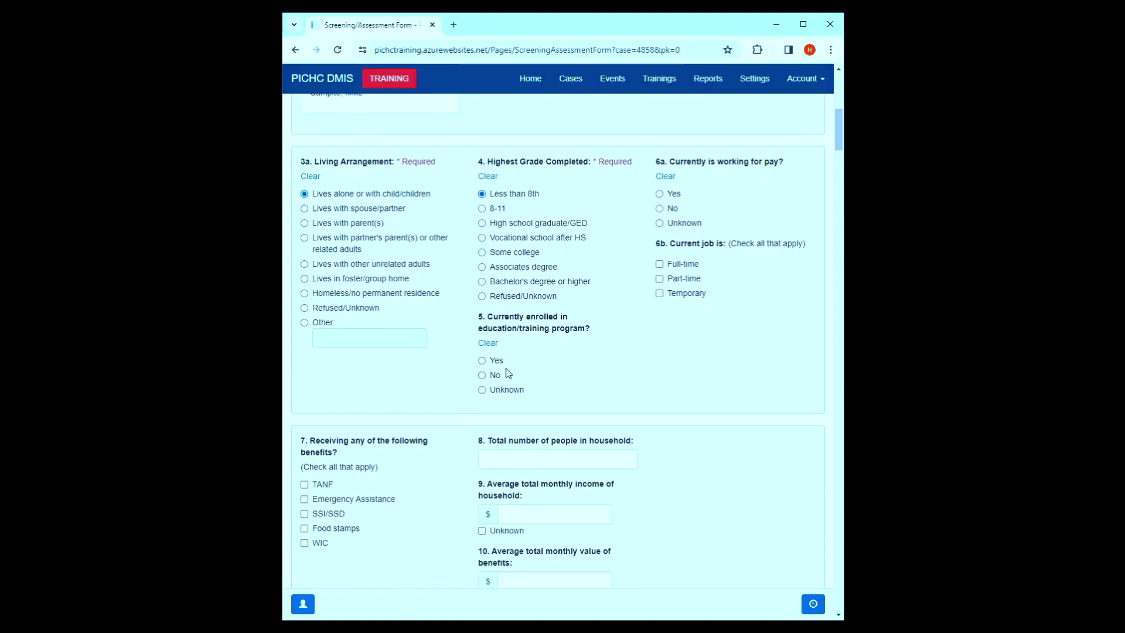
pyautogui.click(671, 209)
pyautogui.scroll(-6, 498, 352)
pyautogui.scroll(-2, 318, 358)
pyautogui.click(351, 227)
pyautogui.click(307, 439)
pyautogui.click(482, 241)
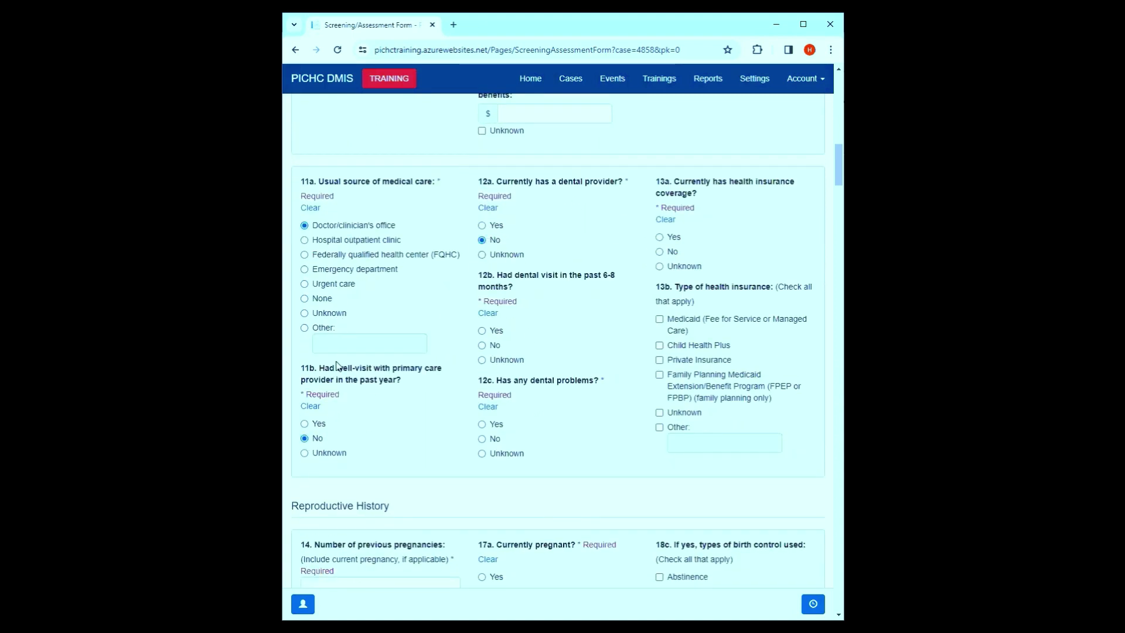
# - Answer No to the dental visit question and record private health insurance coverage
pyautogui.moveTo(342, 367); pyautogui.dragTo(414, 380)
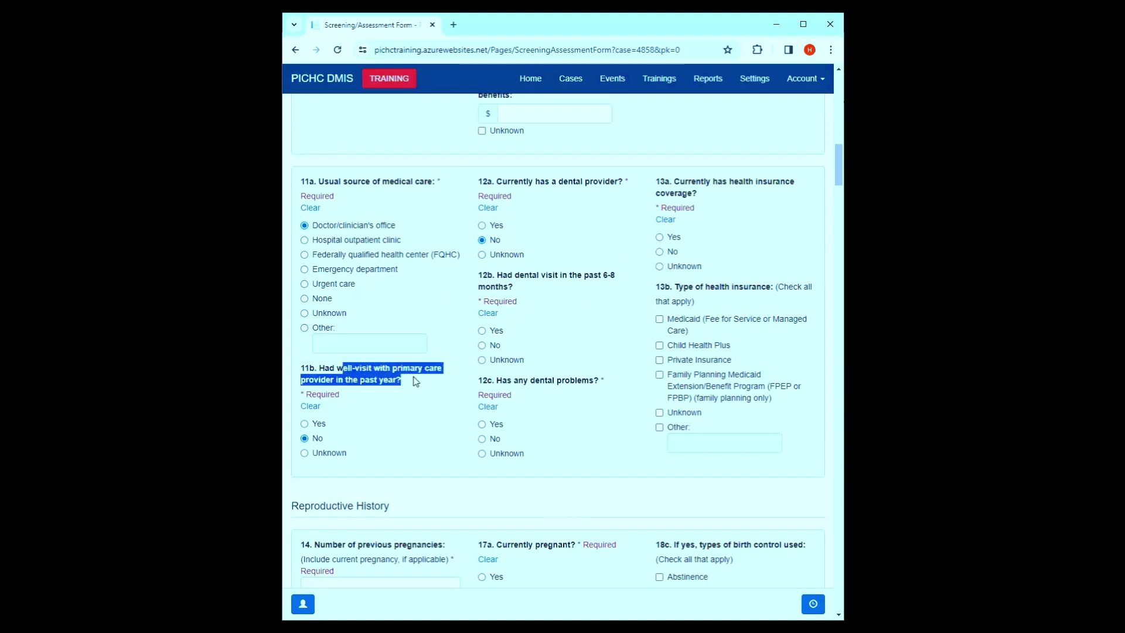
pyautogui.click(414, 381)
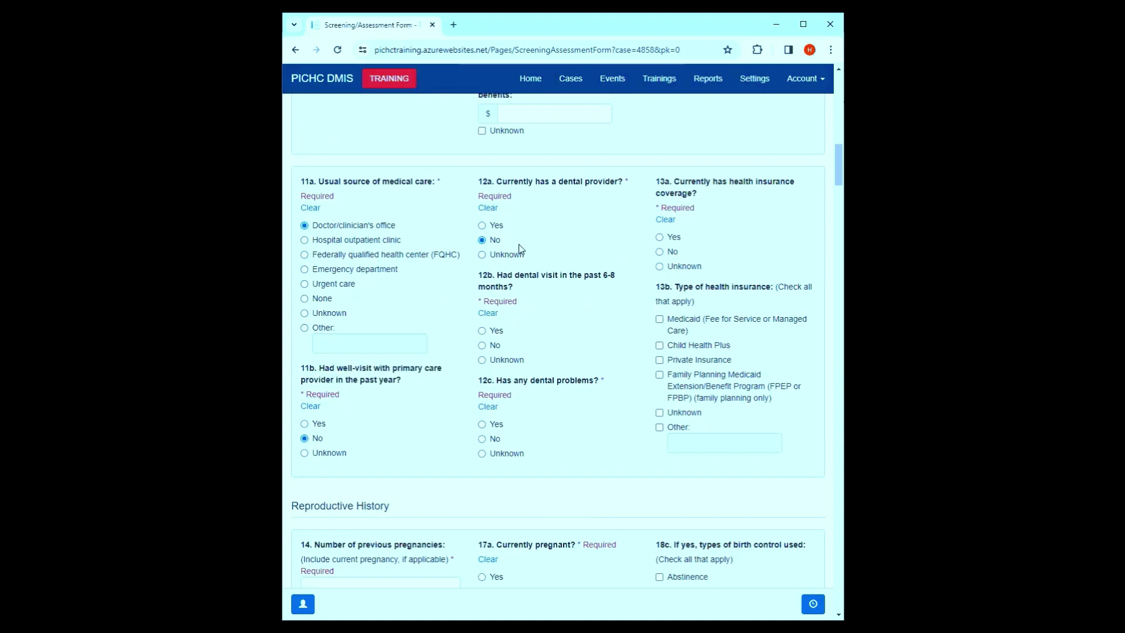
pyautogui.click(484, 347)
pyautogui.click(662, 237)
pyautogui.click(677, 360)
pyautogui.scroll(-6, 623, 216)
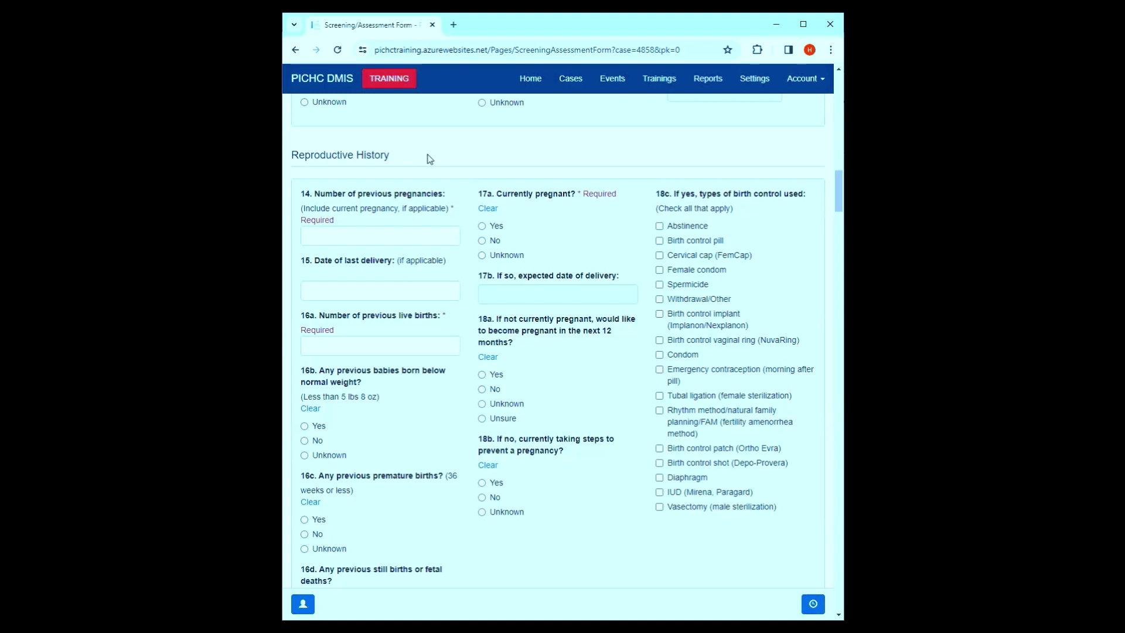
# - Enter 2 previous pregnancies, 1 live birth, and last delivery date 04/14/2023
pyautogui.click(393, 241)
pyautogui.click(353, 348)
pyautogui.write('1')
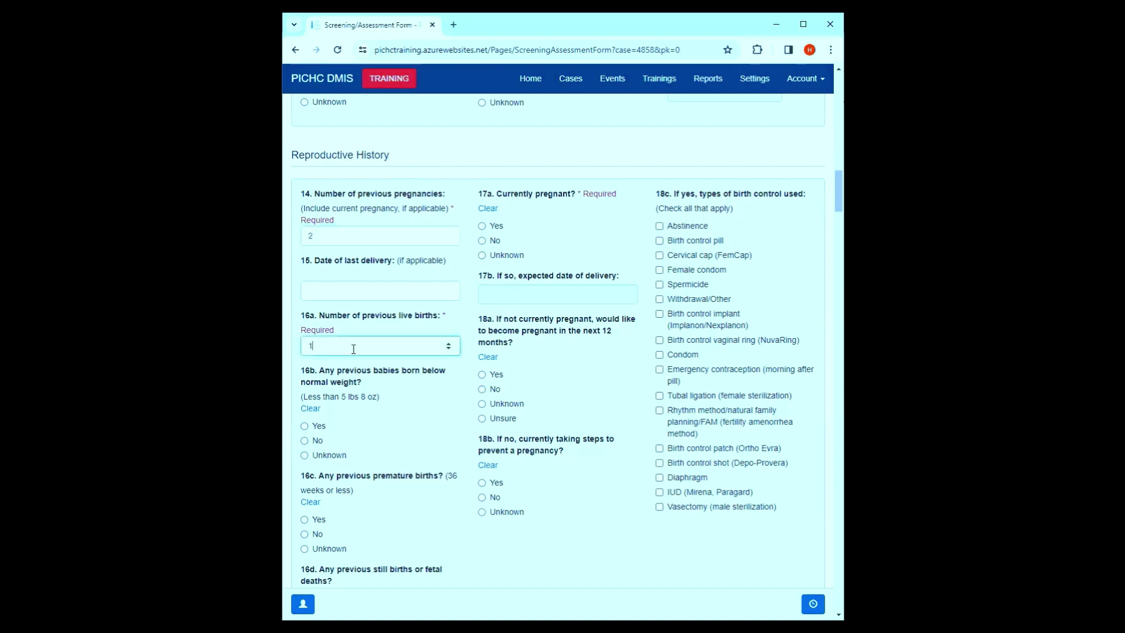
pyautogui.click(378, 291)
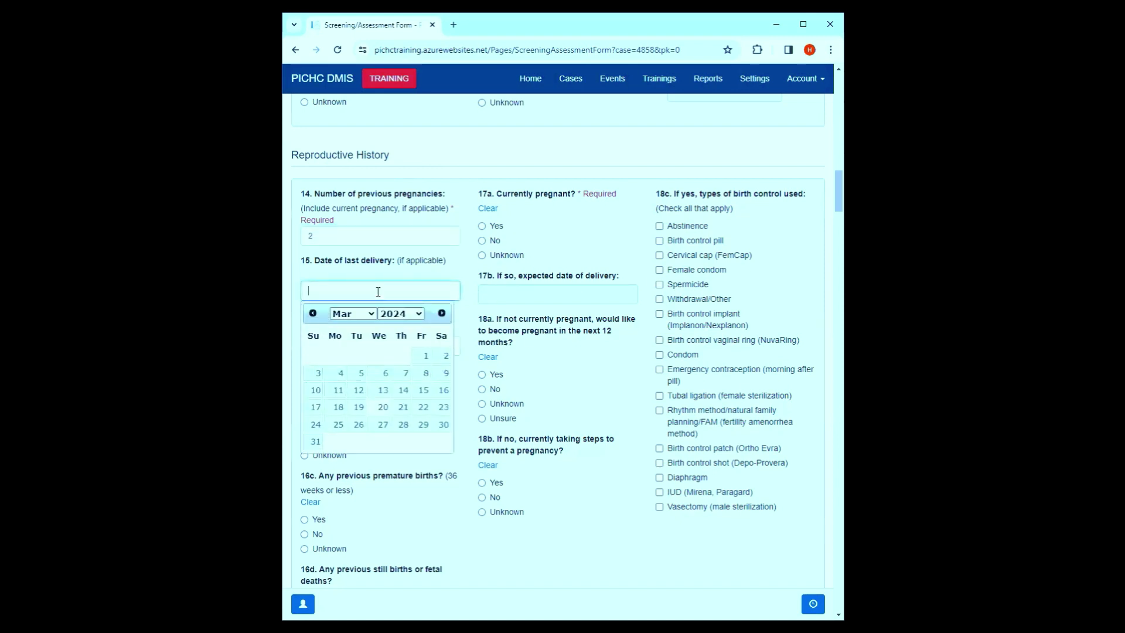
pyautogui.click(314, 314)
pyautogui.click(314, 314)
pyautogui.click(313, 314)
pyautogui.click(314, 314)
pyautogui.click(313, 314)
pyautogui.click(313, 314)
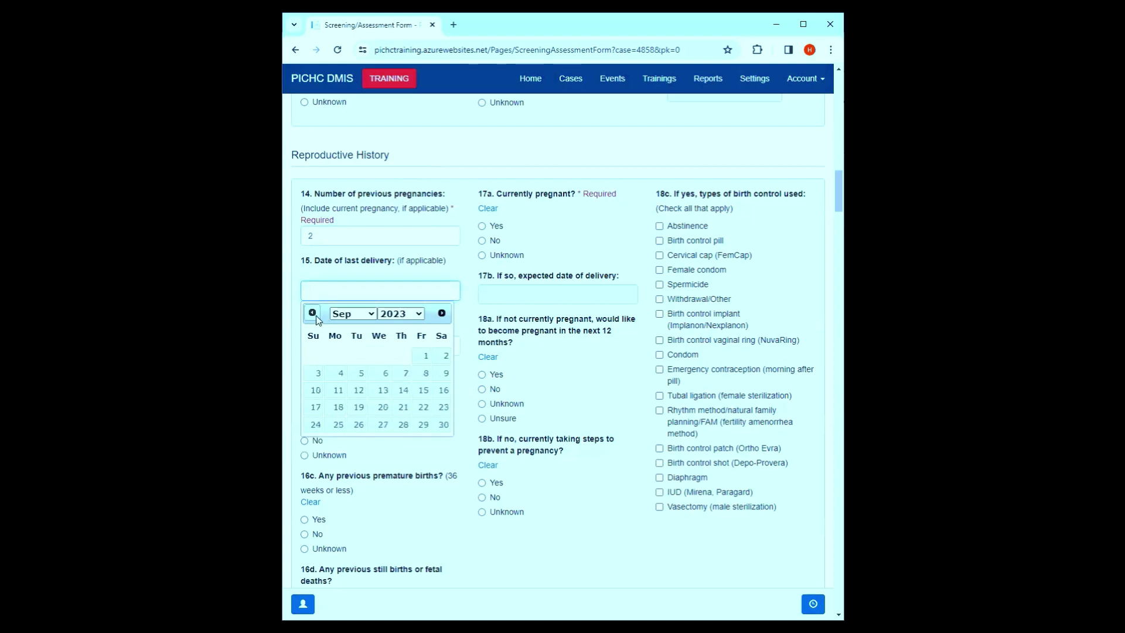
pyautogui.click(313, 315)
pyautogui.click(313, 315)
pyautogui.click(313, 315)
pyautogui.click(313, 315)
pyautogui.click(313, 315)
pyautogui.click(422, 390)
# - Answer No to low-birth-weight, premature and still births, then record currently pregnant, due 03/17/2024
pyautogui.scroll(-1, 371, 283)
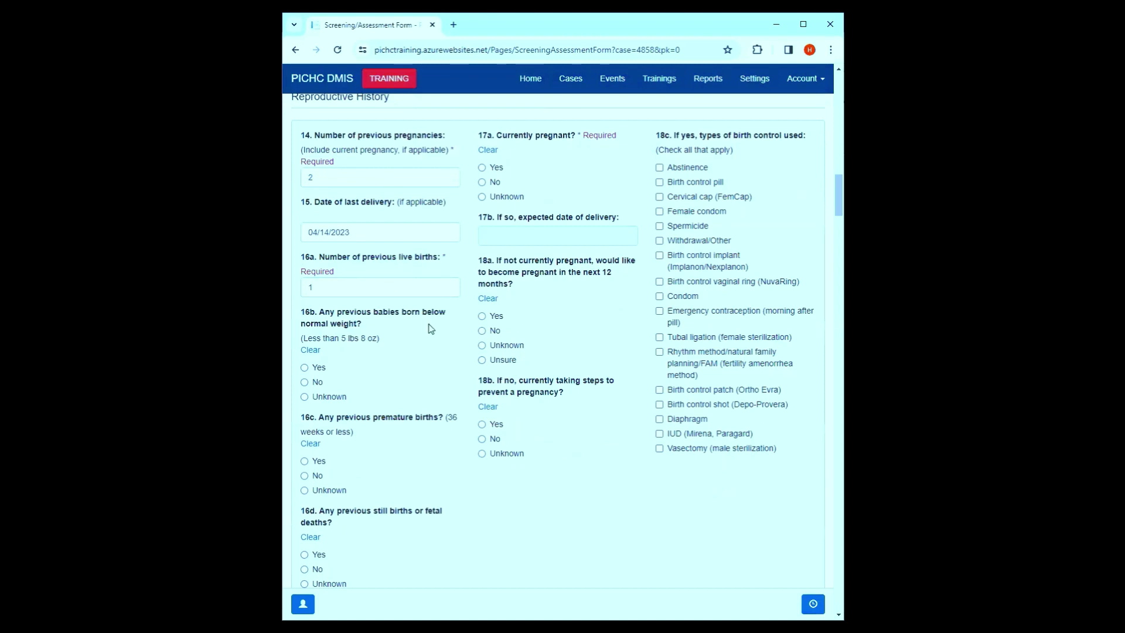
pyautogui.click(306, 382)
pyautogui.click(306, 475)
pyautogui.scroll(-1, 313, 481)
pyautogui.scroll(-1, 312, 489)
pyautogui.click(306, 510)
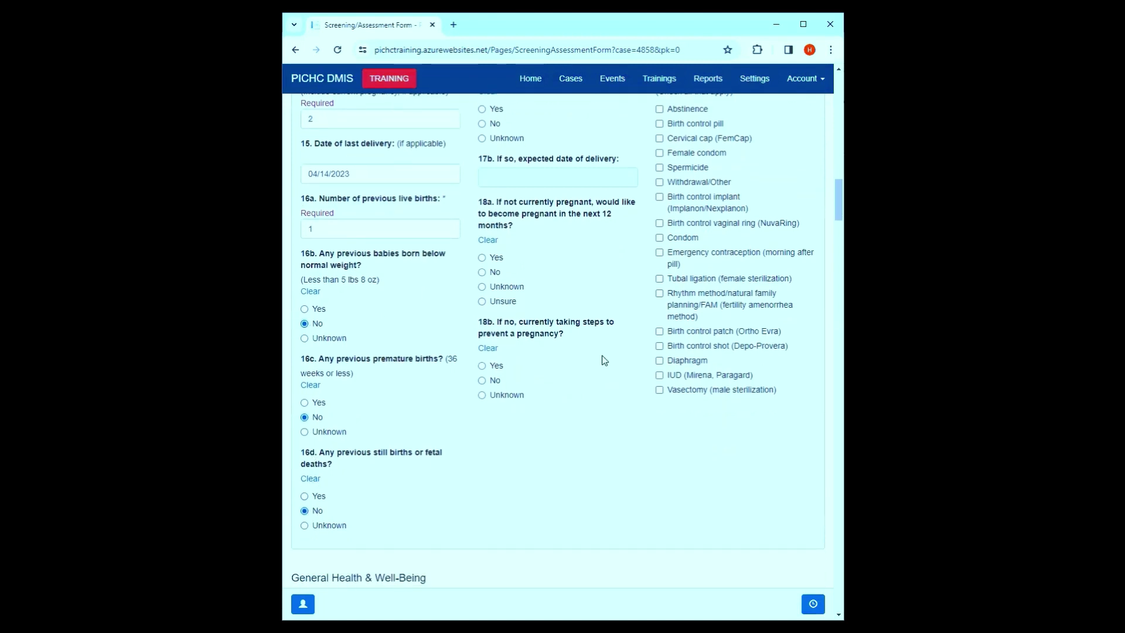
pyautogui.scroll(3, 462, 231)
pyautogui.click(483, 284)
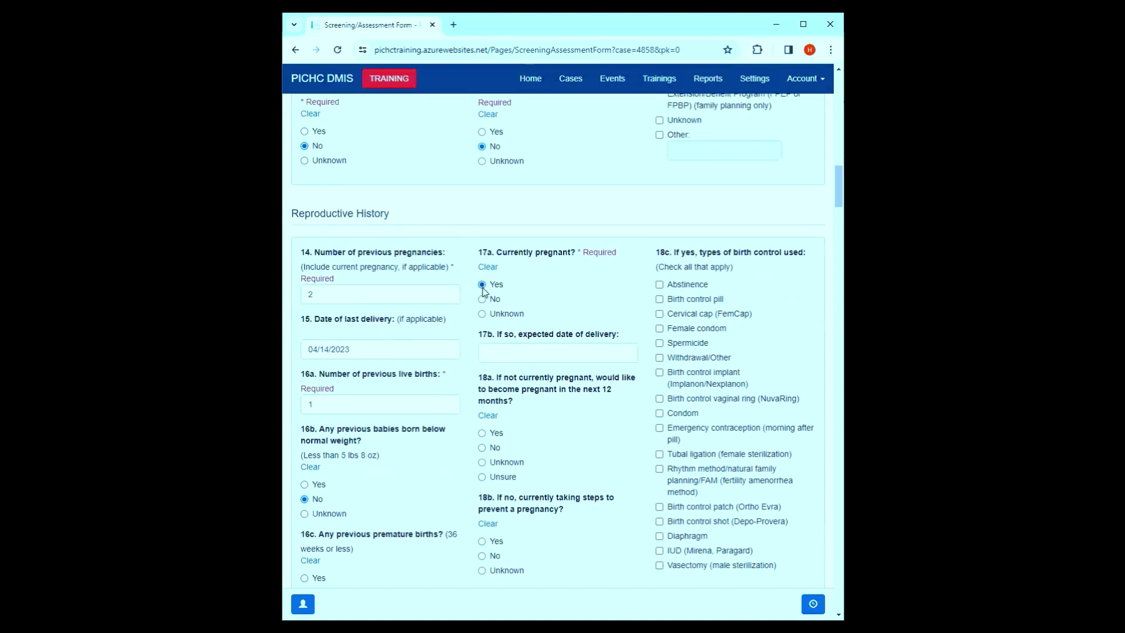
pyautogui.click(519, 354)
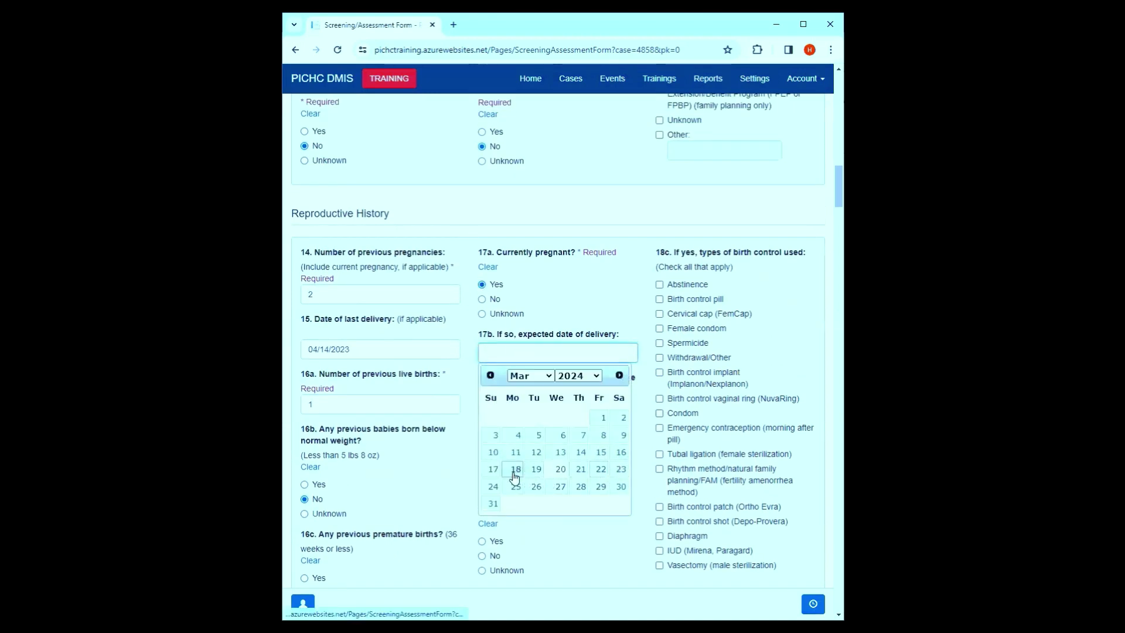
pyautogui.click(493, 469)
pyautogui.scroll(-2, 486, 294)
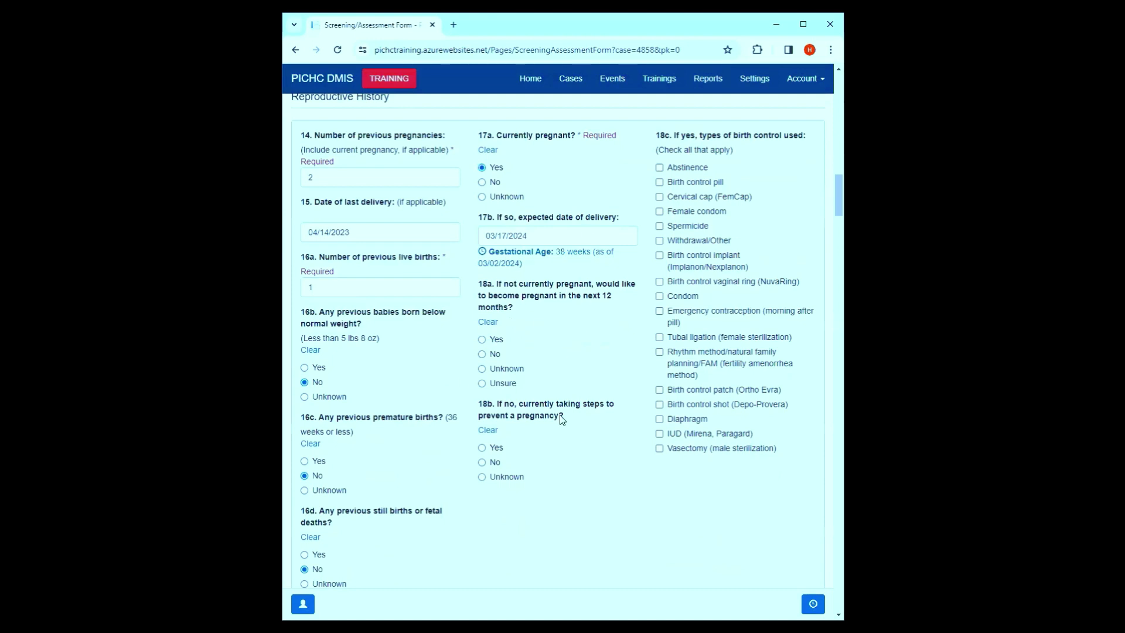
pyautogui.scroll(-8, 672, 282)
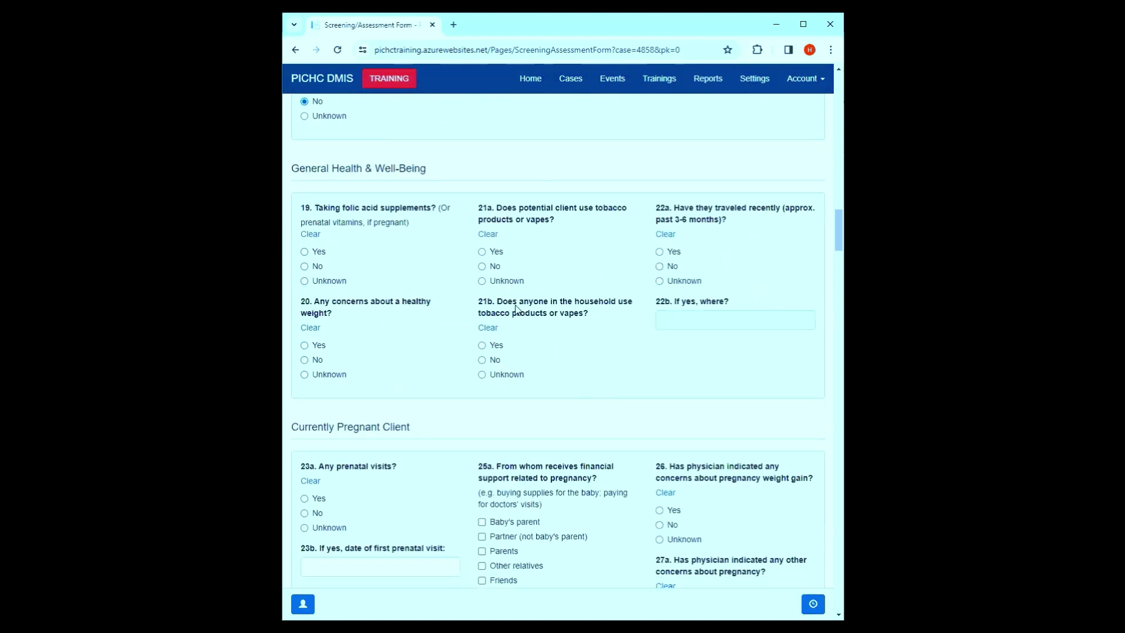
pyautogui.scroll(-2, 511, 304)
pyautogui.scroll(1, 487, 287)
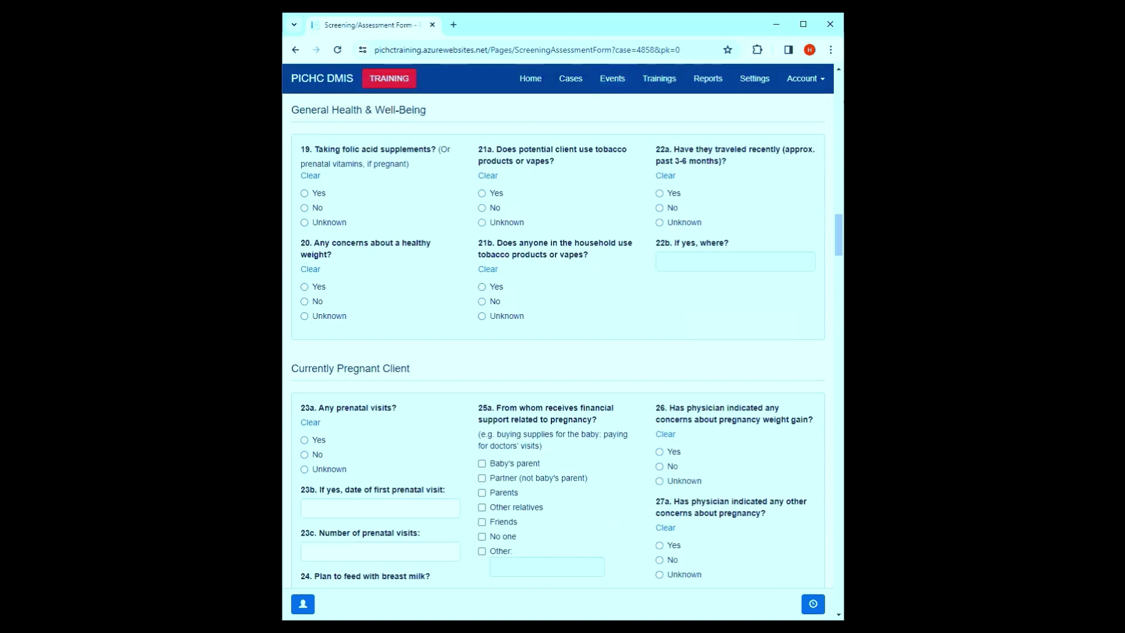
pyautogui.scroll(4, 492, 244)
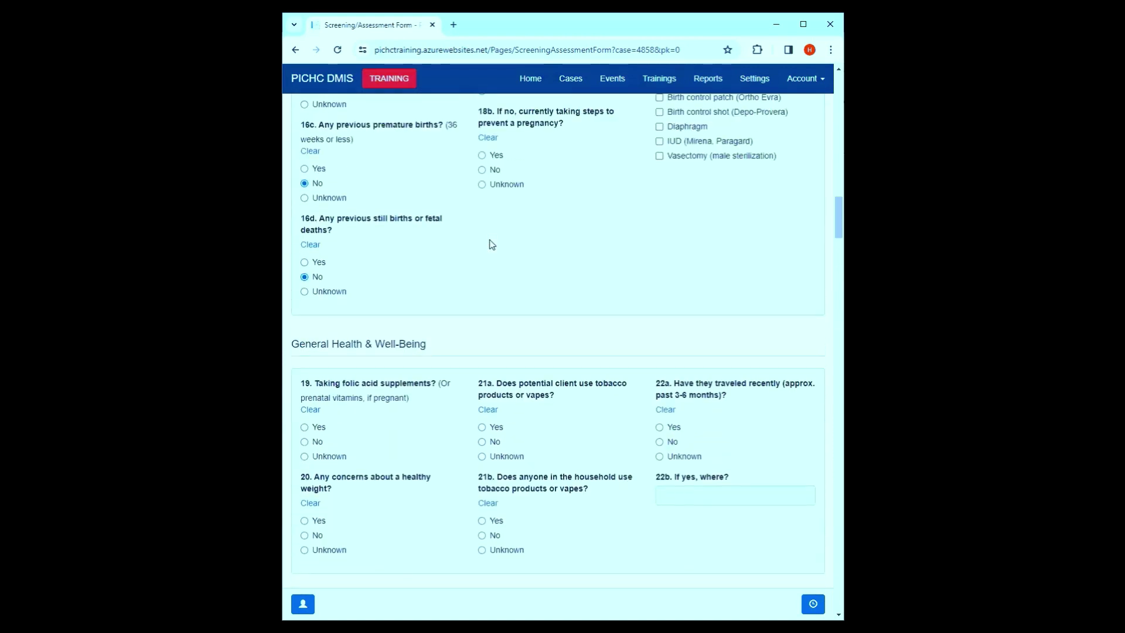
pyautogui.scroll(6, 492, 244)
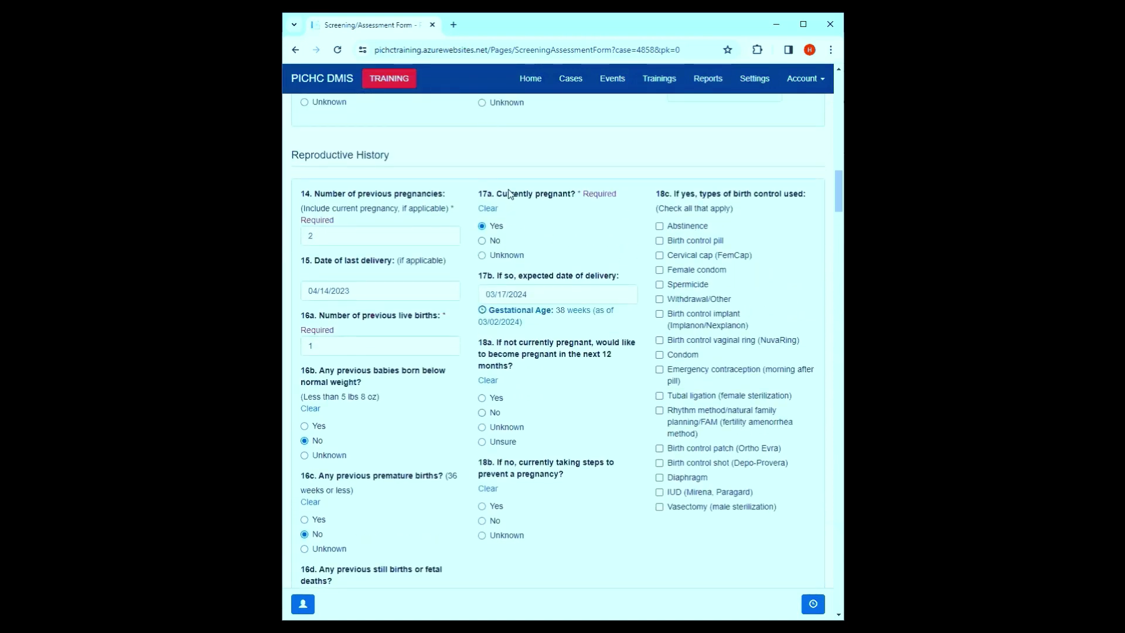
pyautogui.scroll(-10, 509, 287)
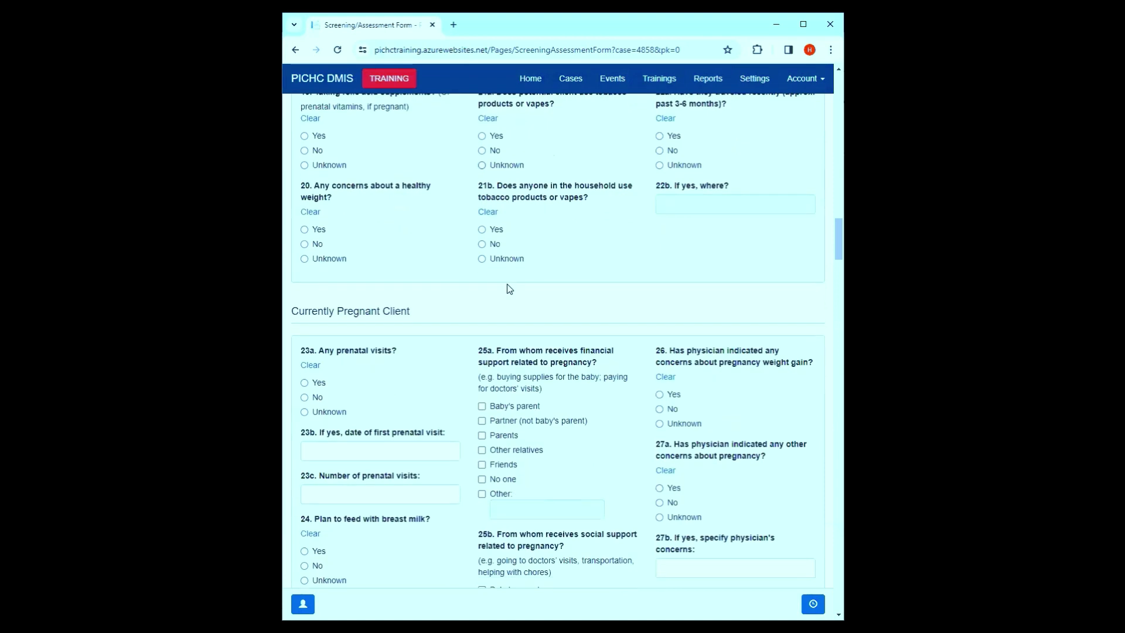
pyautogui.scroll(-1, 510, 289)
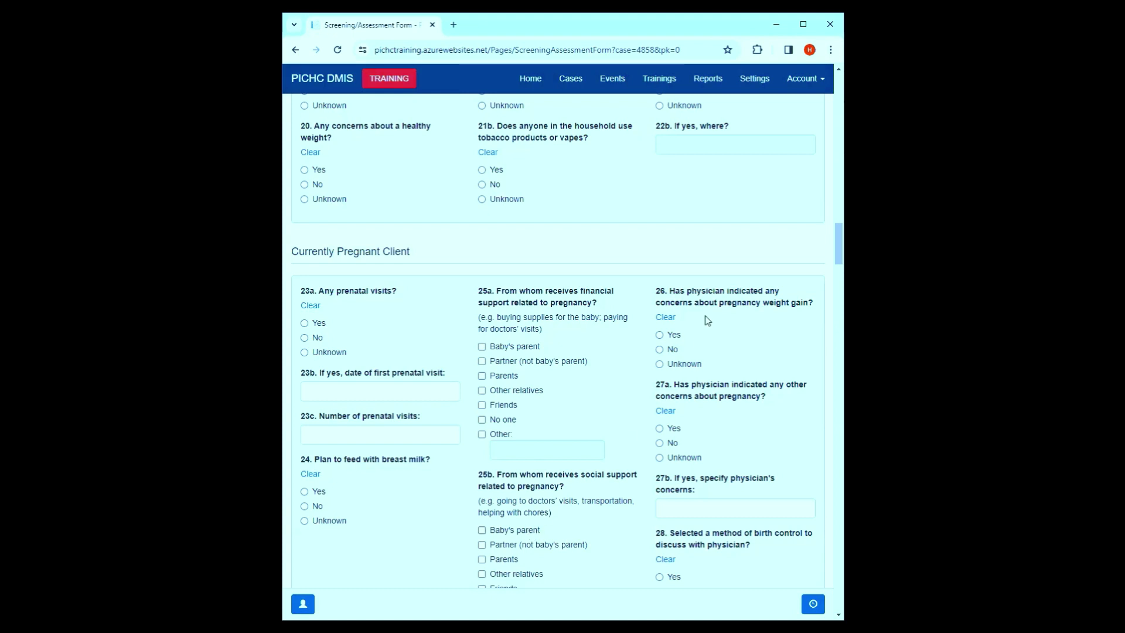
pyautogui.scroll(-1, 683, 361)
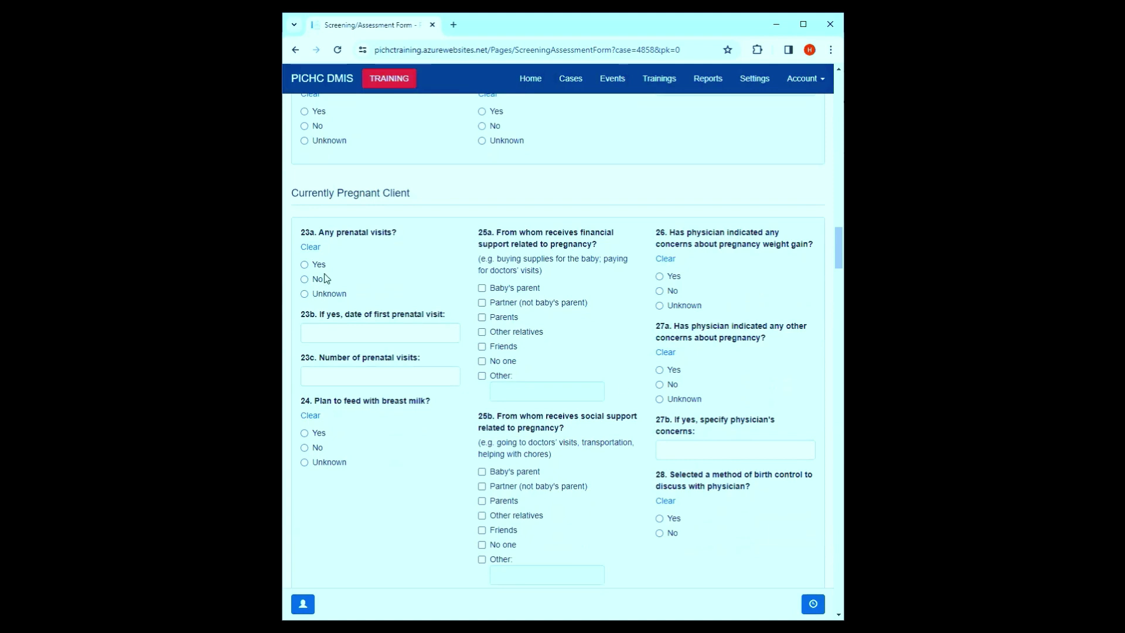
pyautogui.scroll(-1, 327, 279)
# - Answer no prenatal visits and breast milk planned, with Baby's parent and Parents as financial and social support
pyautogui.click(317, 221)
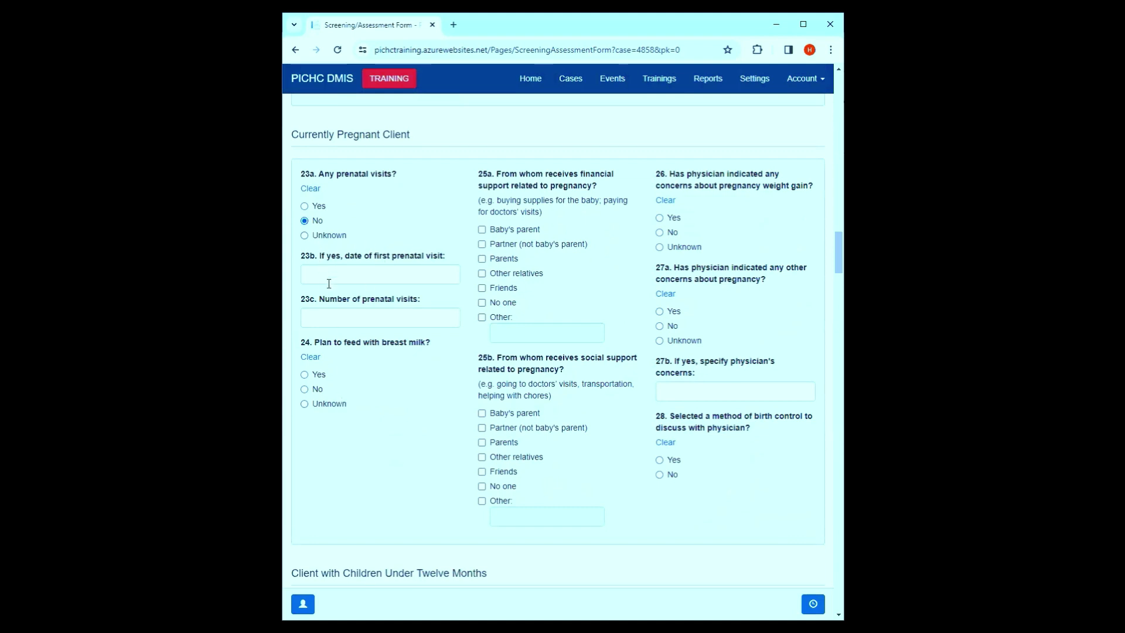
pyautogui.click(305, 389)
pyautogui.click(320, 375)
pyautogui.click(506, 231)
pyautogui.click(495, 265)
pyautogui.click(494, 413)
pyautogui.click(499, 442)
pyautogui.click(504, 305)
pyautogui.click(504, 304)
pyautogui.click(507, 259)
pyautogui.click(509, 234)
# - Answer No to physician concerns and birth control, and Yes to children under twelve months
pyautogui.click(672, 235)
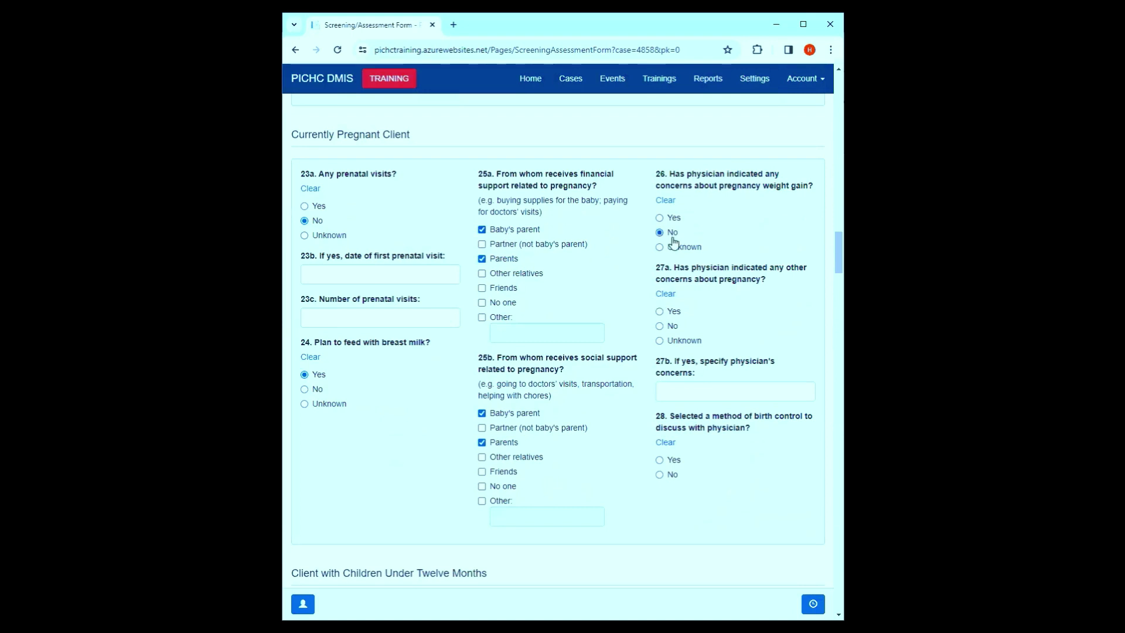
pyautogui.click(666, 326)
pyautogui.click(664, 476)
pyautogui.scroll(-6, 664, 477)
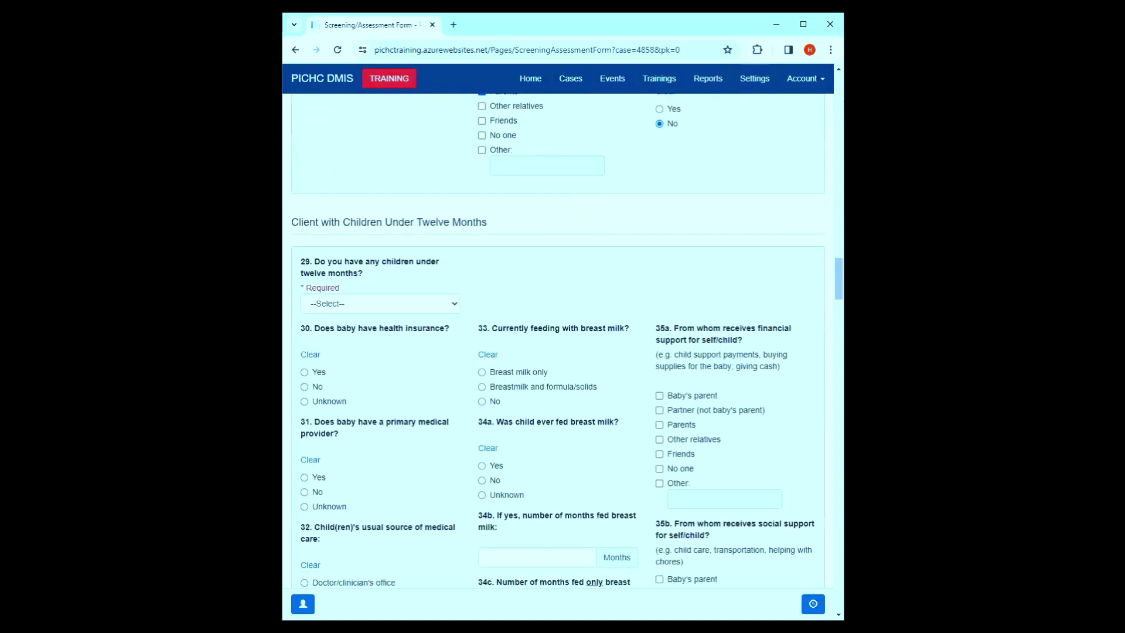
pyautogui.scroll(-1, 585, 419)
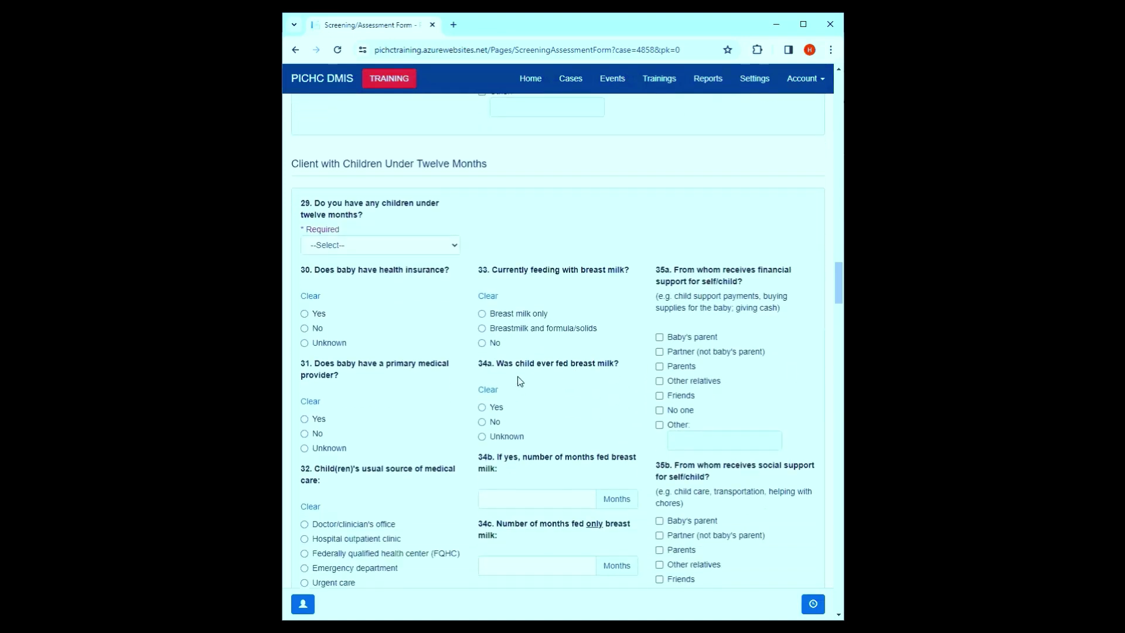
pyautogui.click(371, 247)
pyautogui.click(369, 271)
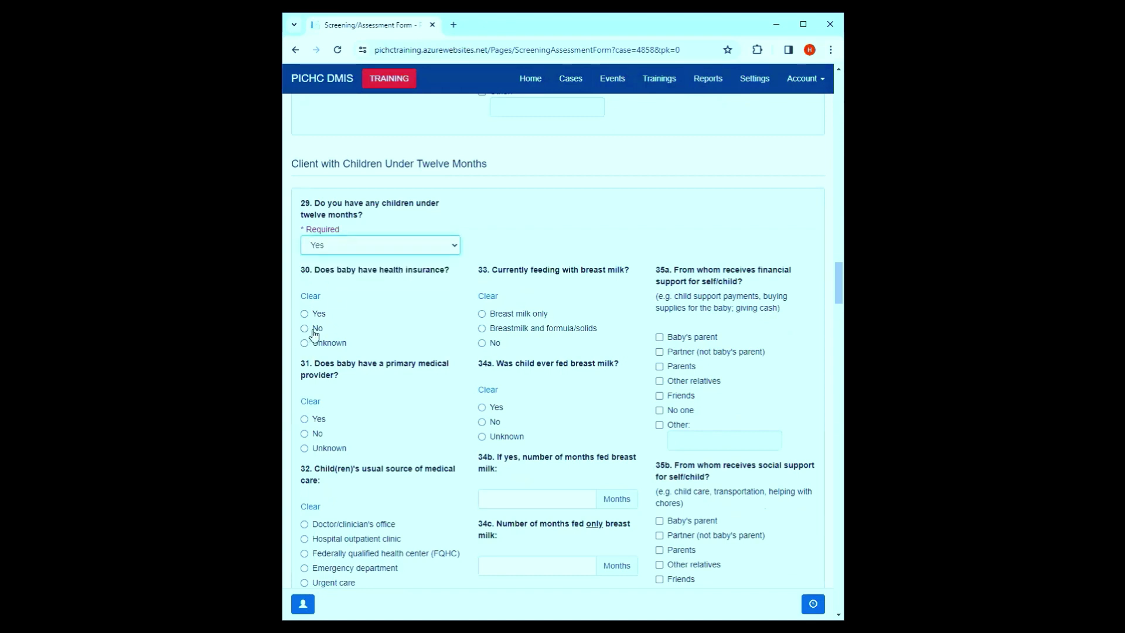
pyautogui.scroll(-3, 315, 336)
pyautogui.scroll(1, 323, 228)
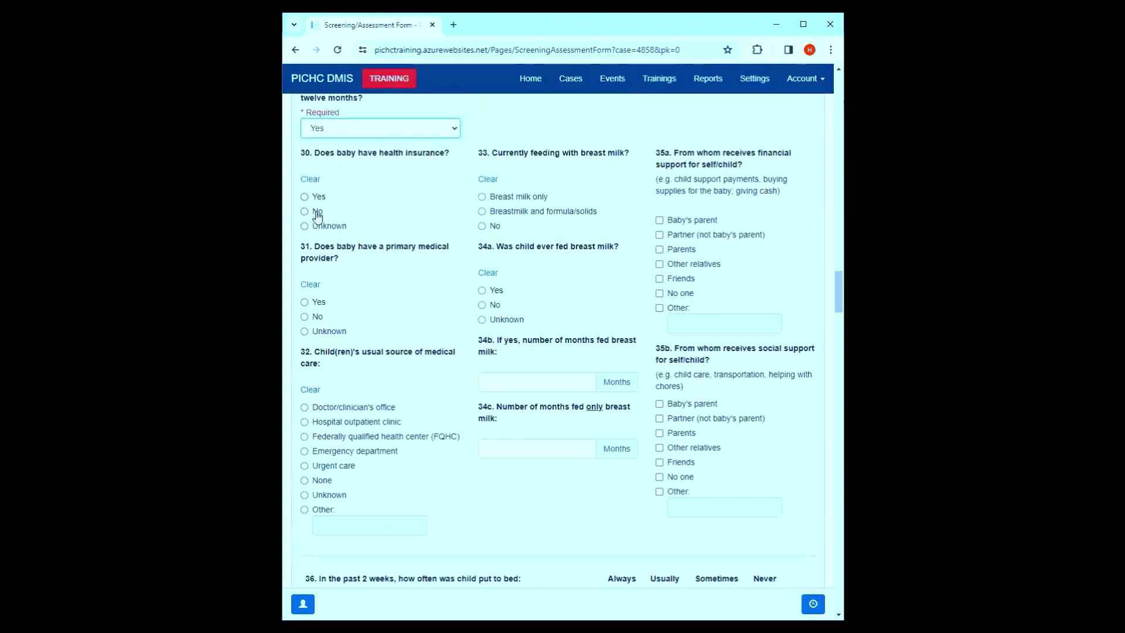
# - Record no baby insurance or primary provider, Hospital outpatient clinic care, and the breast milk feeding answers
pyautogui.click(317, 215)
pyautogui.click(315, 321)
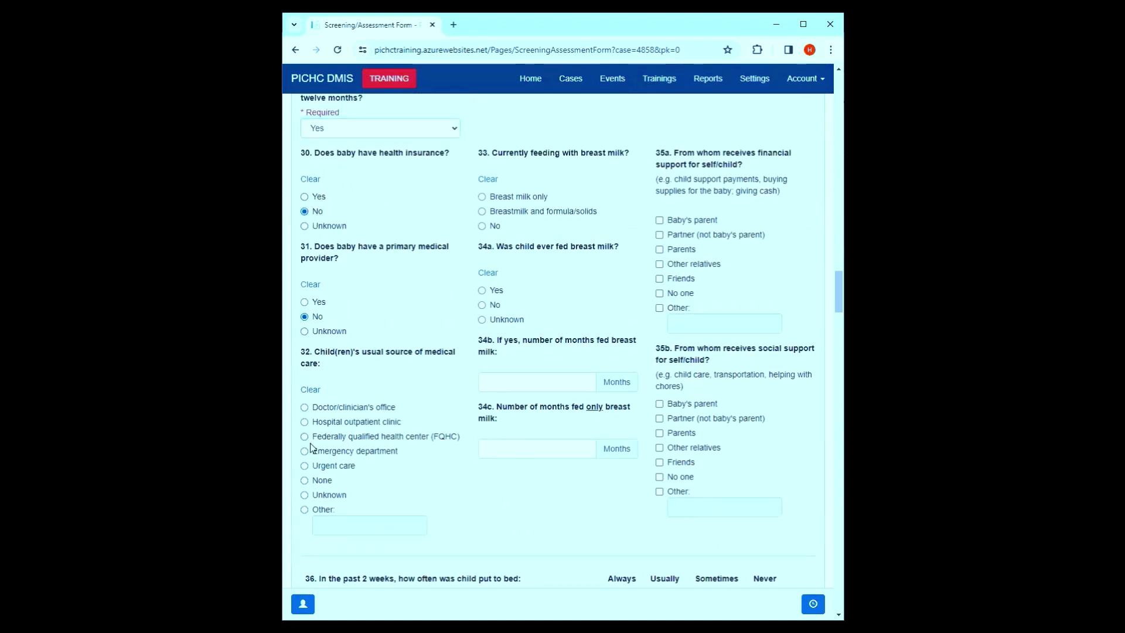
pyautogui.moveTo(315, 432); pyautogui.dragTo(318, 438)
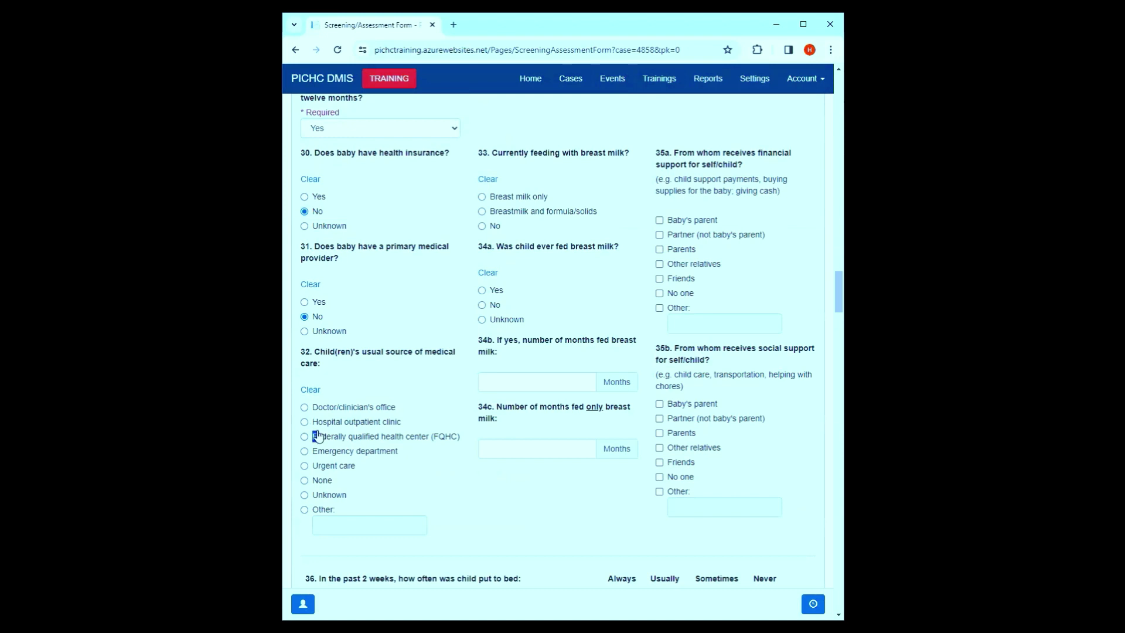
pyautogui.click(365, 422)
pyautogui.click(492, 197)
pyautogui.click(494, 305)
# - Mark Partner as financial and social support; bedtime always on back, usually alone, usually in crib
pyautogui.click(675, 235)
pyautogui.click(677, 419)
pyautogui.scroll(-4, 763, 359)
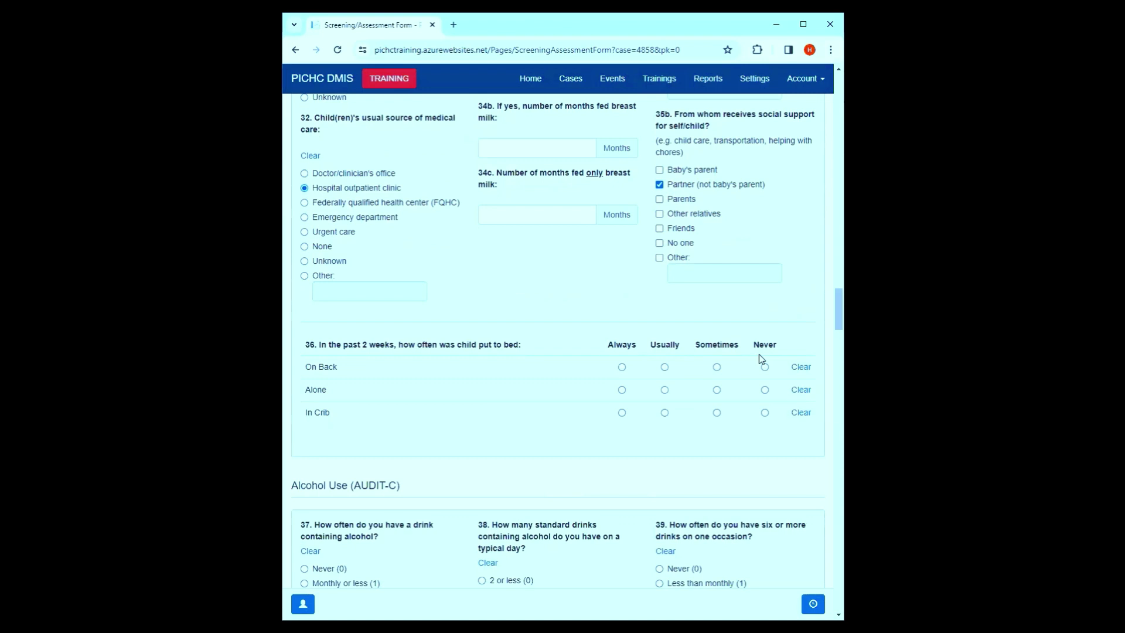
pyautogui.click(621, 368)
pyautogui.click(665, 390)
pyautogui.click(665, 413)
pyautogui.scroll(1, 477, 251)
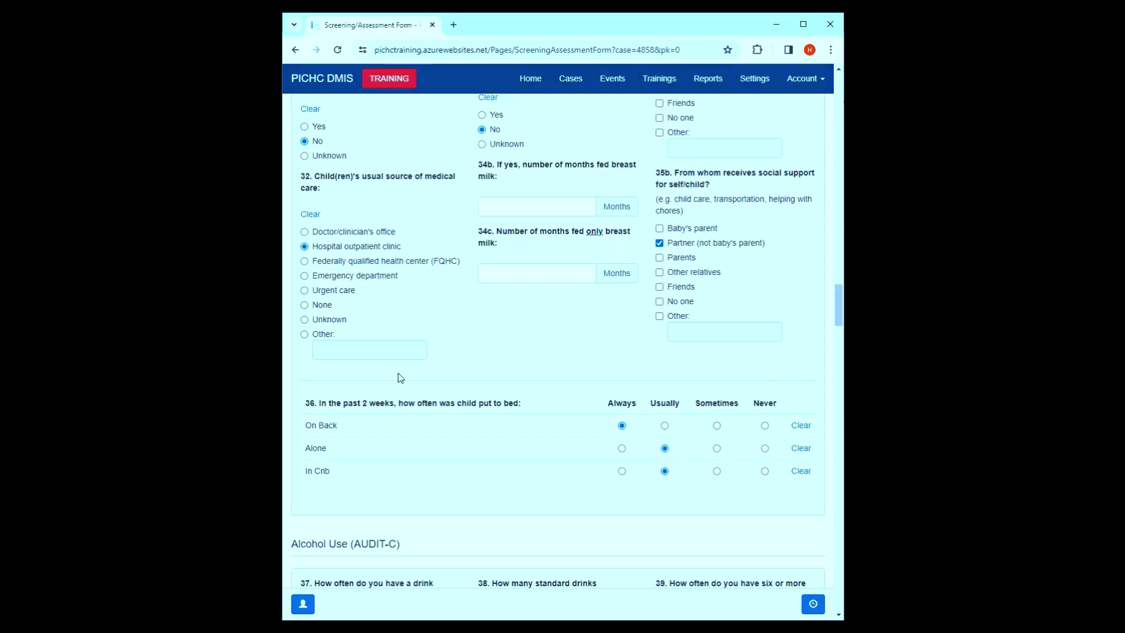
pyautogui.scroll(10, 492, 351)
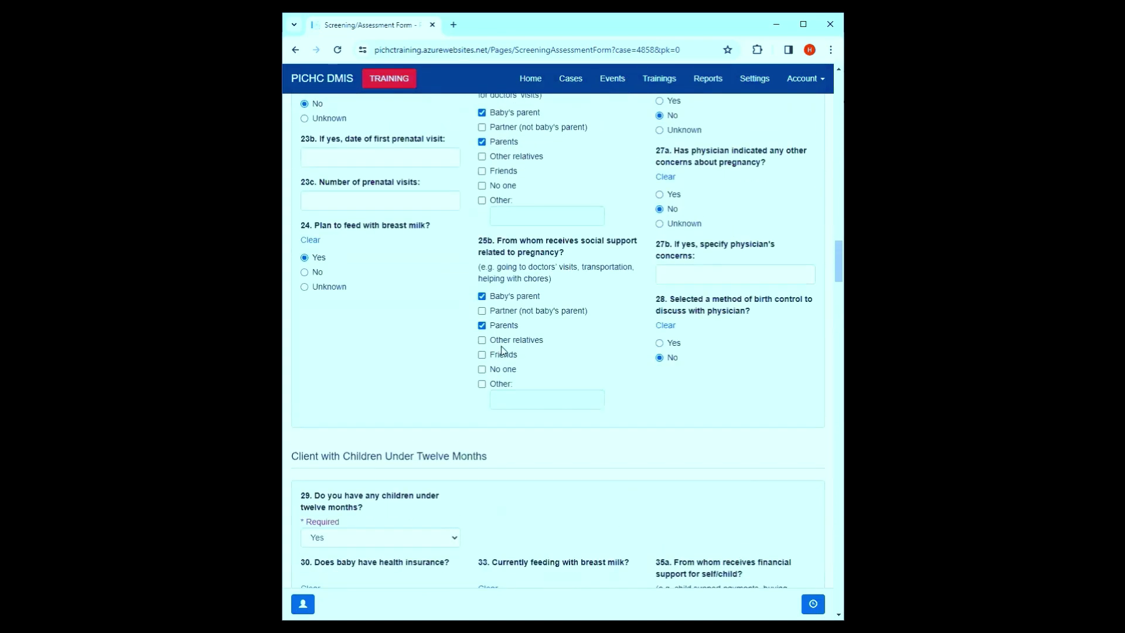
pyautogui.scroll(5, 501, 350)
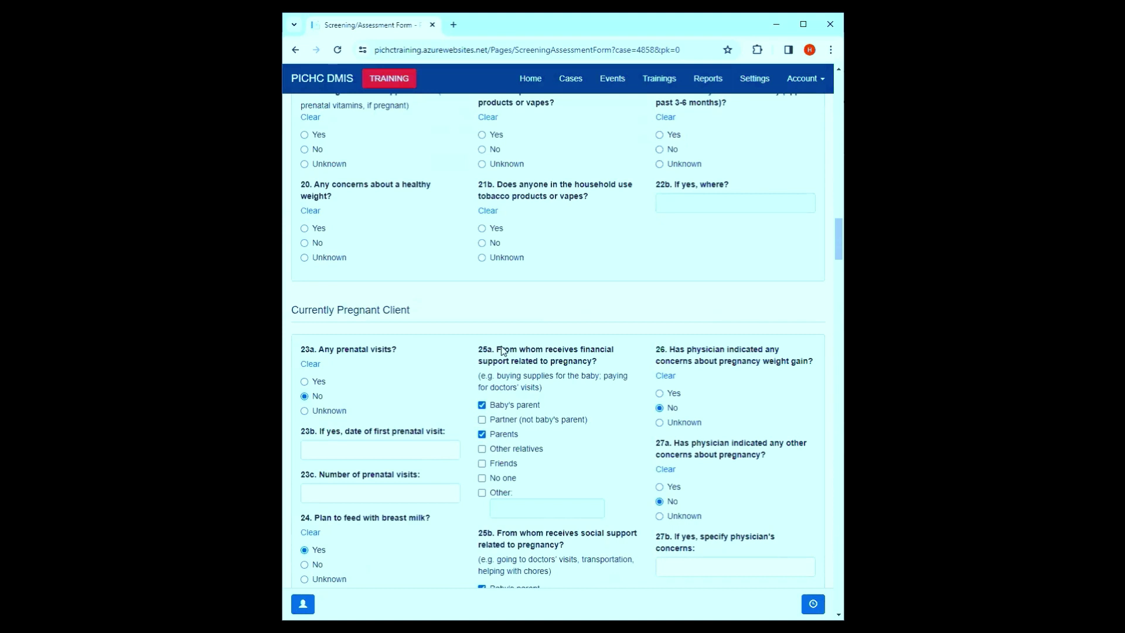
pyautogui.scroll(-2, 503, 351)
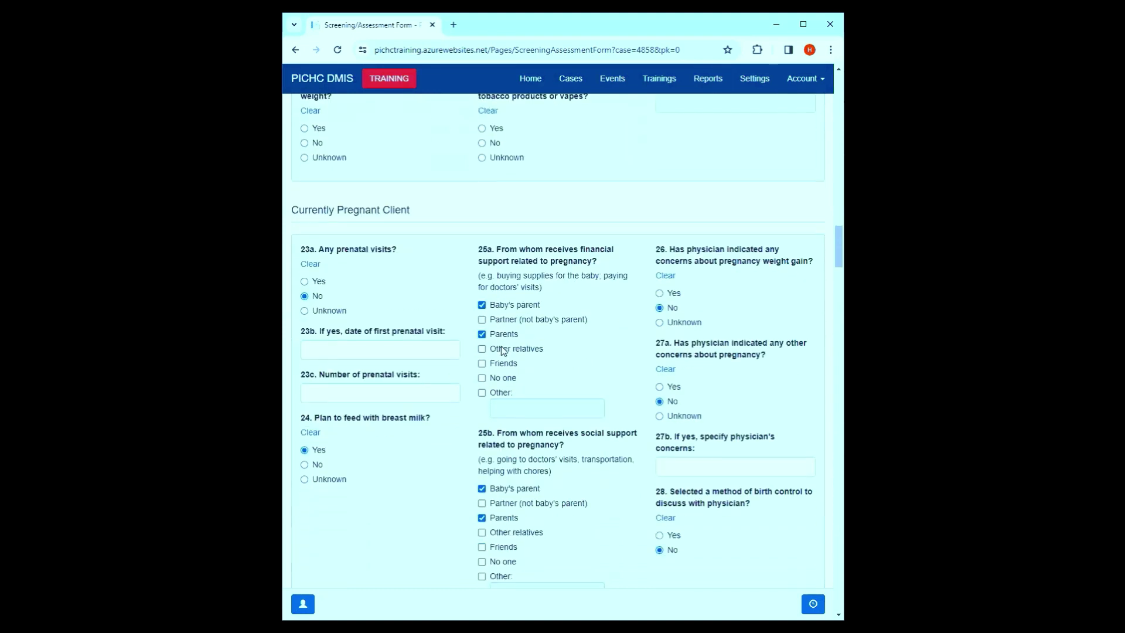
pyautogui.scroll(-20, 504, 352)
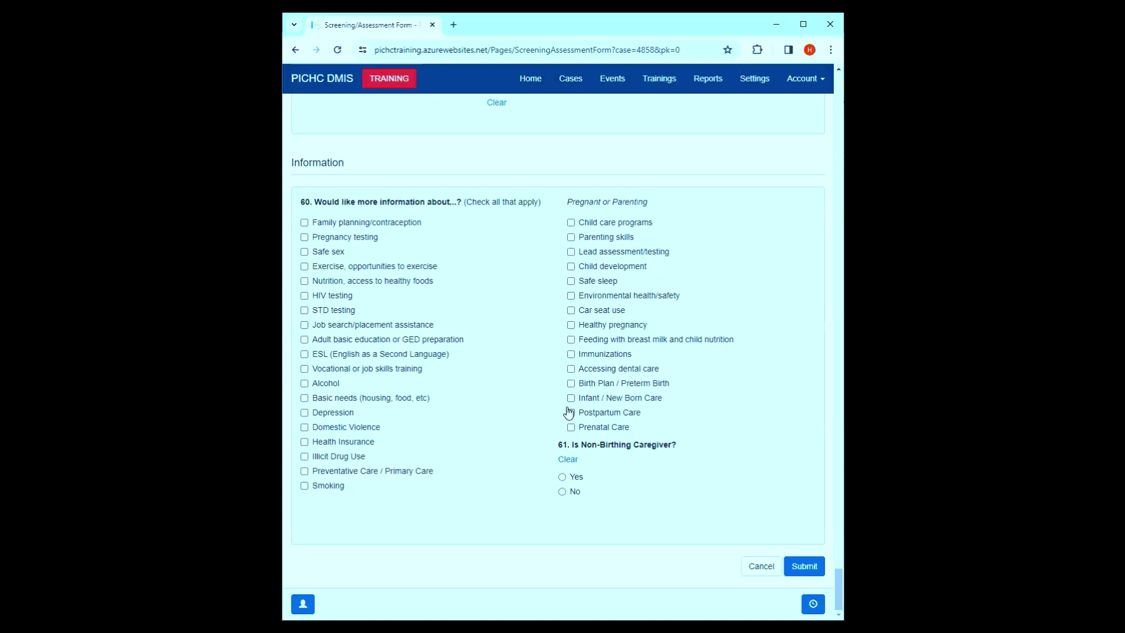
pyautogui.scroll(20, 604, 95)
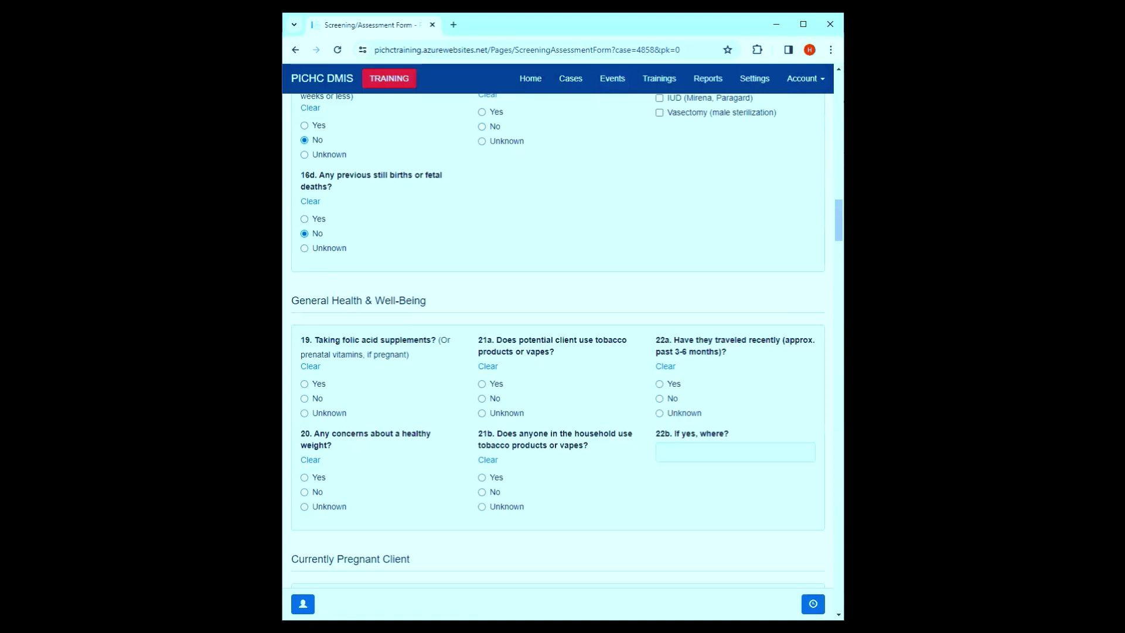
pyautogui.scroll(6, 378, 296)
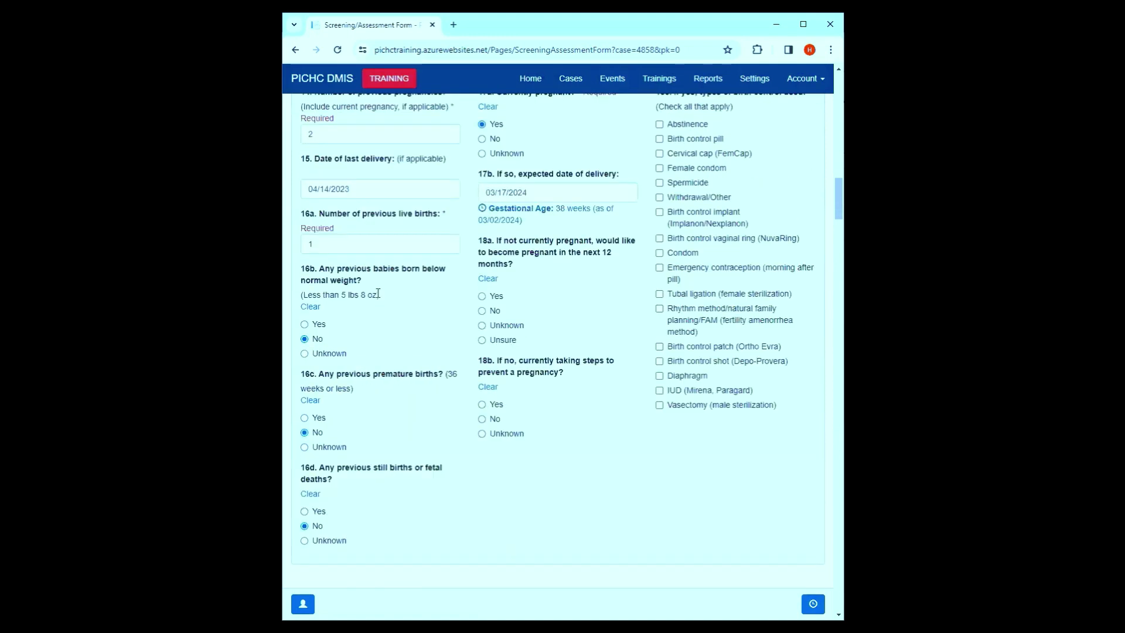
pyautogui.scroll(1, 495, 289)
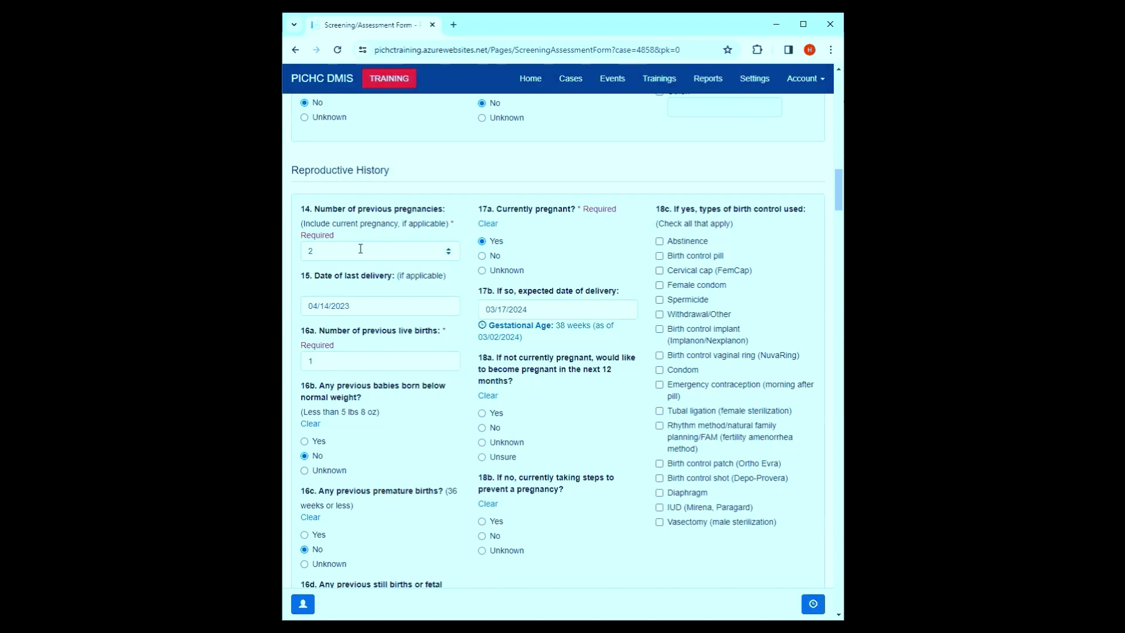
pyautogui.scroll(-20, 559, 303)
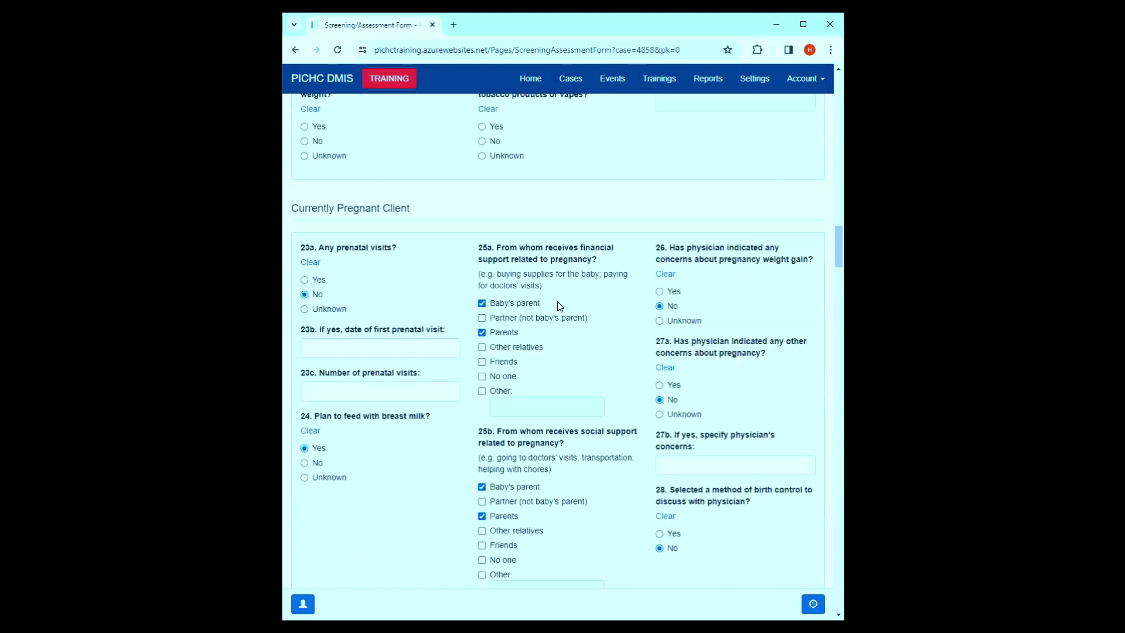
pyautogui.scroll(-12, 558, 304)
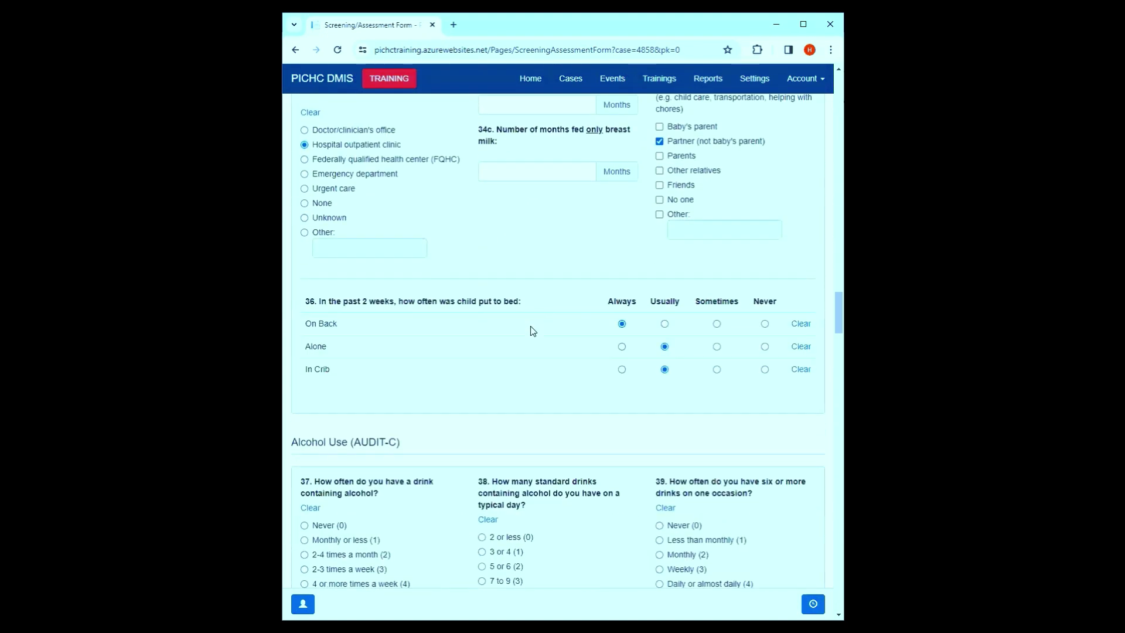
pyautogui.scroll(-2, 533, 331)
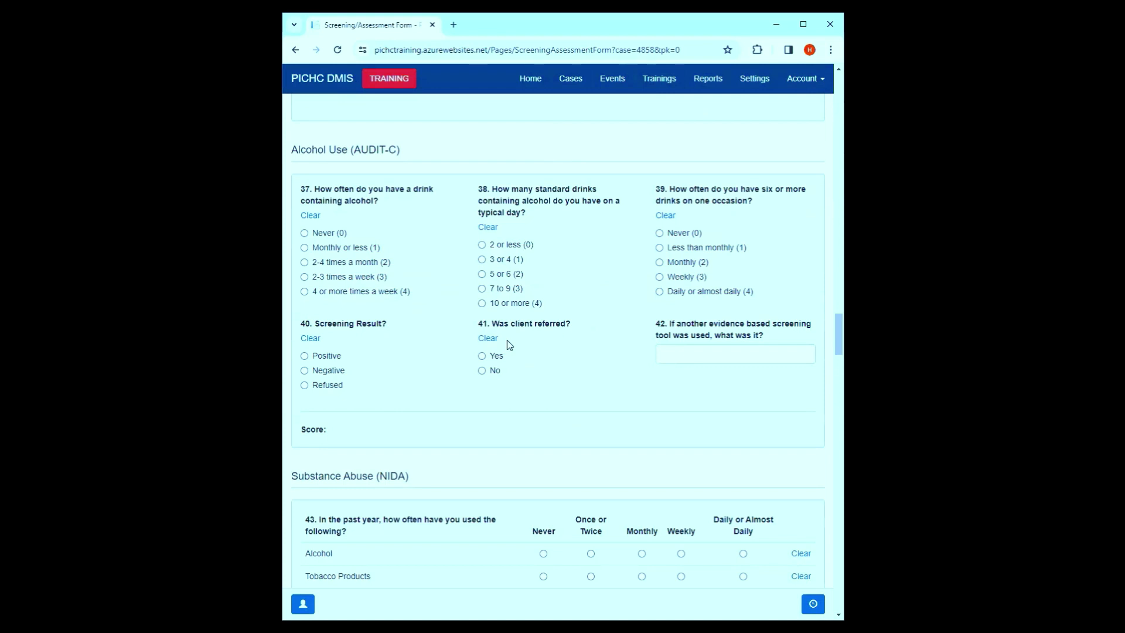
# - Answer Monthly or less, 5 or 6, Less than monthly for Q37–39, Negative result, not referred
pyautogui.click(328, 248)
pyautogui.click(485, 274)
pyautogui.click(693, 247)
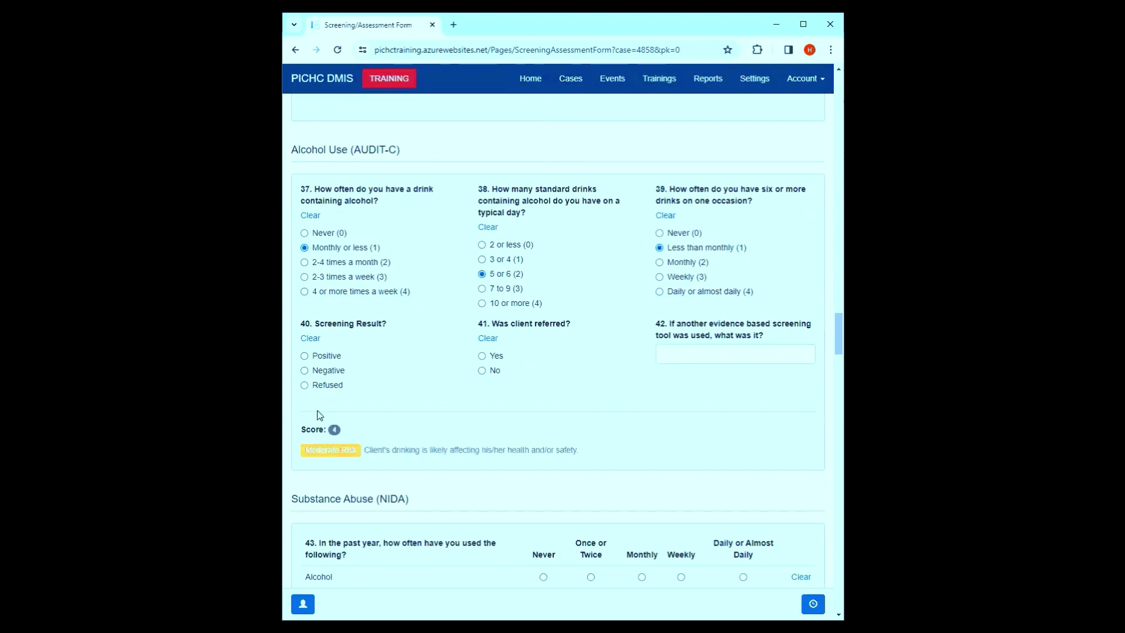
pyautogui.click(317, 371)
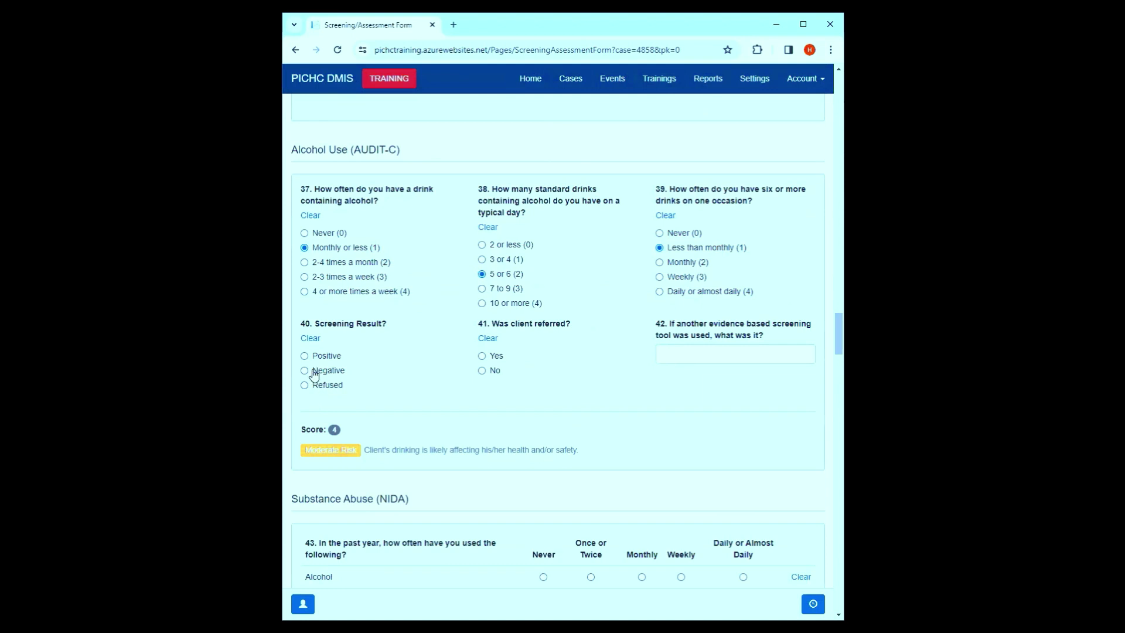
pyautogui.click(482, 372)
pyautogui.scroll(-20, 580, 396)
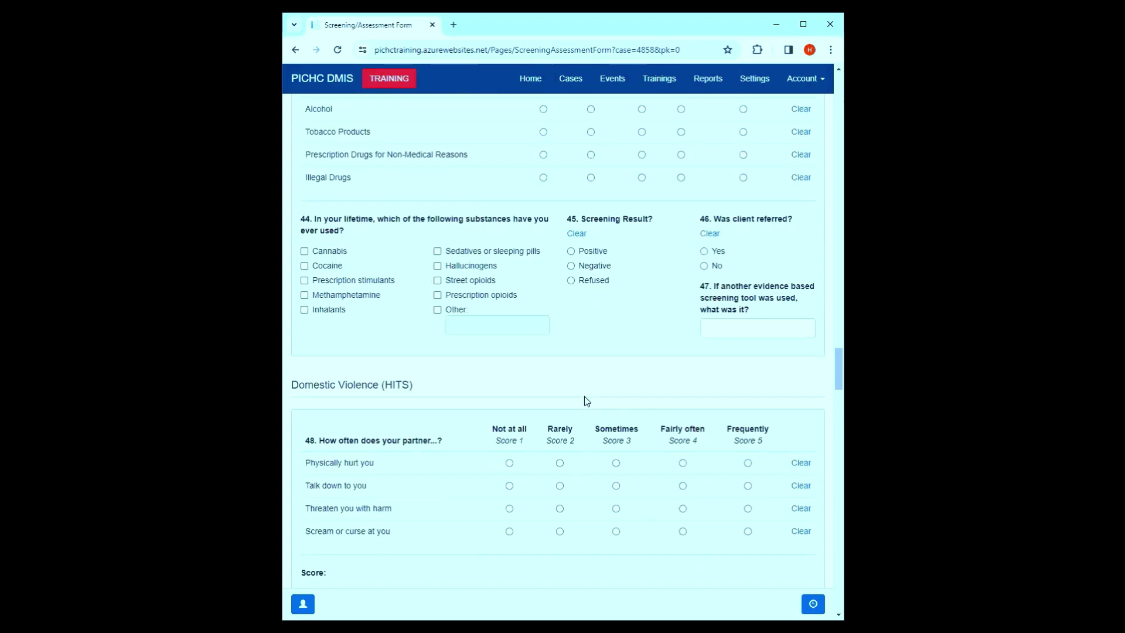
pyautogui.scroll(10, 596, 400)
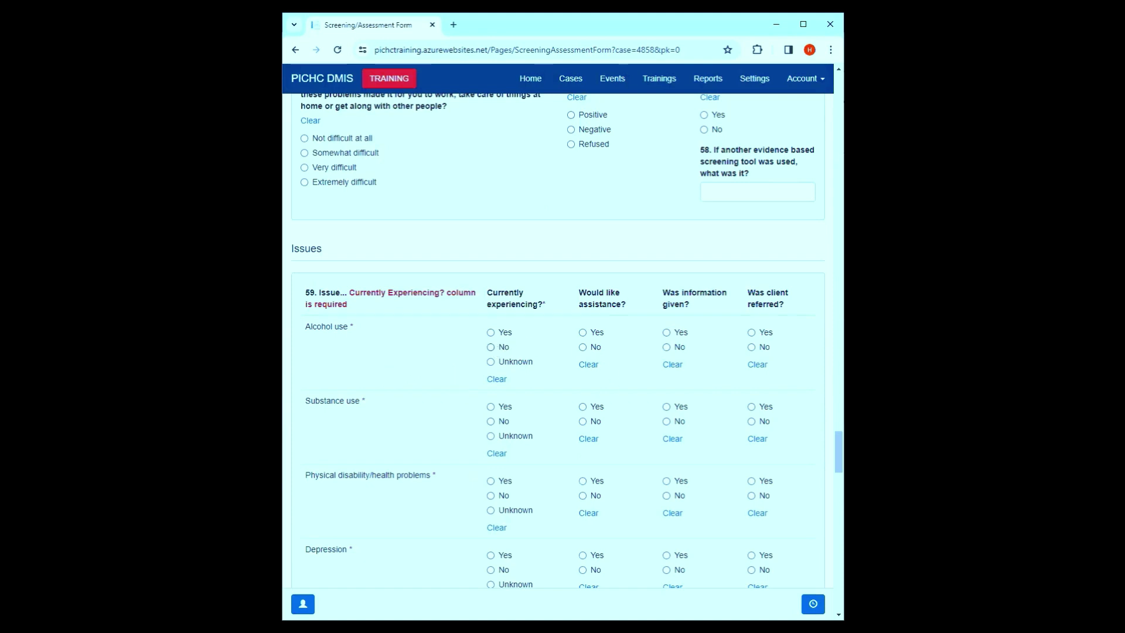
pyautogui.moveTo(550, 310); pyautogui.dragTo(544, 304)
# - Mark alcohol use assistance, information and referral Yes, depression current, substance use Unknown, other rows No
pyautogui.click(404, 365)
pyautogui.click(584, 333)
pyautogui.click(680, 333)
pyautogui.click(761, 334)
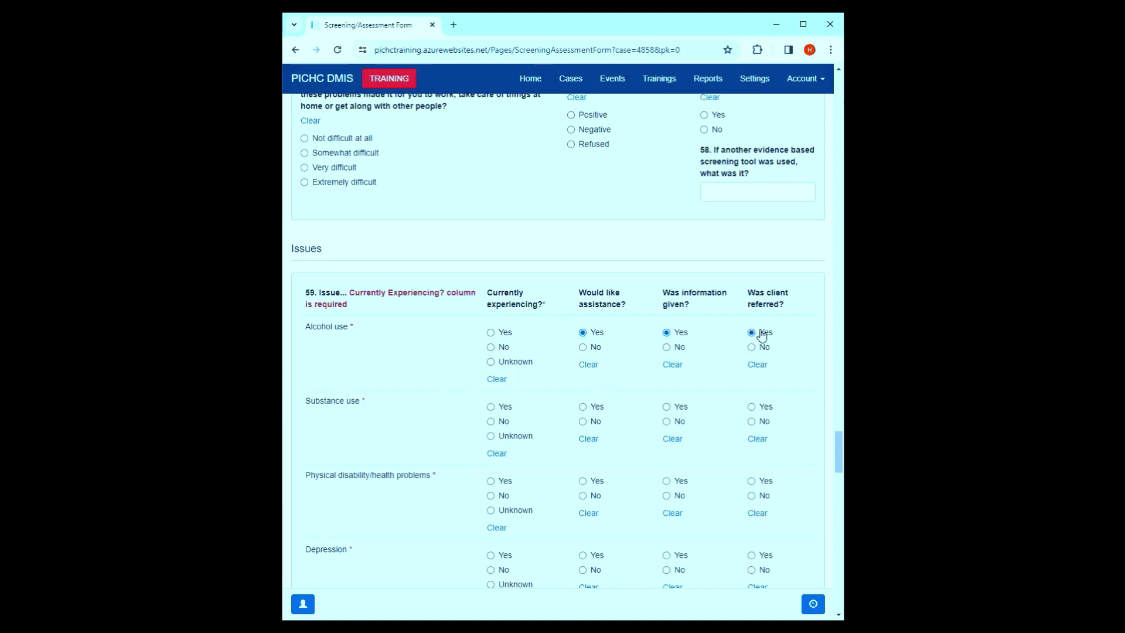
pyautogui.click(491, 348)
pyautogui.click(495, 434)
pyautogui.click(491, 496)
pyautogui.scroll(-2, 480, 510)
pyautogui.click(490, 438)
pyautogui.click(491, 527)
pyautogui.scroll(-2, 492, 527)
pyautogui.click(491, 484)
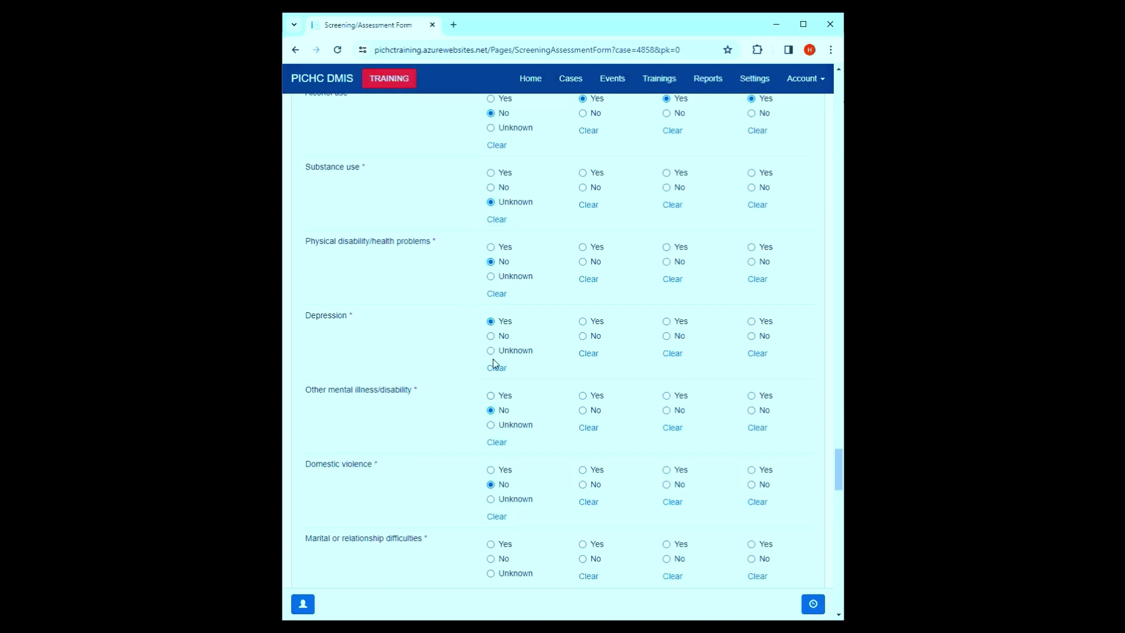
pyautogui.scroll(3, 494, 363)
# - Set alcohol use current, self-health concerns and homelessness Unknown, and marital through inadequate-food rows No
pyautogui.click(491, 274)
pyautogui.click(499, 441)
pyautogui.click(498, 530)
pyautogui.scroll(-2, 504, 544)
pyautogui.click(492, 474)
pyautogui.scroll(-1, 495, 486)
pyautogui.click(492, 489)
pyautogui.click(491, 577)
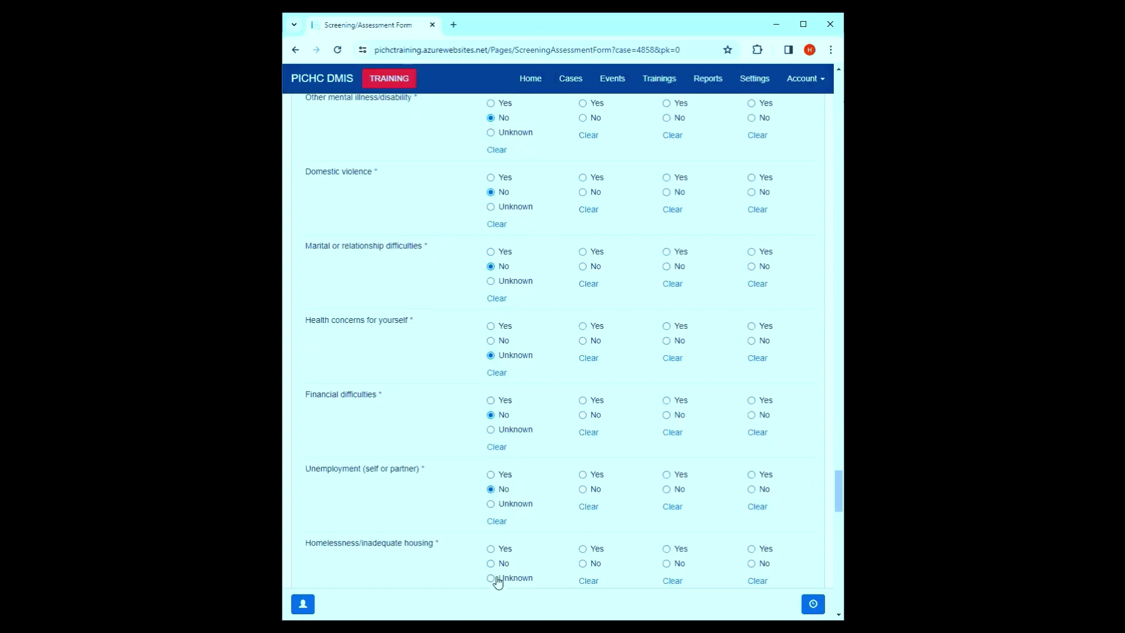
pyautogui.scroll(-3, 495, 578)
pyautogui.click(492, 463)
pyautogui.click(491, 536)
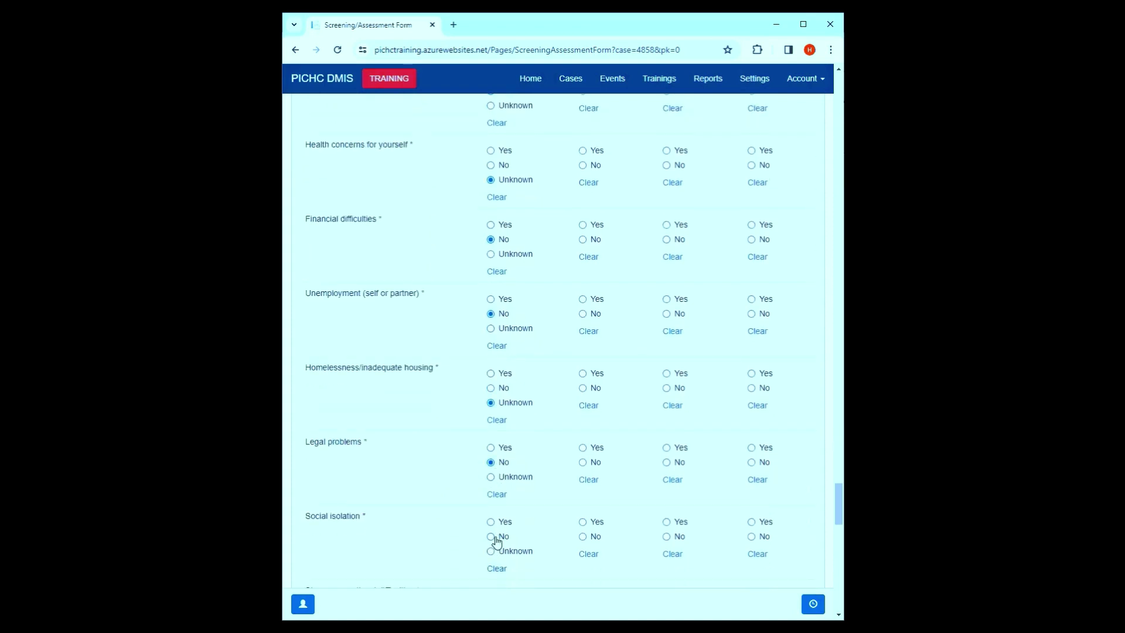
pyautogui.scroll(-2, 493, 539)
pyautogui.click(491, 494)
pyautogui.click(491, 568)
# - Mark smoking and child health concerns Yes, teeth/gums Unknown, and remaining rows through dental care No
pyautogui.scroll(-2, 492, 571)
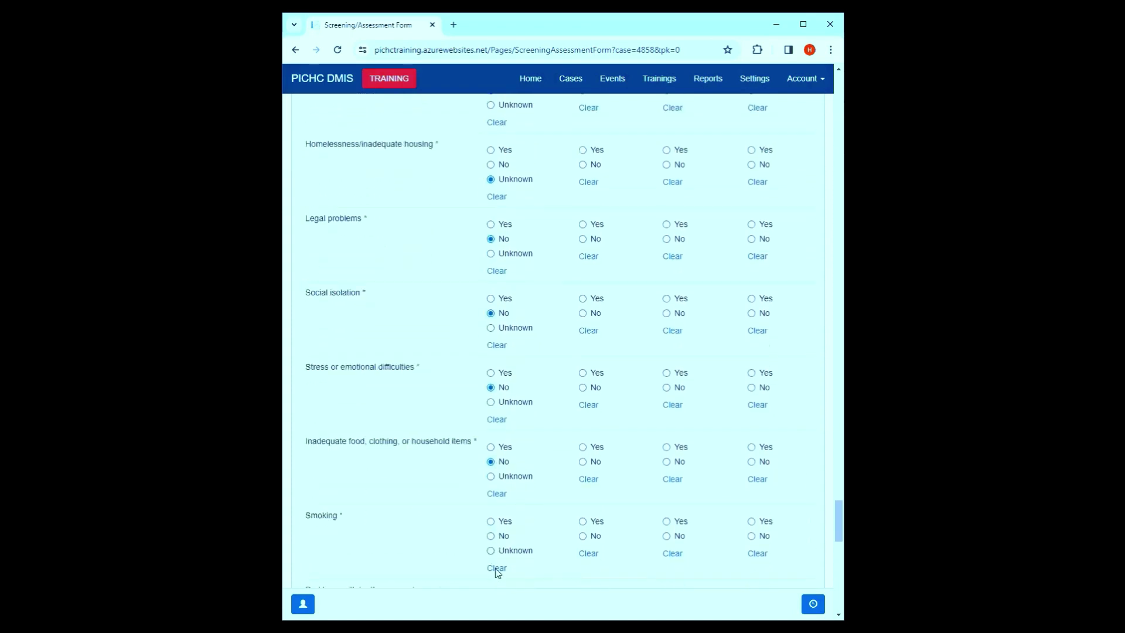
pyautogui.click(495, 510)
pyautogui.scroll(-2, 502, 535)
pyautogui.click(491, 497)
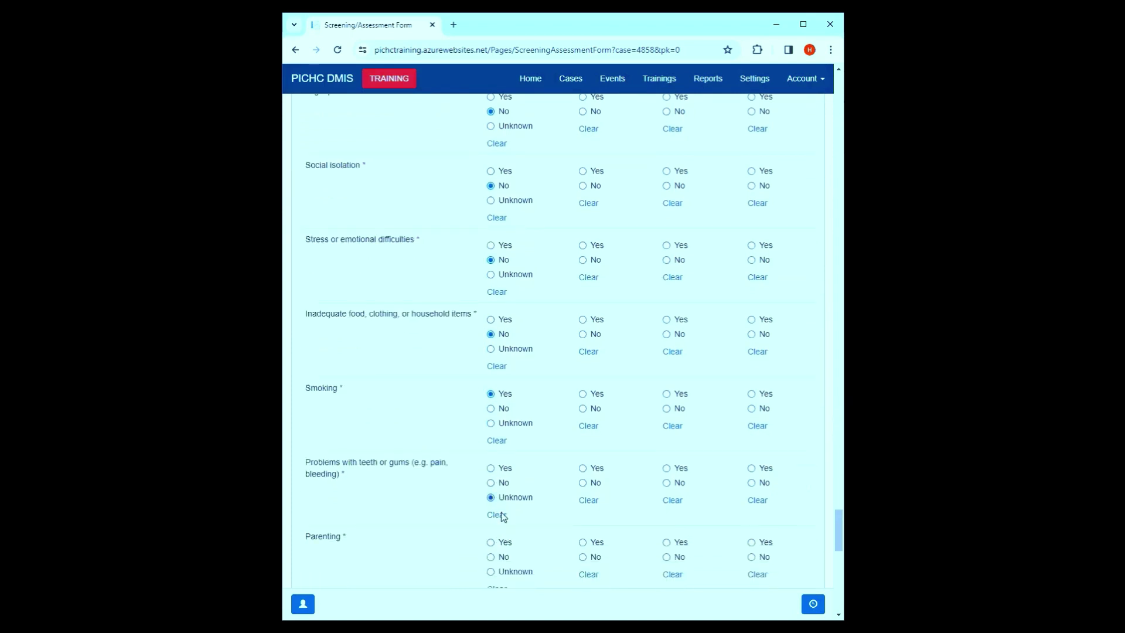
pyautogui.click(491, 557)
pyautogui.scroll(-3, 495, 560)
pyautogui.click(491, 457)
pyautogui.click(492, 516)
pyautogui.scroll(-2, 499, 534)
pyautogui.click(492, 488)
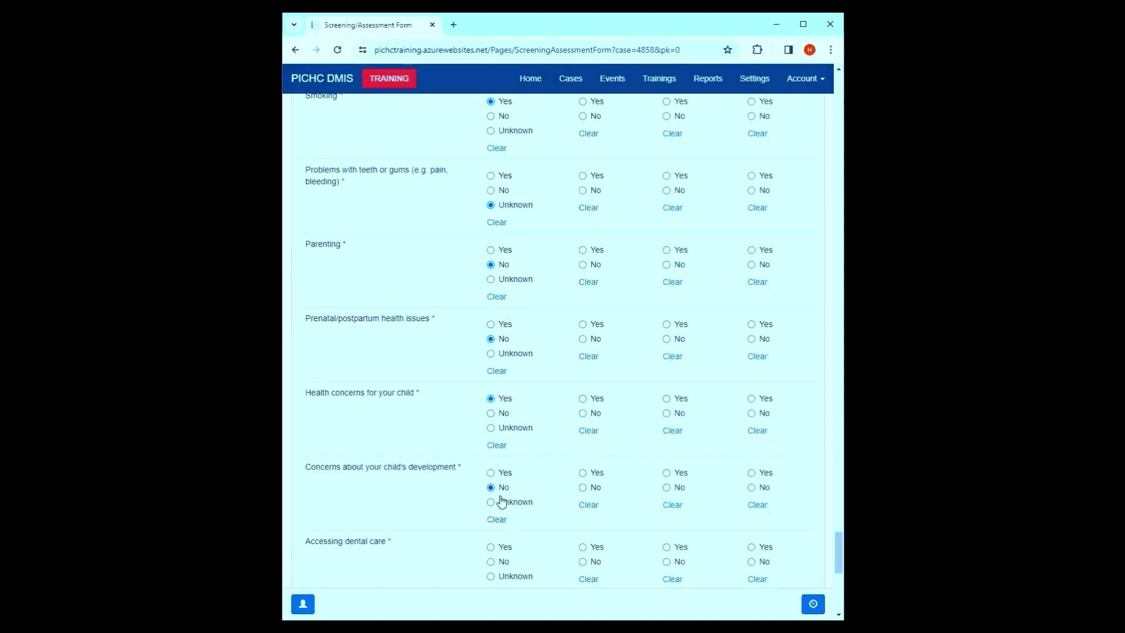
pyautogui.click(491, 562)
pyautogui.scroll(-6, 502, 566)
pyautogui.scroll(-2, 505, 561)
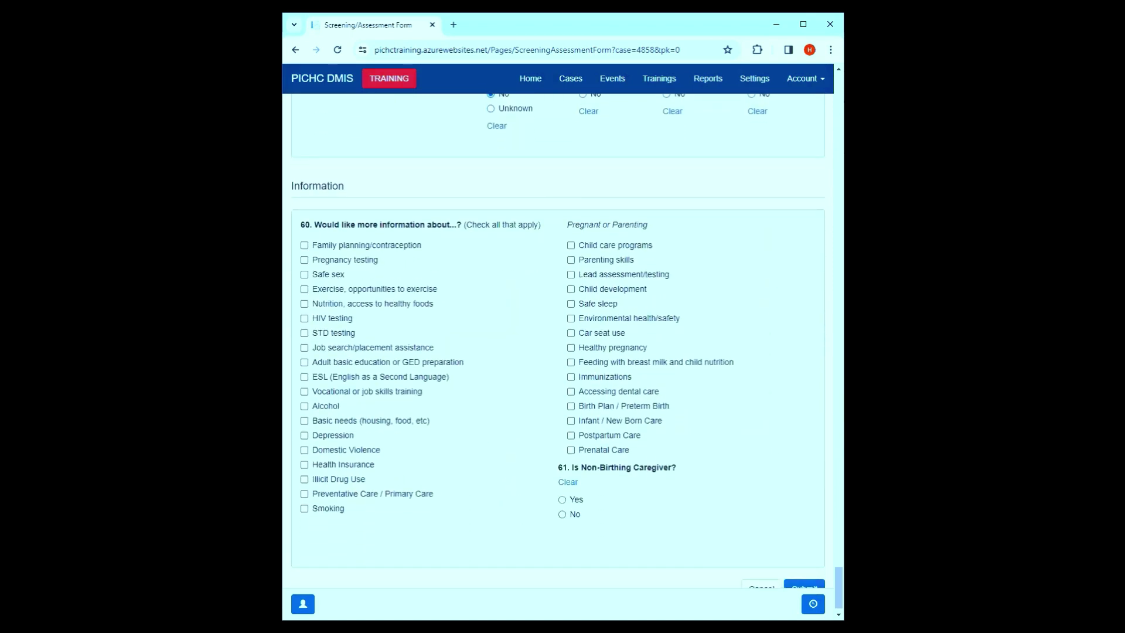
# - Tick nutrition information under question 60, answer No to question 61, and submit the form
pyautogui.click(357, 304)
pyautogui.scroll(-1, 529, 420)
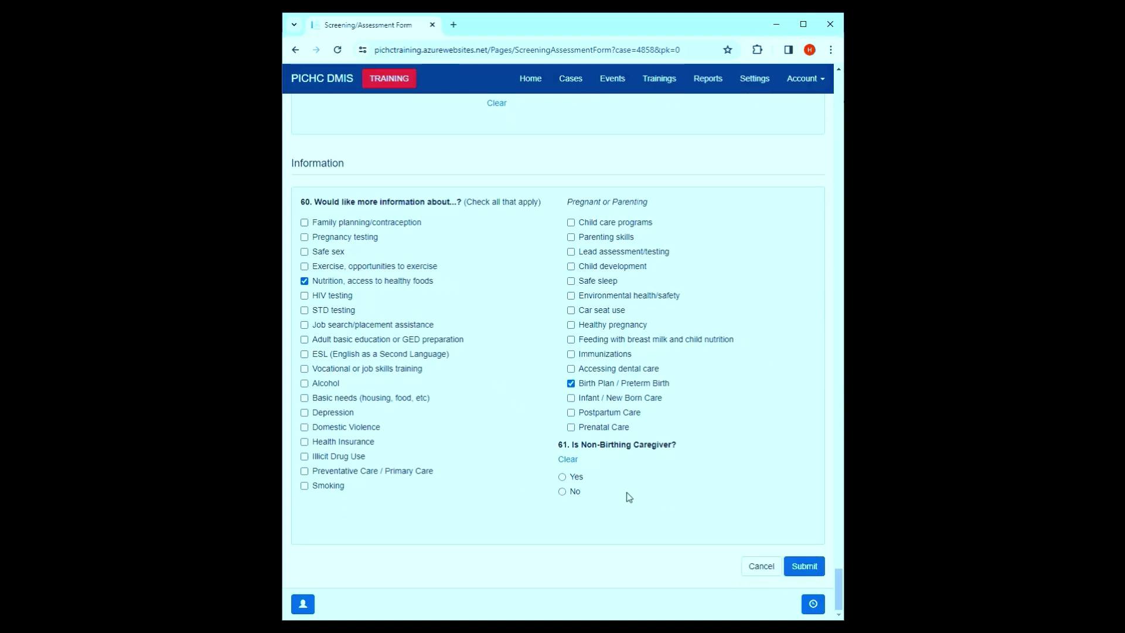
pyautogui.click(563, 492)
pyautogui.click(795, 571)
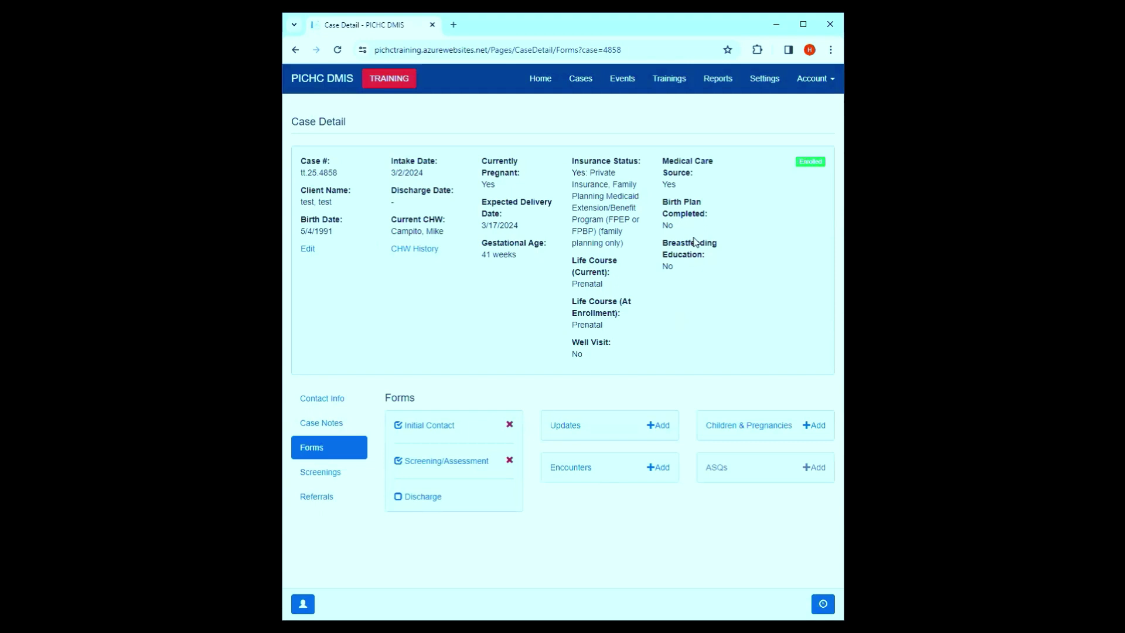
# - Review Case Detail by highlighting Birth Plan Completed, Breastfeeding Education, insurance status and Medical Care Source values
pyautogui.moveTo(697, 229); pyautogui.dragTo(658, 208)
pyautogui.click(701, 271)
pyautogui.moveTo(700, 271); pyautogui.dragTo(658, 244)
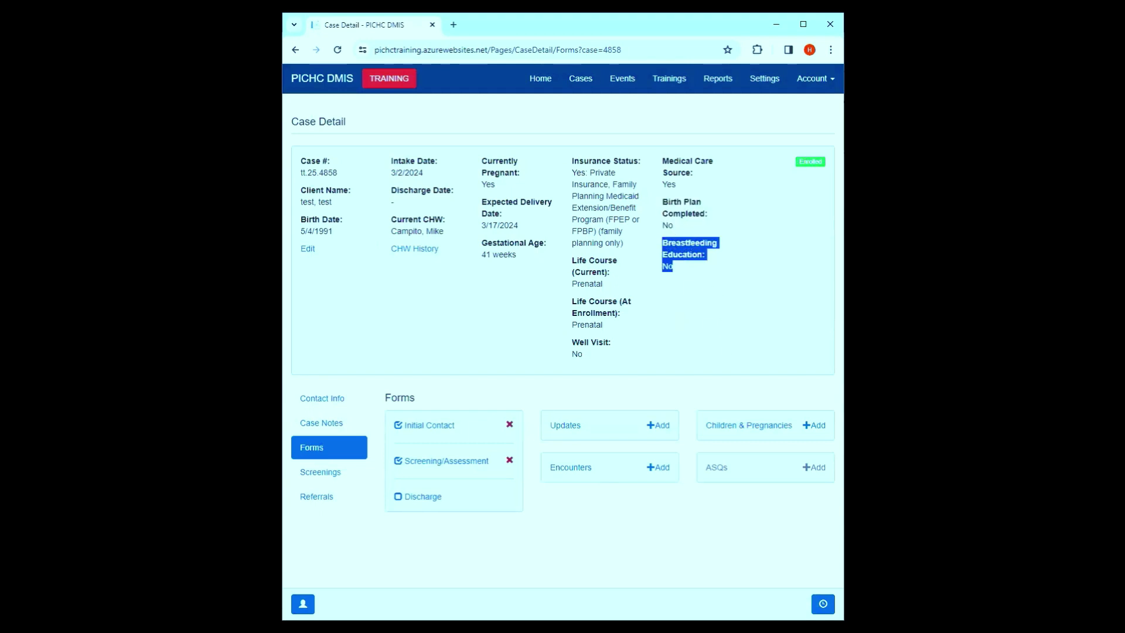
pyautogui.moveTo(689, 225); pyautogui.dragTo(659, 204)
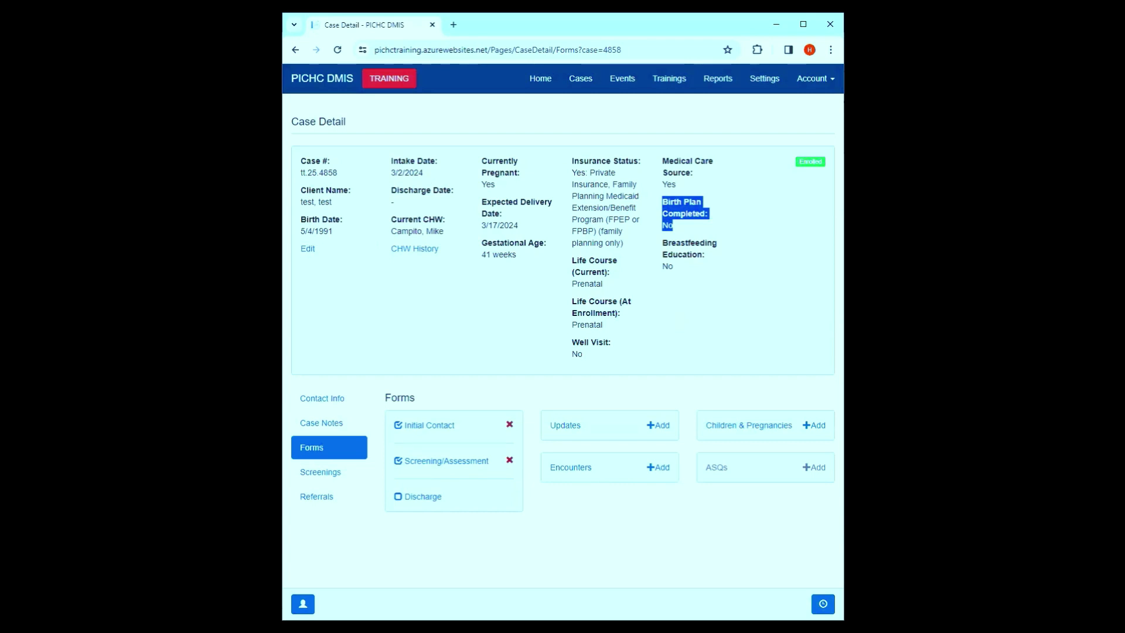
pyautogui.moveTo(535, 229); pyautogui.dragTo(494, 226)
pyautogui.click(494, 226)
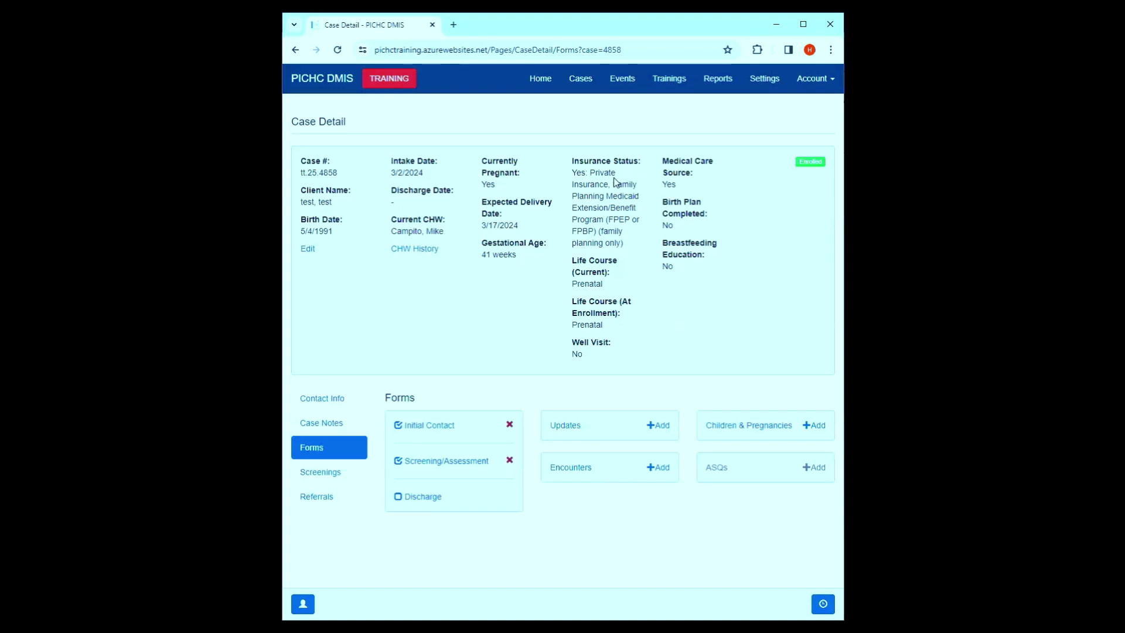
pyautogui.doubleClick(586, 170)
pyautogui.click(593, 168)
pyautogui.moveTo(677, 185); pyautogui.dragTo(660, 190)
# - Add a new encounter dated 03/19/2024 with the client's current CHW as Worker
pyautogui.click(662, 468)
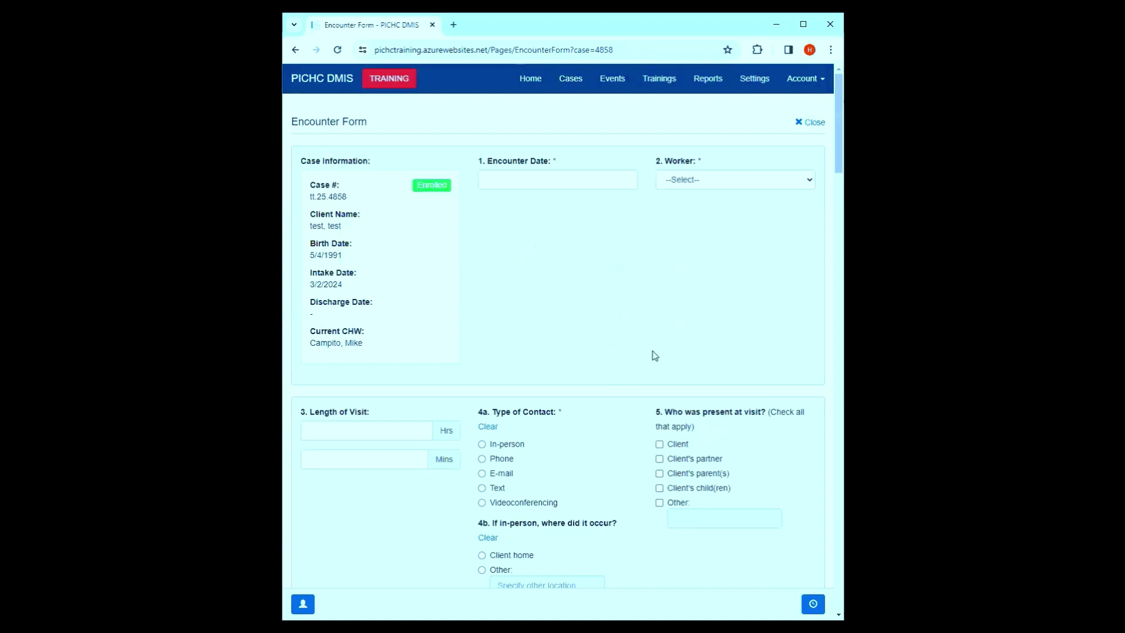
pyautogui.click(562, 181)
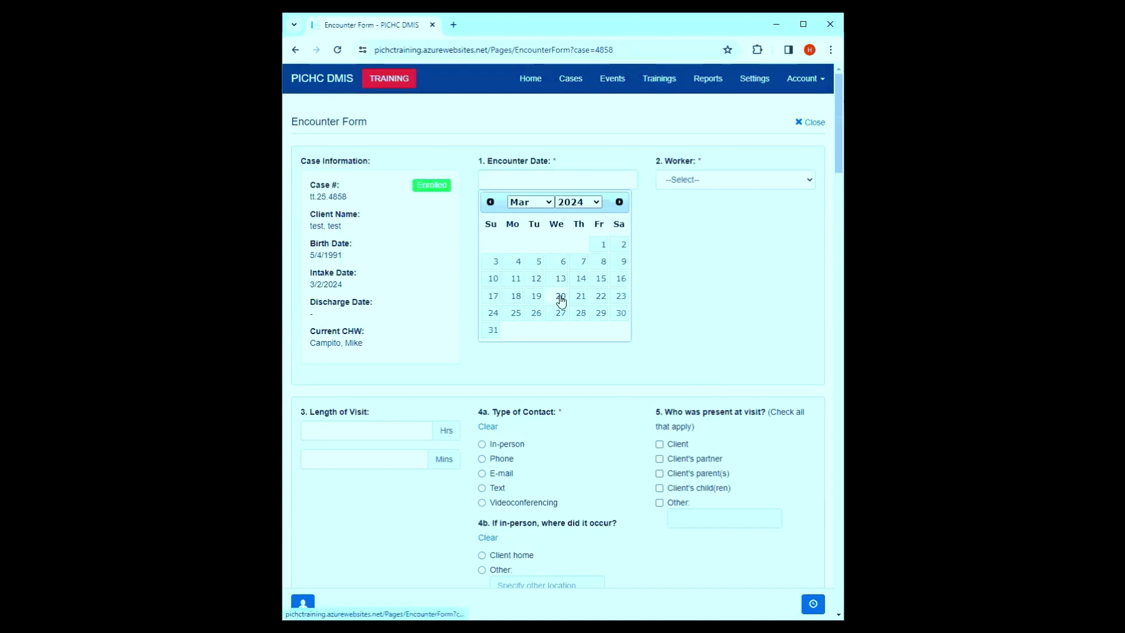
pyautogui.click(561, 297)
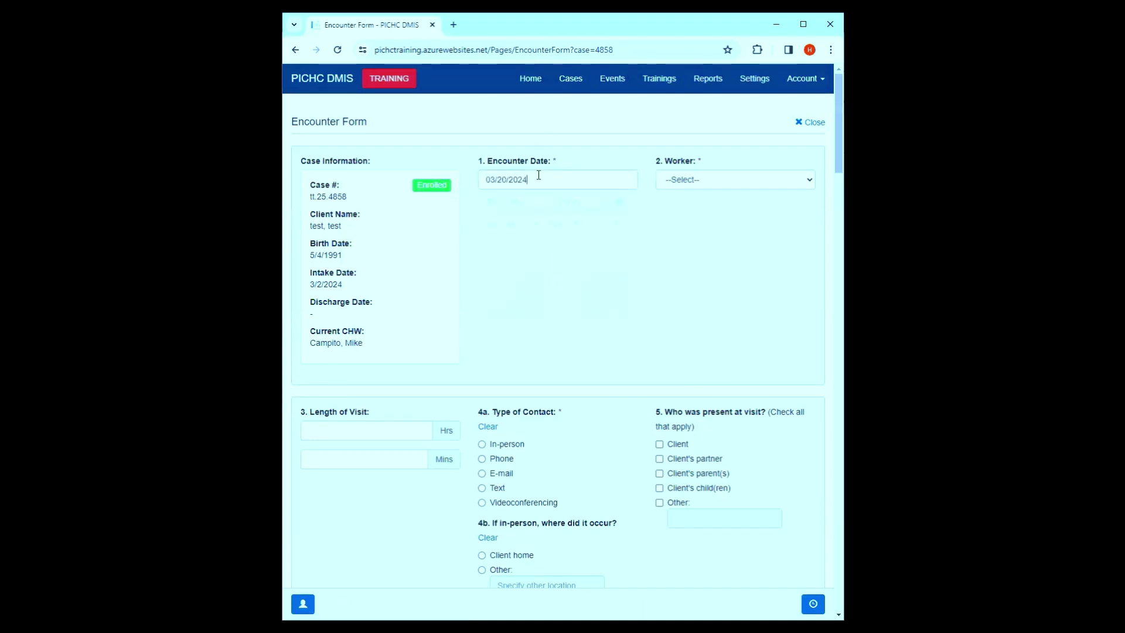
pyautogui.click(538, 175)
pyautogui.click(535, 299)
pyautogui.click(765, 180)
pyautogui.click(742, 209)
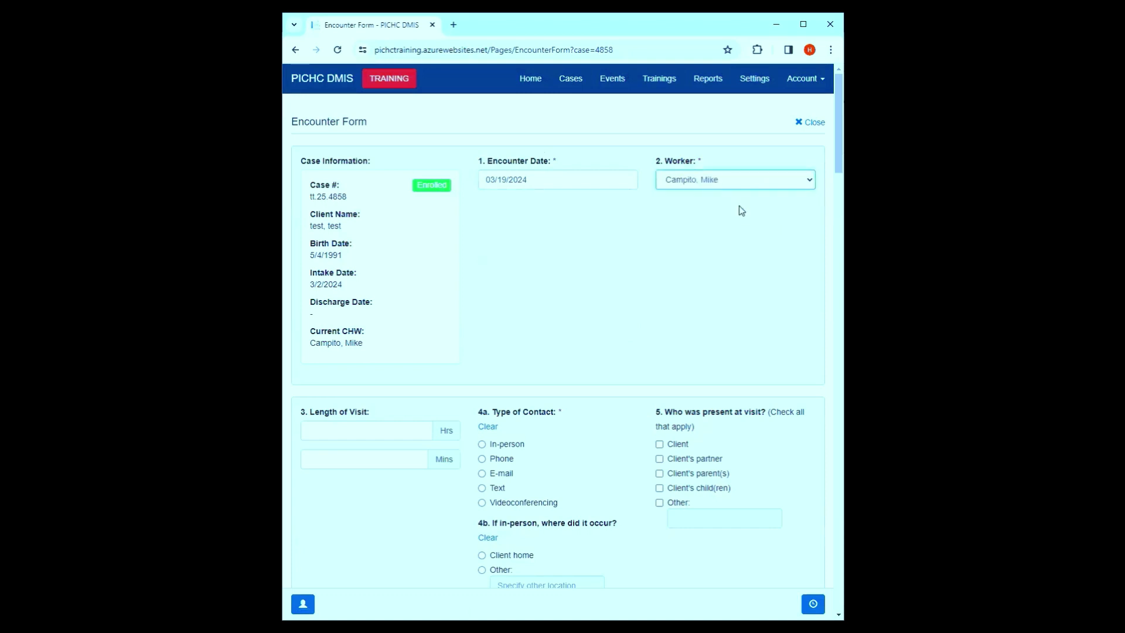
pyautogui.scroll(-1, 542, 273)
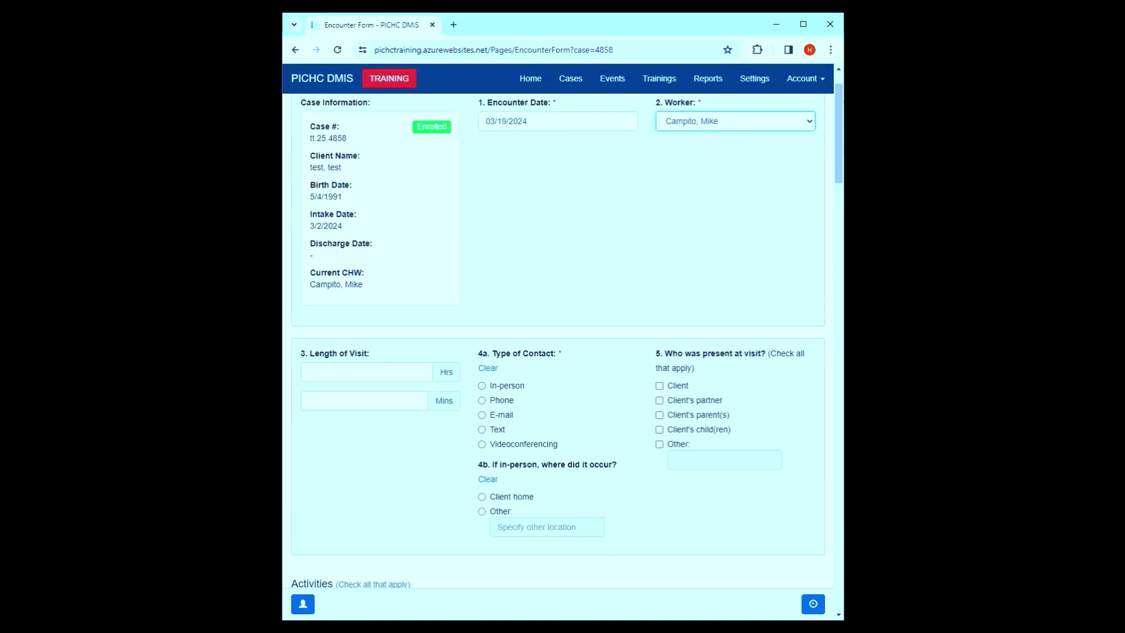
# - Tick Completed/Reviewed Birth Plan, dental health info, breastfeeding info and support, and Cesarean incision
pyautogui.scroll(-18, 788, 399)
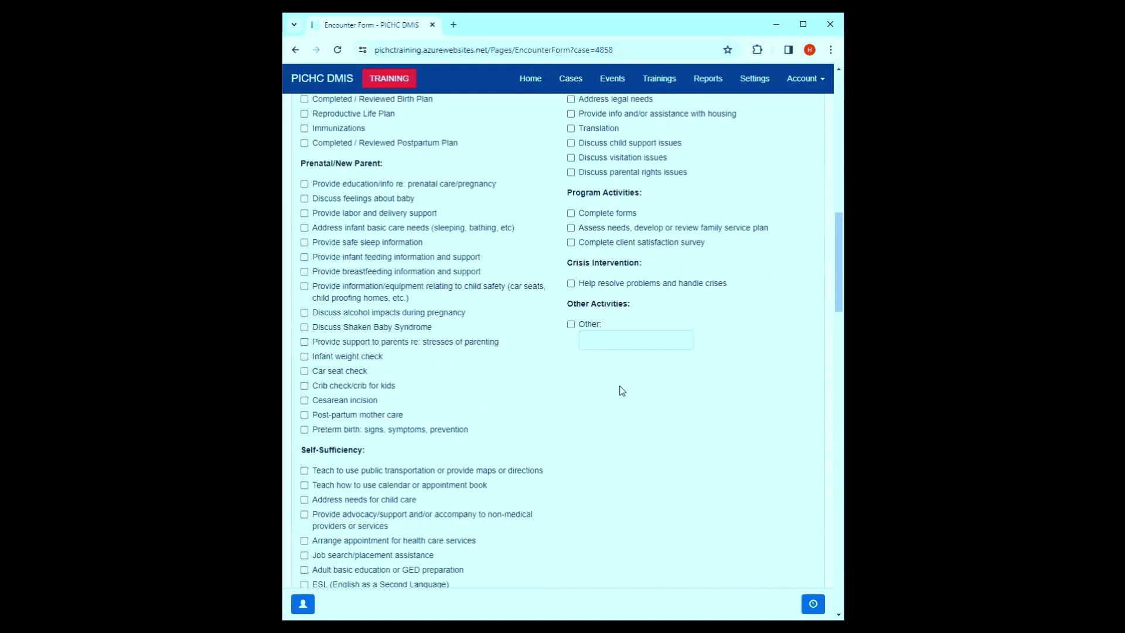
pyautogui.scroll(-2, 665, 400)
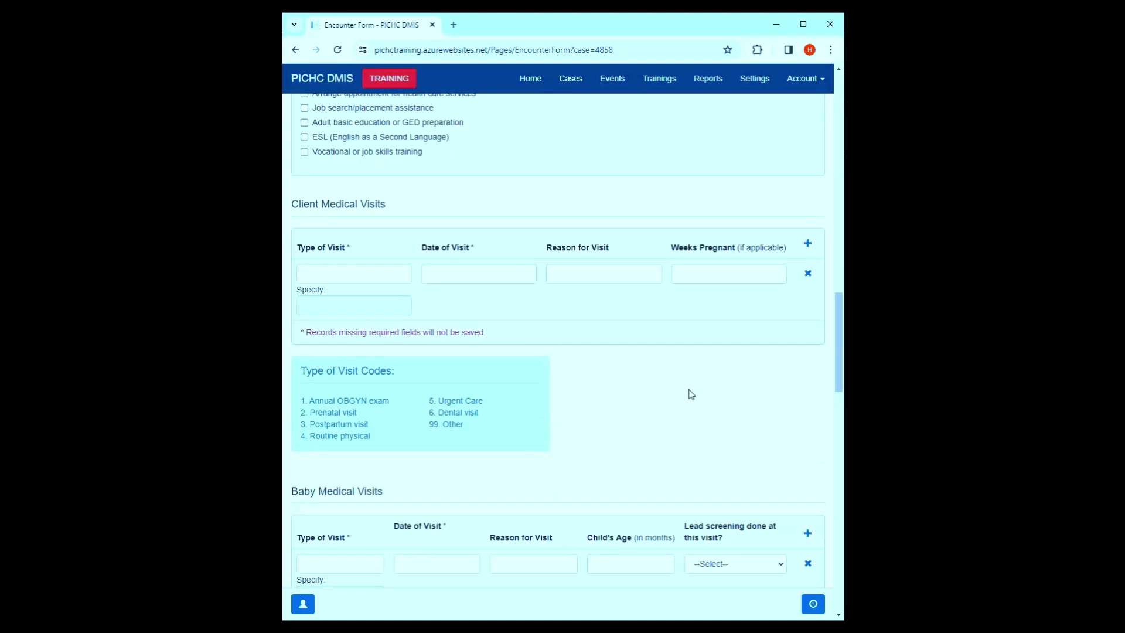
pyautogui.scroll(10, 620, 377)
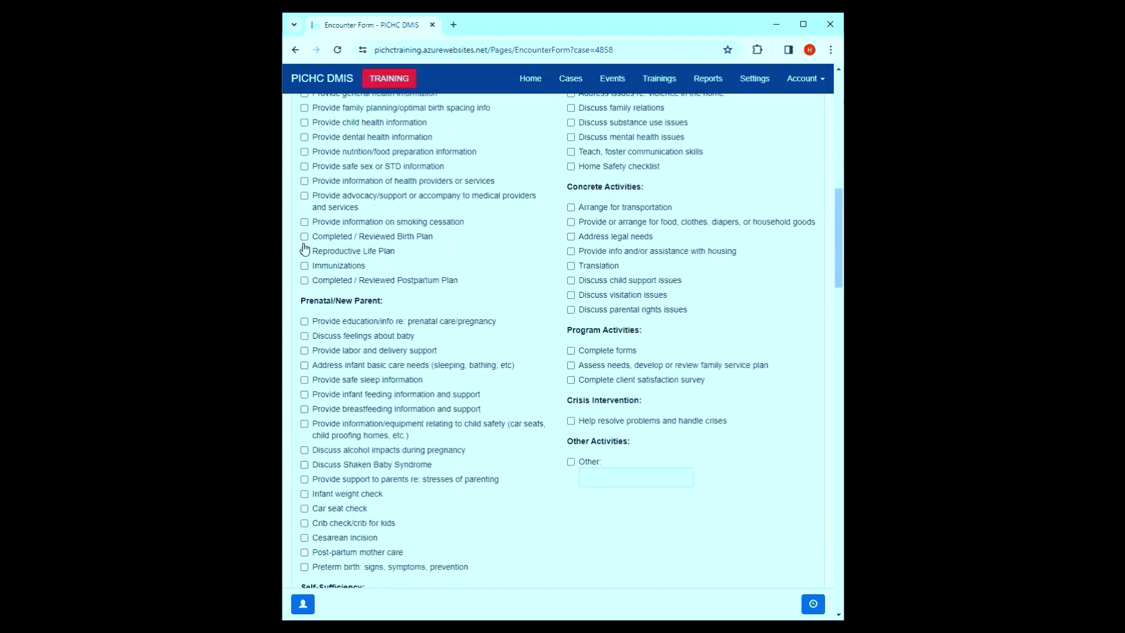
pyautogui.click(359, 237)
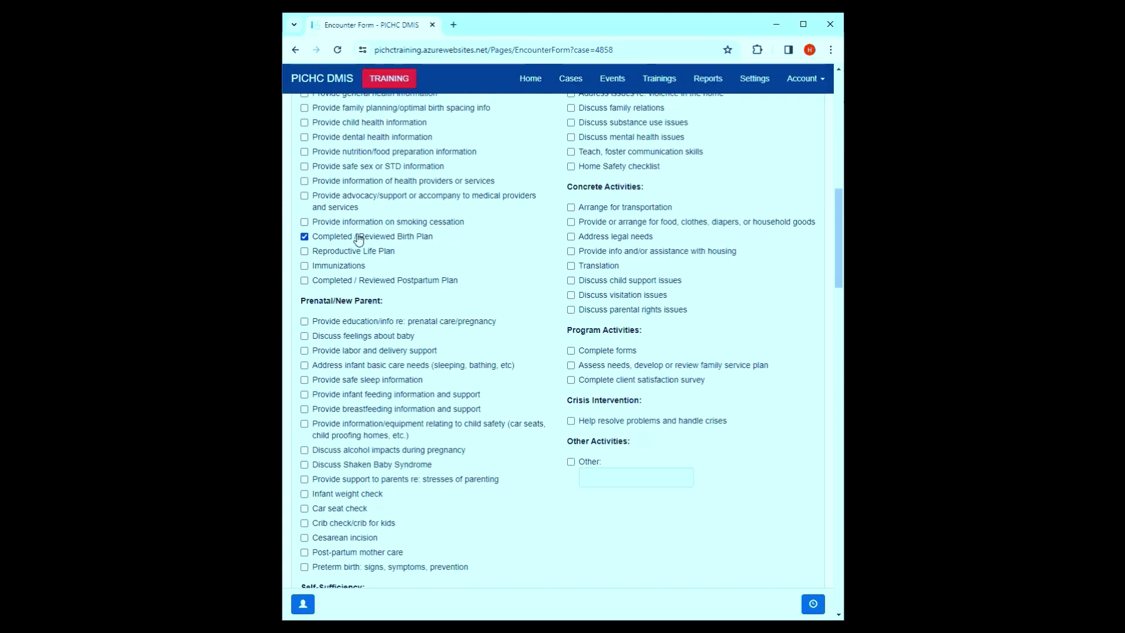
pyautogui.click(359, 139)
pyautogui.click(355, 411)
pyautogui.click(354, 541)
pyautogui.scroll(-4, 515, 387)
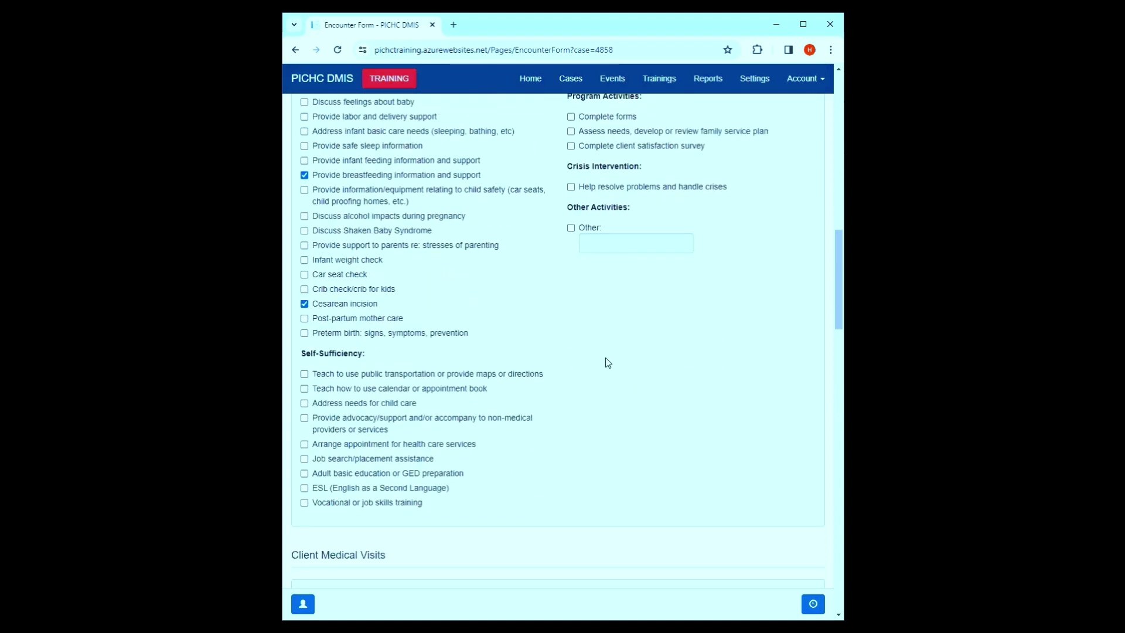
# - Record a client medical visit of type 3. Postpartum visit dated 03/02/2024
pyautogui.scroll(-5, 600, 361)
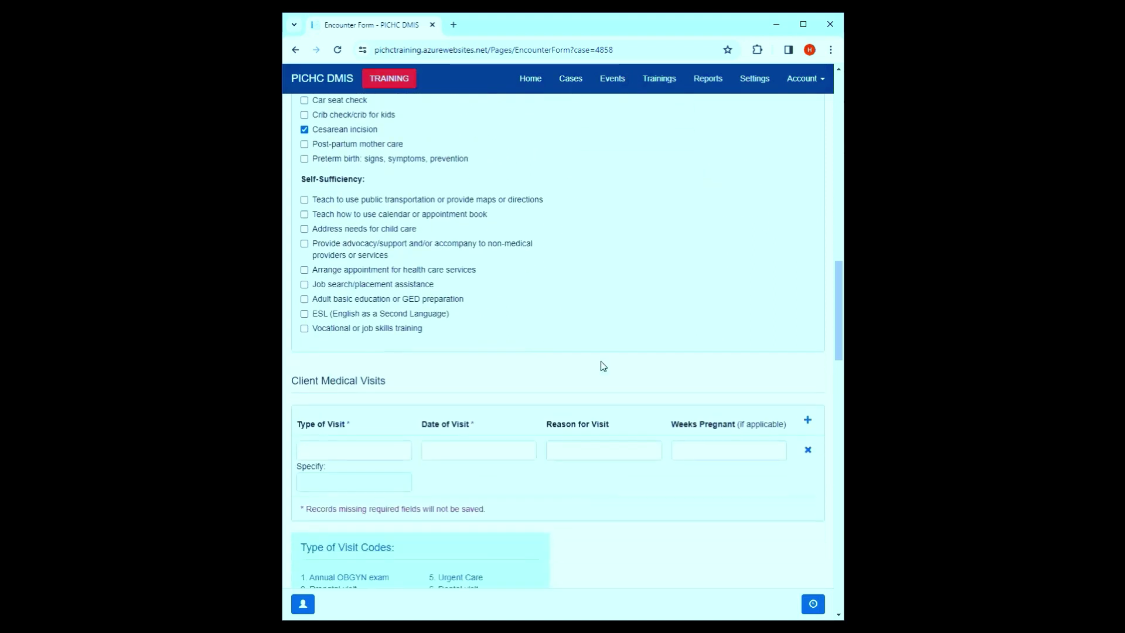
pyautogui.click(361, 335)
pyautogui.click(437, 166)
pyautogui.click(703, 263)
pyautogui.click(439, 332)
pyautogui.click(566, 398)
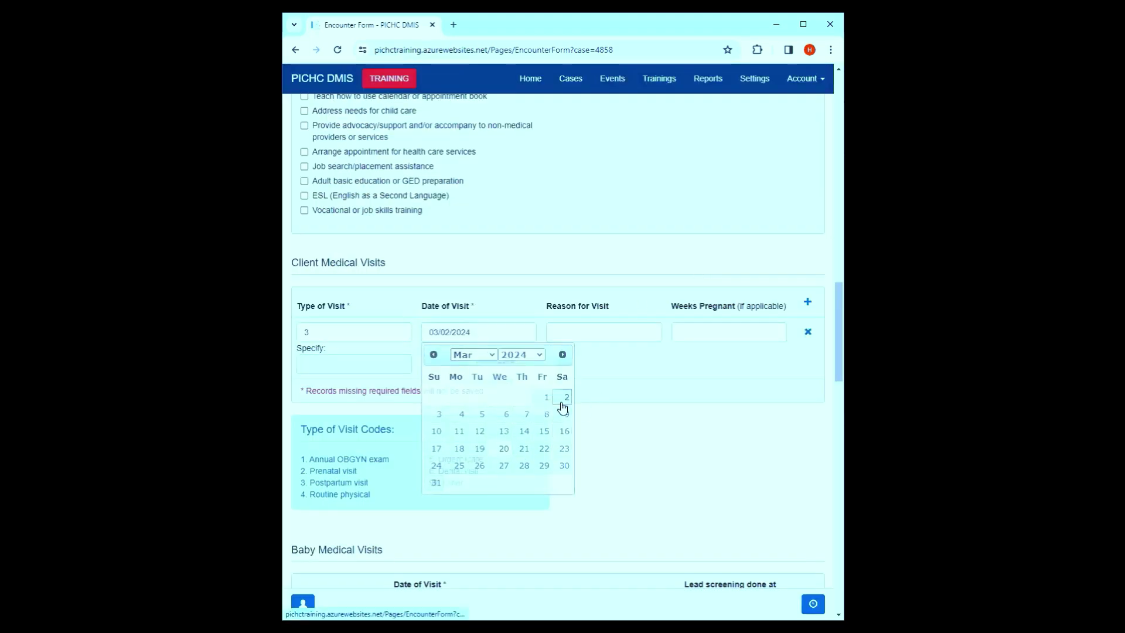
pyautogui.scroll(-4, 622, 359)
pyautogui.scroll(3, 600, 322)
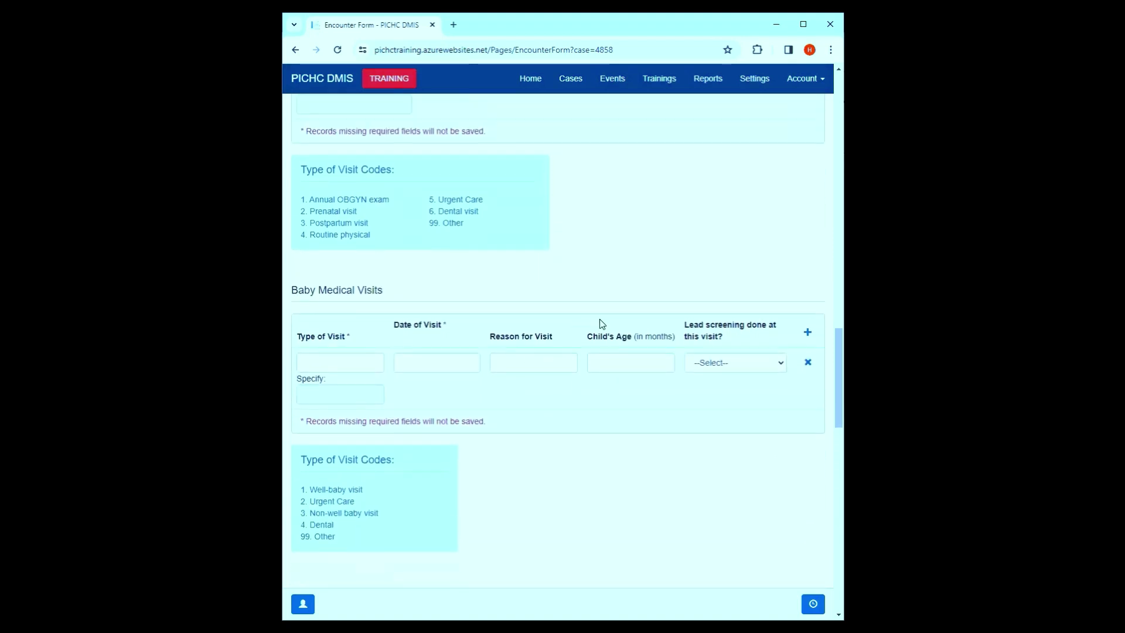
pyautogui.click(715, 222)
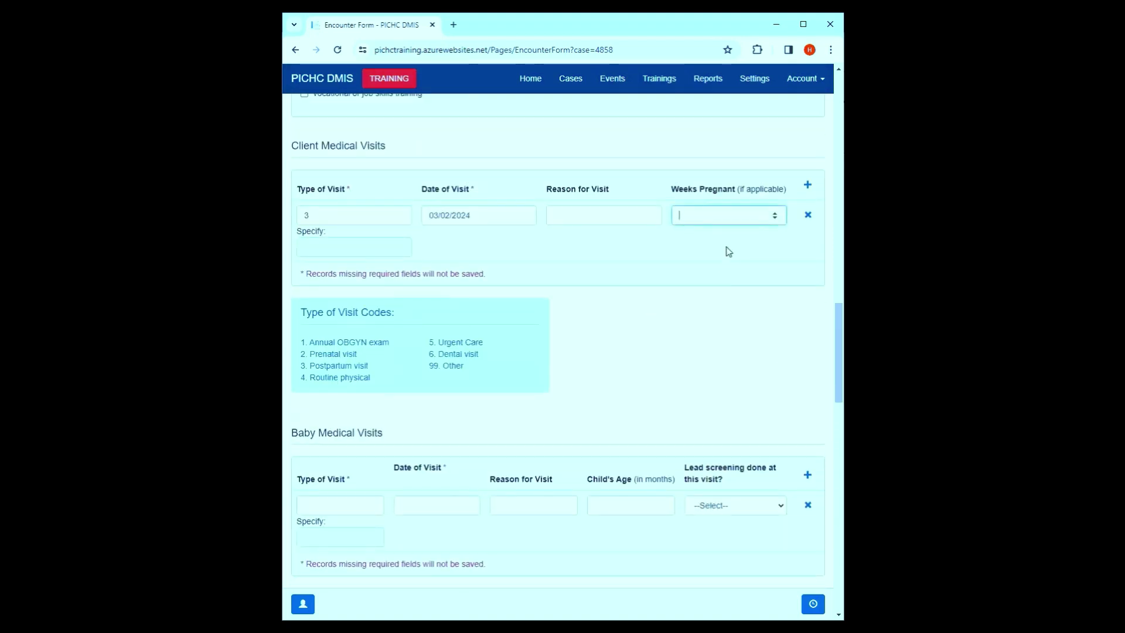
# - Add a 2. Urgent Care baby visit on 03/01/2024 with a suggested reason and lead screening No
pyautogui.scroll(-3, 344, 375)
pyautogui.click(344, 330)
pyautogui.click(422, 151)
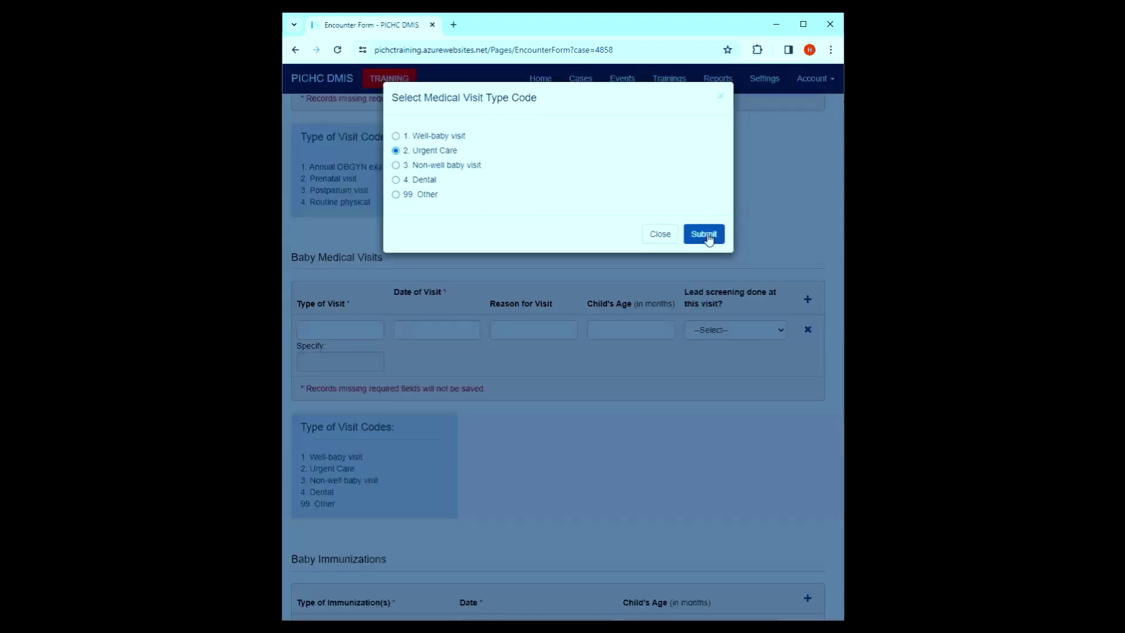
pyautogui.click(703, 233)
pyautogui.click(454, 332)
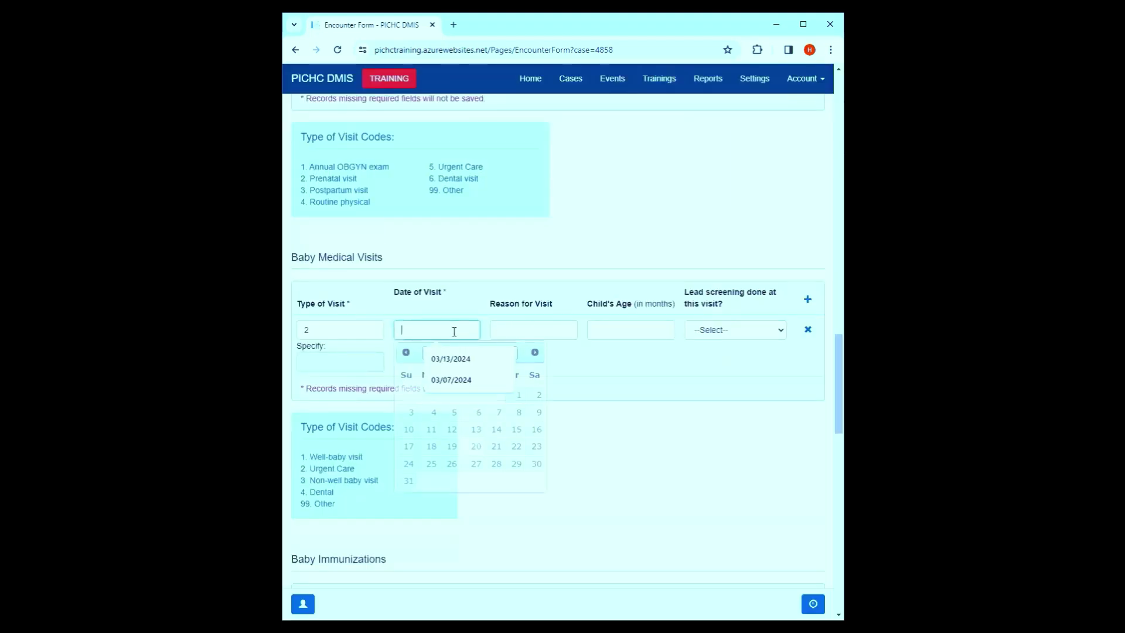
pyautogui.click(513, 400)
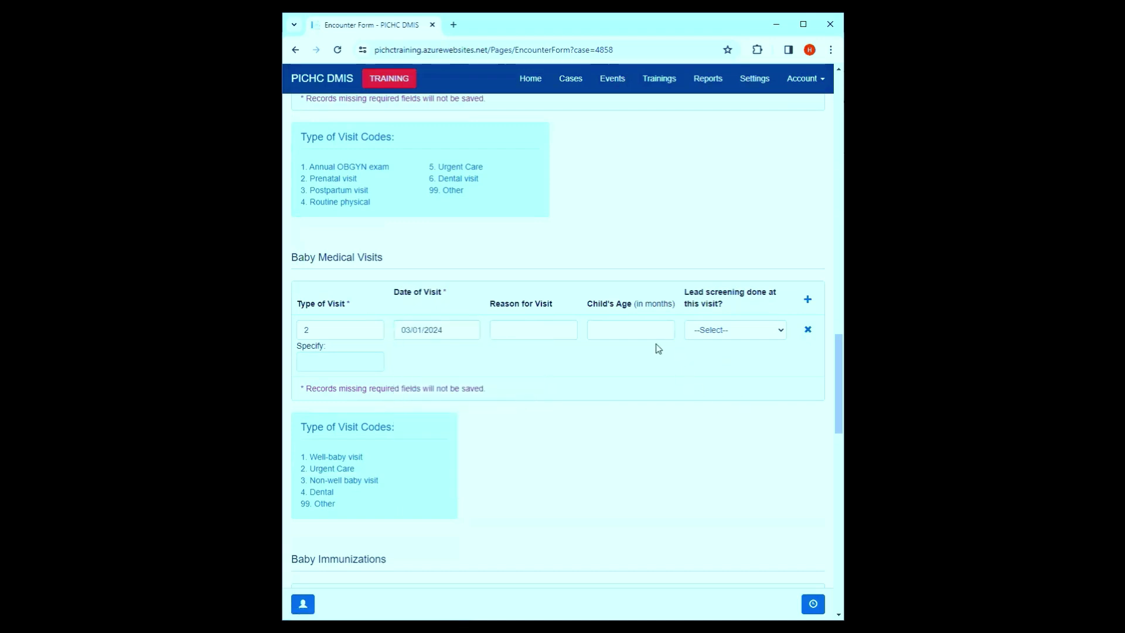
pyautogui.click(552, 335)
pyautogui.click(559, 362)
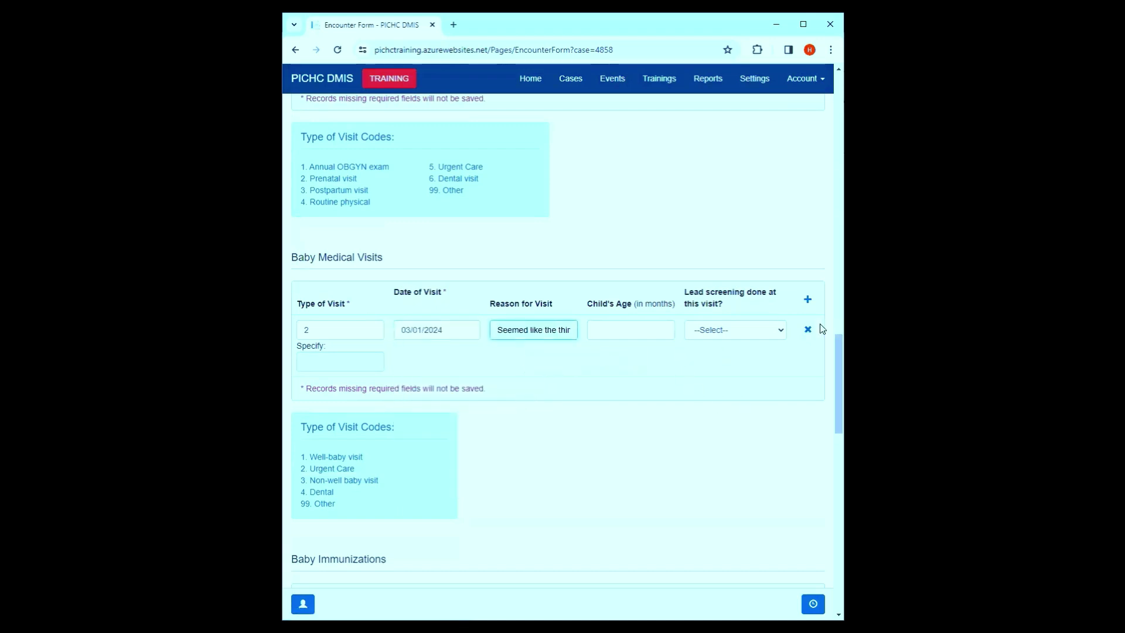
pyautogui.click(729, 334)
pyautogui.click(722, 371)
pyautogui.scroll(-4, 485, 346)
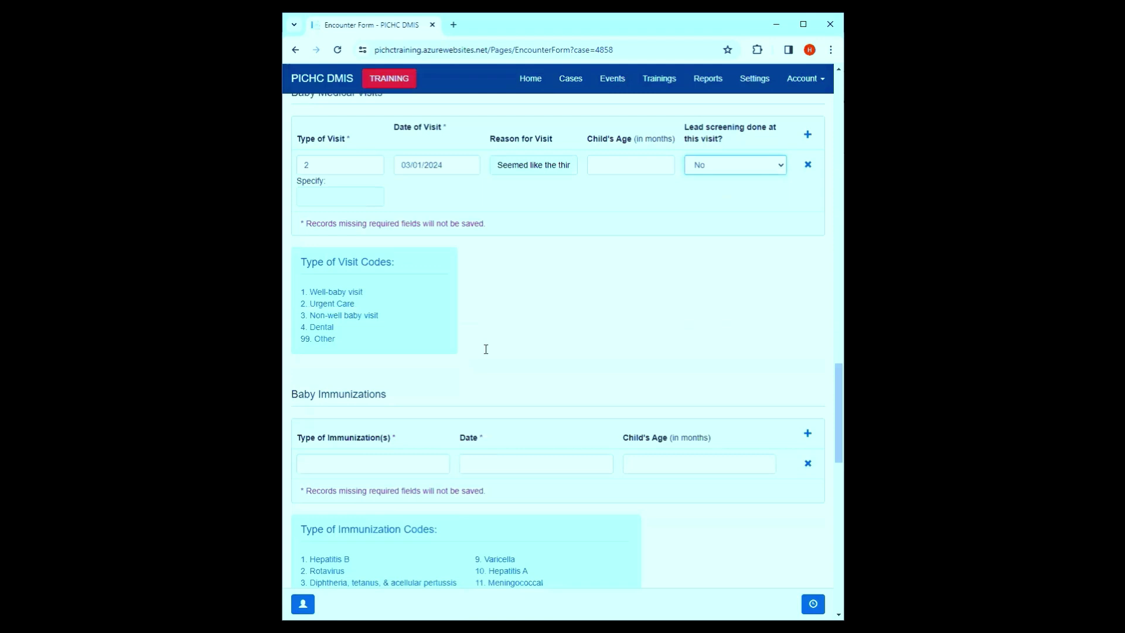
# - Add a baby immunization with codes 4, 9 and 13, dated 03/01/2024, child age 11 months
pyautogui.scroll(-2, 321, 416)
pyautogui.click(383, 273)
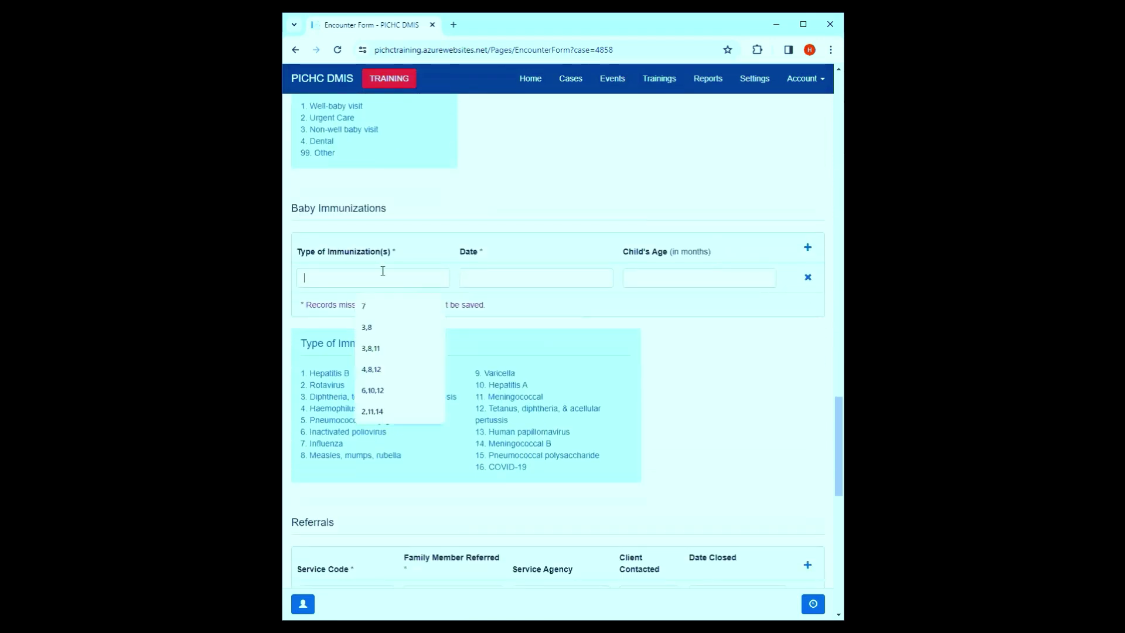
pyautogui.click(402, 195)
pyautogui.click(413, 266)
pyautogui.click(411, 327)
pyautogui.click(703, 409)
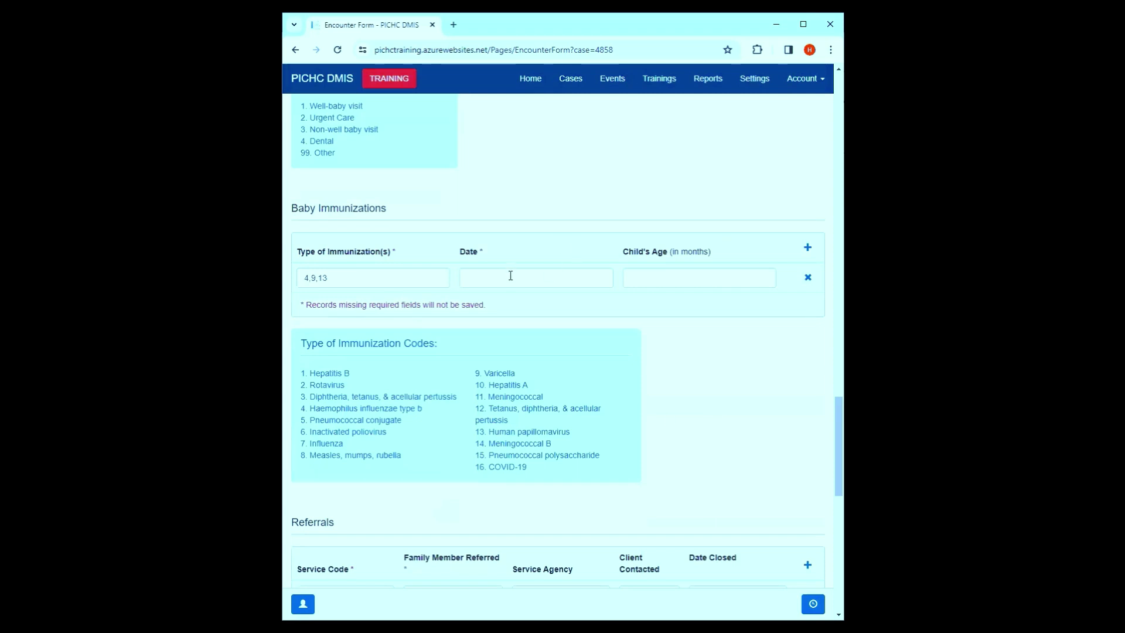
pyautogui.click(510, 275)
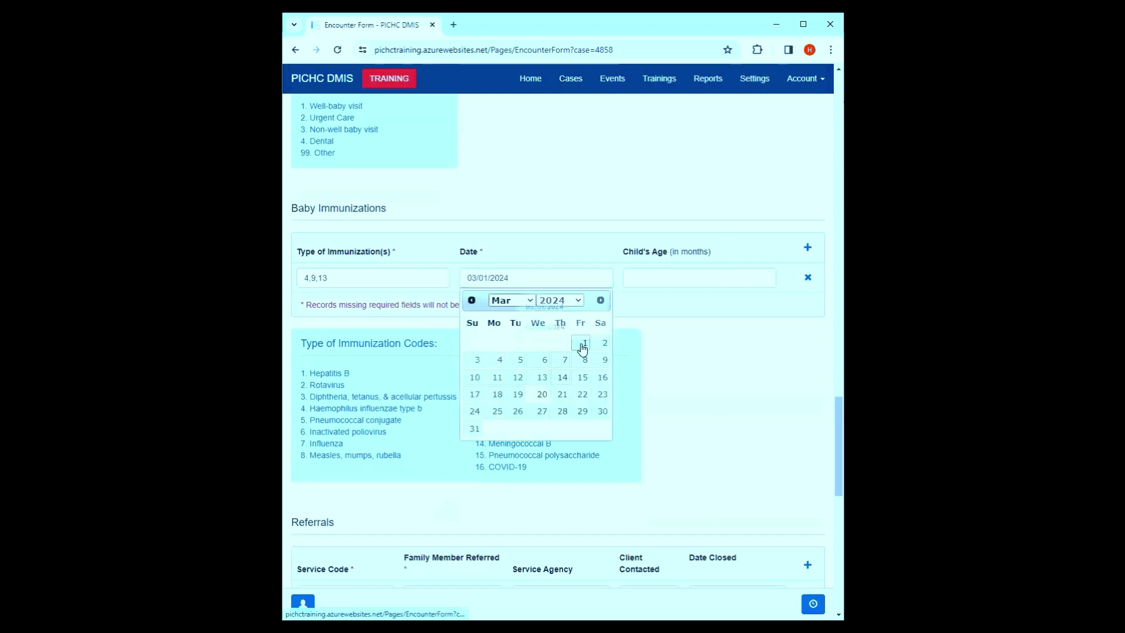
pyautogui.click(583, 347)
pyautogui.click(678, 277)
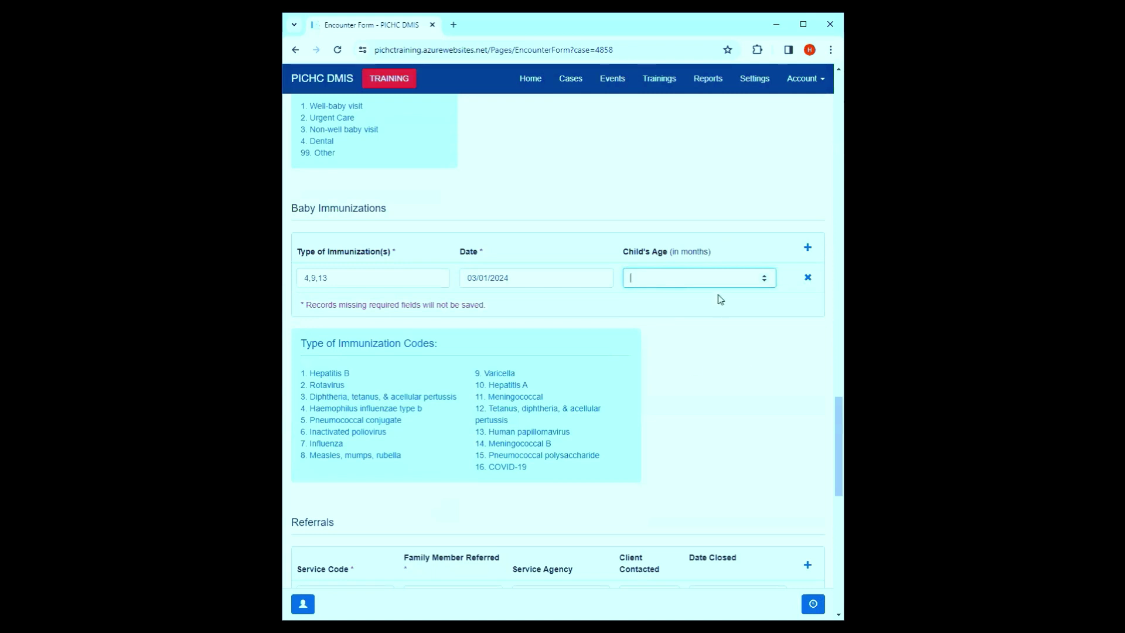
pyautogui.click(643, 377)
# - Erase the date on the baby medical visit row
pyautogui.scroll(-5, 673, 354)
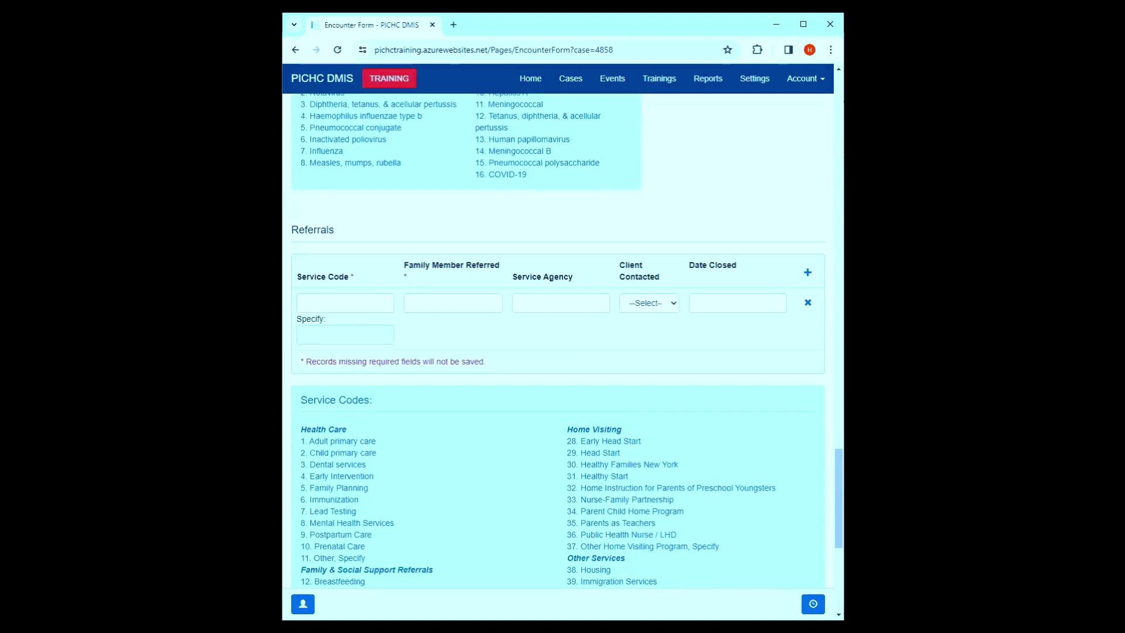
pyautogui.scroll(10, 560, 299)
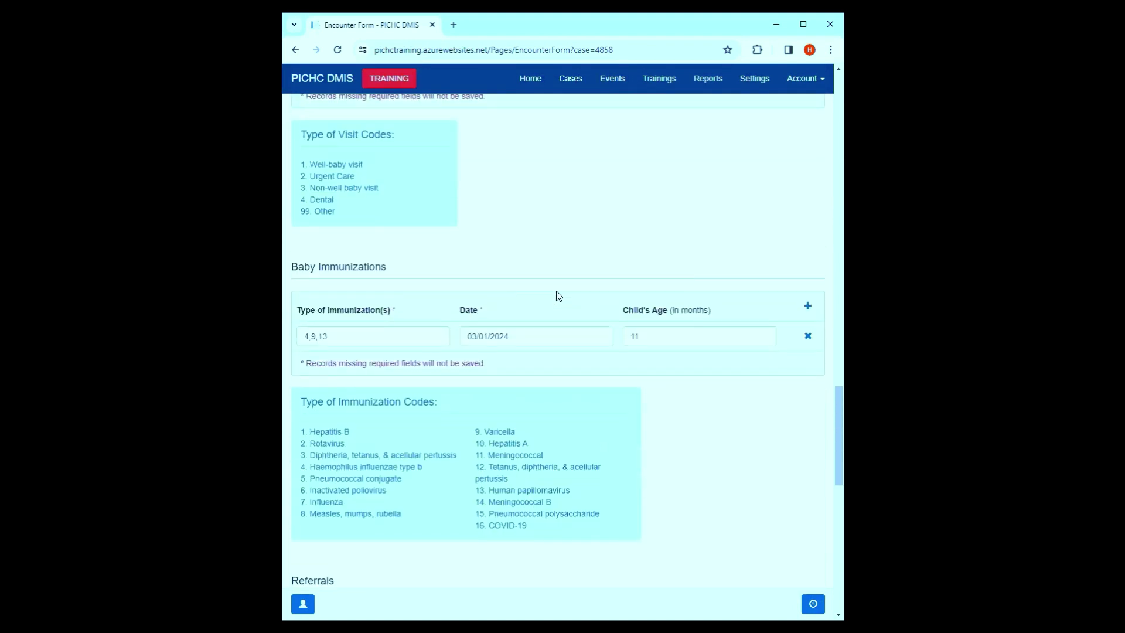
pyautogui.moveTo(351, 245); pyautogui.dragTo(348, 245)
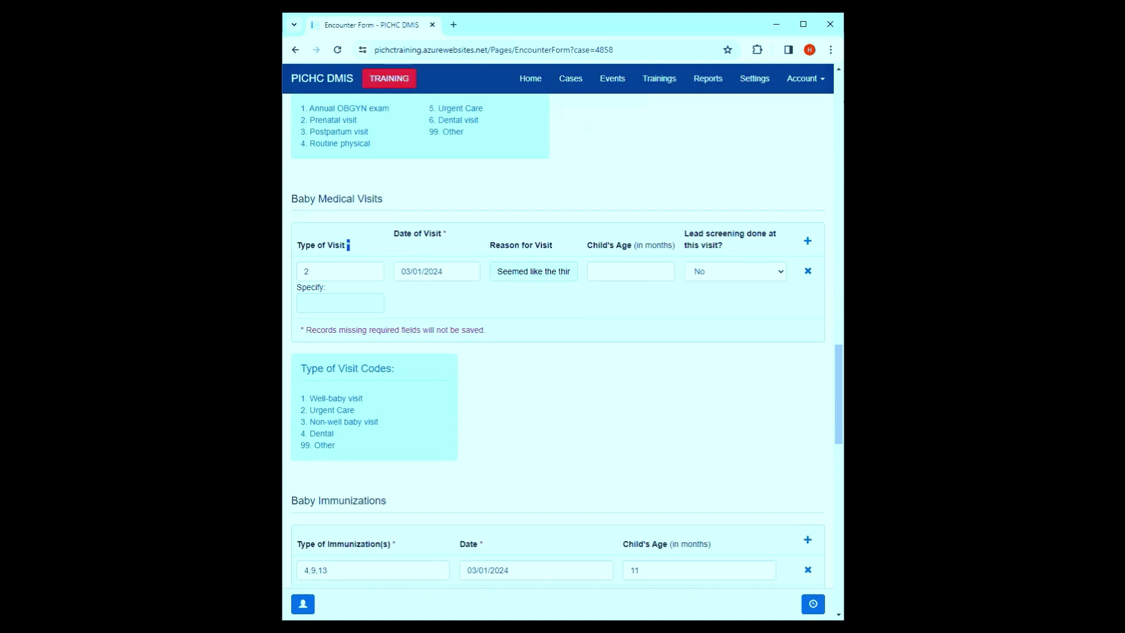
pyautogui.click(455, 271)
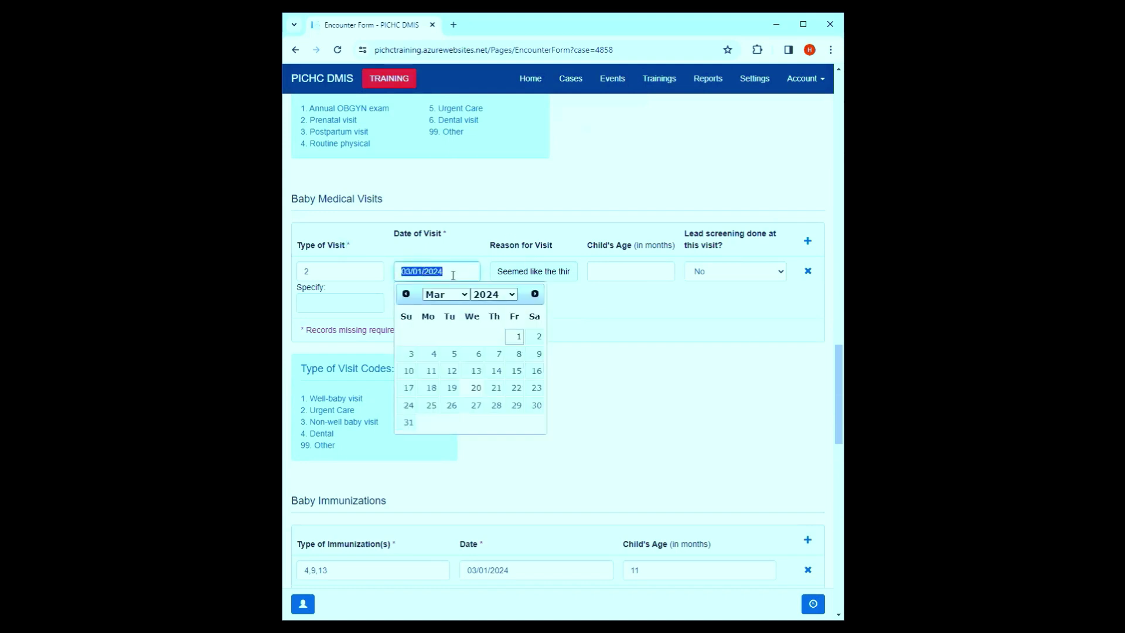
pyautogui.press('BackSpace')
pyautogui.click(669, 380)
pyautogui.scroll(-15, 669, 382)
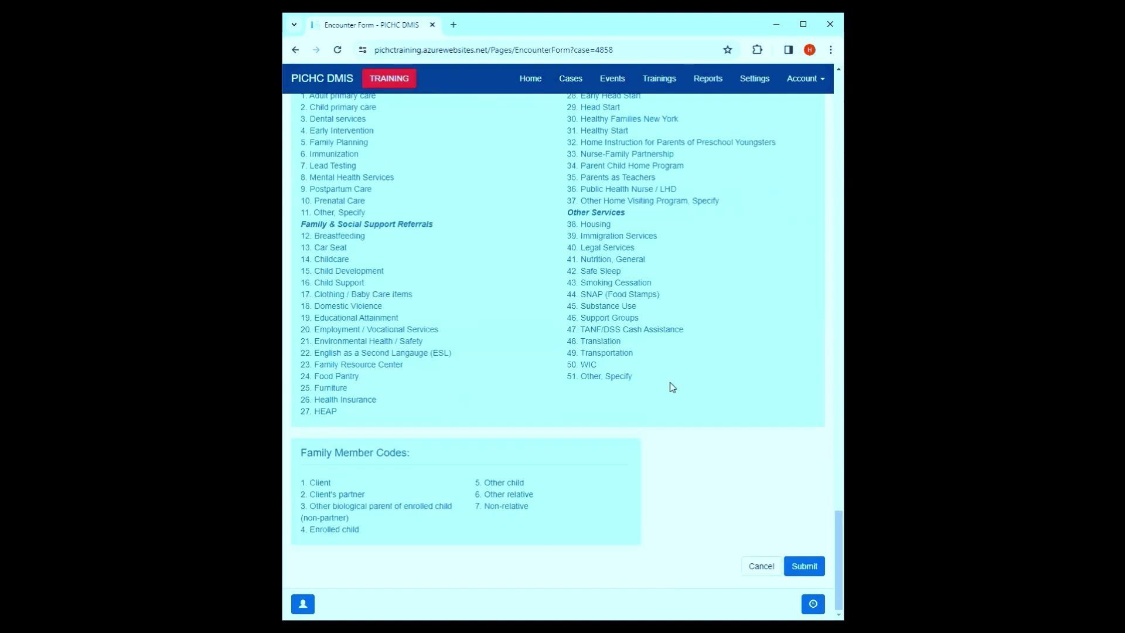
# - Attempt to submit the encounter and set the type of contact to In-person
pyautogui.click(801, 566)
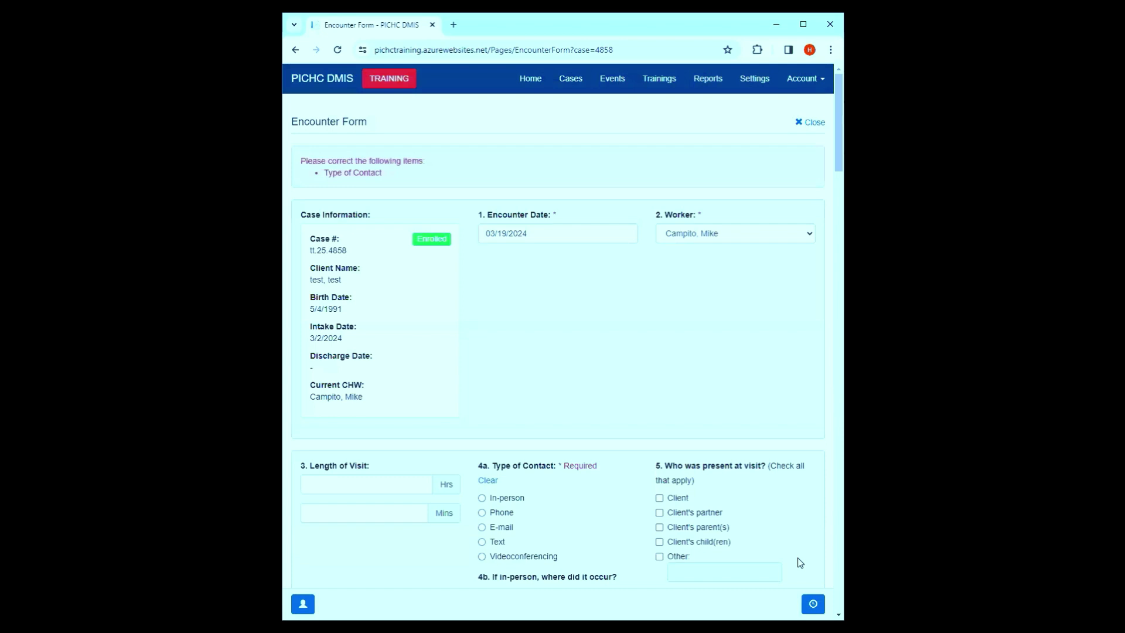
pyautogui.scroll(-4, 645, 244)
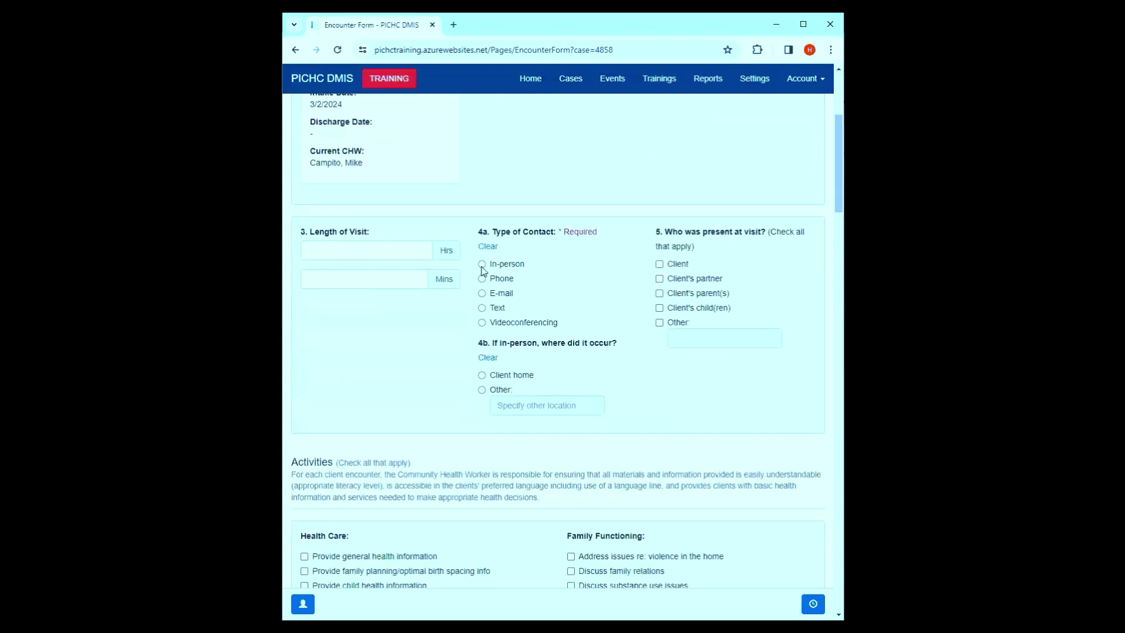
pyautogui.click(496, 265)
pyautogui.scroll(-20, 698, 281)
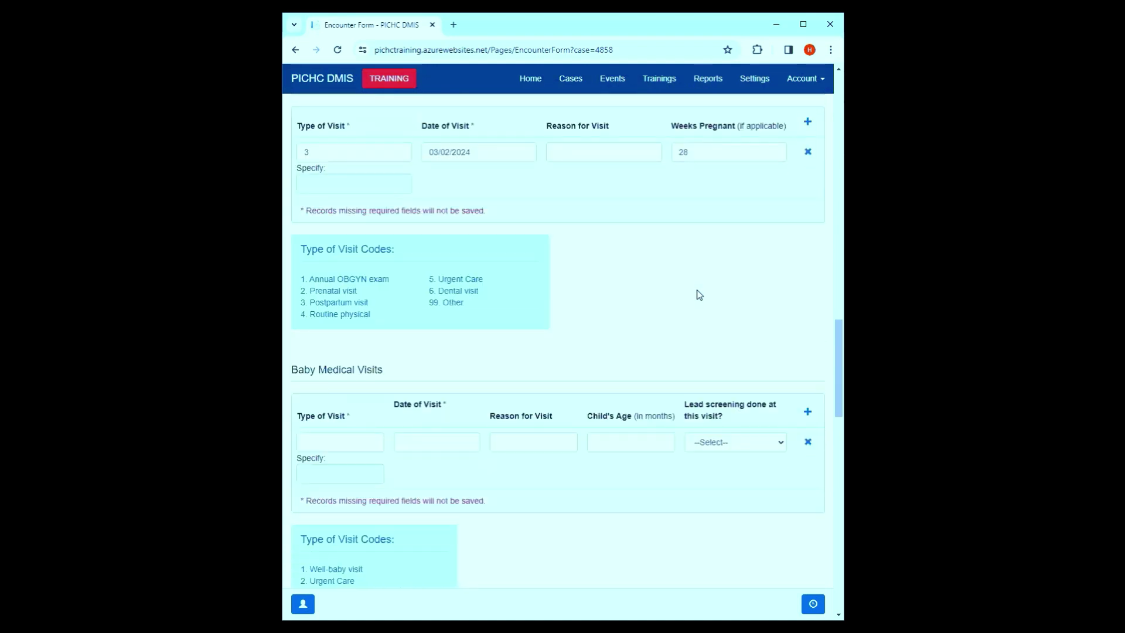
# - Make the baby visit a 3. Non-well baby visit, drop the extra row, and date it 03/01/2024
pyautogui.click(351, 441)
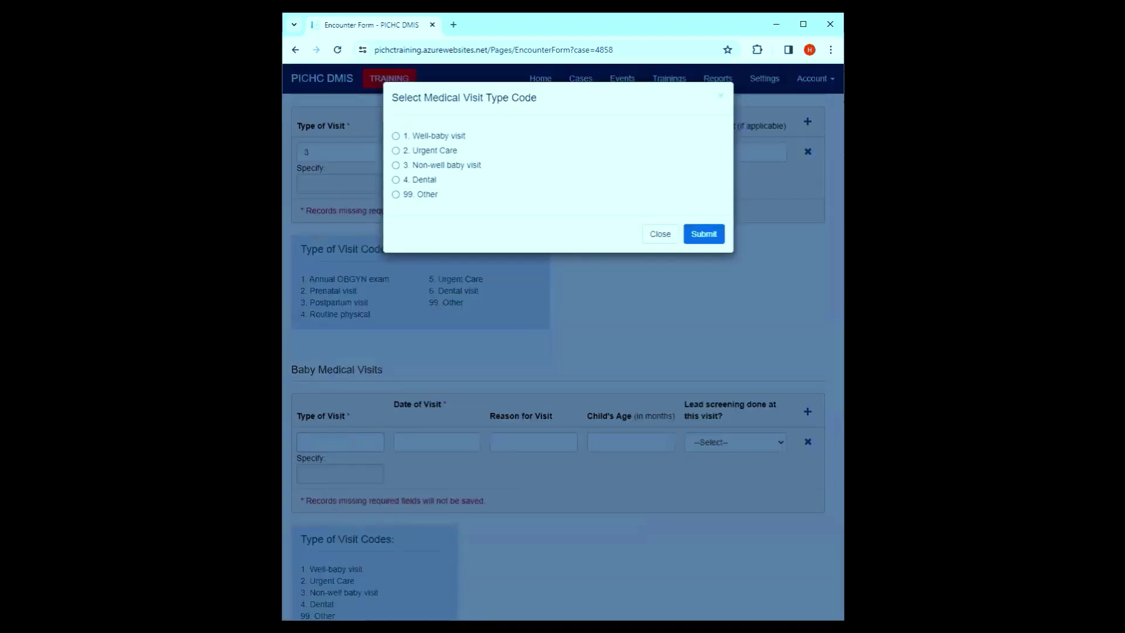
pyautogui.click(416, 164)
pyautogui.click(718, 234)
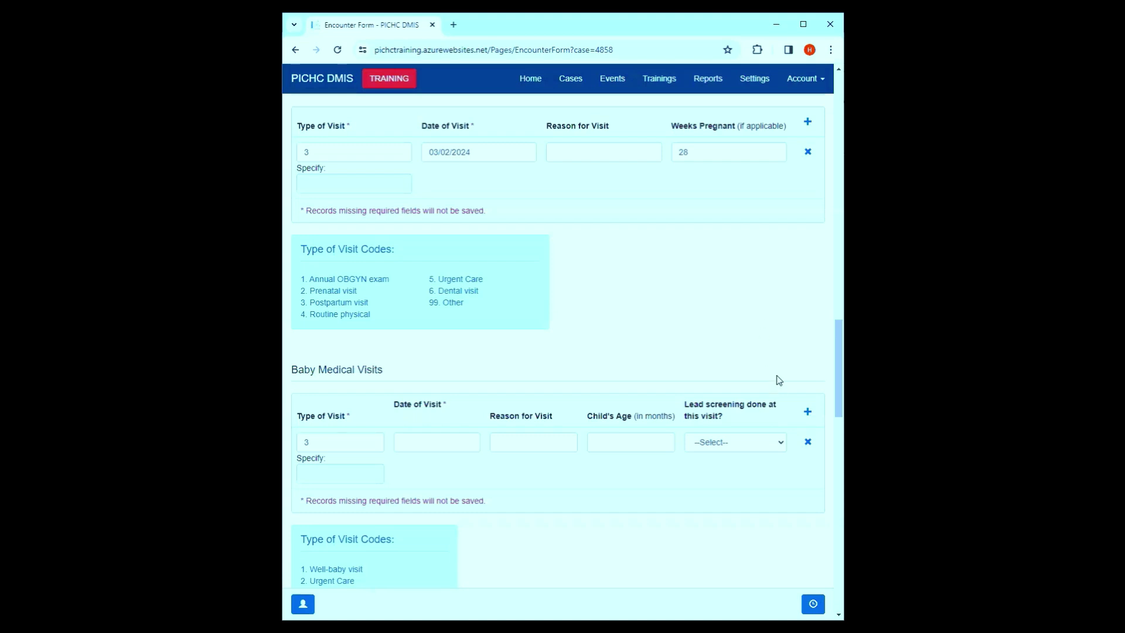
pyautogui.click(807, 412)
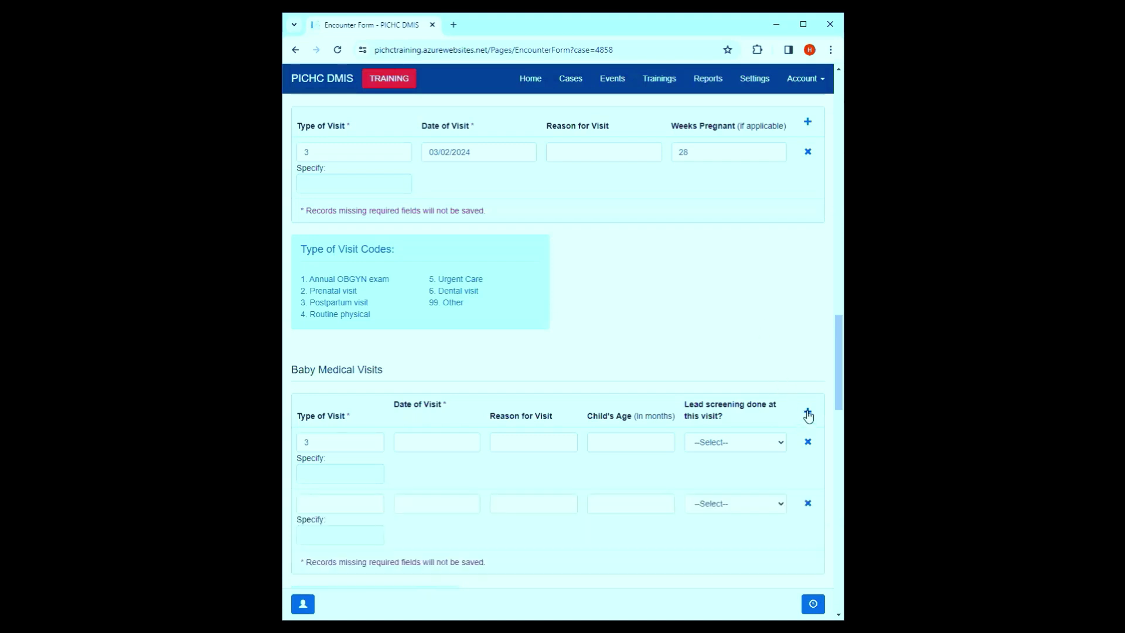
pyautogui.click(807, 505)
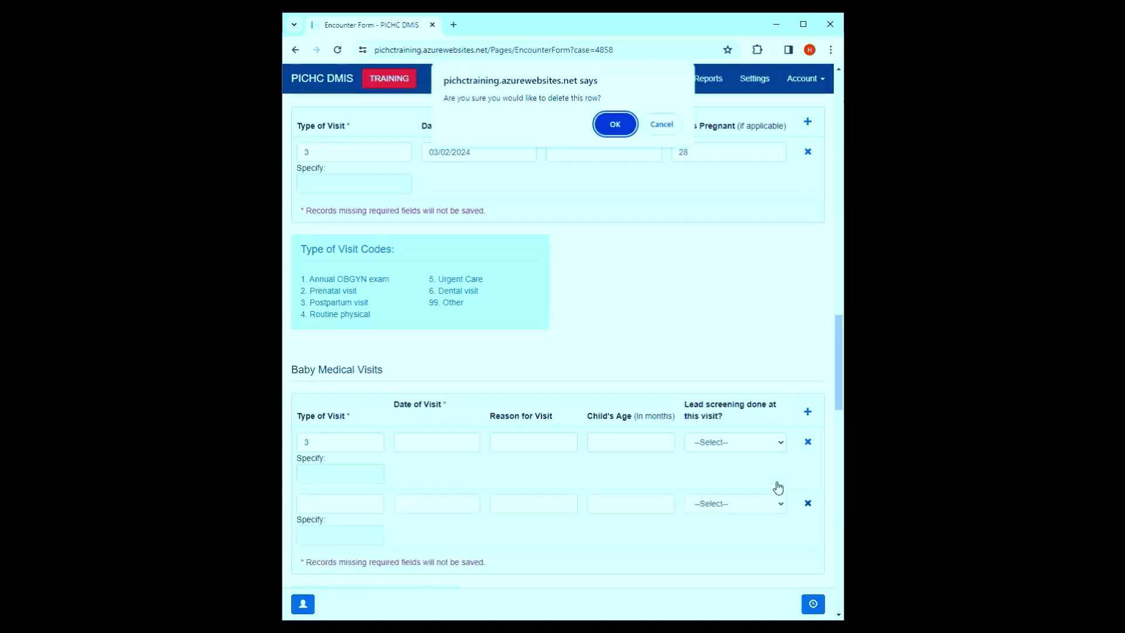
pyautogui.click(611, 122)
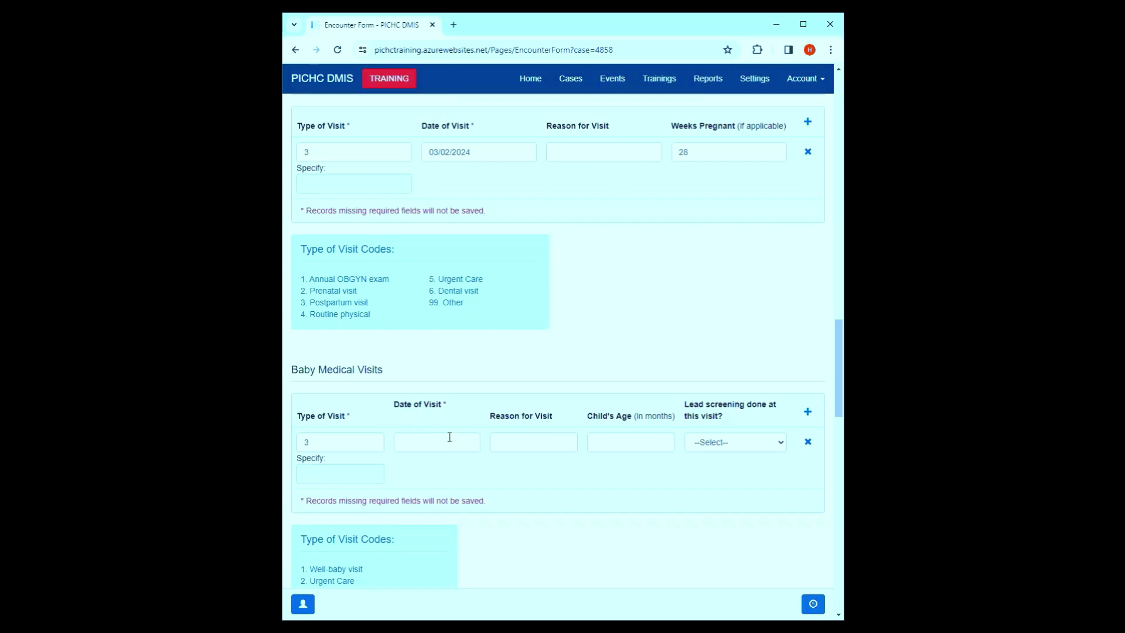
pyautogui.click(449, 437)
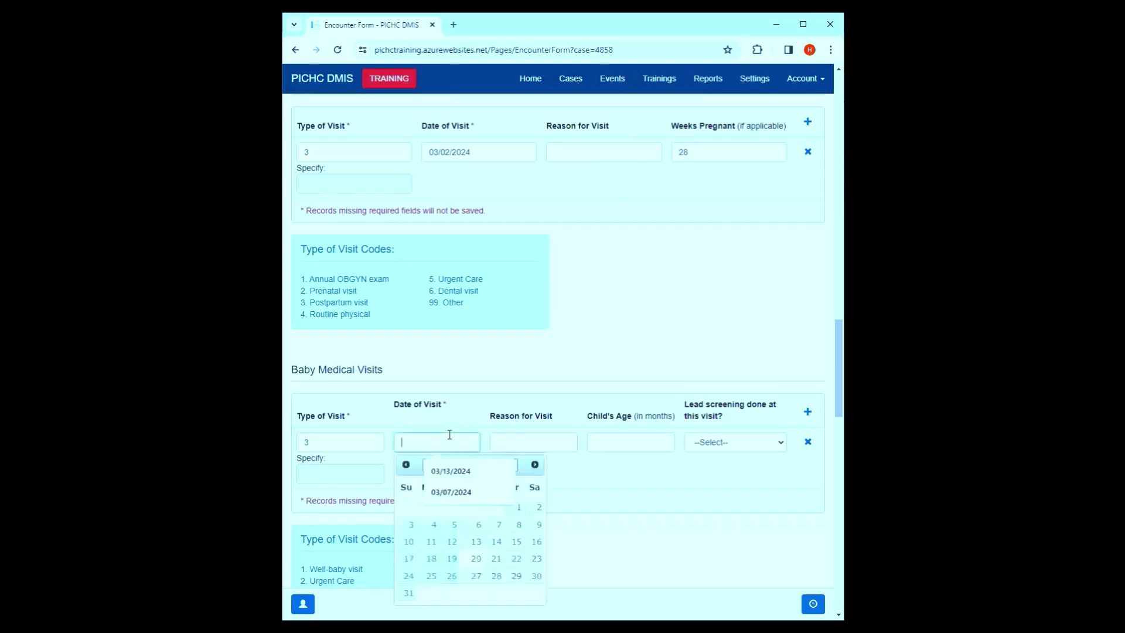
pyautogui.click(519, 509)
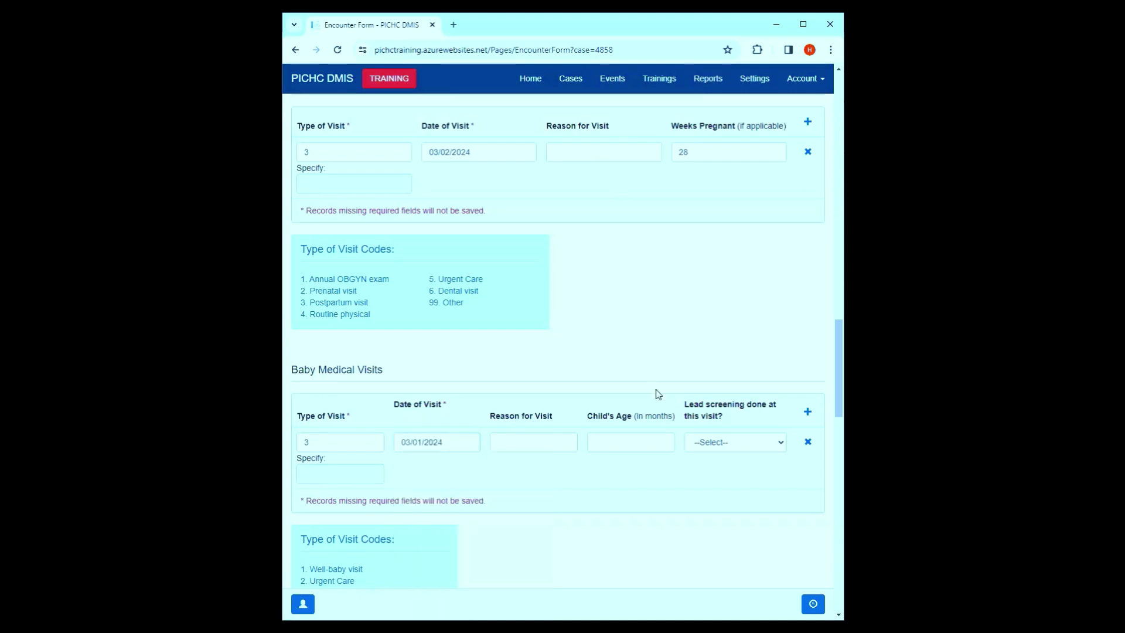
# - Add a Family Planning (5) referral for Other child, client contacted Yes, closed 03/11/2024
pyautogui.scroll(-6, 633, 434)
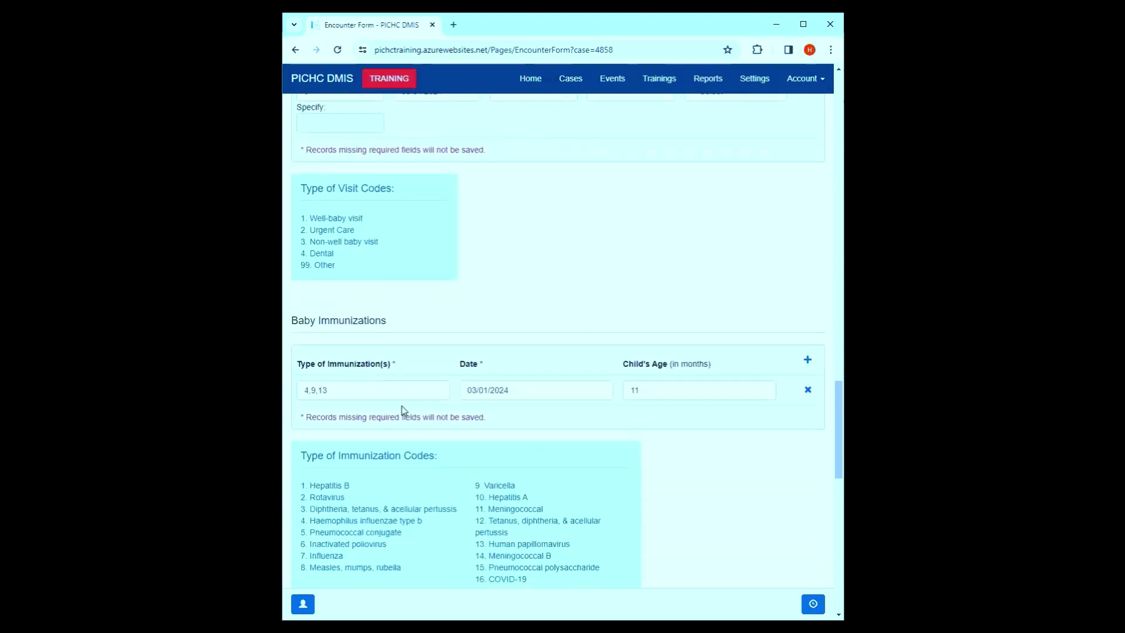
pyautogui.scroll(-7, 410, 410)
pyautogui.click(356, 293)
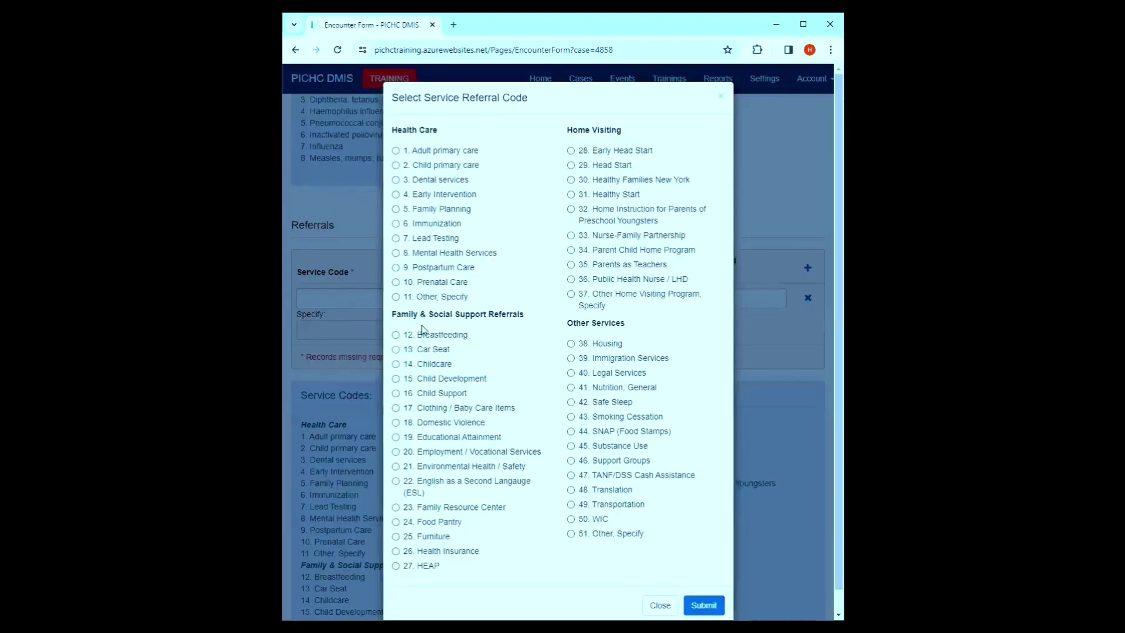
pyautogui.click(396, 209)
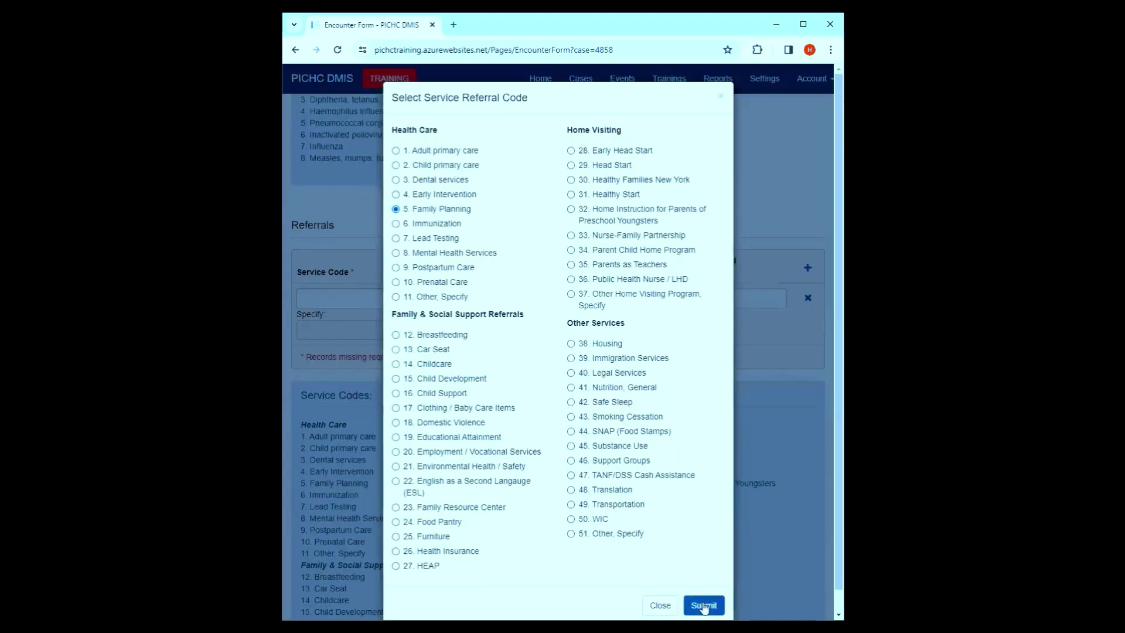
pyautogui.click(704, 606)
pyautogui.click(441, 297)
pyautogui.click(411, 194)
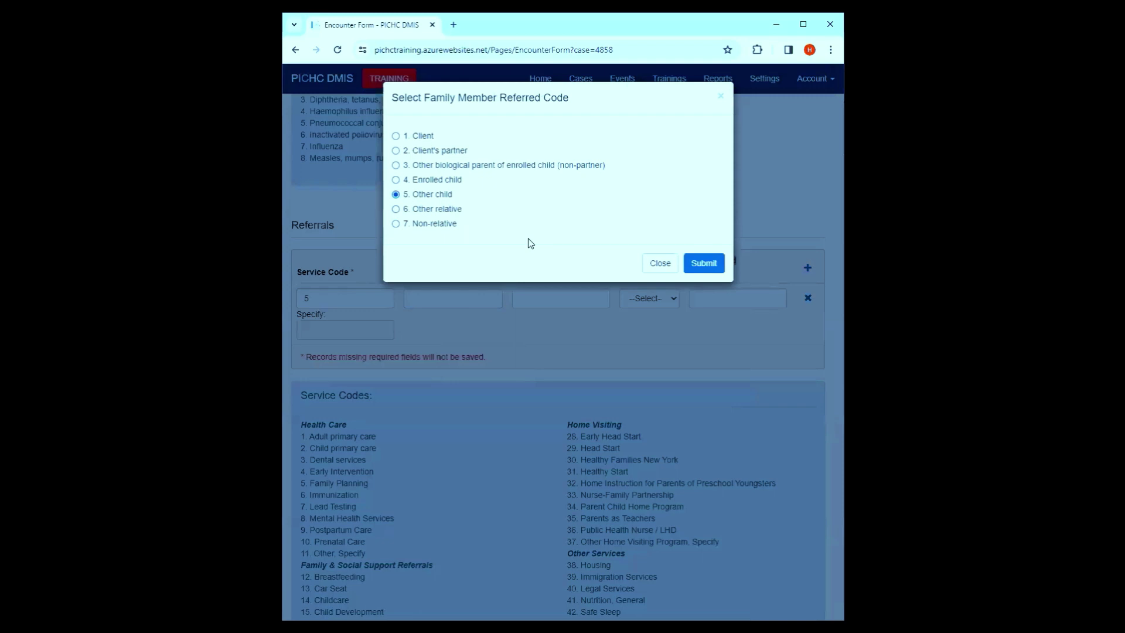
pyautogui.click(716, 266)
pyautogui.click(662, 300)
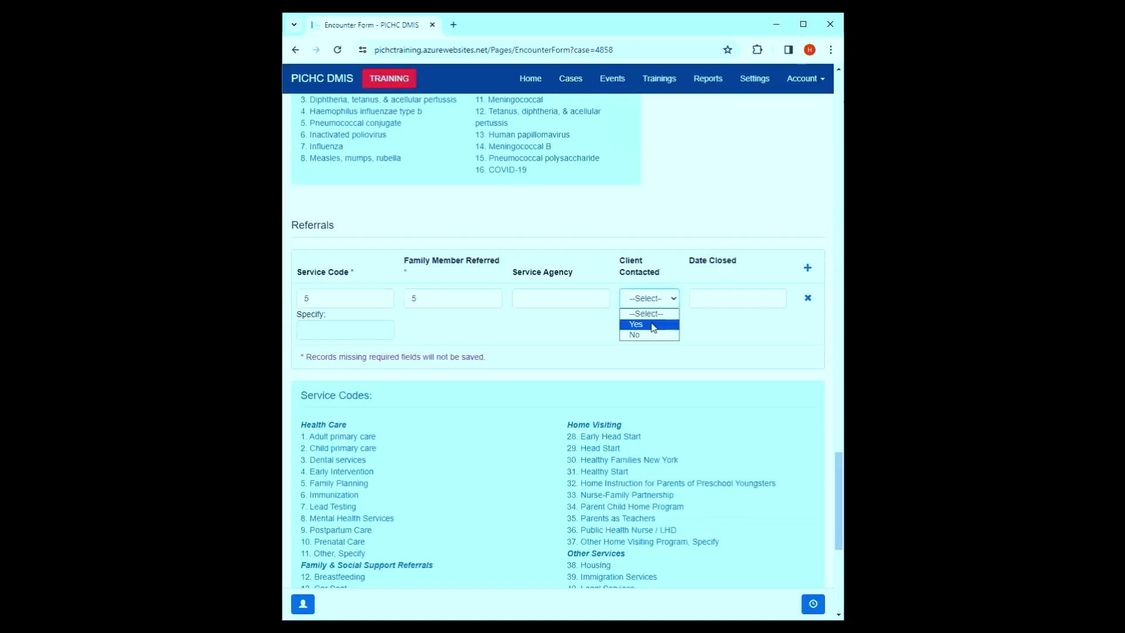
pyautogui.click(654, 325)
pyautogui.click(577, 303)
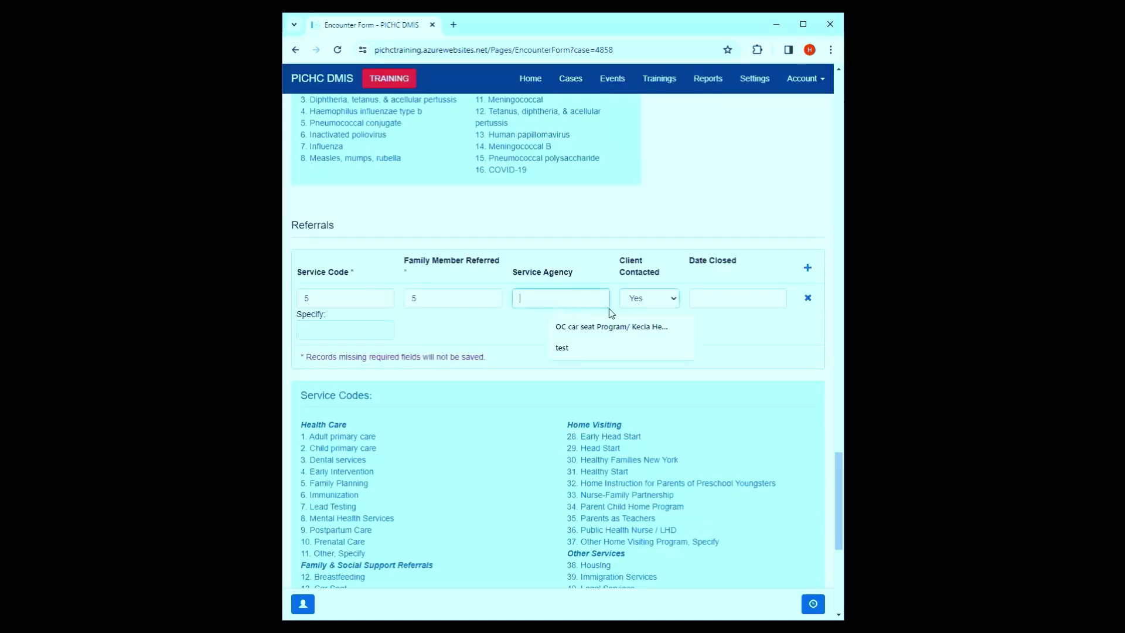
pyautogui.click(721, 299)
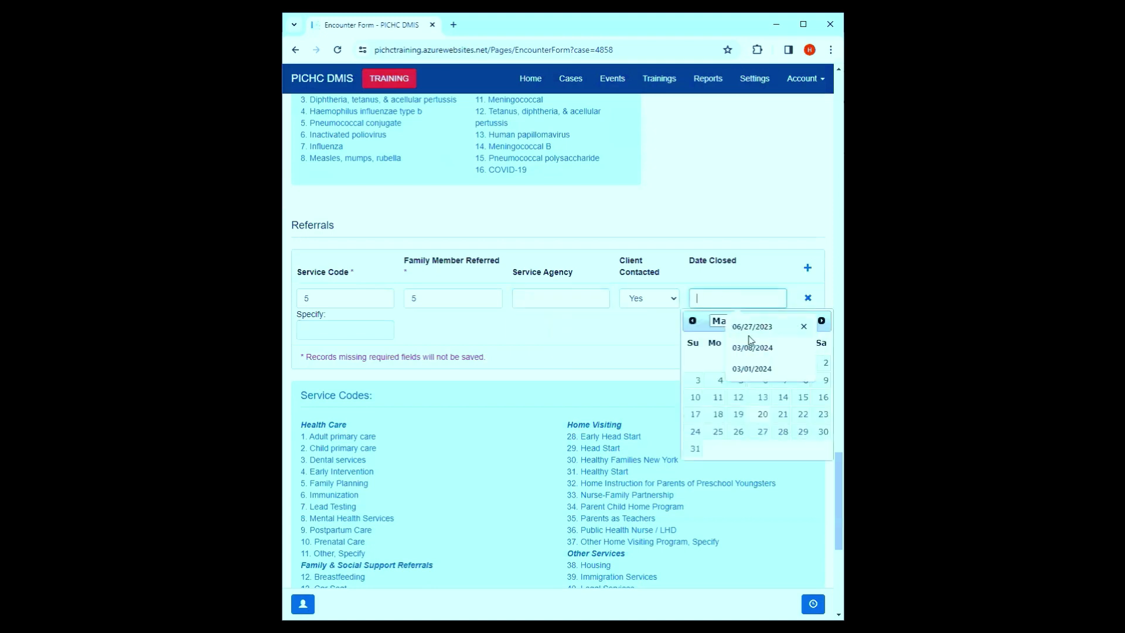
pyautogui.click(718, 398)
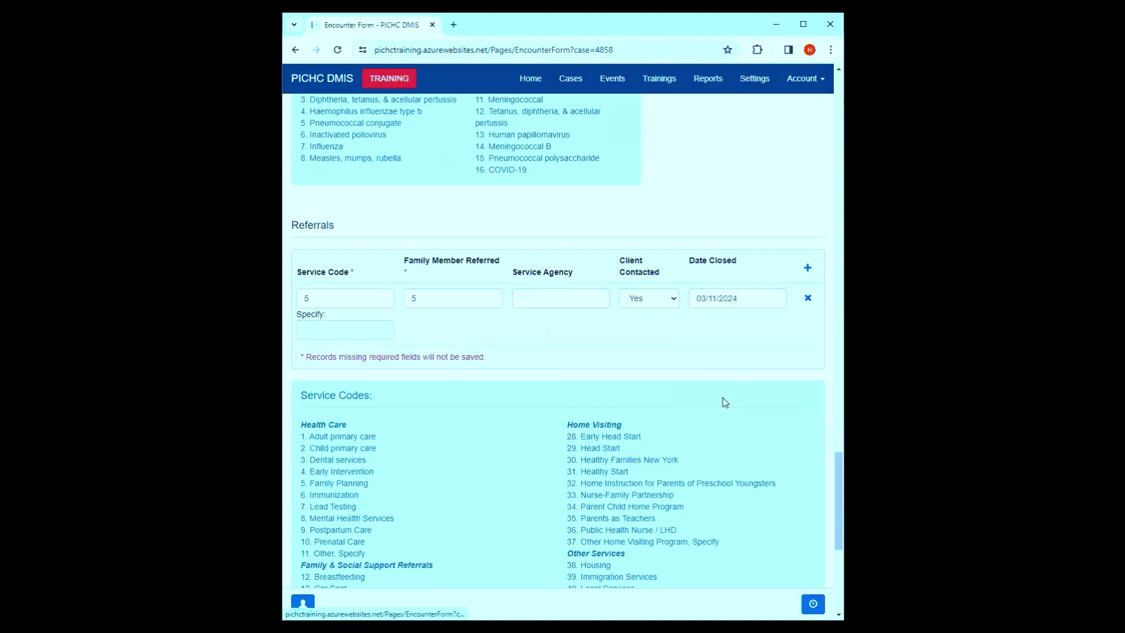
# - Add a Mental Health Services (8) referral for the other biological parent, not contacted, and submit
pyautogui.click(807, 268)
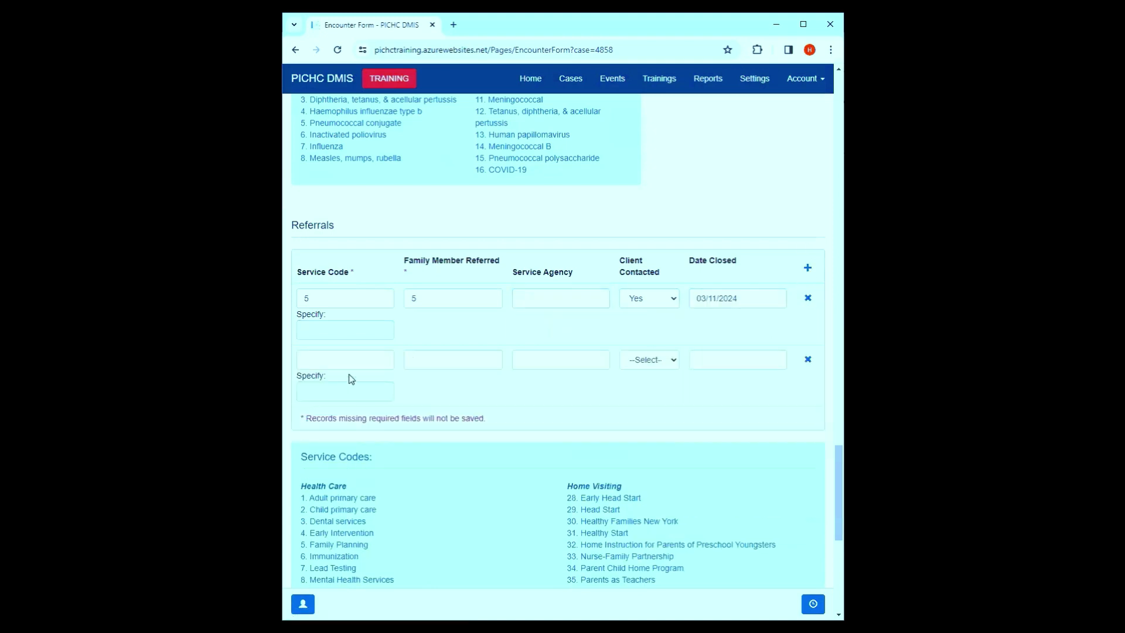
pyautogui.click(351, 361)
pyautogui.click(463, 254)
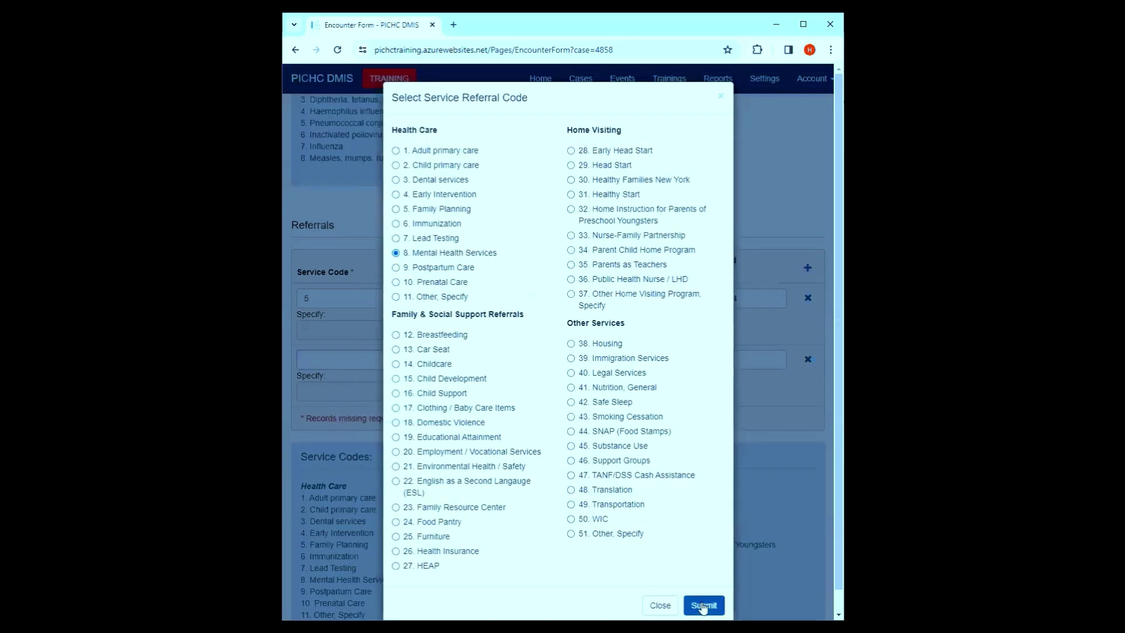
pyautogui.click(702, 605)
pyautogui.click(479, 364)
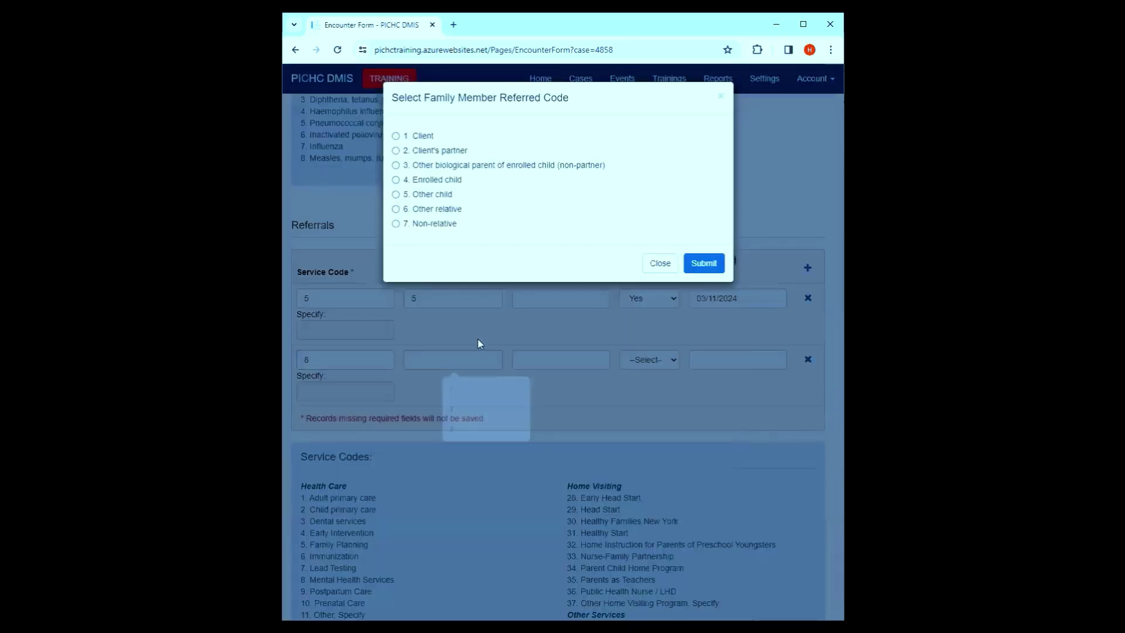
pyautogui.click(397, 165)
pyautogui.click(706, 263)
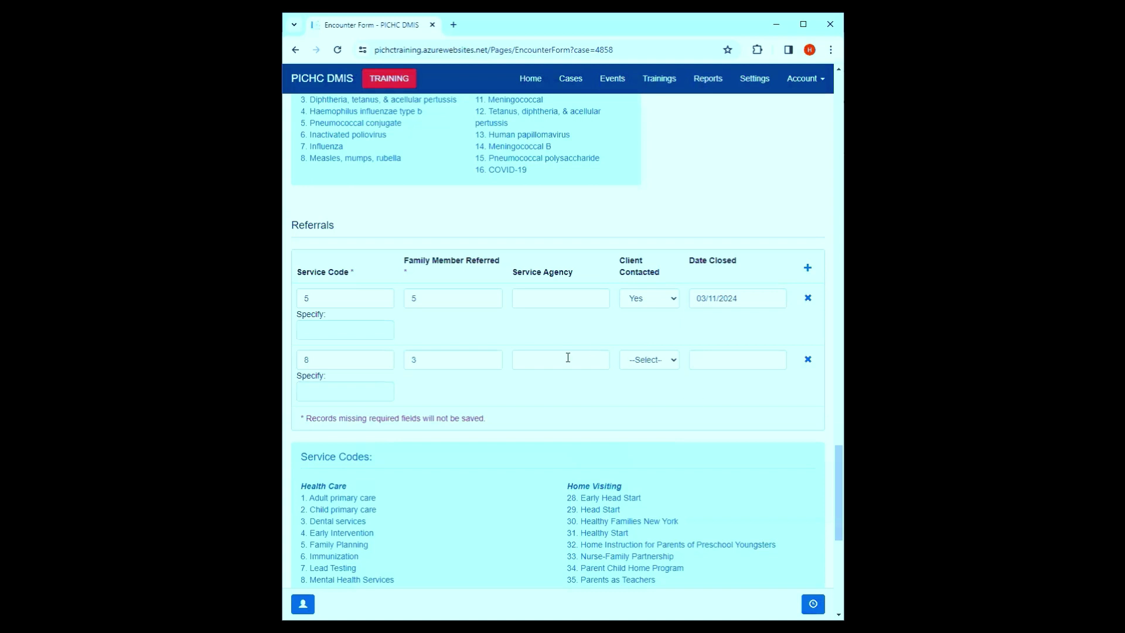
pyautogui.click(642, 361)
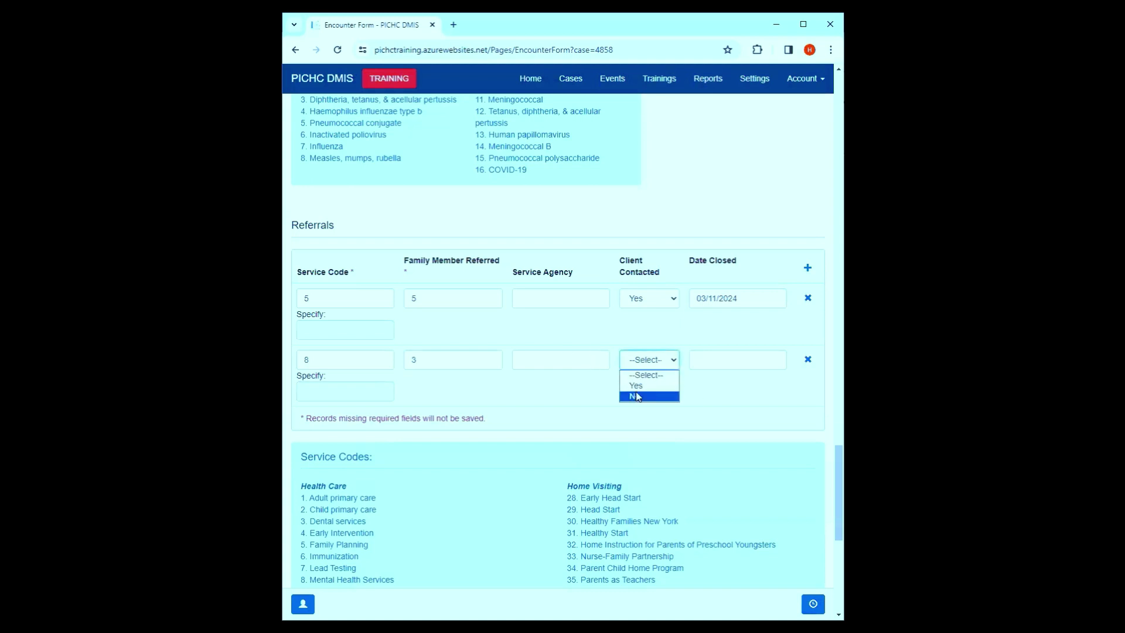
pyautogui.click(638, 397)
pyautogui.scroll(-7, 638, 411)
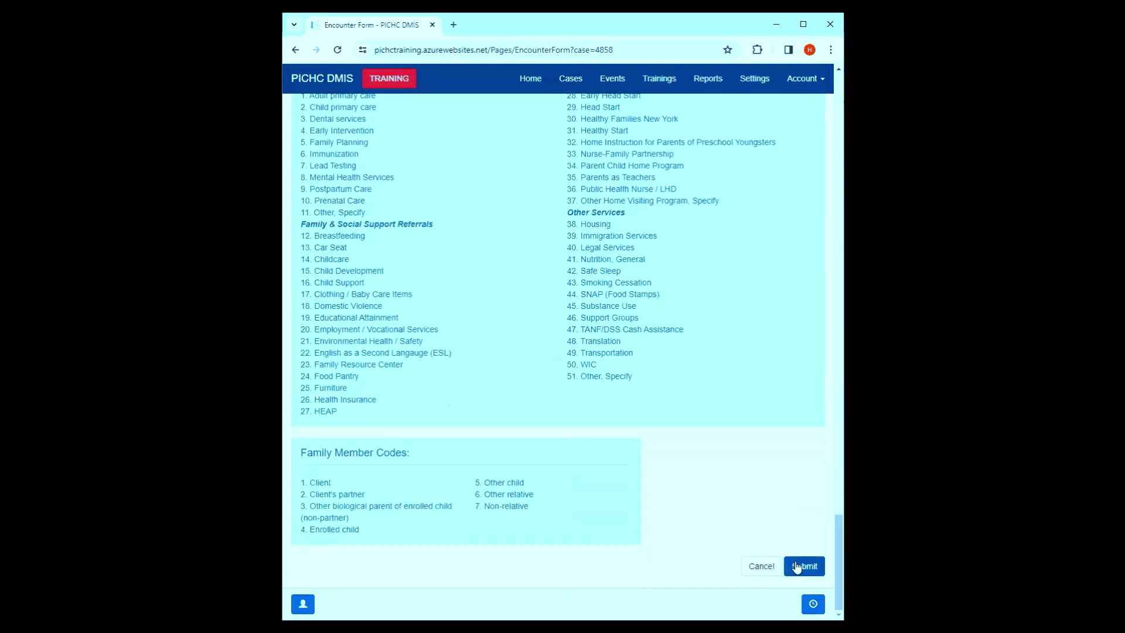
pyautogui.click(798, 566)
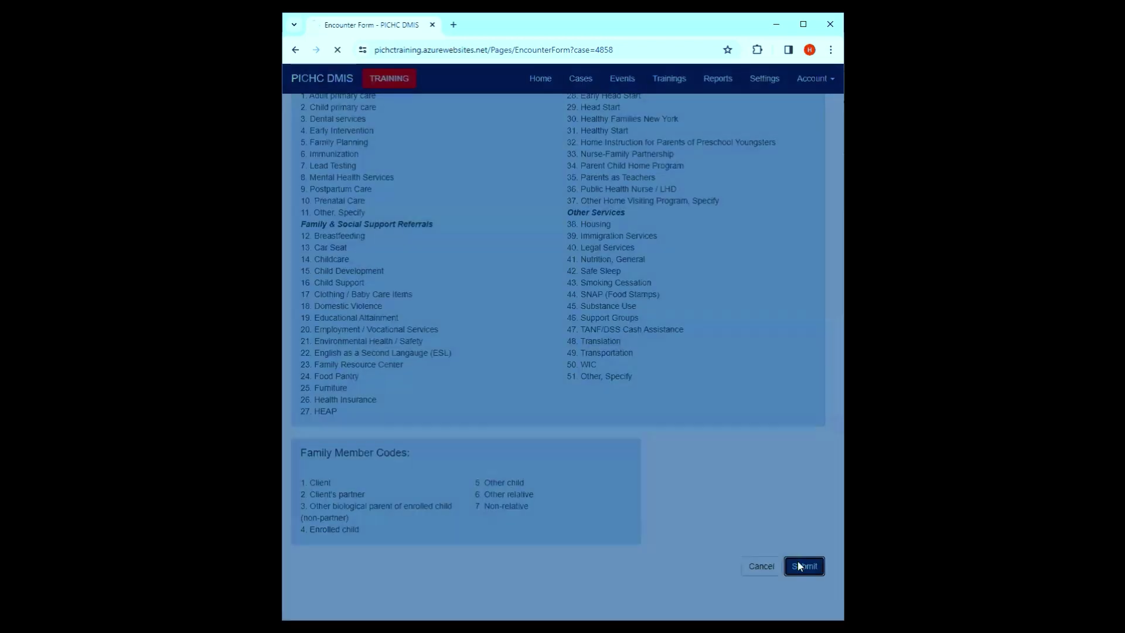
# - Set the 4b visit location to Client home and resubmit the encounter form
pyautogui.scroll(-4, 559, 346)
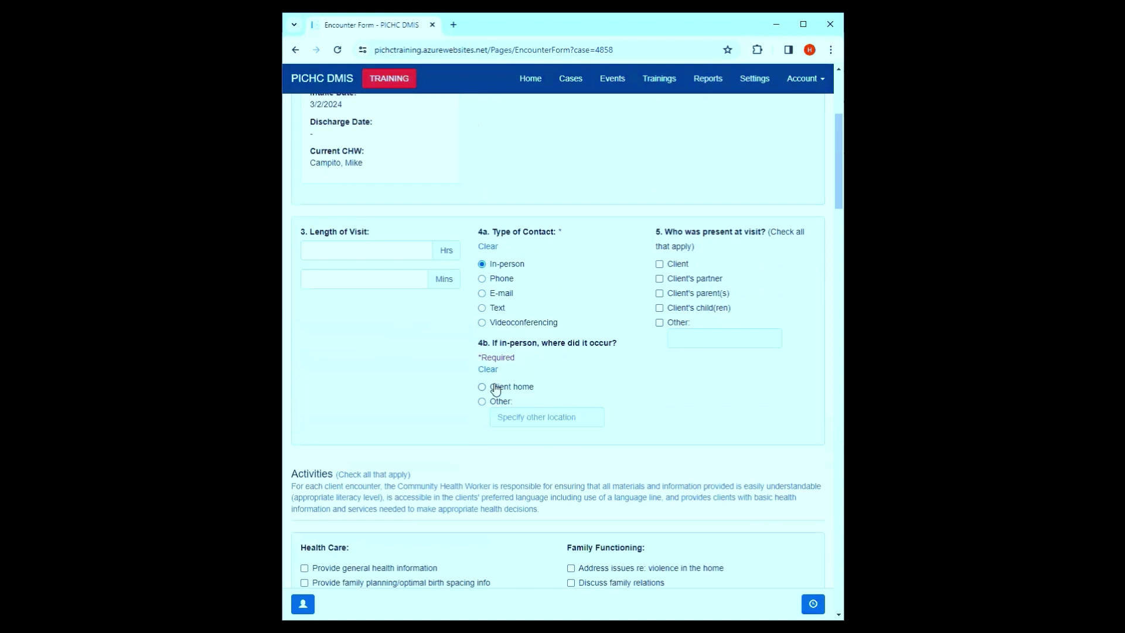
pyautogui.click(495, 389)
pyautogui.scroll(-15, 671, 282)
pyautogui.scroll(4, 667, 293)
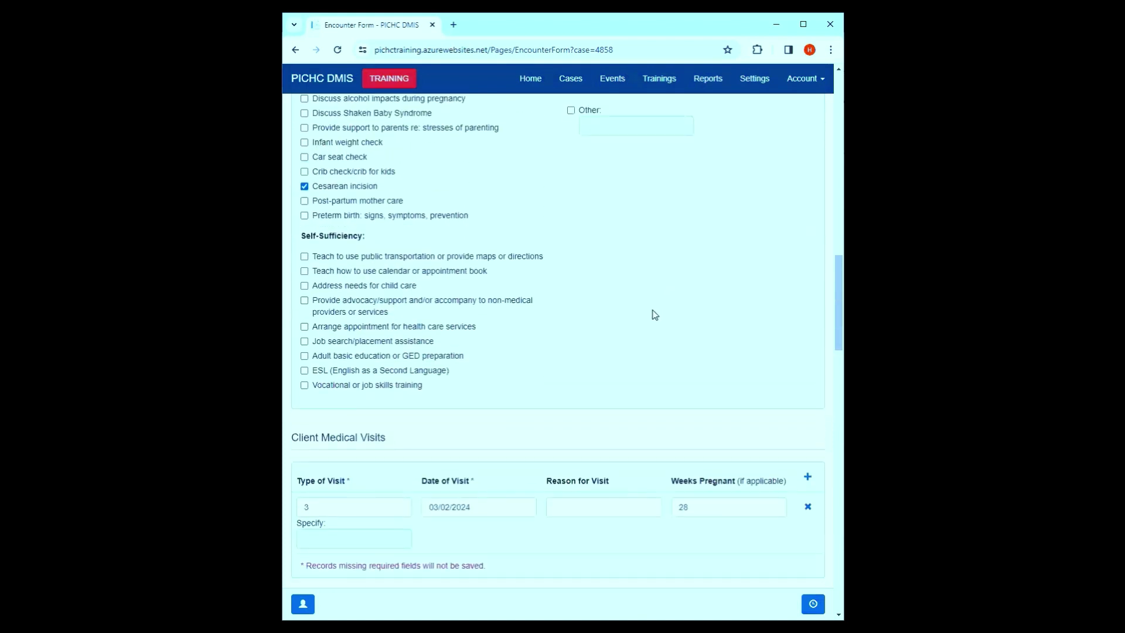
pyautogui.scroll(-5, 652, 314)
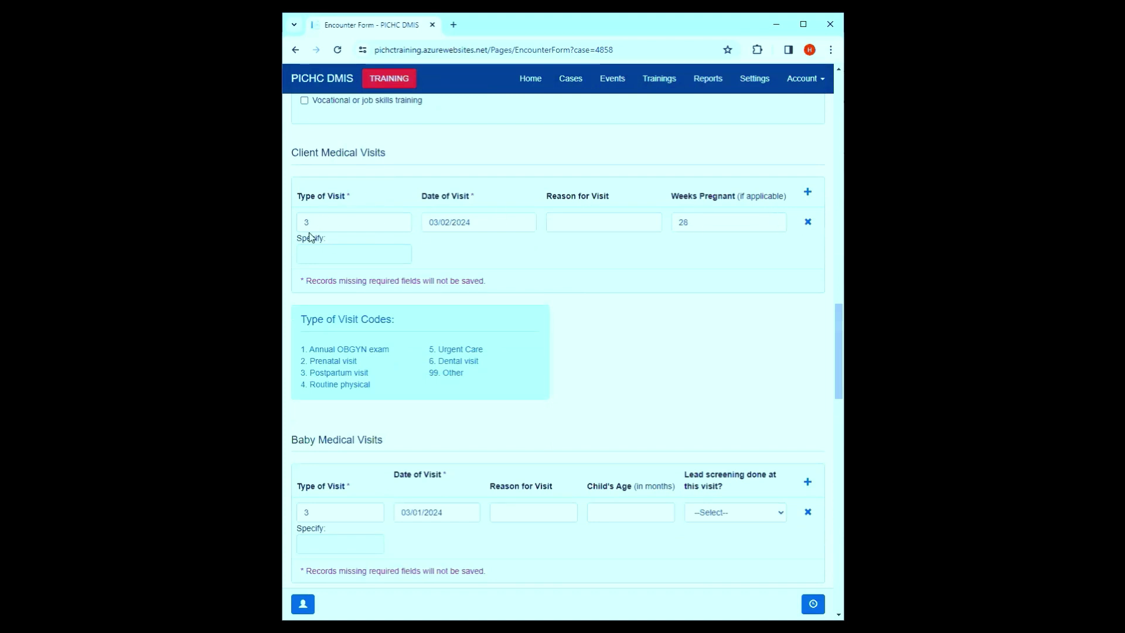
pyautogui.scroll(-3, 746, 264)
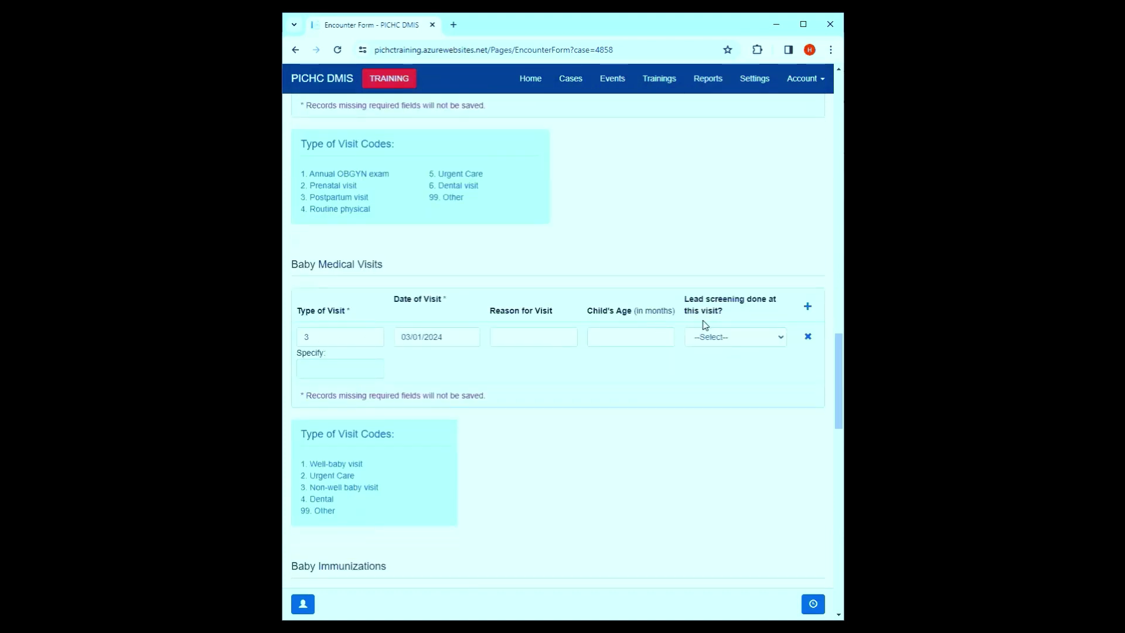
pyautogui.scroll(-5, 703, 326)
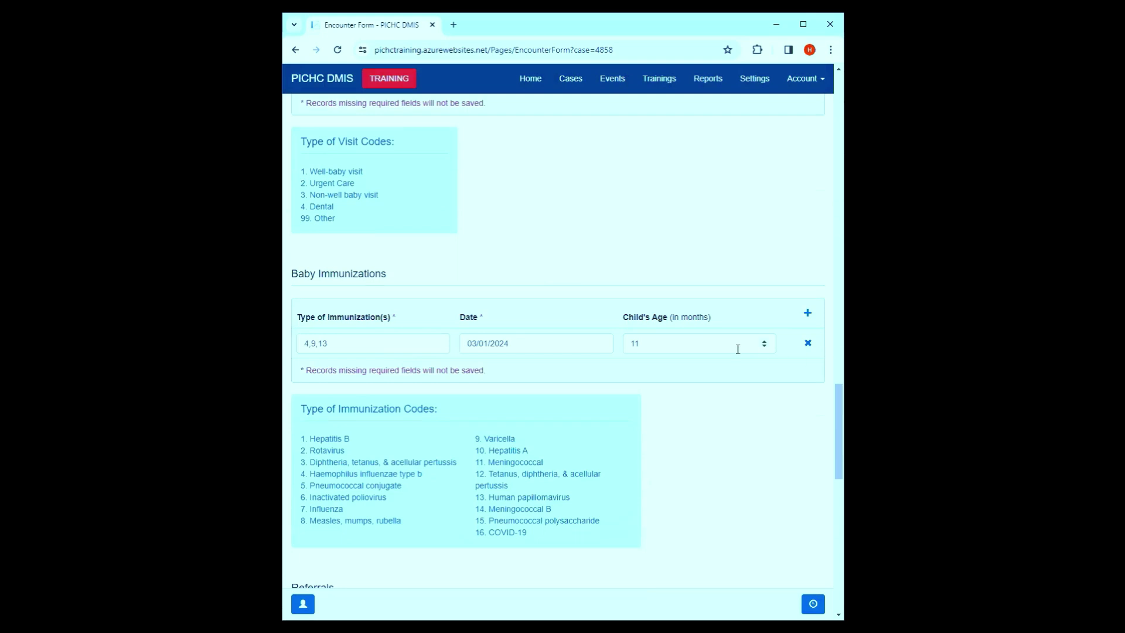
pyautogui.scroll(-5, 526, 425)
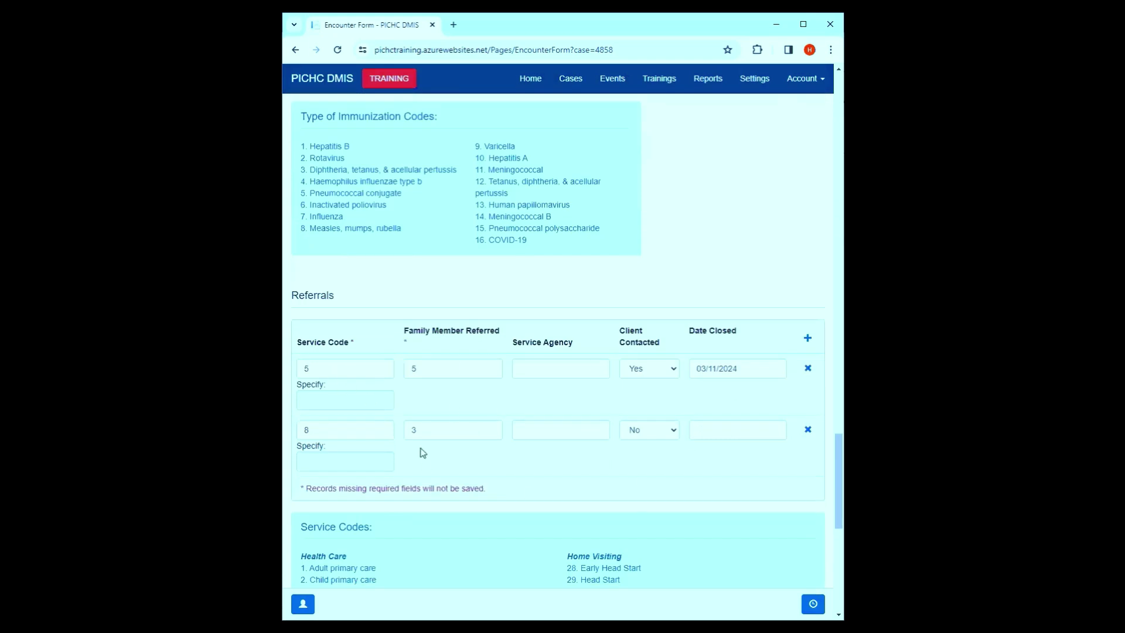
pyautogui.scroll(-1, 625, 424)
pyautogui.scroll(-8, 626, 424)
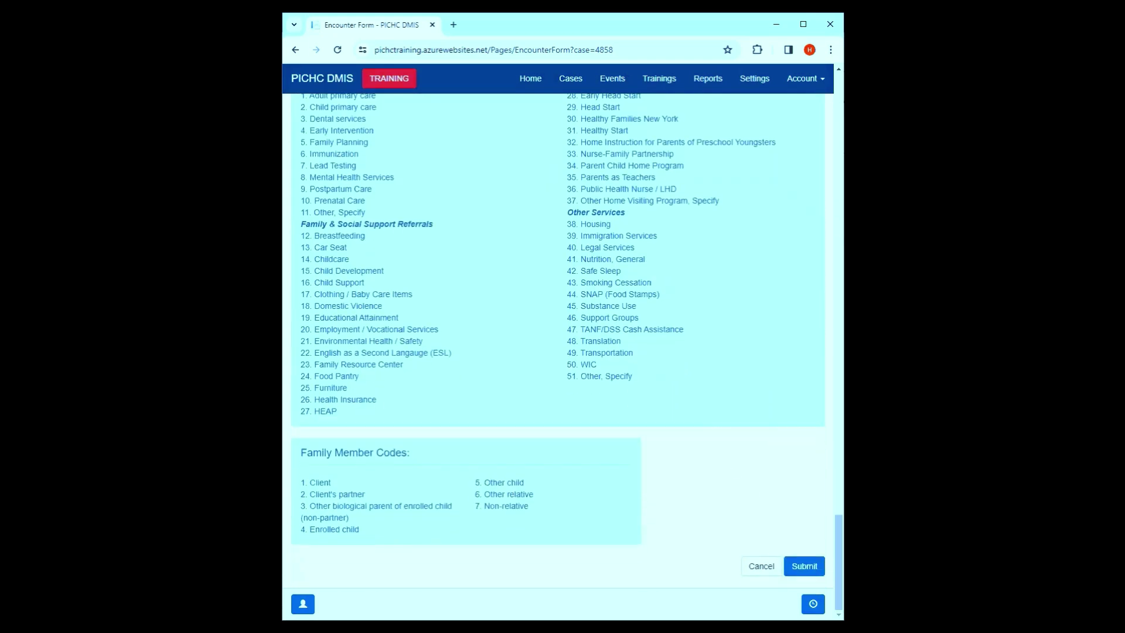
pyautogui.click(805, 566)
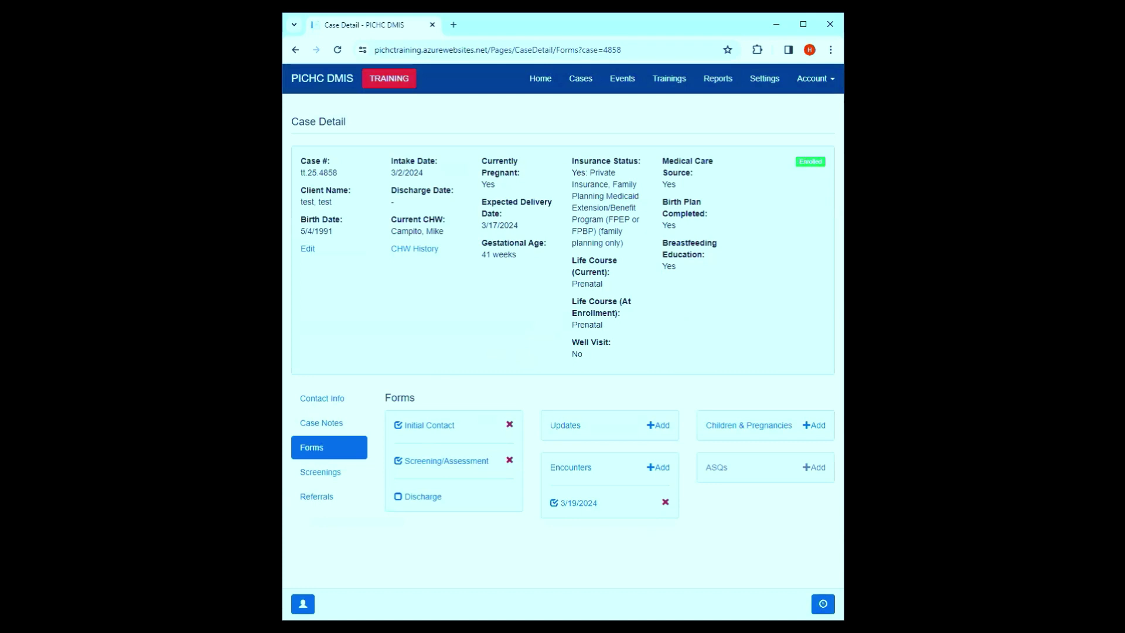
# - Open the case's Screenings, showing the 3/2/2024 AUDIT-C result: Negative, score 4
pyautogui.moveTo(708, 271); pyautogui.dragTo(661, 201)
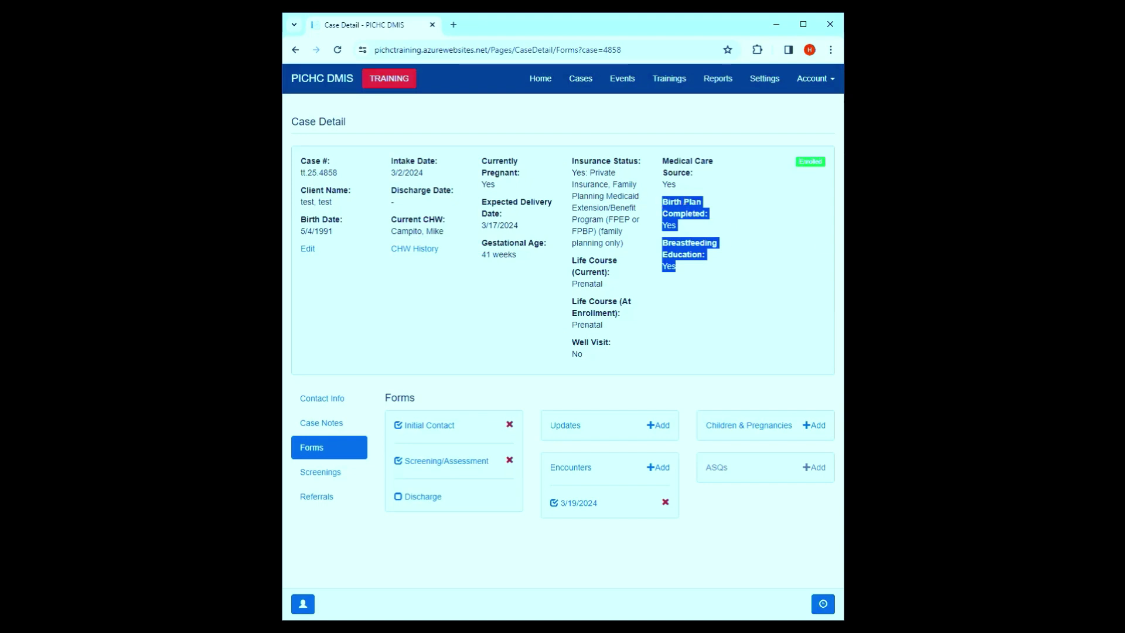
pyautogui.click(337, 478)
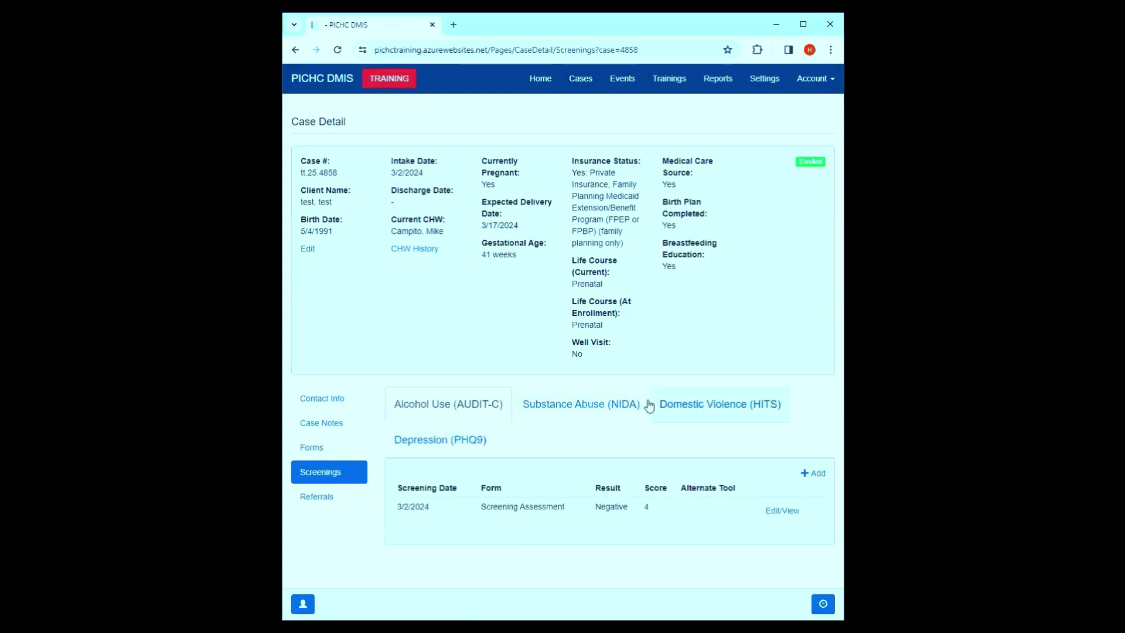
# - Browse the NIDA, HITS and AUDIT-C screening tabs, ending on Domestic Violence (HITS)
pyautogui.click(564, 404)
pyautogui.click(767, 405)
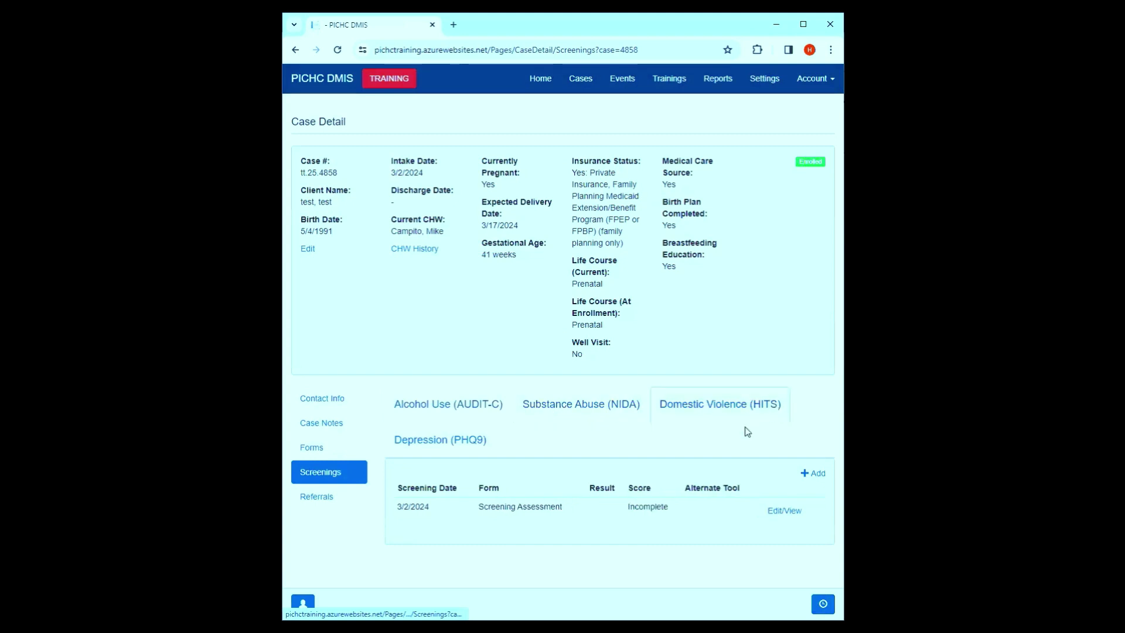
pyautogui.click(443, 405)
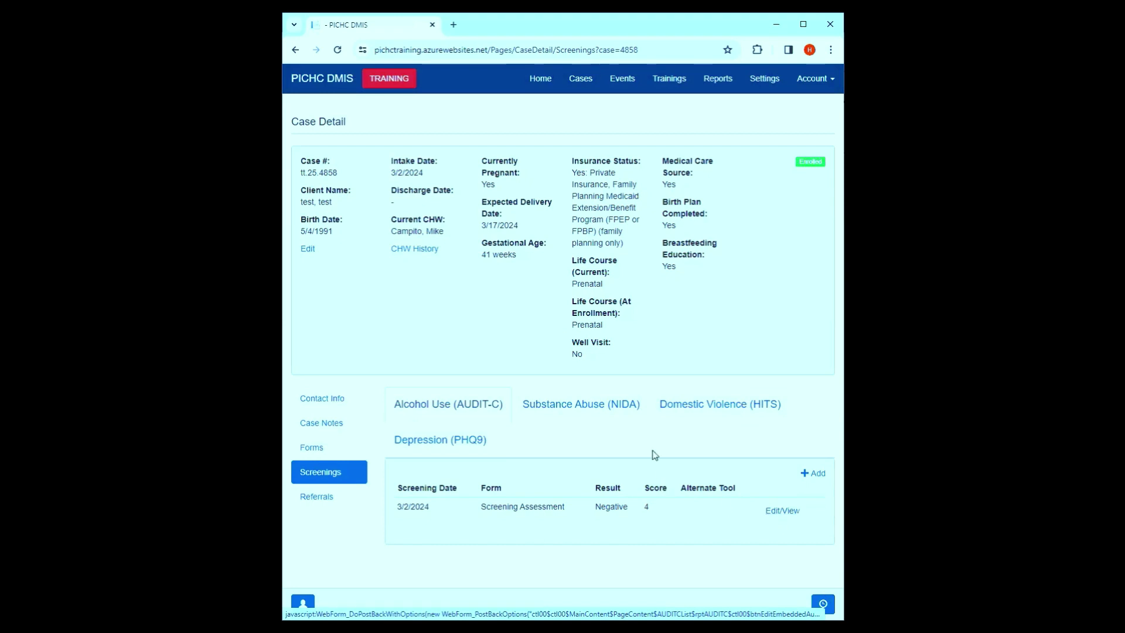
pyautogui.click(725, 413)
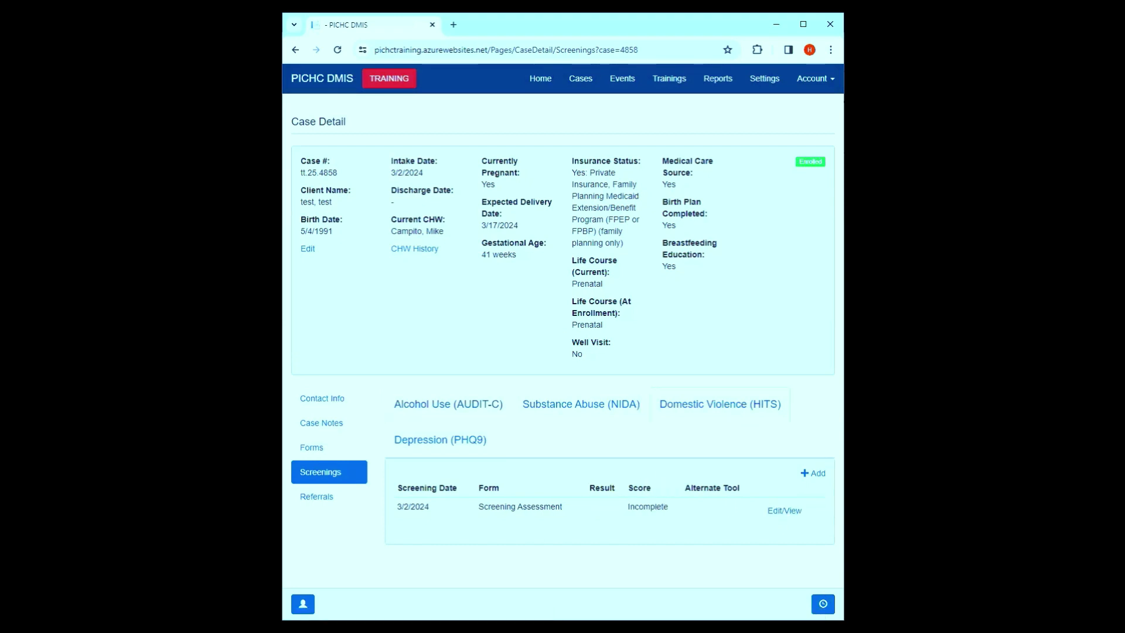
# - Add a HITS screening dated 03/14/2024 answering Rarely, Rarely, Not at all, Fairly often
pyautogui.click(811, 472)
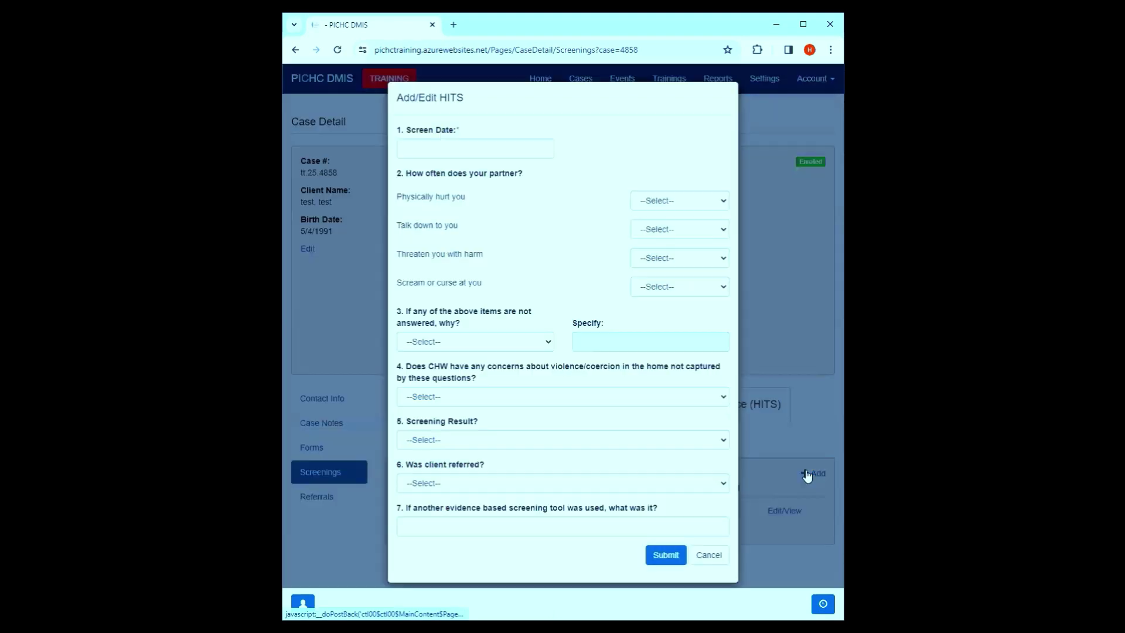
pyautogui.click(460, 146)
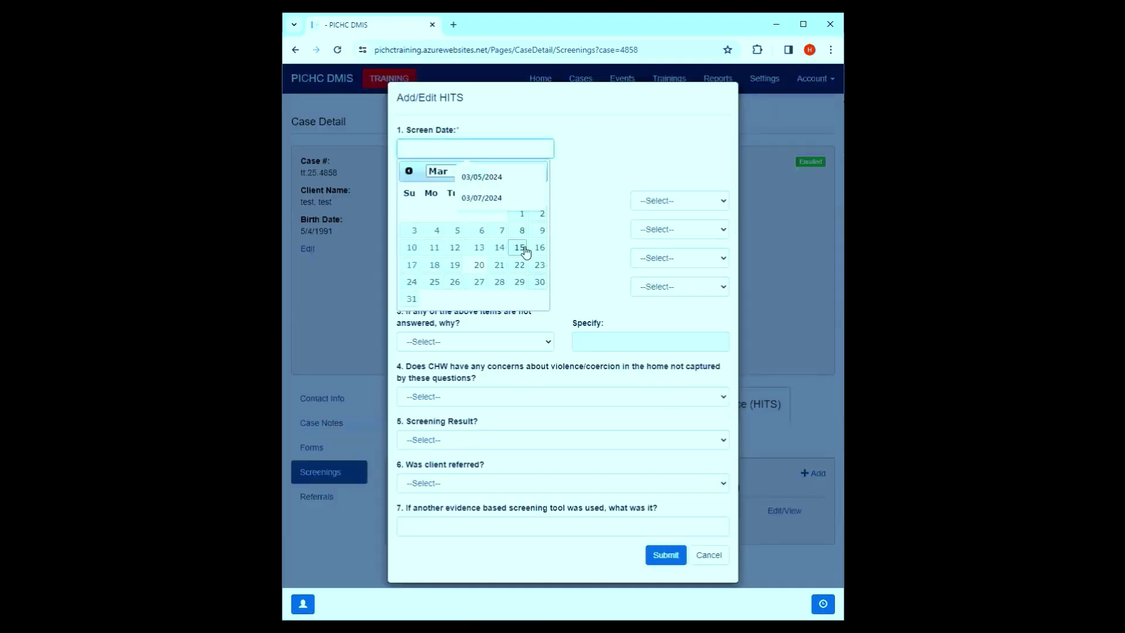
pyautogui.click(499, 248)
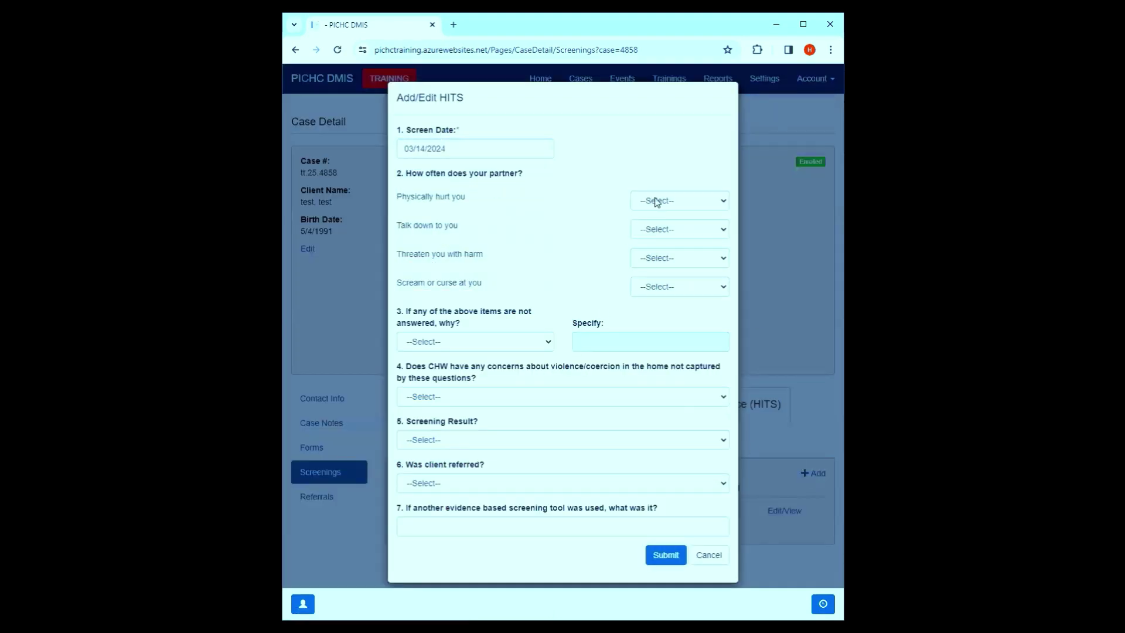
pyautogui.click(657, 231)
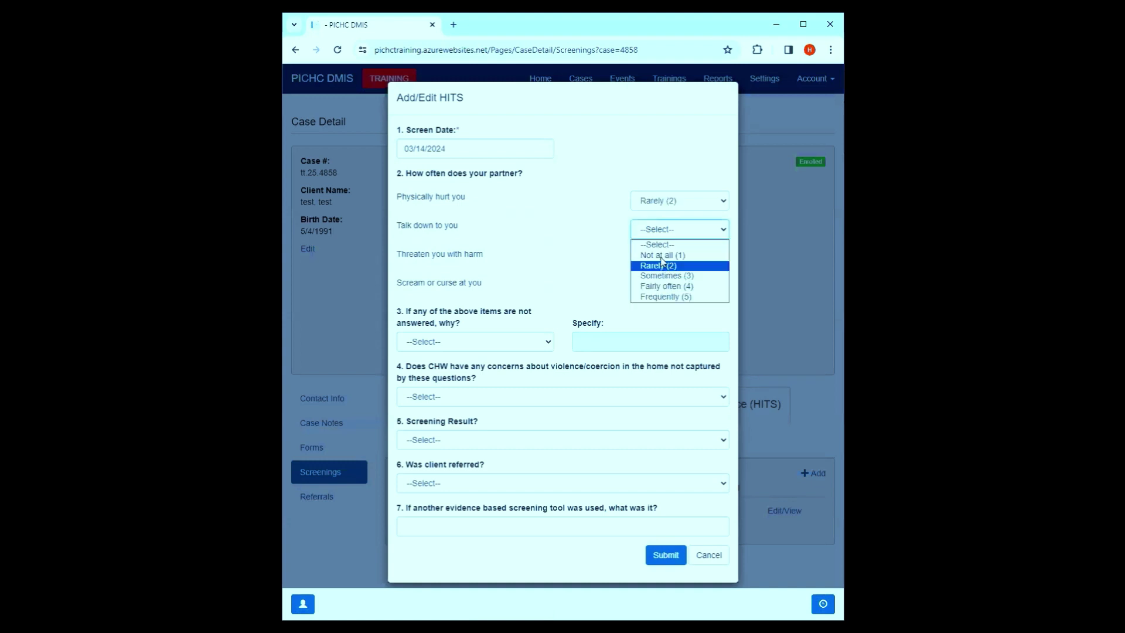
pyautogui.click(656, 264)
pyautogui.click(657, 258)
pyautogui.click(658, 289)
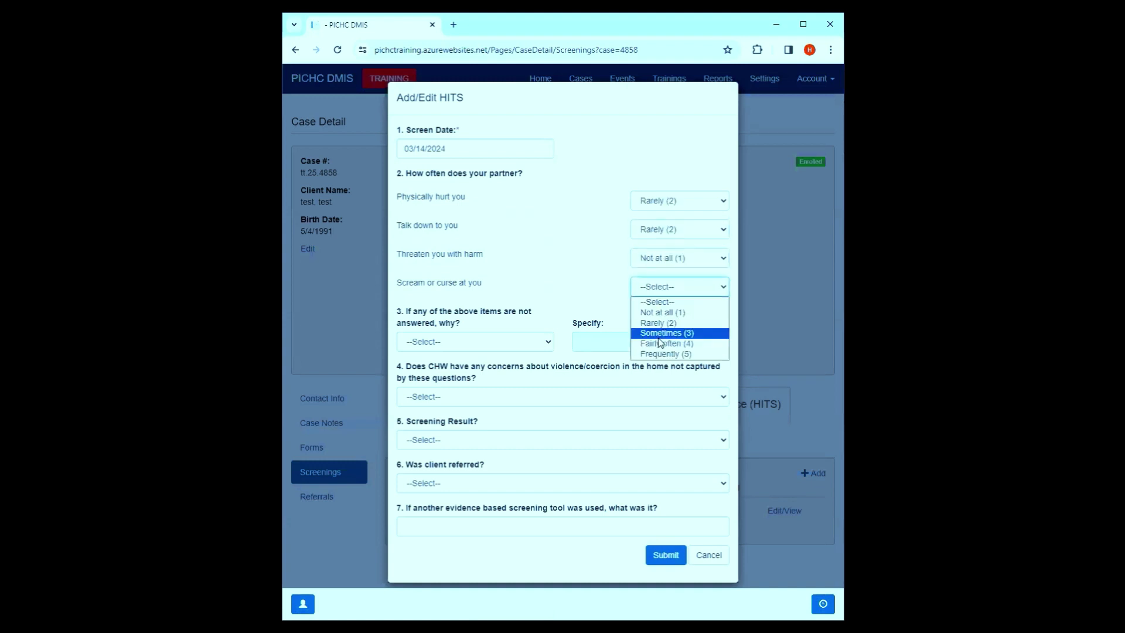
pyautogui.click(660, 345)
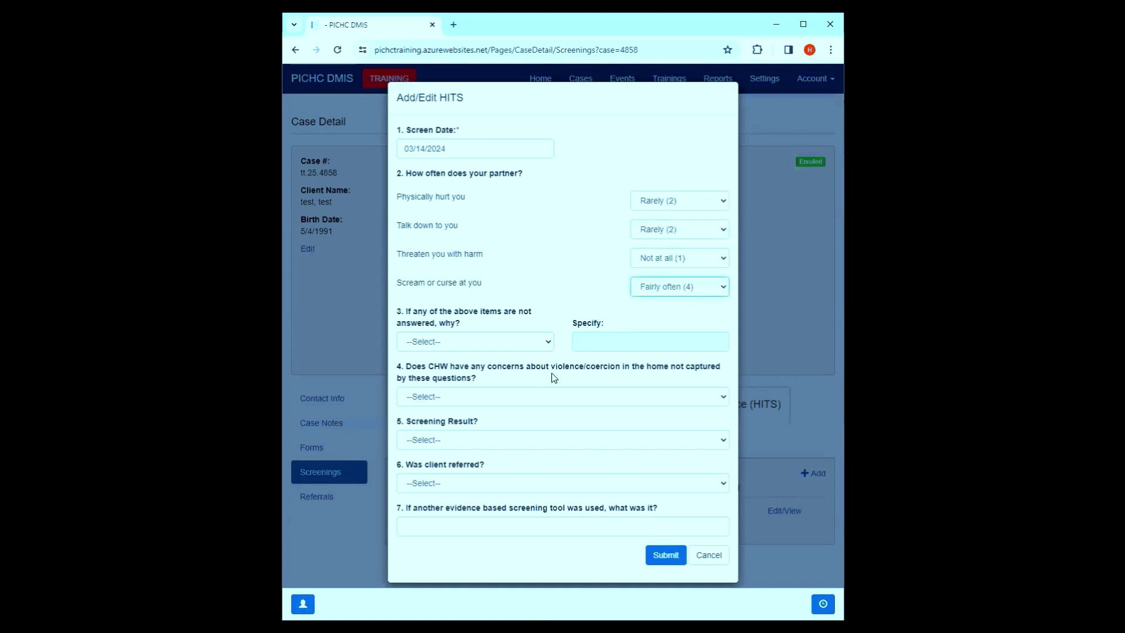
# - Answer CHW concerns No, result Positive, client referred No, and save the screening
pyautogui.click(557, 401)
pyautogui.click(495, 434)
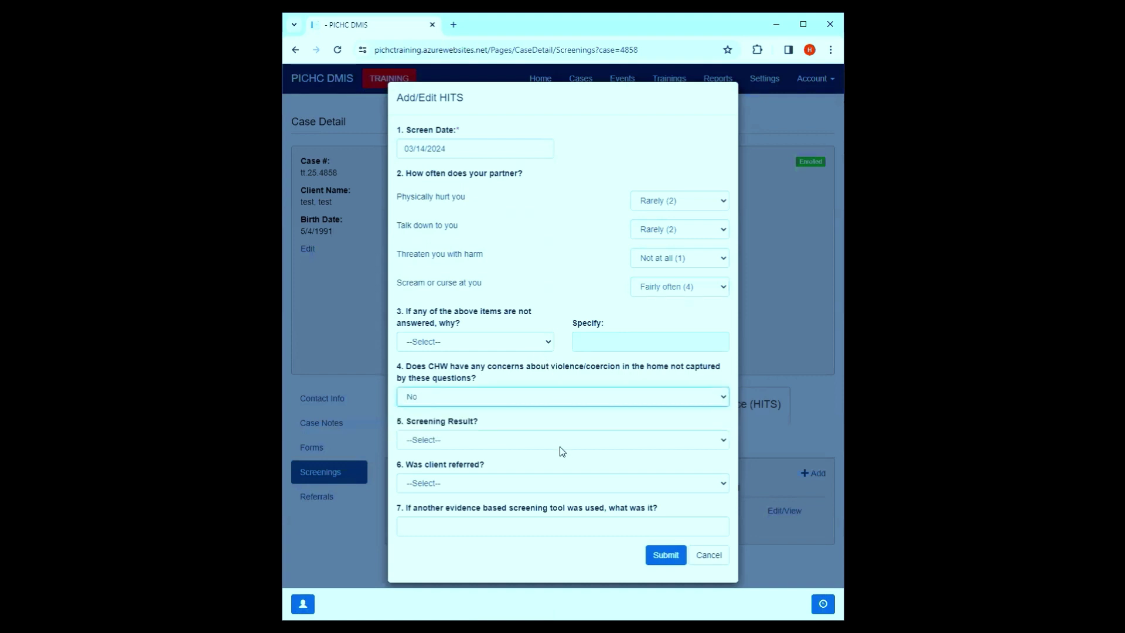
pyautogui.click(558, 444)
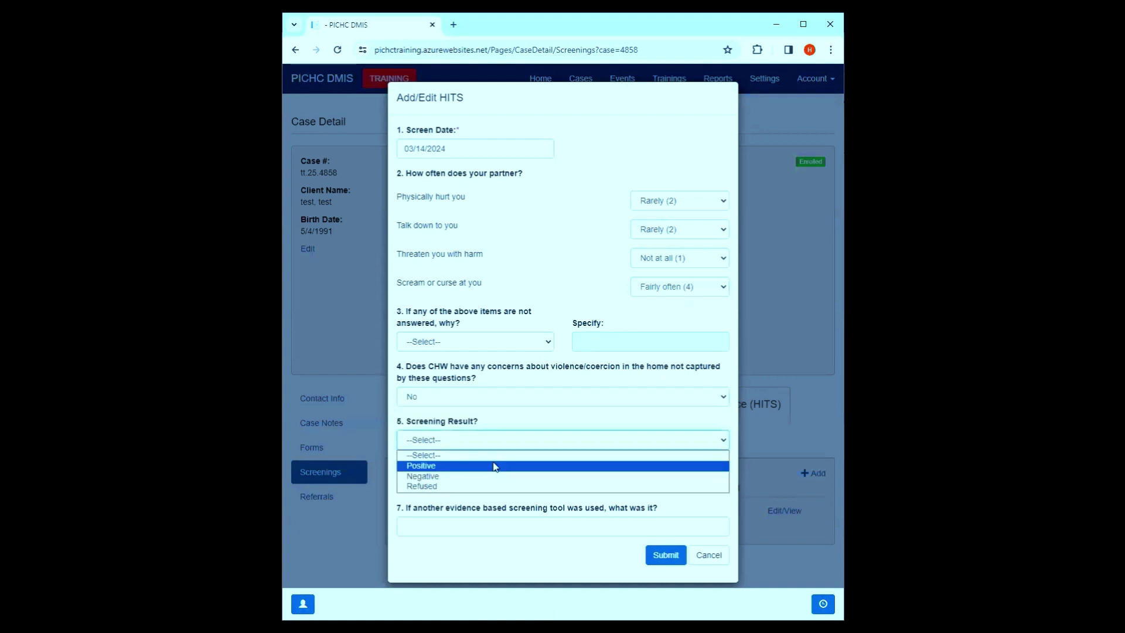
pyautogui.click(494, 467)
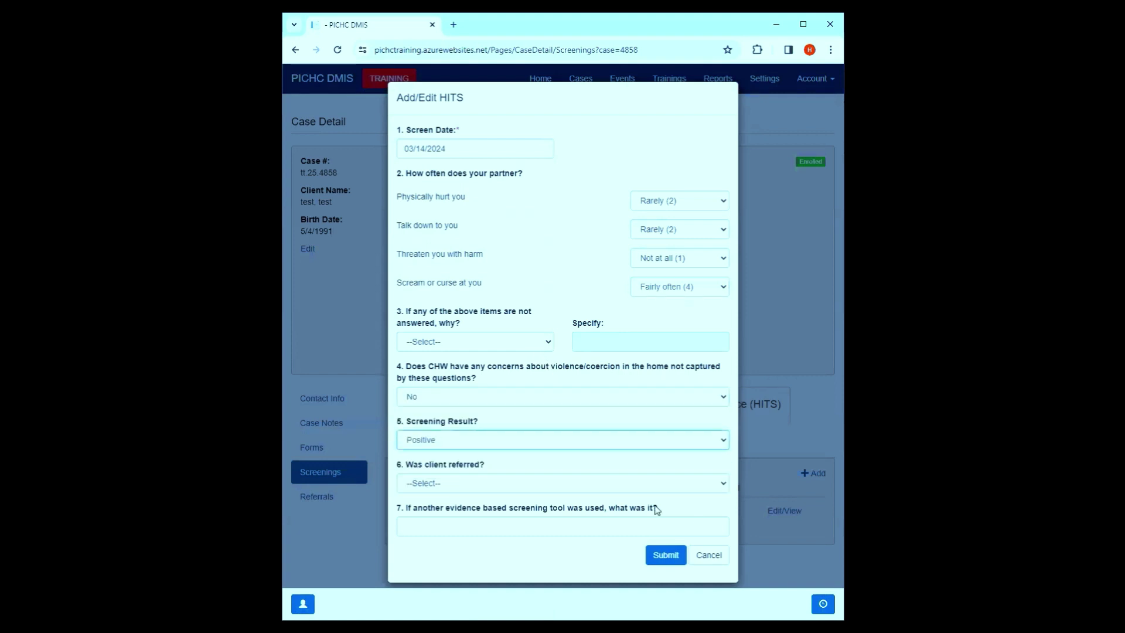
pyautogui.click(569, 485)
pyautogui.click(459, 519)
pyautogui.click(657, 557)
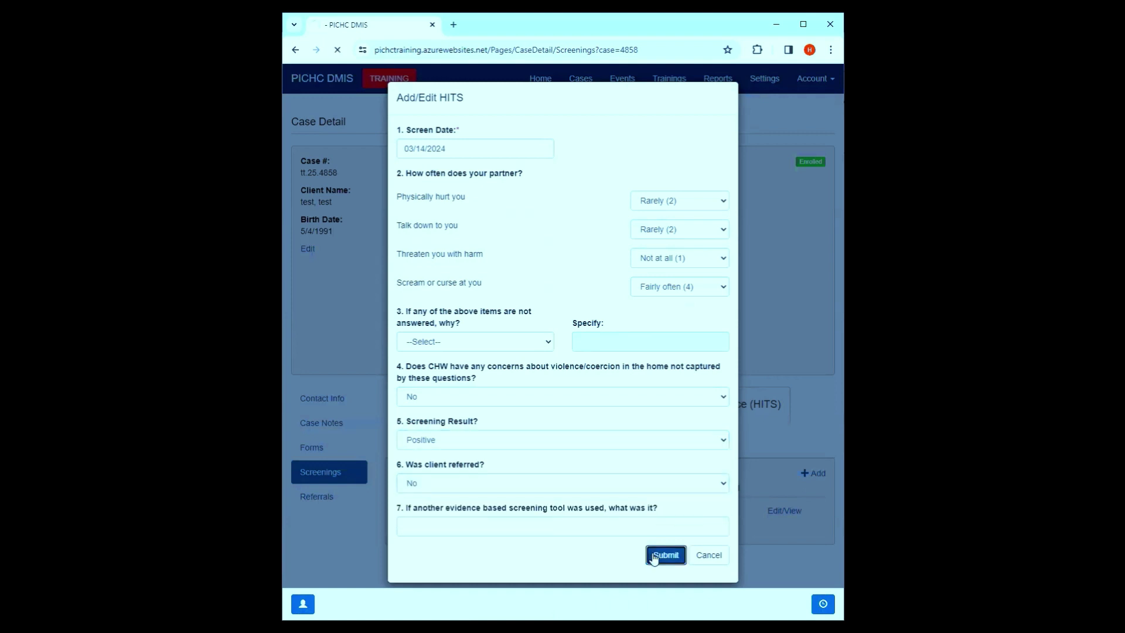
# - Review the new 3/14/2024 HITS screening and close it without changes
pyautogui.scroll(-1, 520, 464)
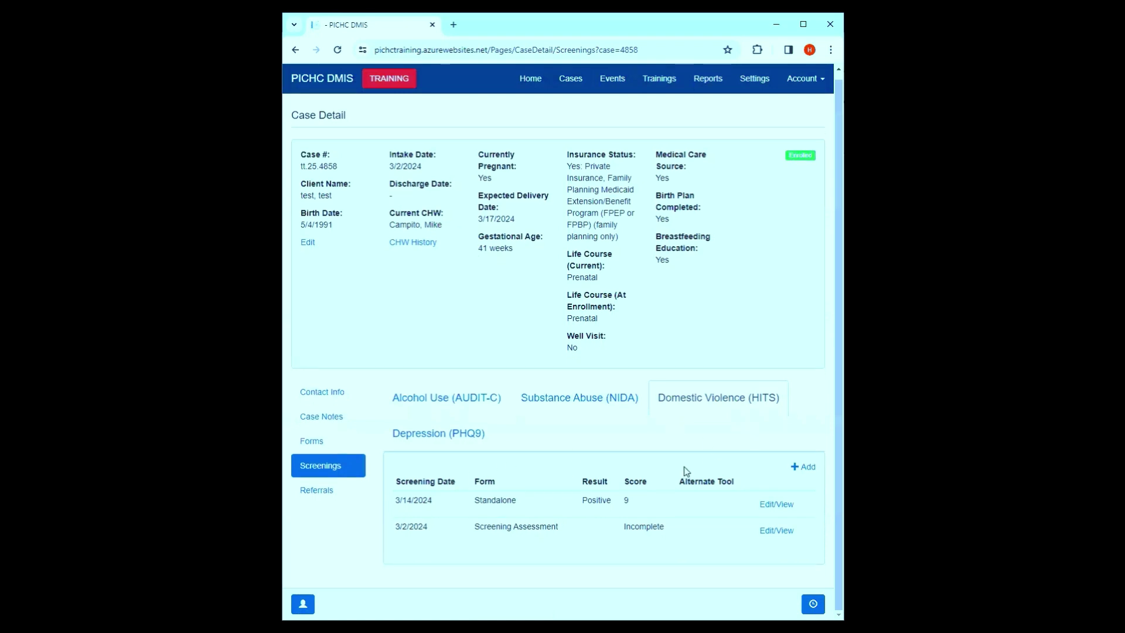
pyautogui.click(768, 505)
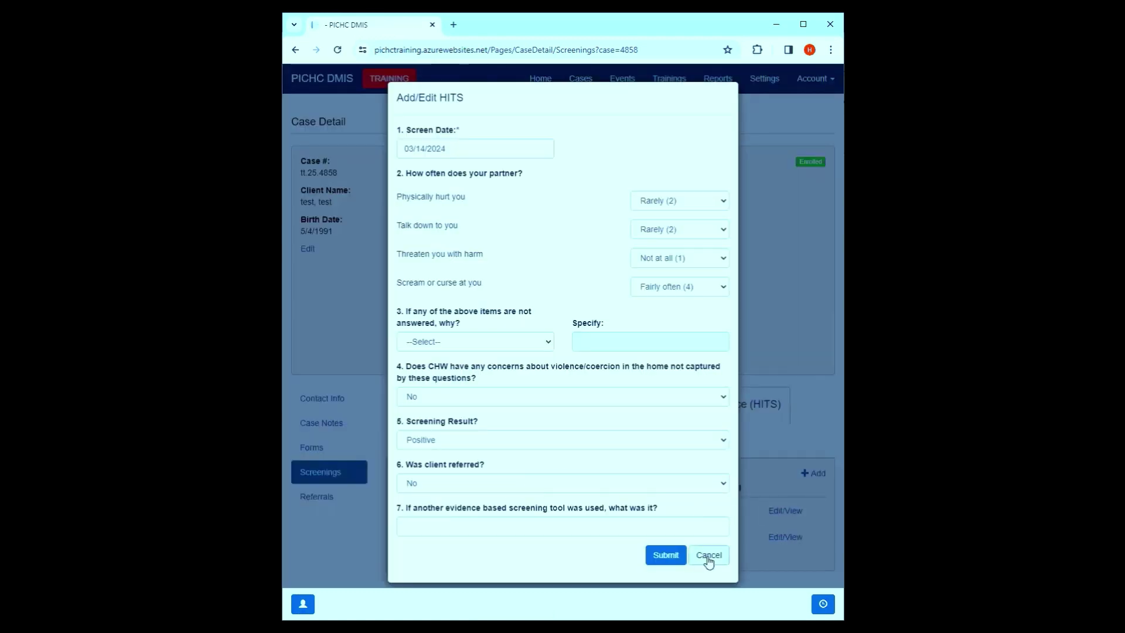
pyautogui.click(709, 558)
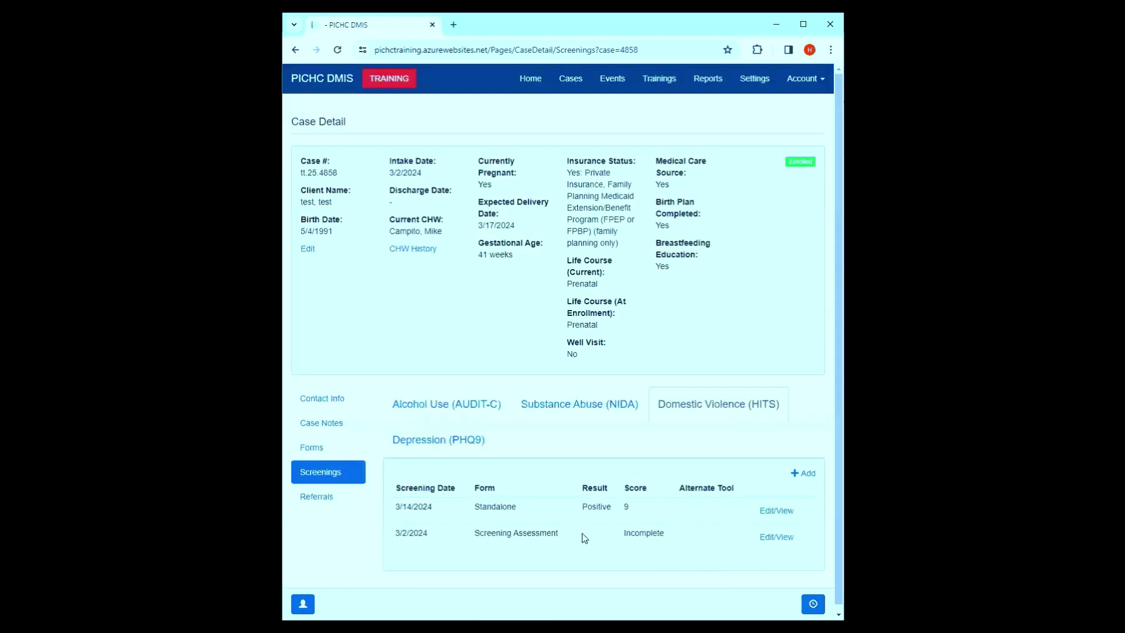
# - Go to the case's Referrals tab and begin a new service referral
pyautogui.click(326, 502)
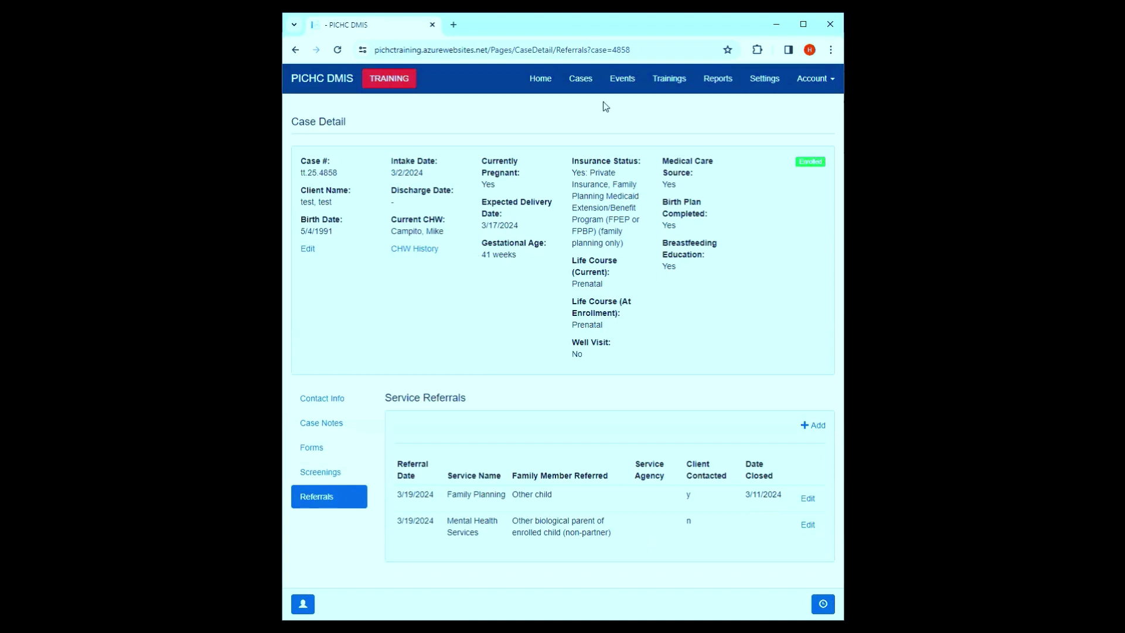
pyautogui.press('super+Up')
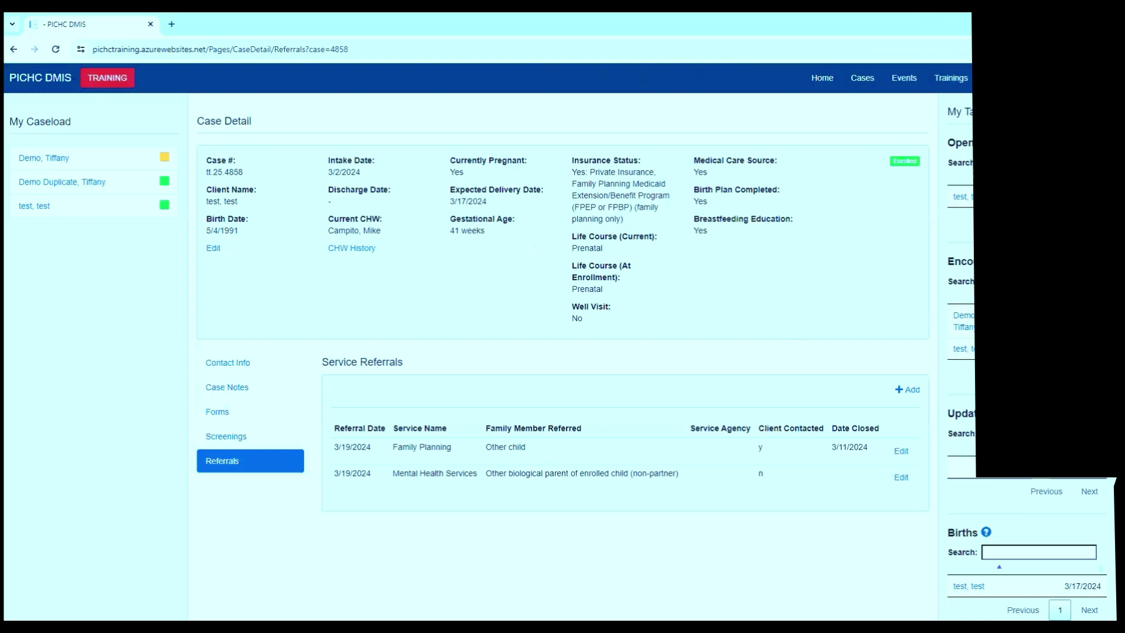
pyautogui.doubleClick(955, 26)
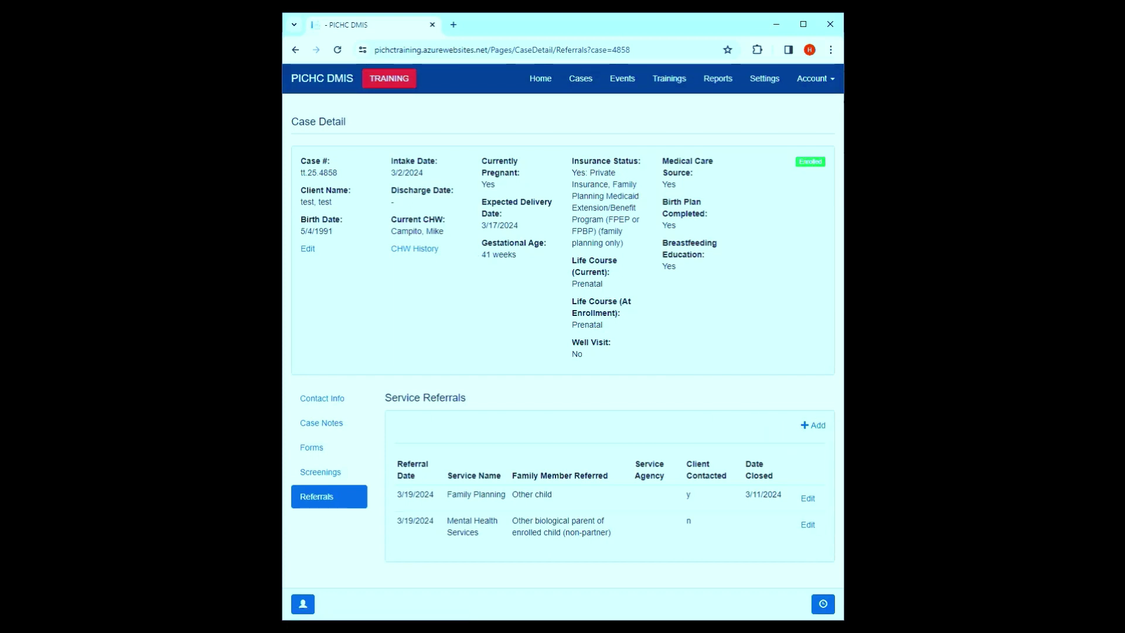
pyautogui.click(807, 426)
# - Submit a 03/04/2024 Health Care: Family Planning referral for Other child, then return to Forms
pyautogui.click(446, 147)
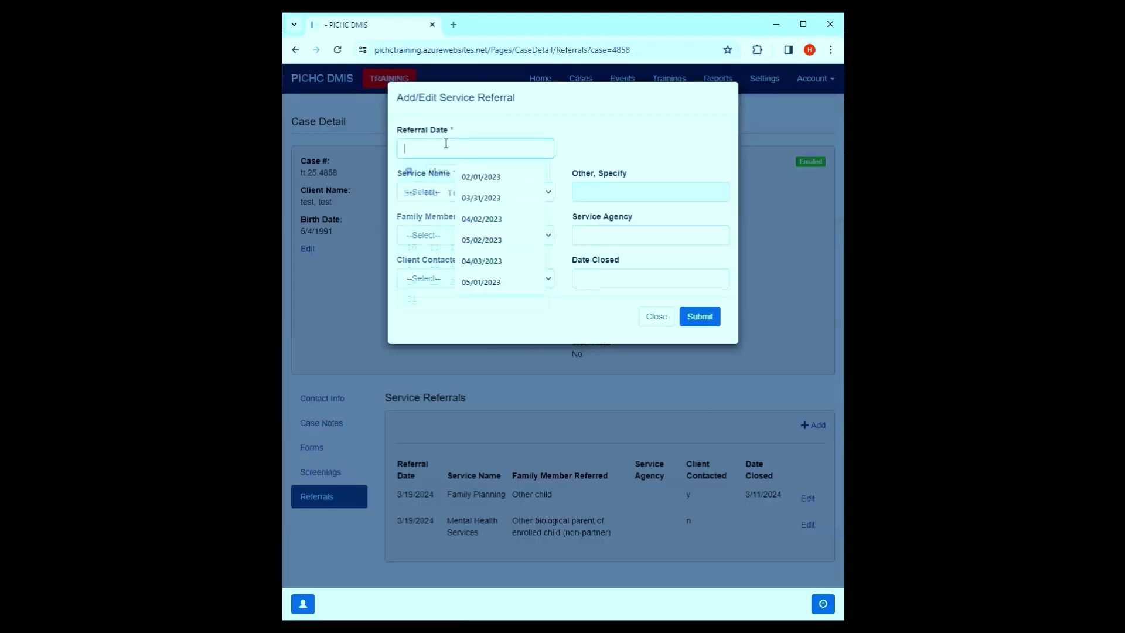
pyautogui.click(431, 232)
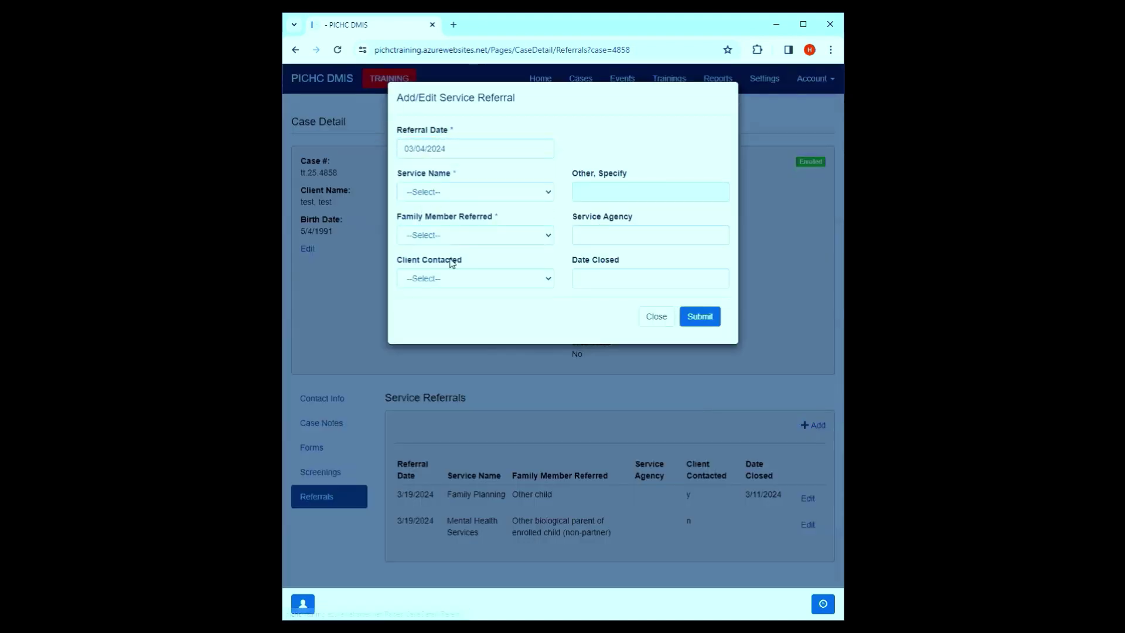
pyautogui.click(500, 235)
pyautogui.click(448, 305)
pyautogui.click(700, 317)
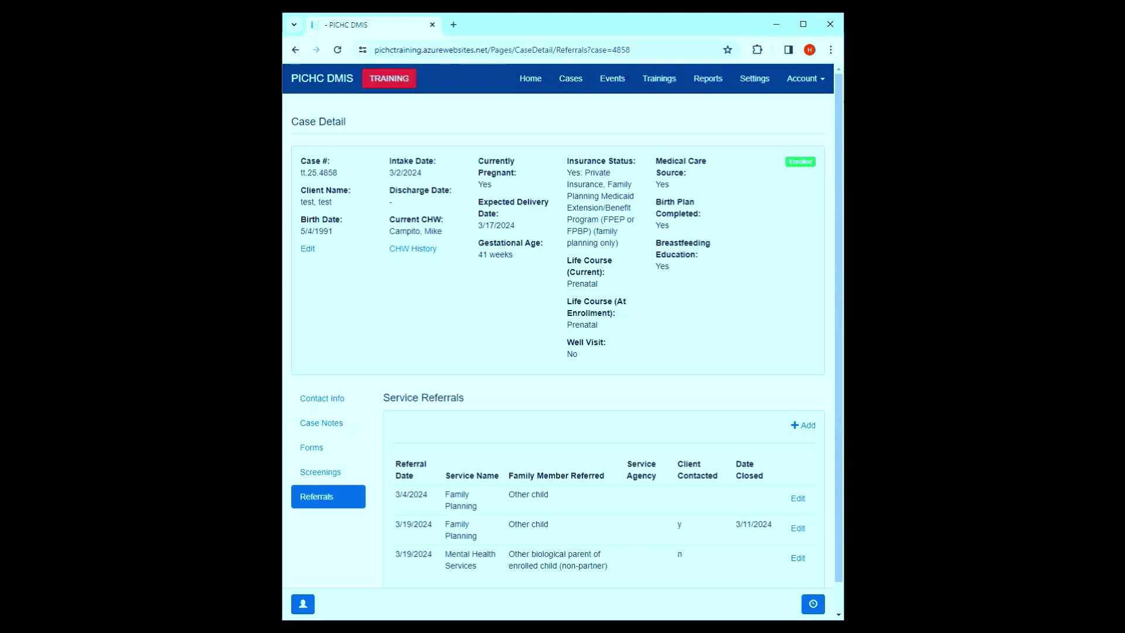
pyautogui.click(335, 450)
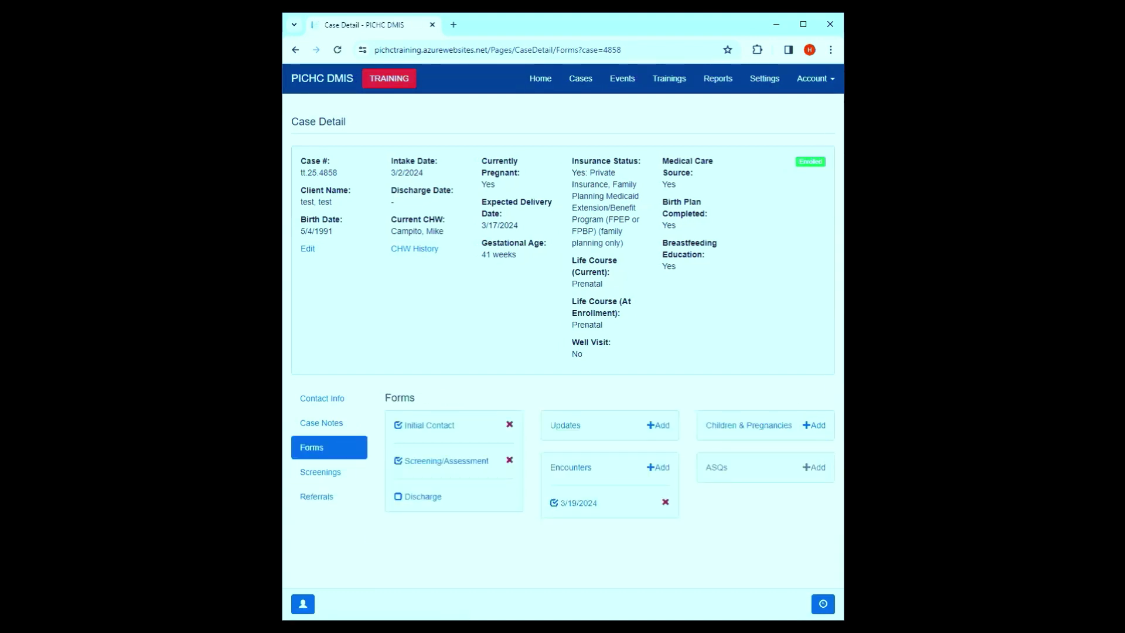
# - Add a blank Child Information & Pregnancy Outcomes Form under Children & Pregnancies
pyautogui.click(814, 425)
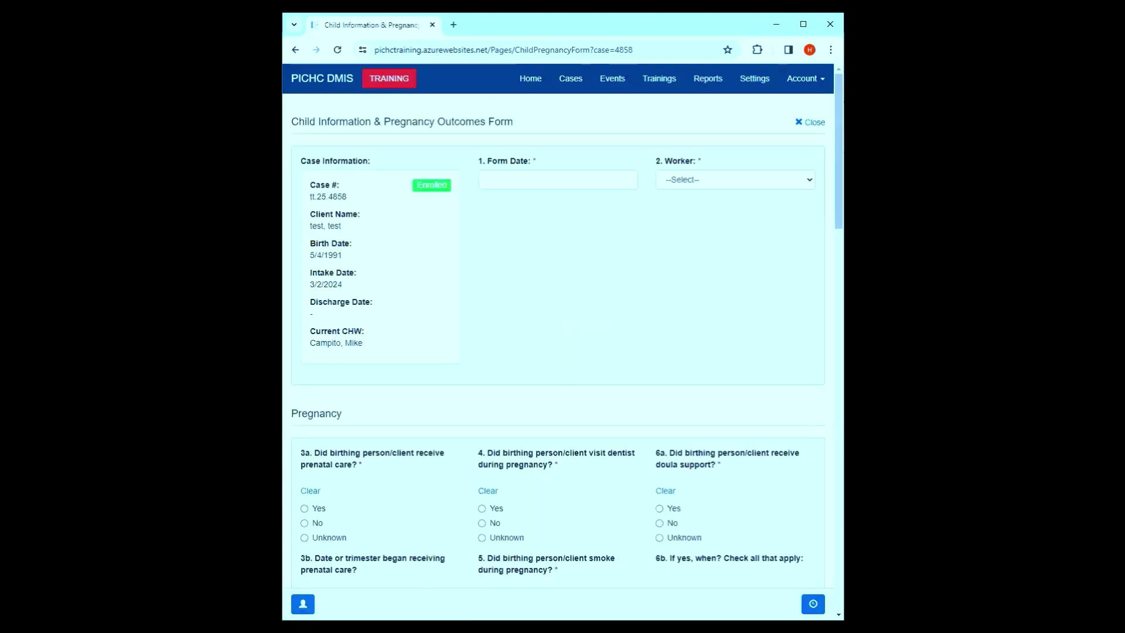
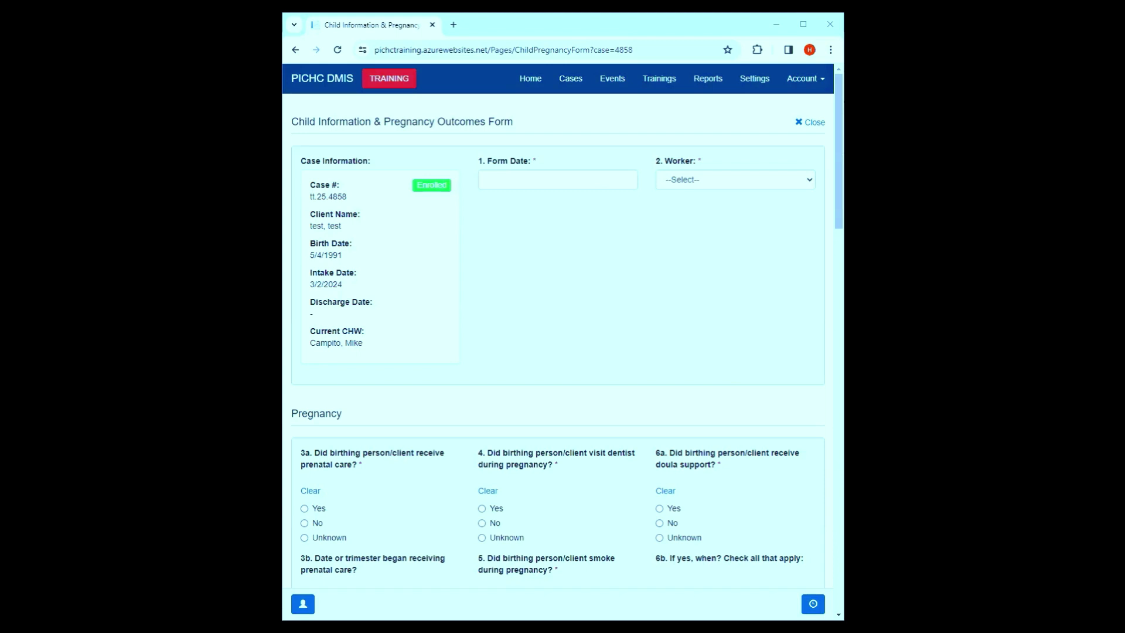
# - Set the form date to 03/18/2024 and select the case's current worker in the Worker field
pyautogui.click(573, 178)
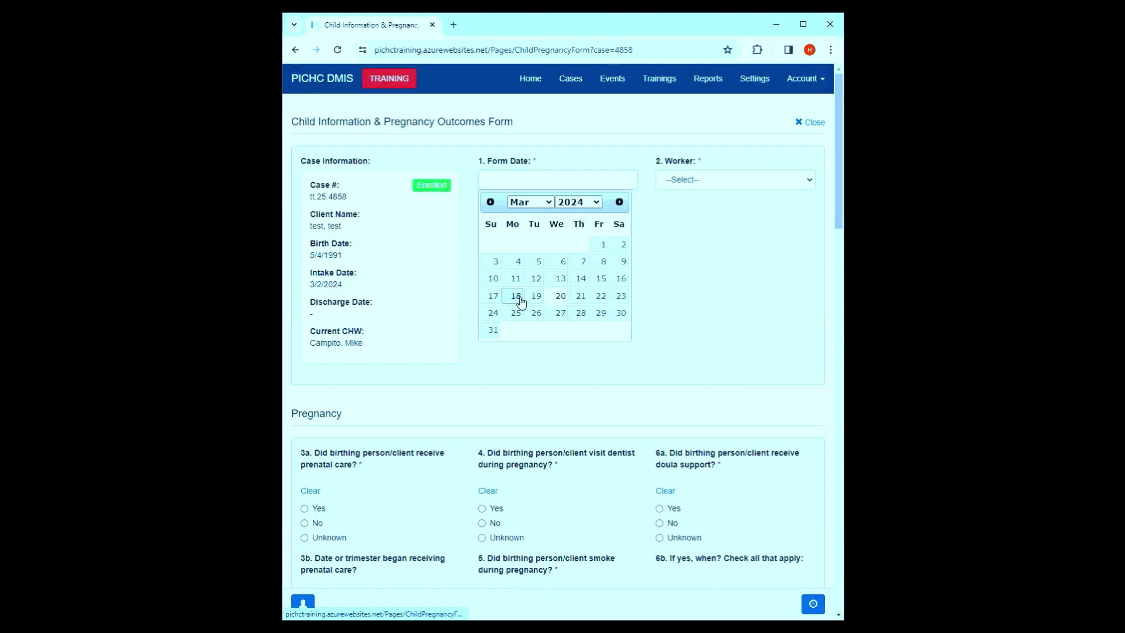
pyautogui.click(515, 296)
pyautogui.click(802, 178)
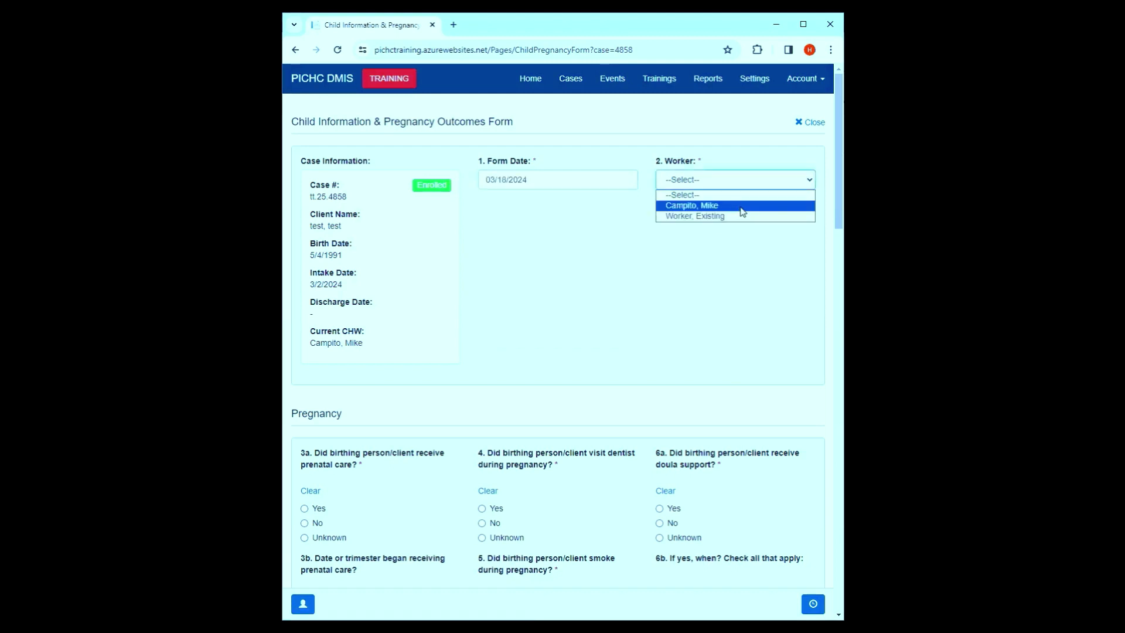
pyautogui.click(742, 206)
pyautogui.scroll(-3, 527, 251)
pyautogui.scroll(4, 599, 78)
pyautogui.scroll(-1, 516, 579)
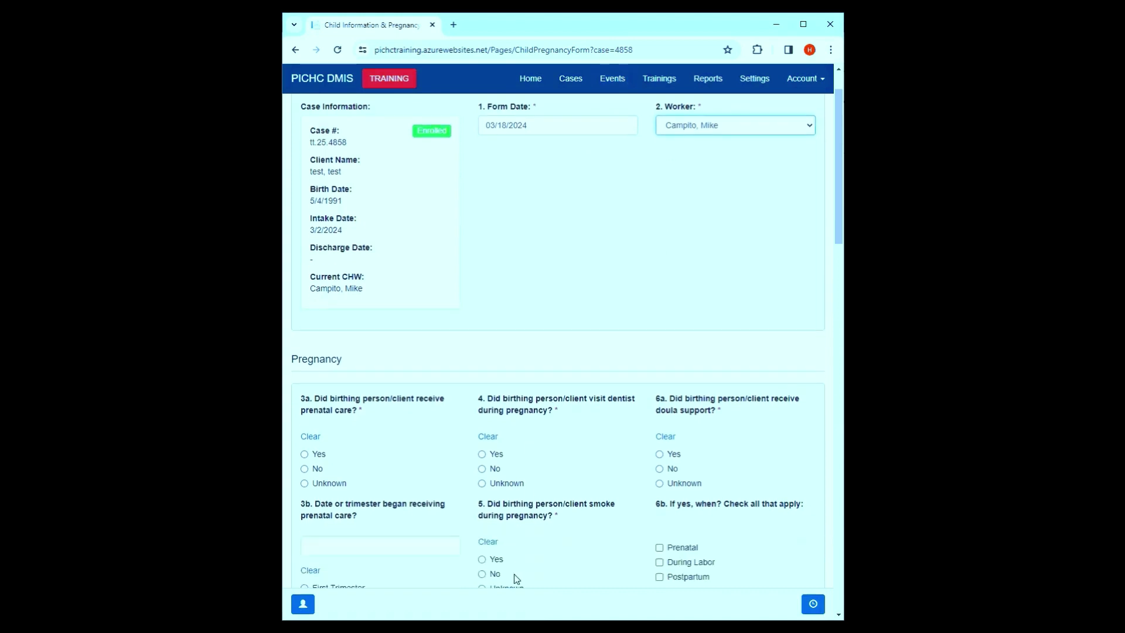
pyautogui.scroll(-15, 516, 579)
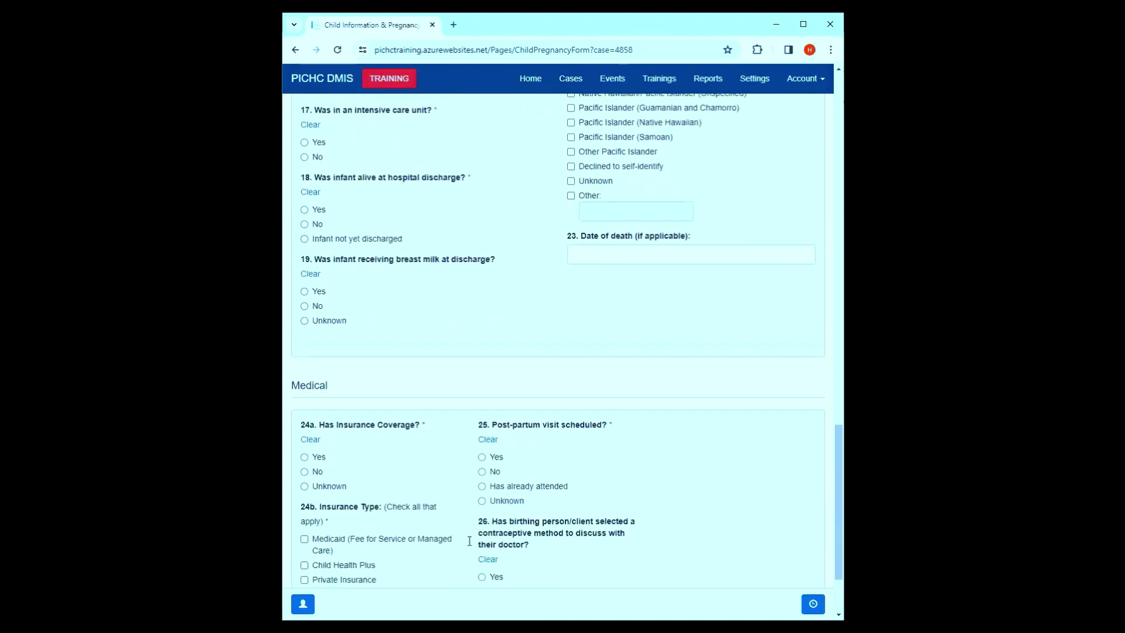
pyautogui.scroll(-1, 469, 541)
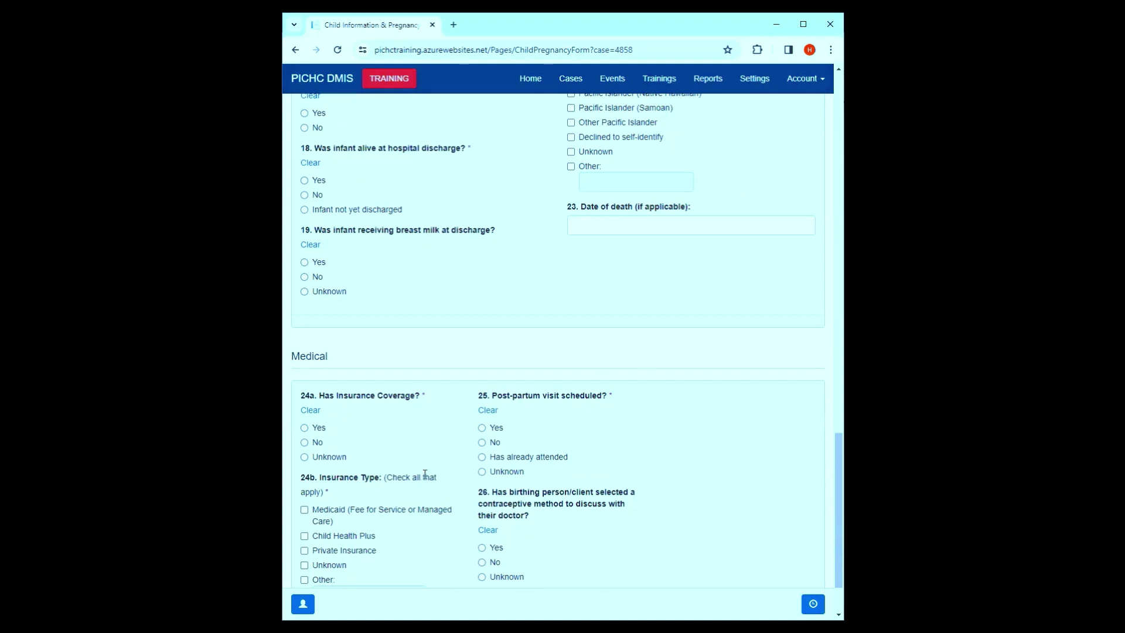
pyautogui.scroll(4, 484, 489)
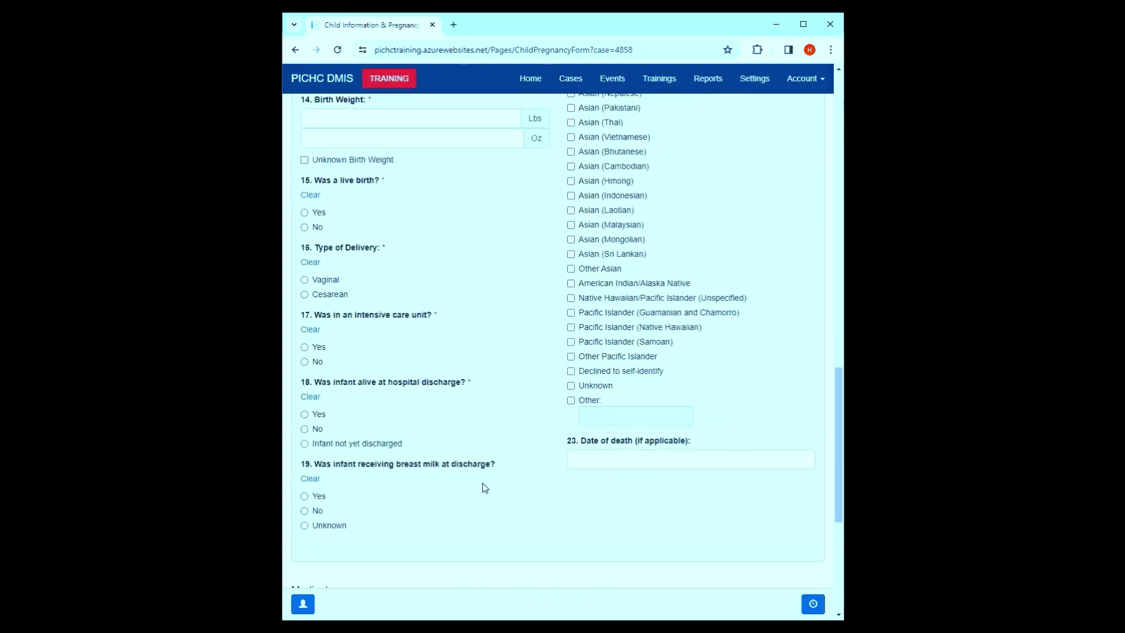
pyautogui.scroll(2, 485, 488)
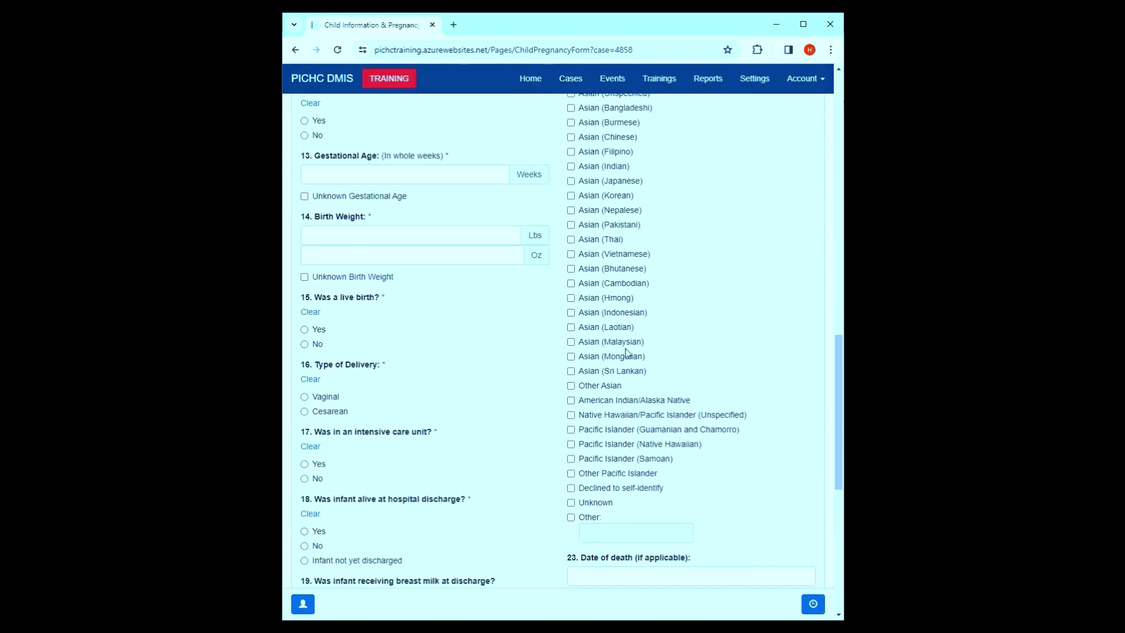
pyautogui.scroll(2, 504, 422)
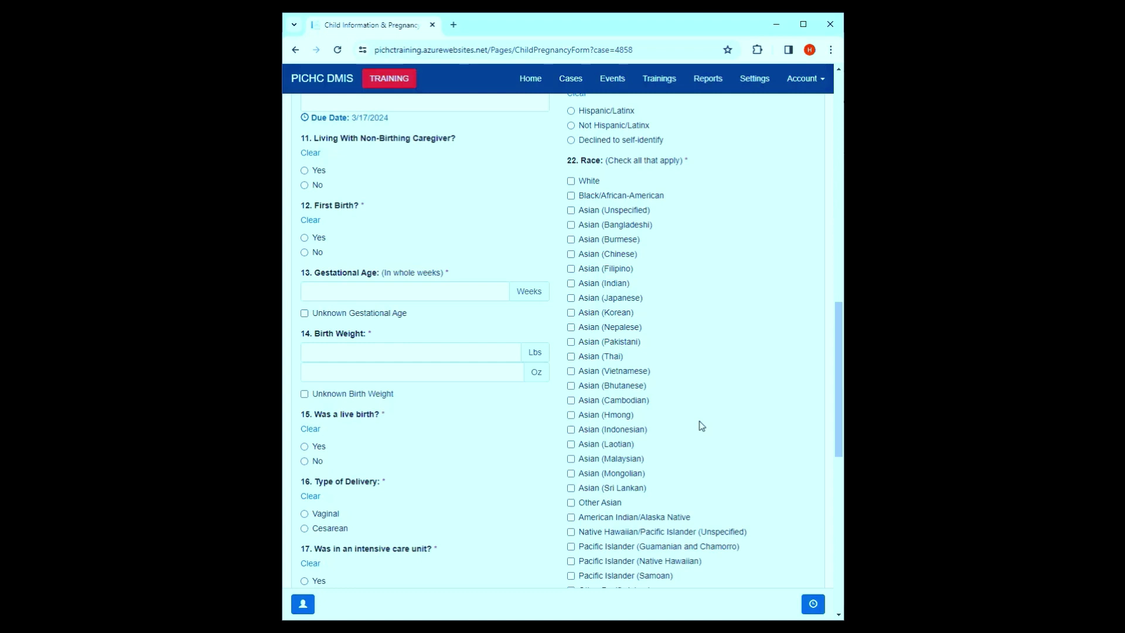
pyautogui.scroll(9, 555, 329)
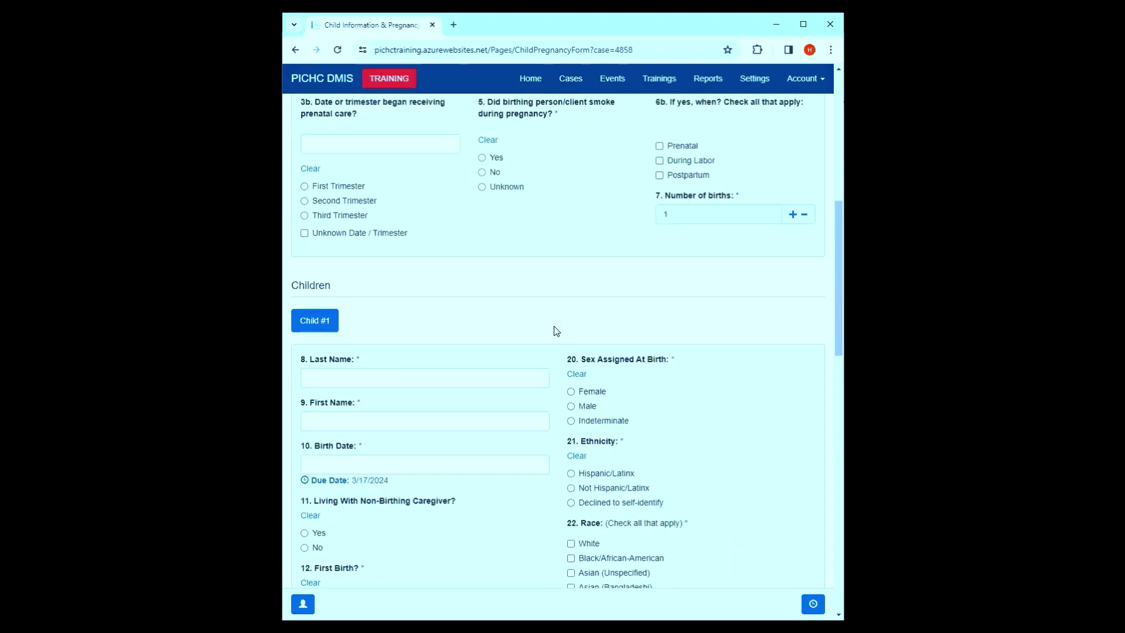
# - Answer Yes to receiving prenatal care (3a) and doula support (6a)
pyautogui.scroll(4, 544, 328)
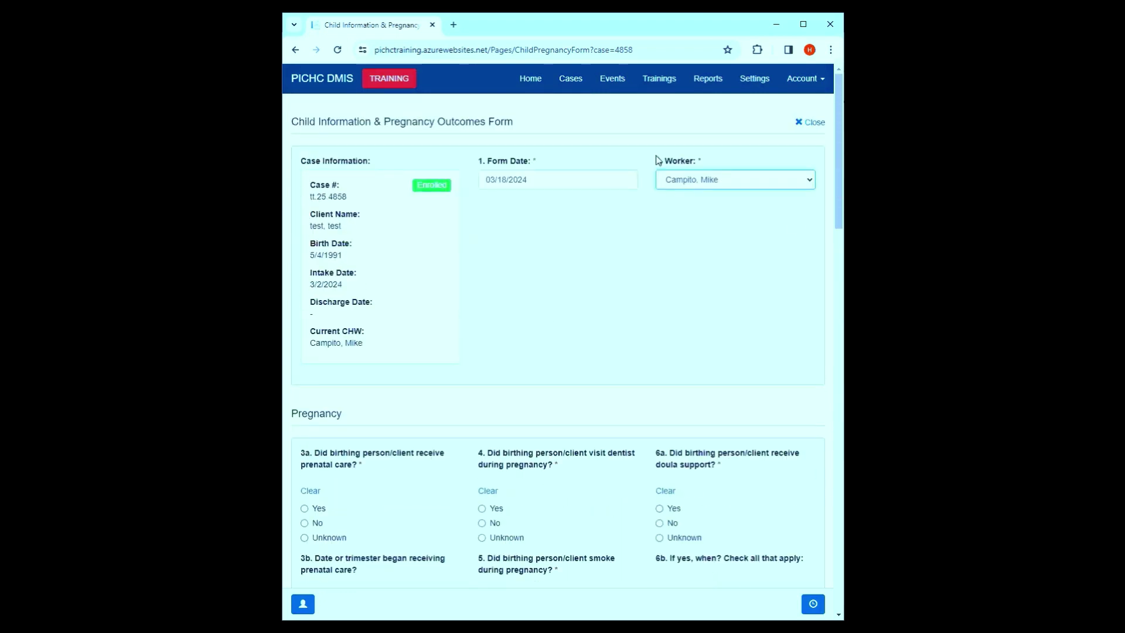
pyautogui.scroll(-2, 340, 319)
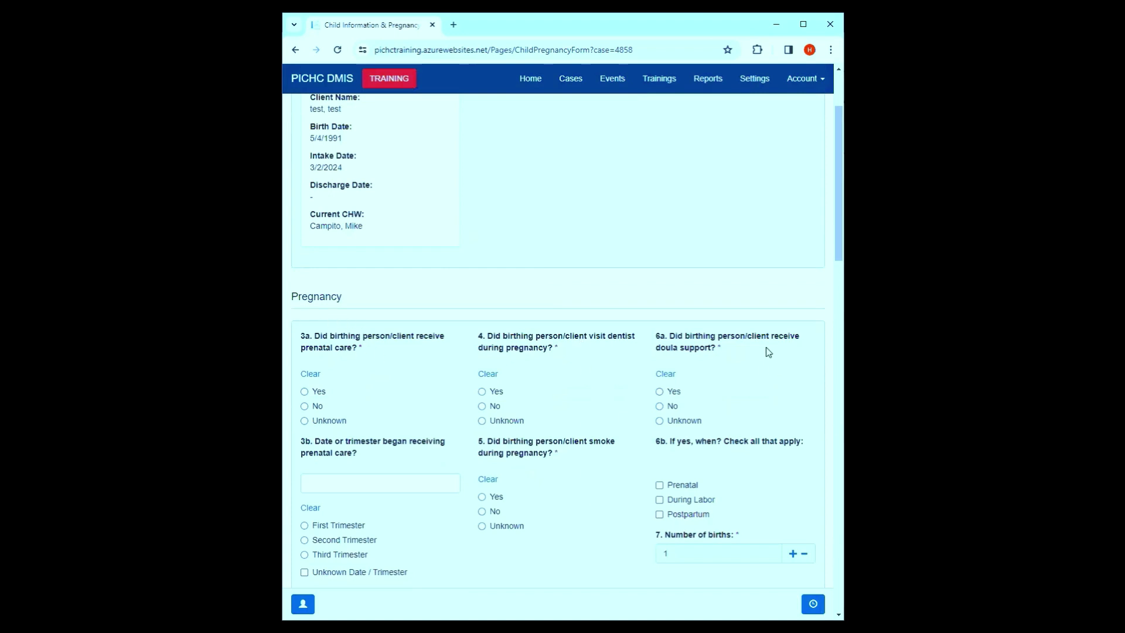
pyautogui.scroll(-3, 697, 472)
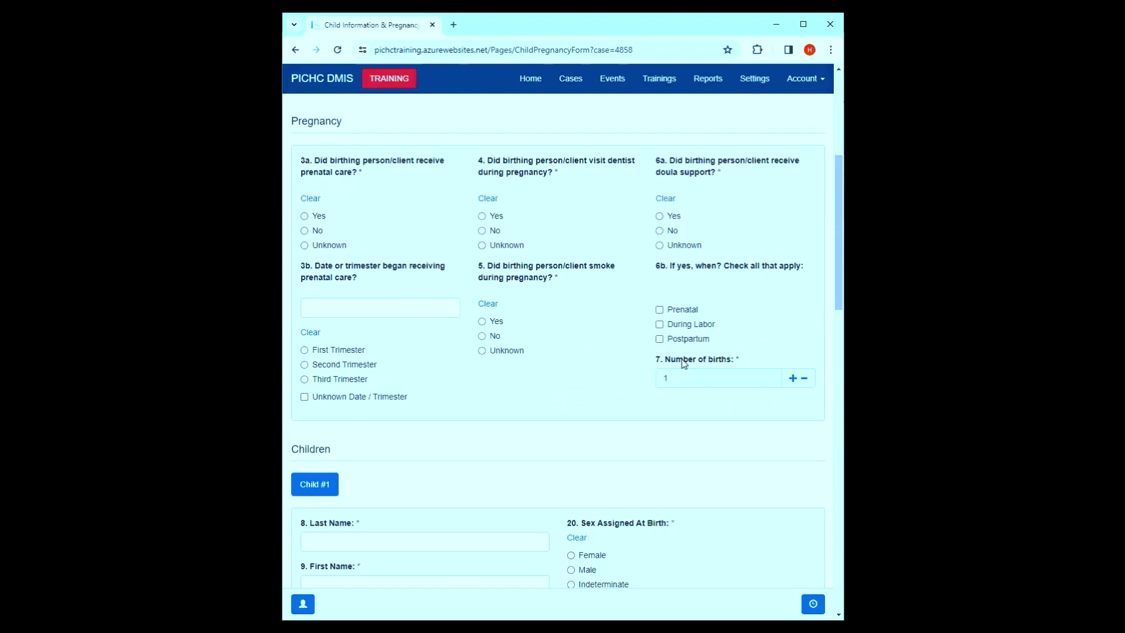
pyautogui.scroll(-20, 681, 368)
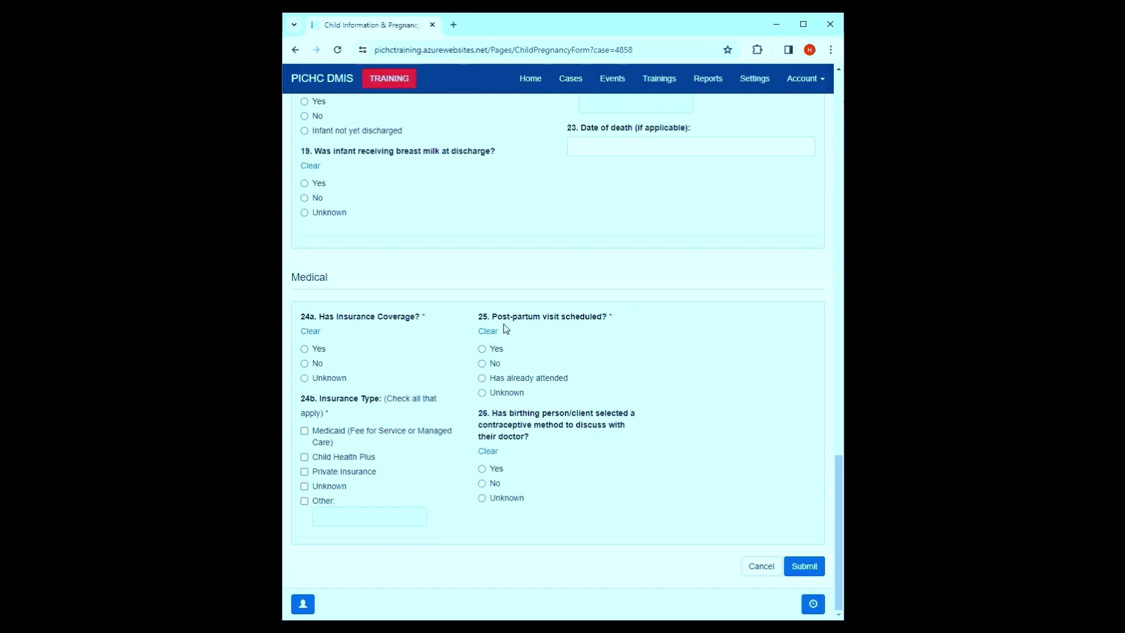
pyautogui.scroll(15, 504, 334)
pyautogui.scroll(7, 498, 339)
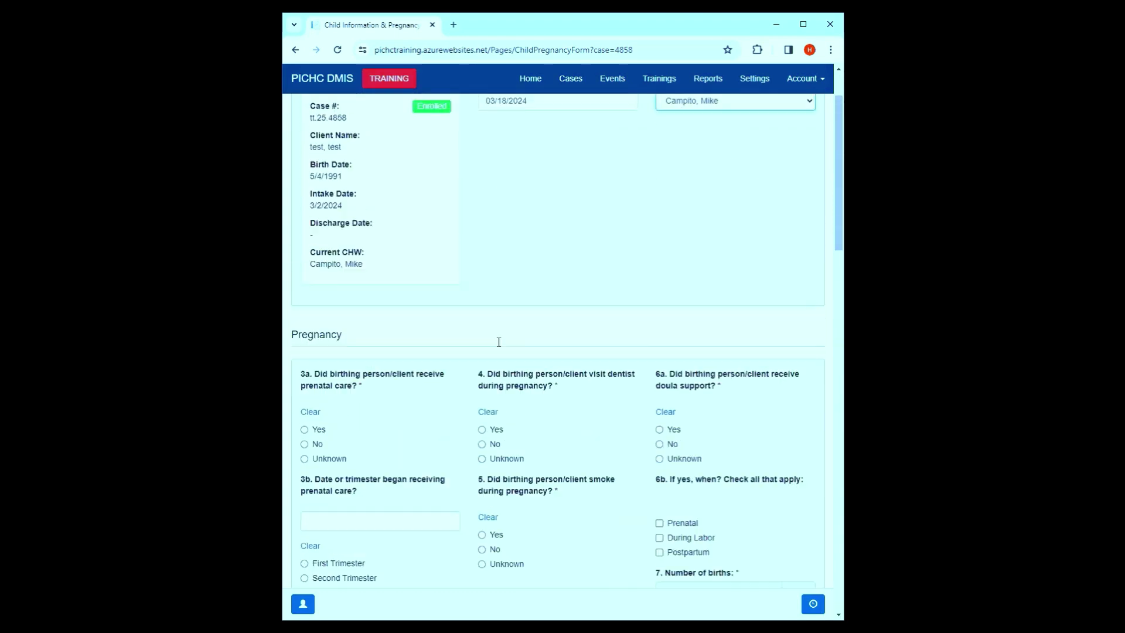
pyautogui.scroll(-2, 417, 520)
pyautogui.scroll(-1, 416, 520)
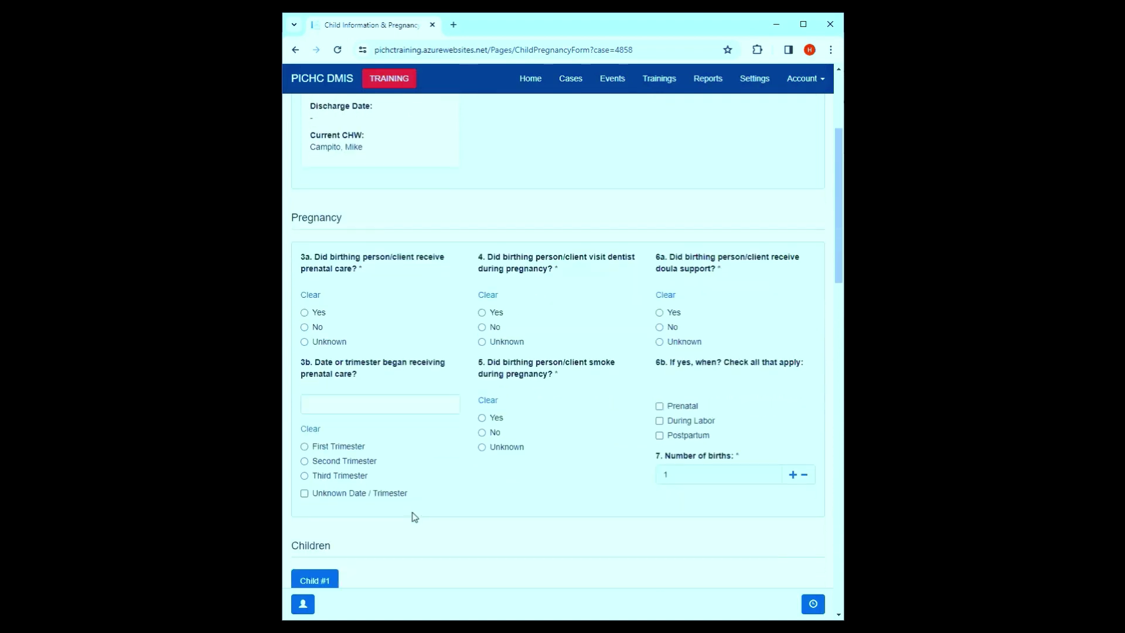
pyautogui.click(304, 312)
pyautogui.click(660, 312)
# - Answer Yes to insurance coverage (24a) and tick Child Health Plus
pyautogui.scroll(-15, 615, 450)
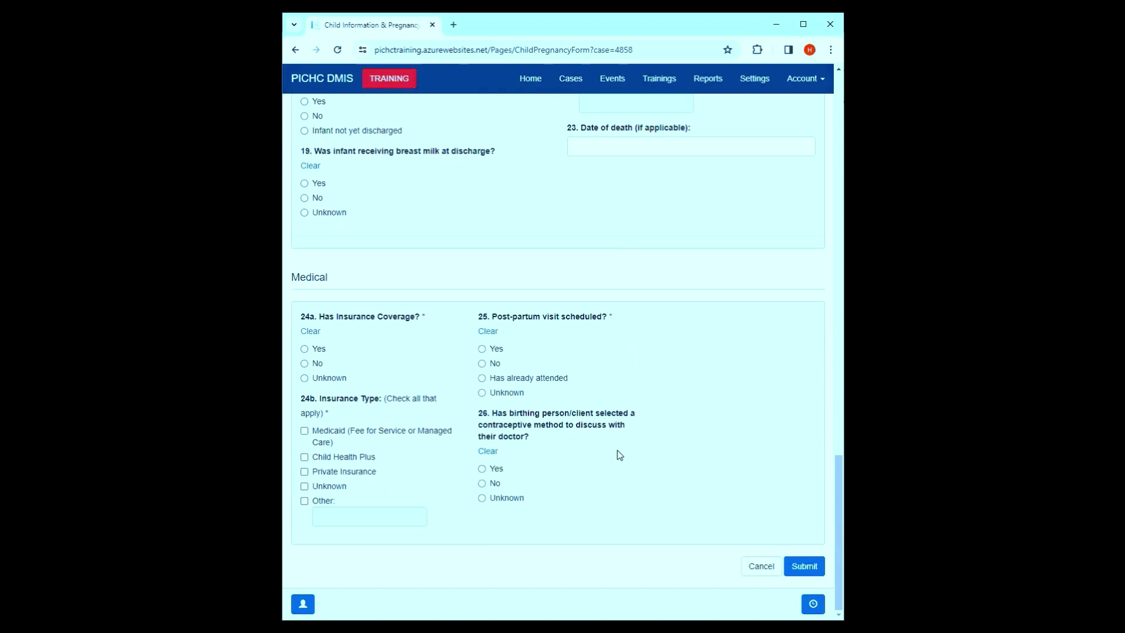
pyautogui.click(309, 350)
pyautogui.click(328, 458)
pyautogui.scroll(20, 502, 486)
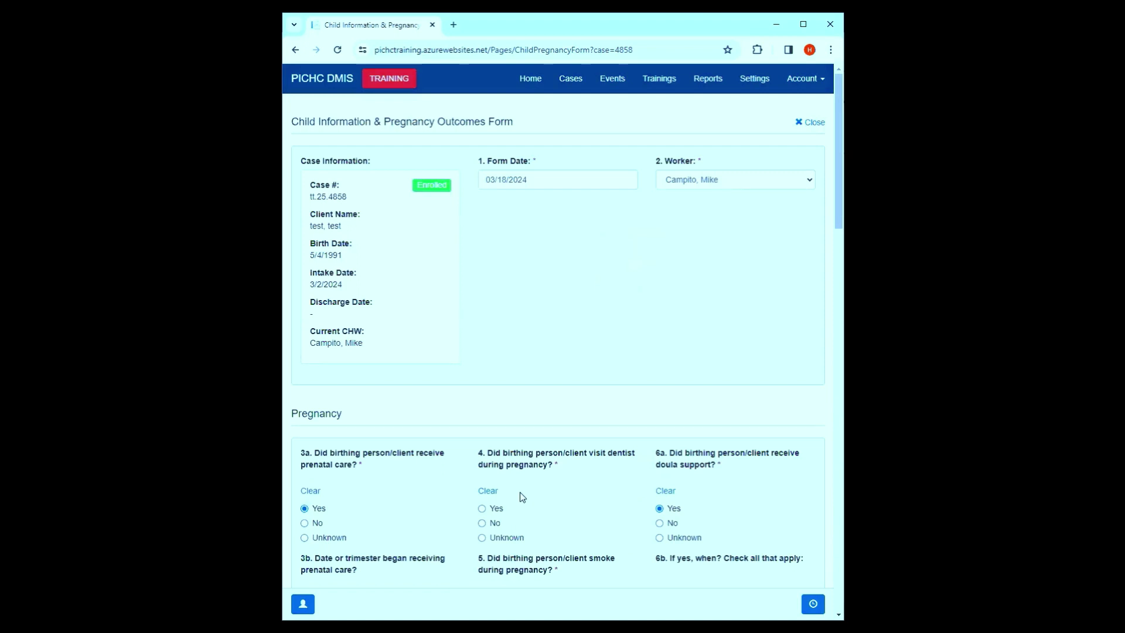
pyautogui.scroll(-4, 329, 399)
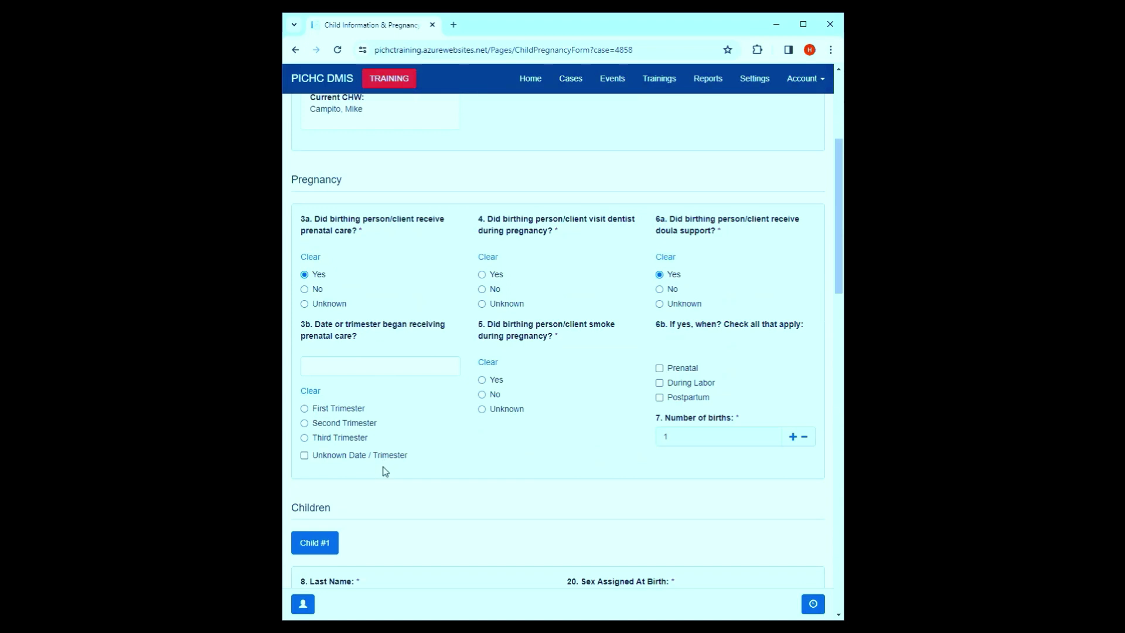
# - Set the prenatal care start date to 12/01/2023 and clear the 3b trimester answer
pyautogui.click(336, 424)
pyautogui.click(349, 373)
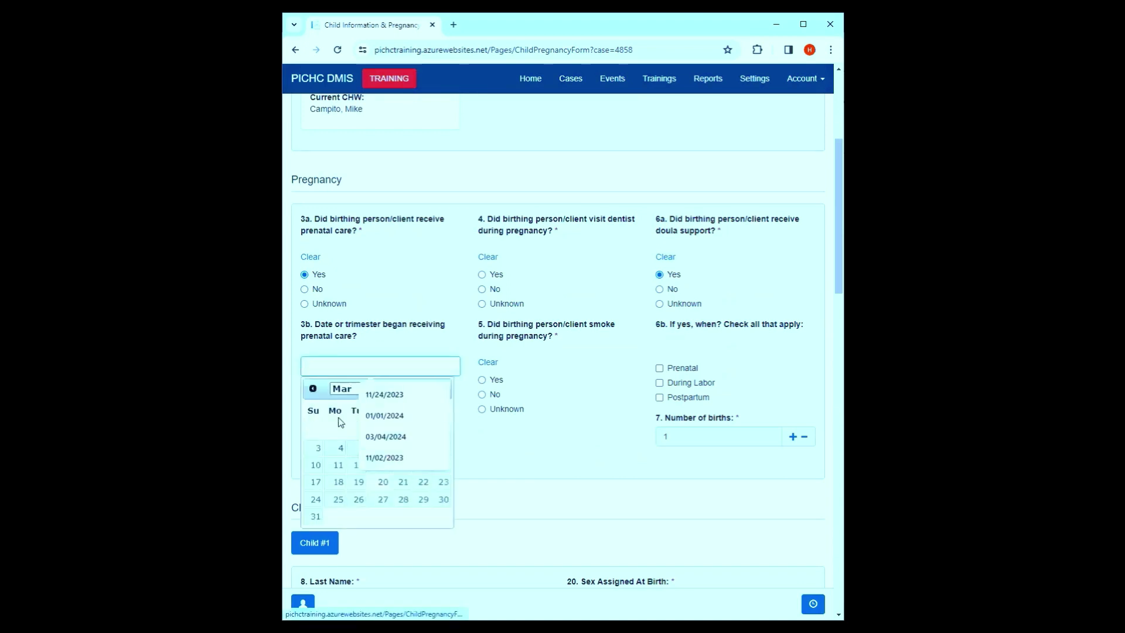
pyautogui.click(313, 389)
pyautogui.click(313, 389)
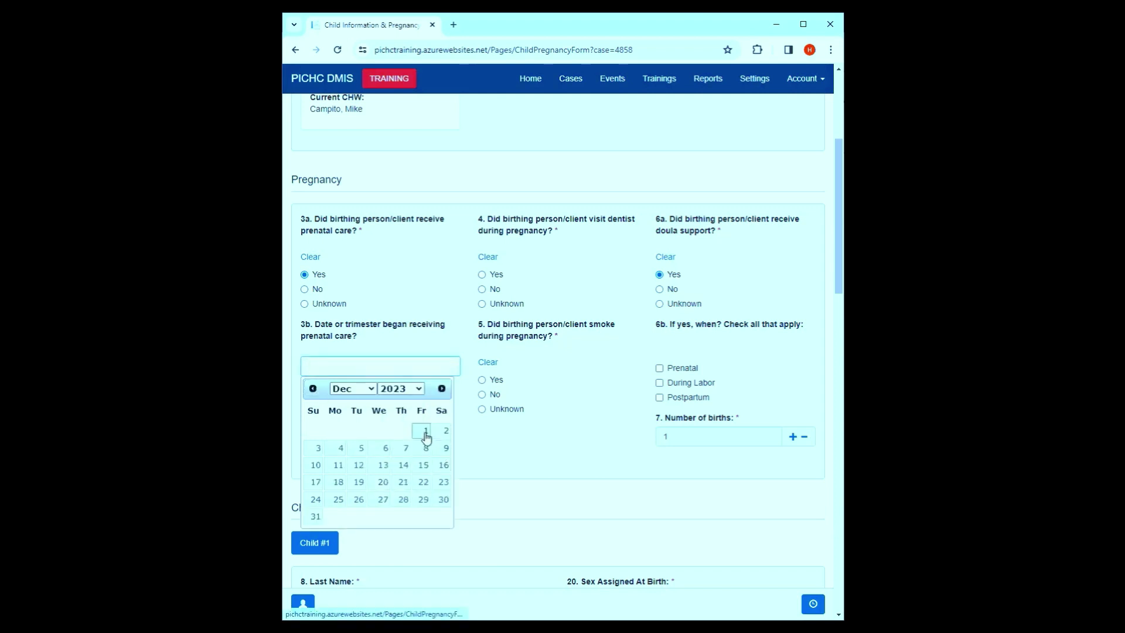
pyautogui.click(424, 432)
pyautogui.scroll(-1, 629, 448)
pyautogui.scroll(-10, 629, 448)
pyautogui.click(800, 565)
pyautogui.scroll(-10, 466, 388)
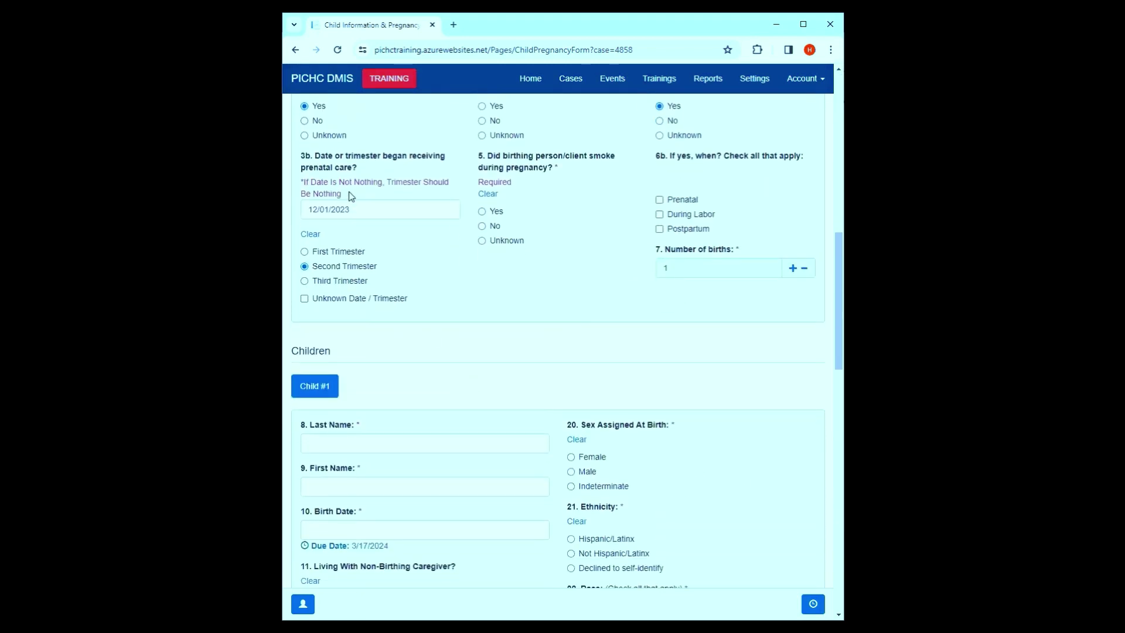
pyautogui.click(307, 235)
# - Answer Yes to the dentist visit, No to smoking, and raise births to 2
pyautogui.scroll(1, 728, 492)
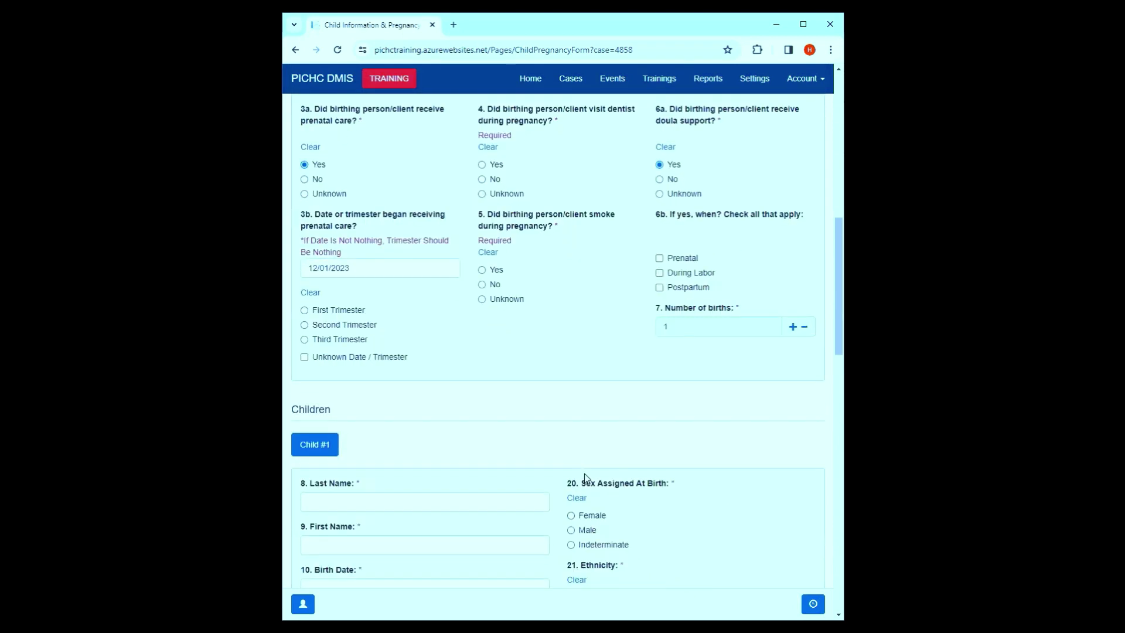
pyautogui.click(491, 166)
pyautogui.click(493, 284)
pyautogui.click(792, 328)
pyautogui.scroll(-1, 467, 315)
pyautogui.scroll(-2, 462, 342)
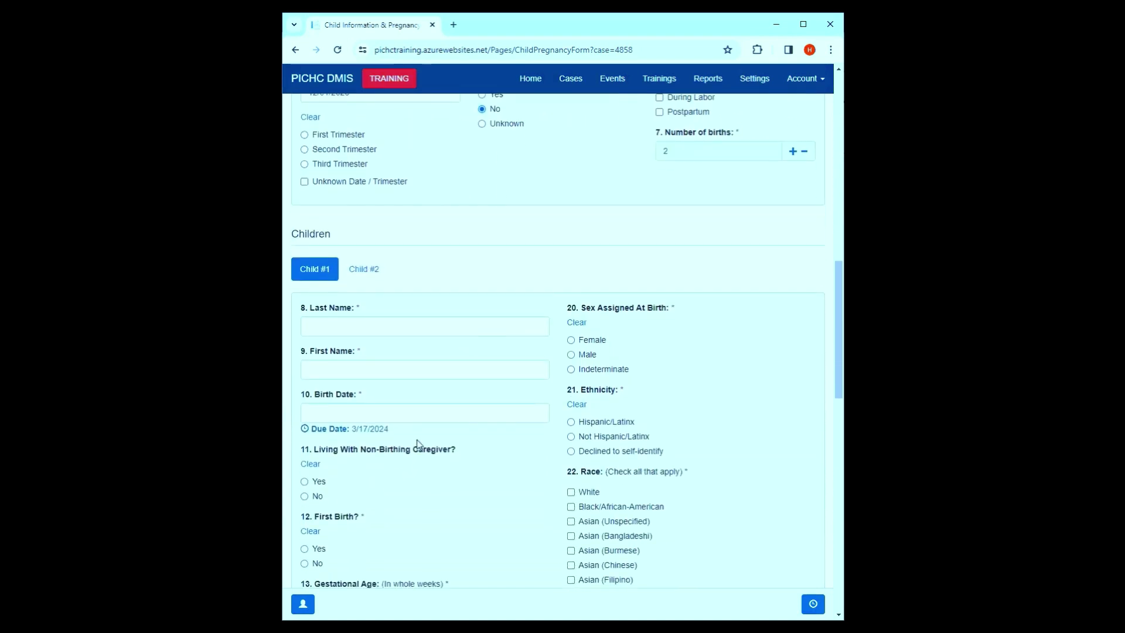
pyautogui.moveTo(399, 430); pyautogui.dragTo(294, 423)
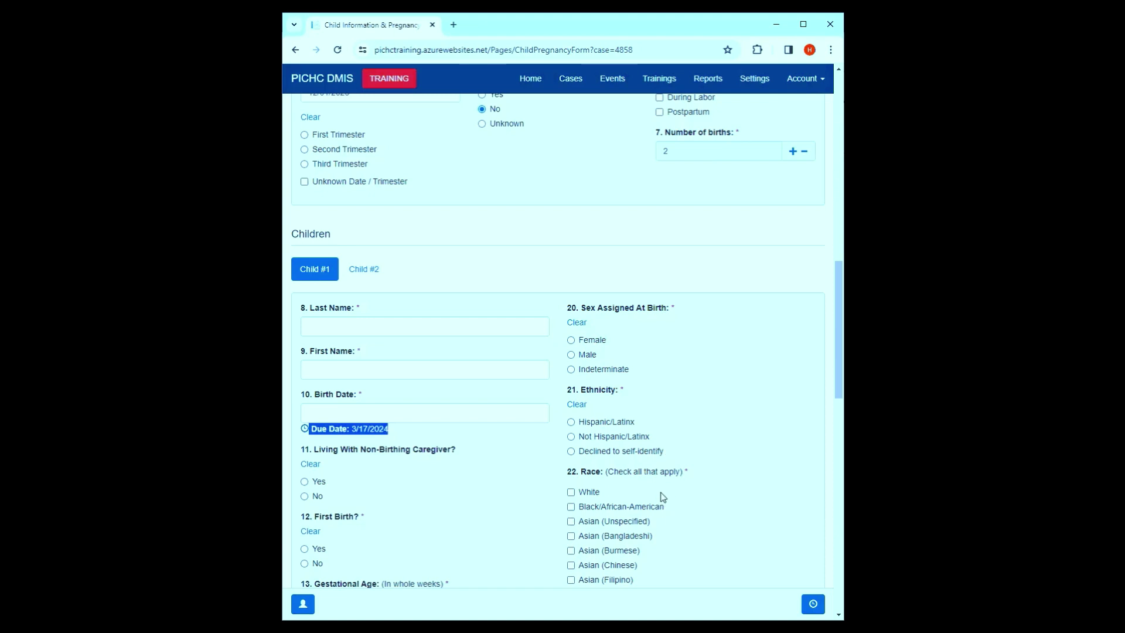
pyautogui.scroll(-3, 652, 491)
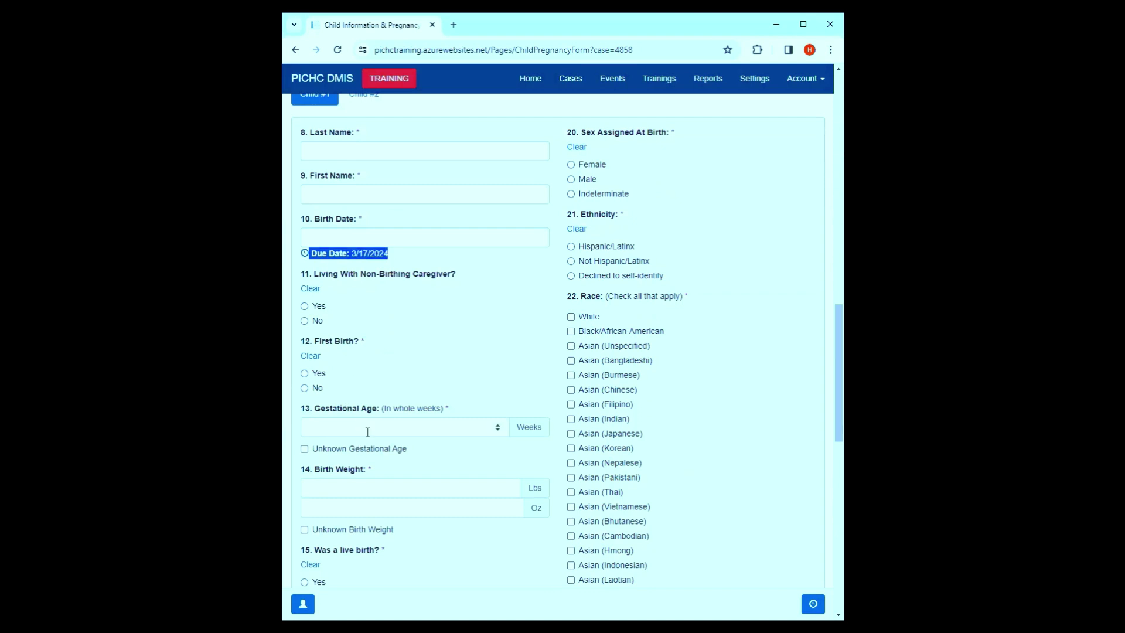
pyautogui.scroll(-2, 363, 477)
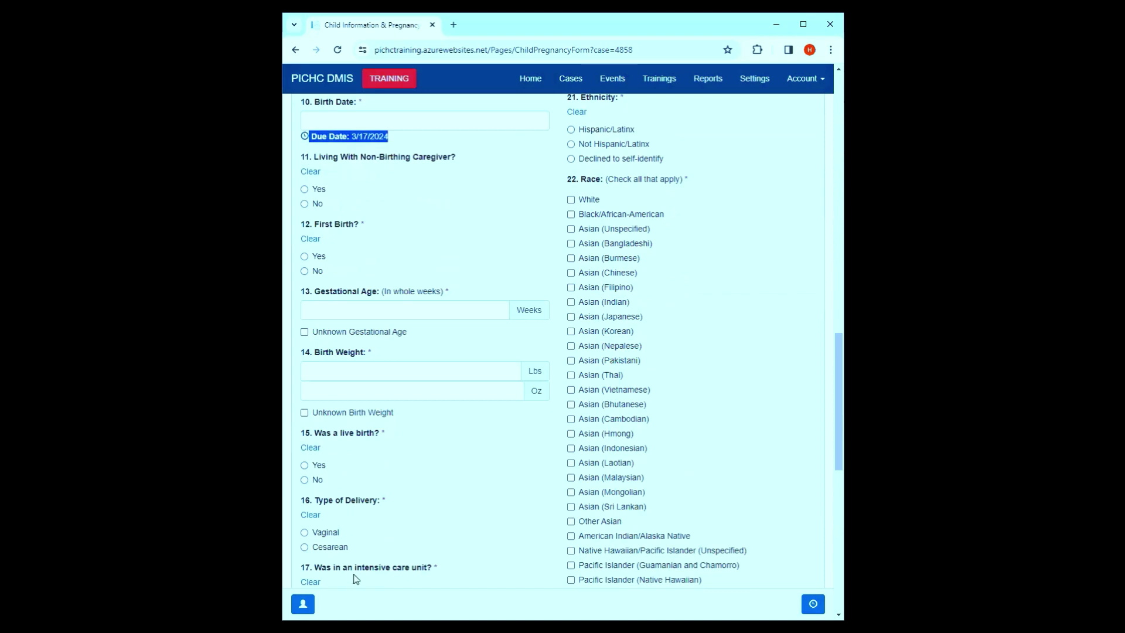
pyautogui.scroll(-2, 363, 519)
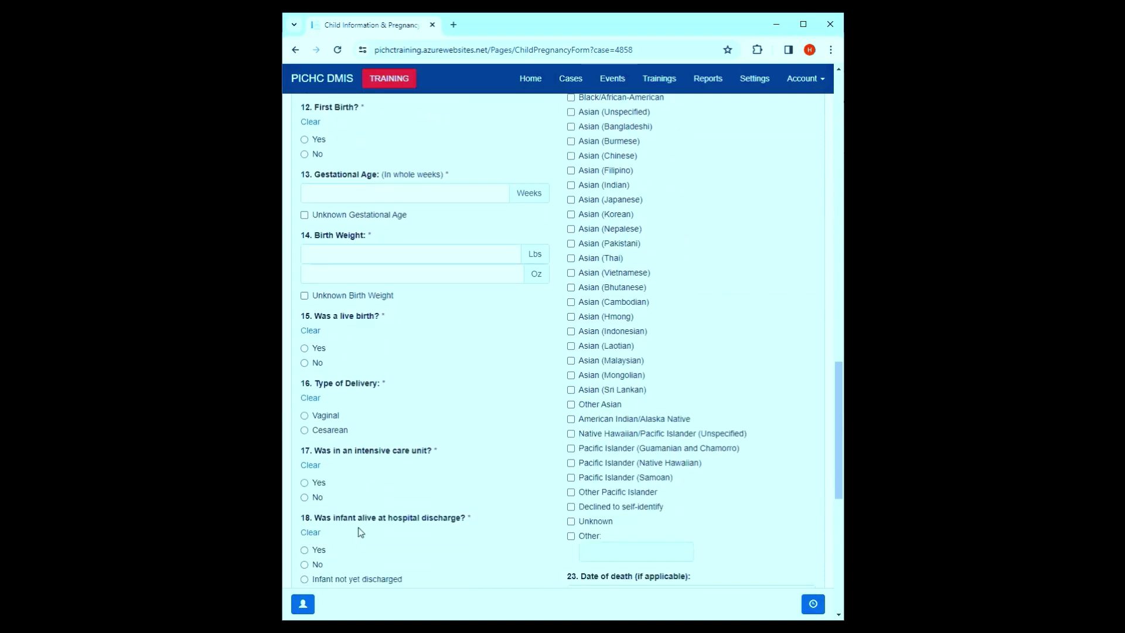
pyautogui.scroll(4, 678, 447)
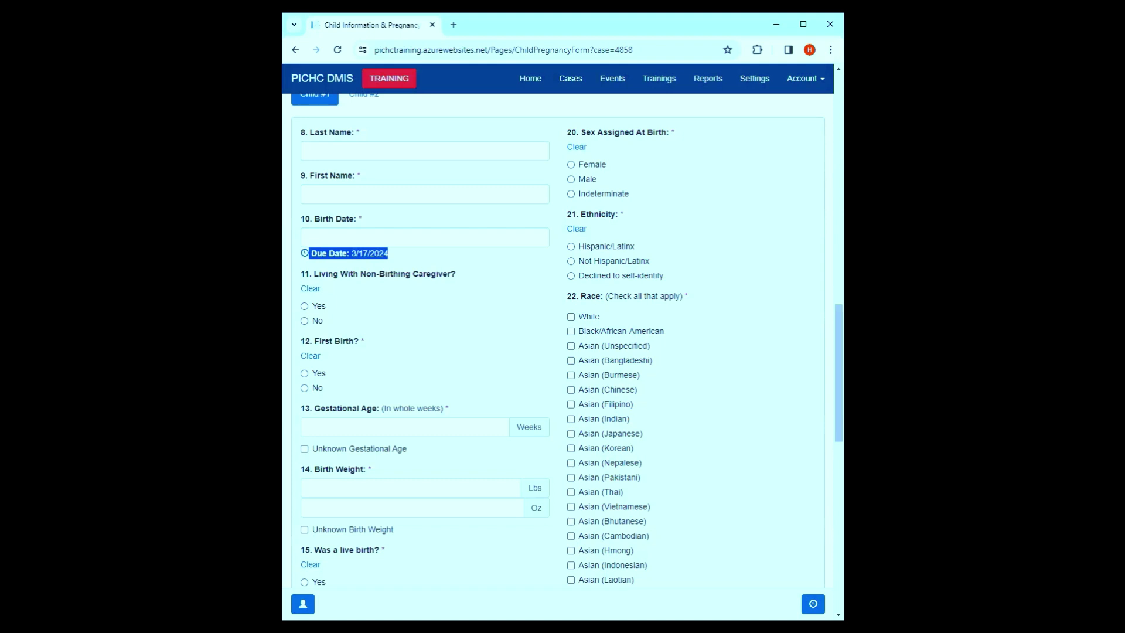
pyautogui.scroll(2, 404, 211)
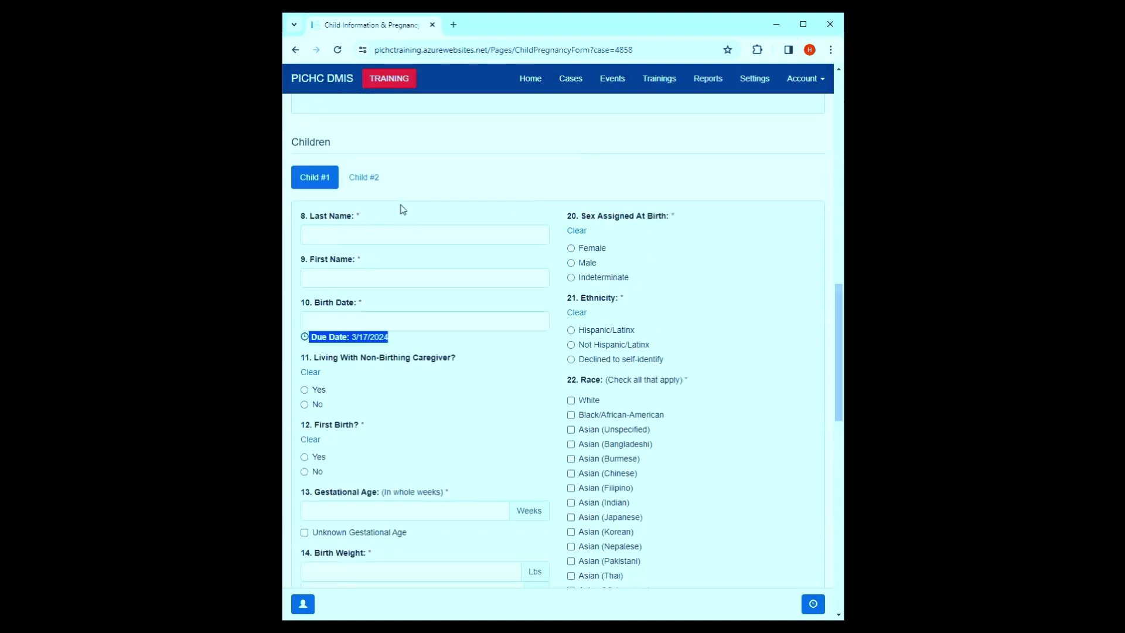
# - Enter Child #1 as last name 'Child', first name 'Right', born 03/17/2024
pyautogui.click(426, 266)
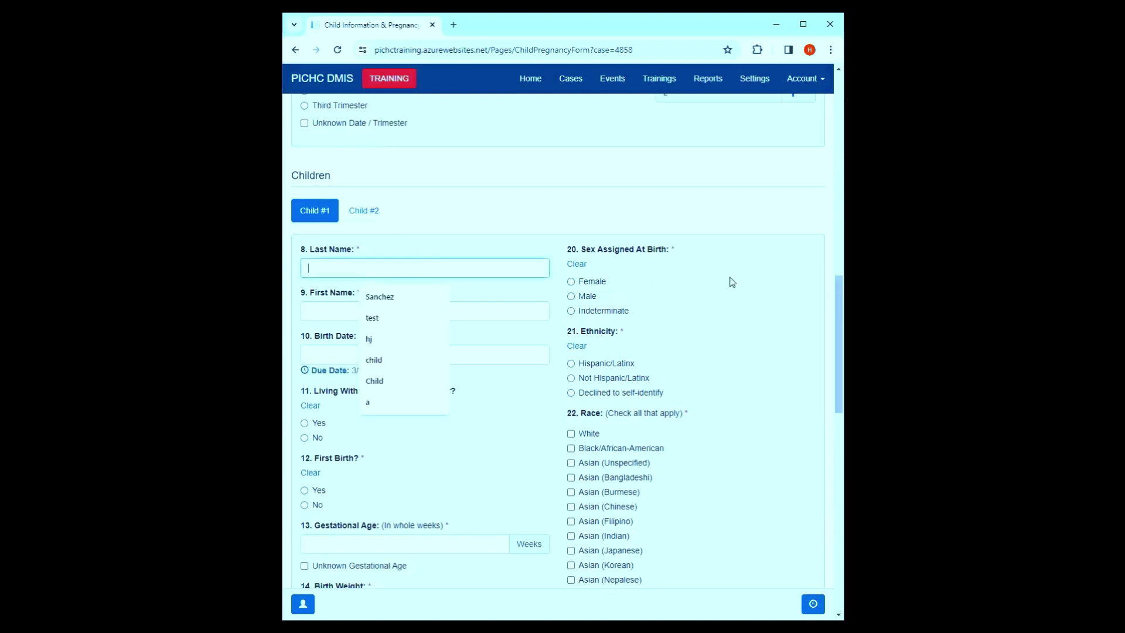
pyautogui.write('Right')
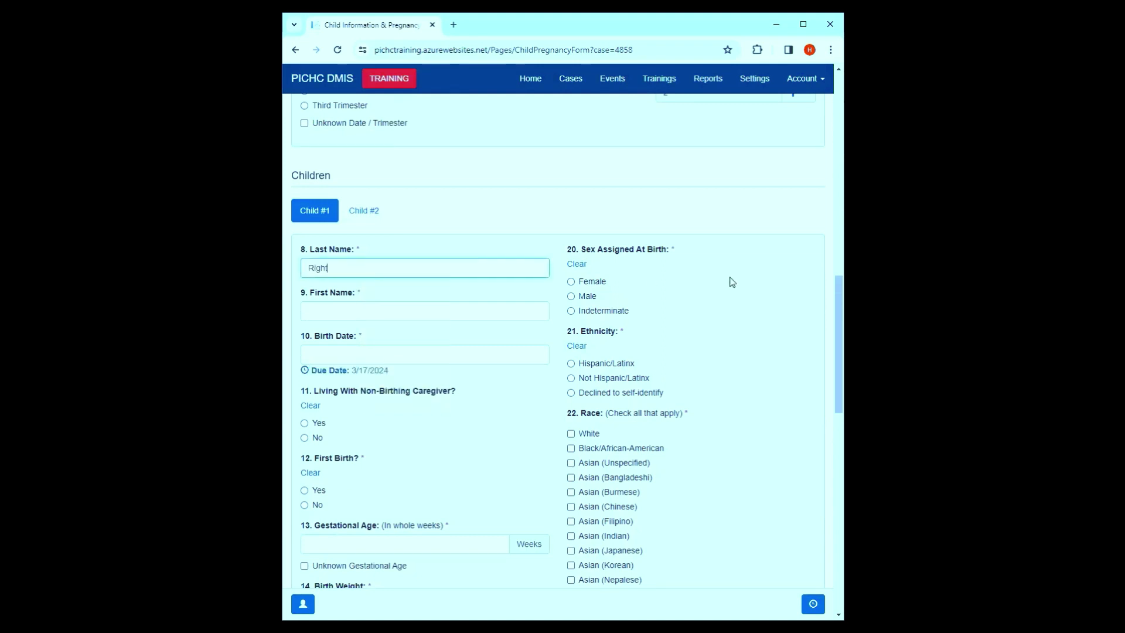
pyautogui.doubleClick(432, 268)
pyautogui.write('Child')
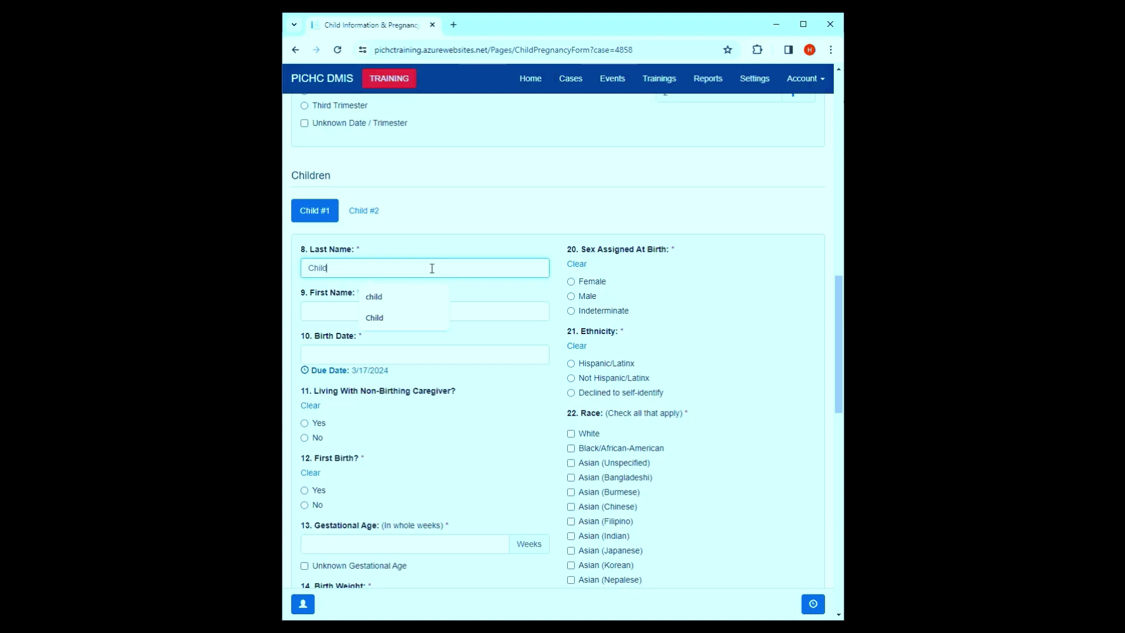
pyautogui.click(344, 305)
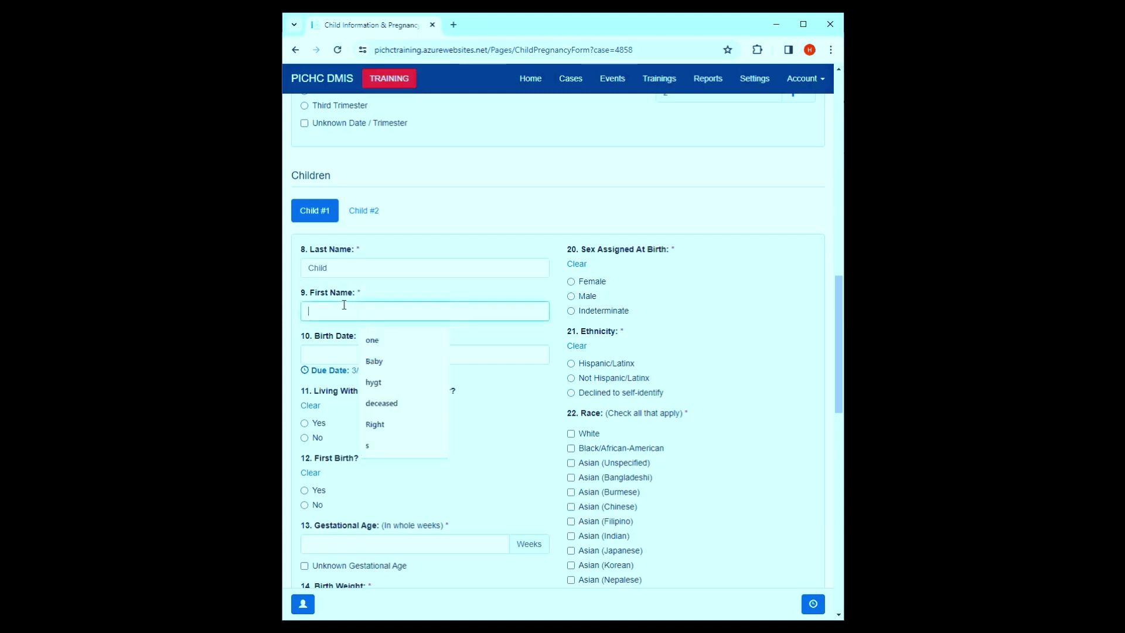
pyautogui.write('Right')
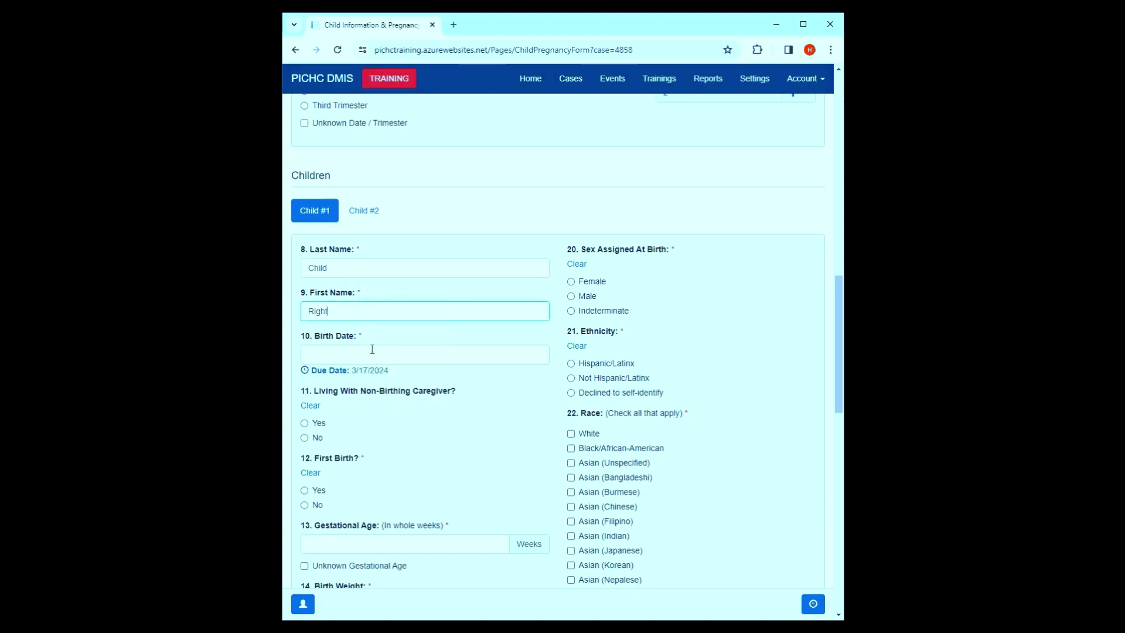
pyautogui.click(371, 355)
pyautogui.click(321, 423)
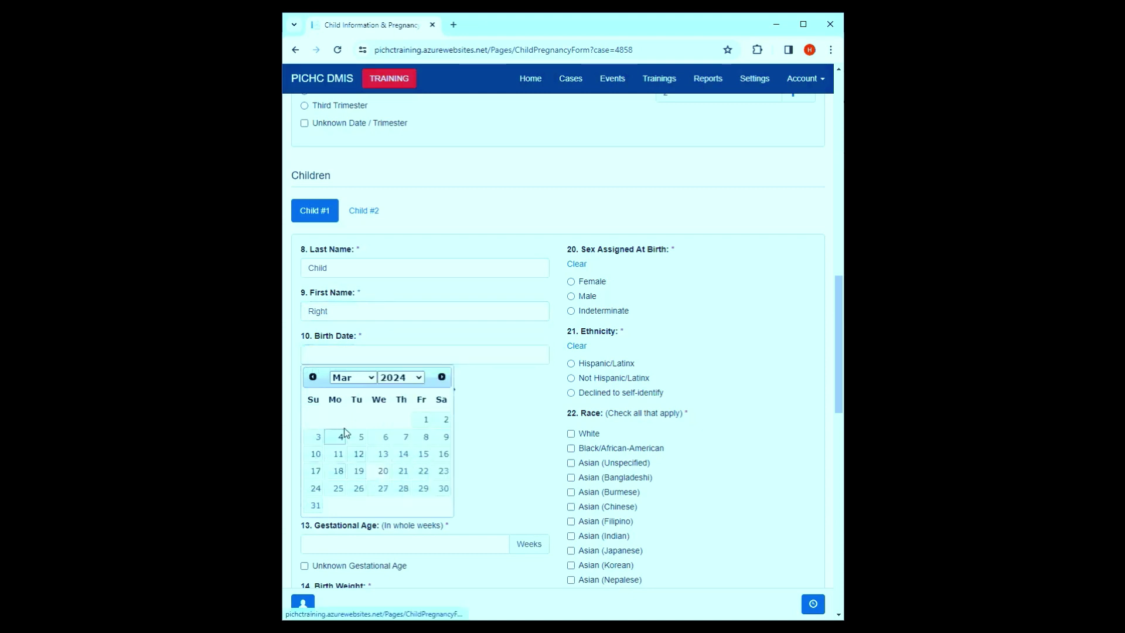
pyautogui.click(319, 473)
# - Answer No to non-birthing caregiver and first birth; mark gestational age and birth weight unknown
pyautogui.scroll(-3, 418, 345)
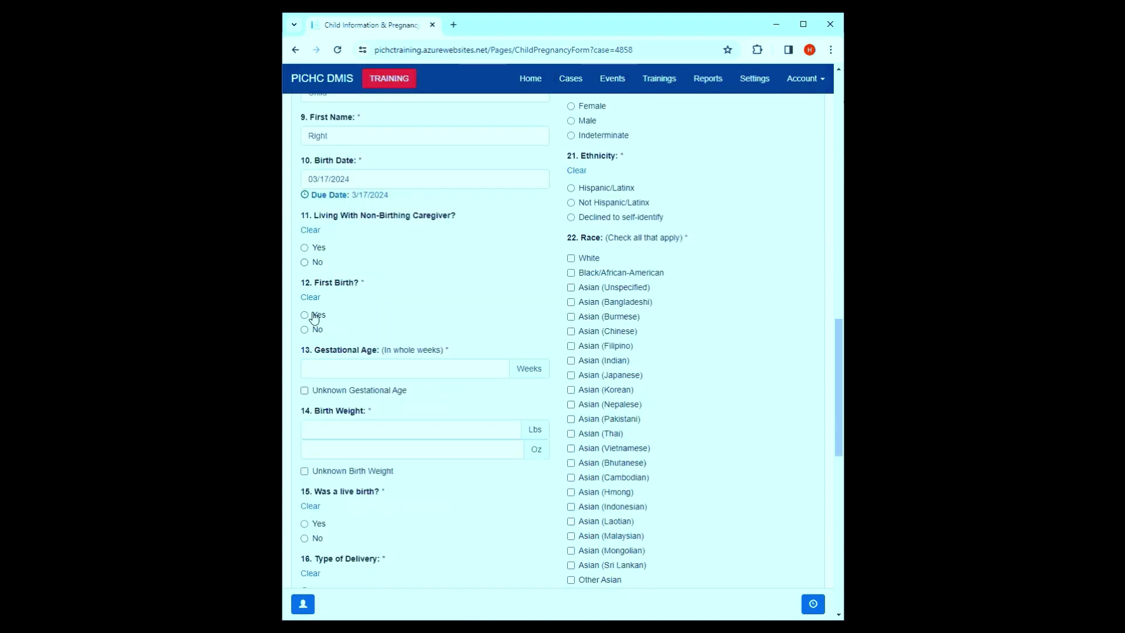
pyautogui.click(314, 264)
pyautogui.click(317, 317)
pyautogui.scroll(-1, 321, 326)
pyautogui.click(317, 271)
pyautogui.click(339, 333)
pyautogui.click(329, 414)
pyautogui.scroll(-1, 440, 384)
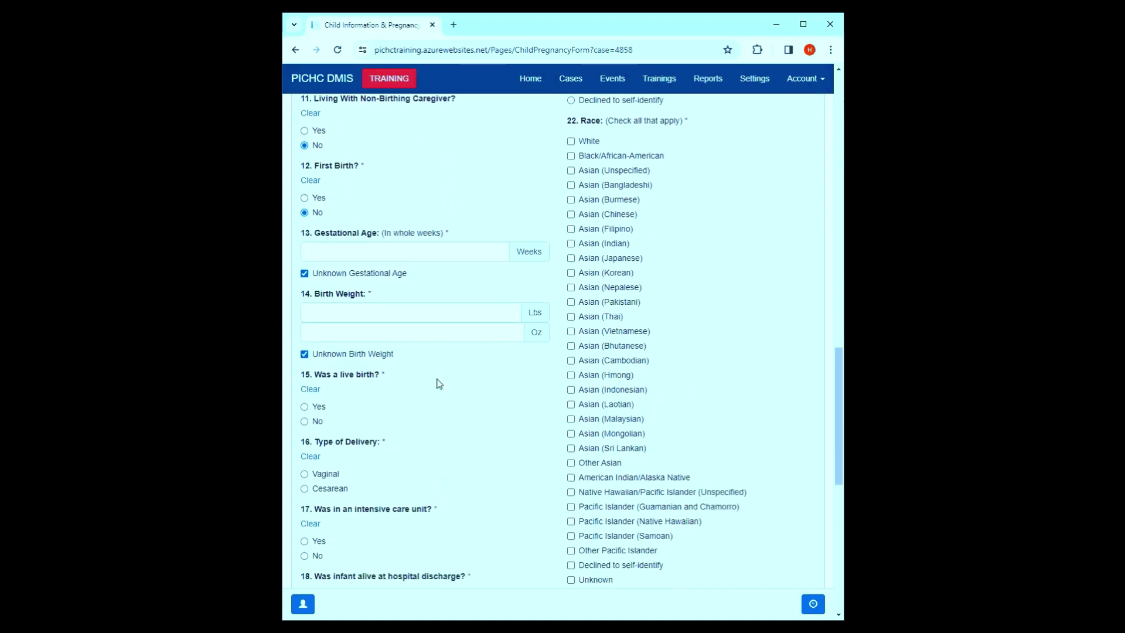
pyautogui.scroll(-1, 428, 384)
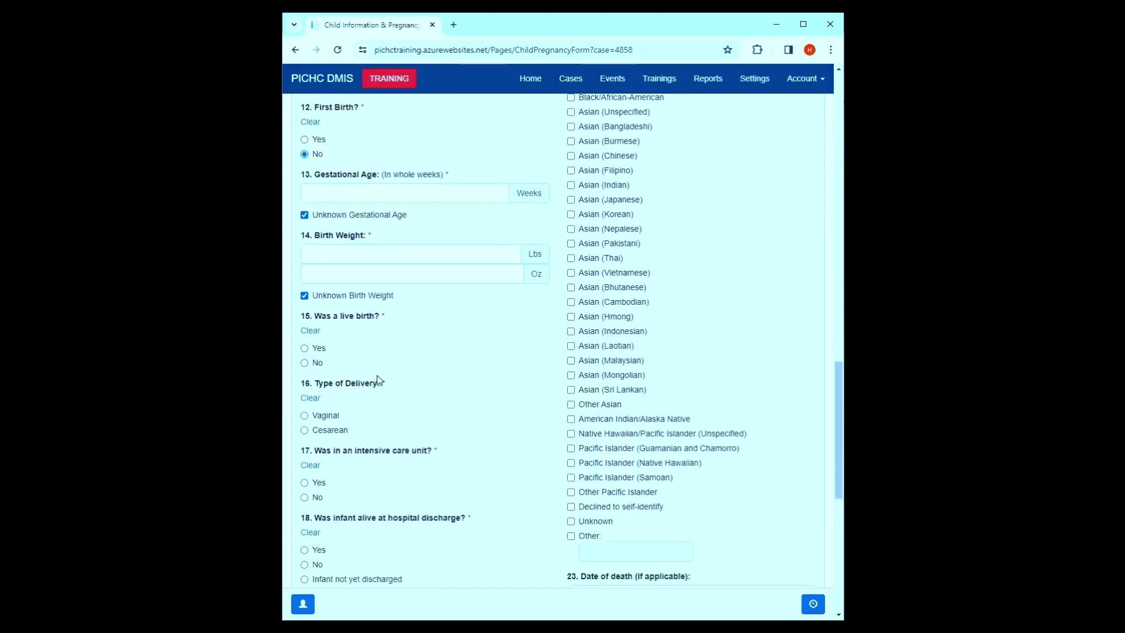
# - Record a live birth, no ICU stay, alive at discharge, and breast milk at discharge
pyautogui.click(305, 349)
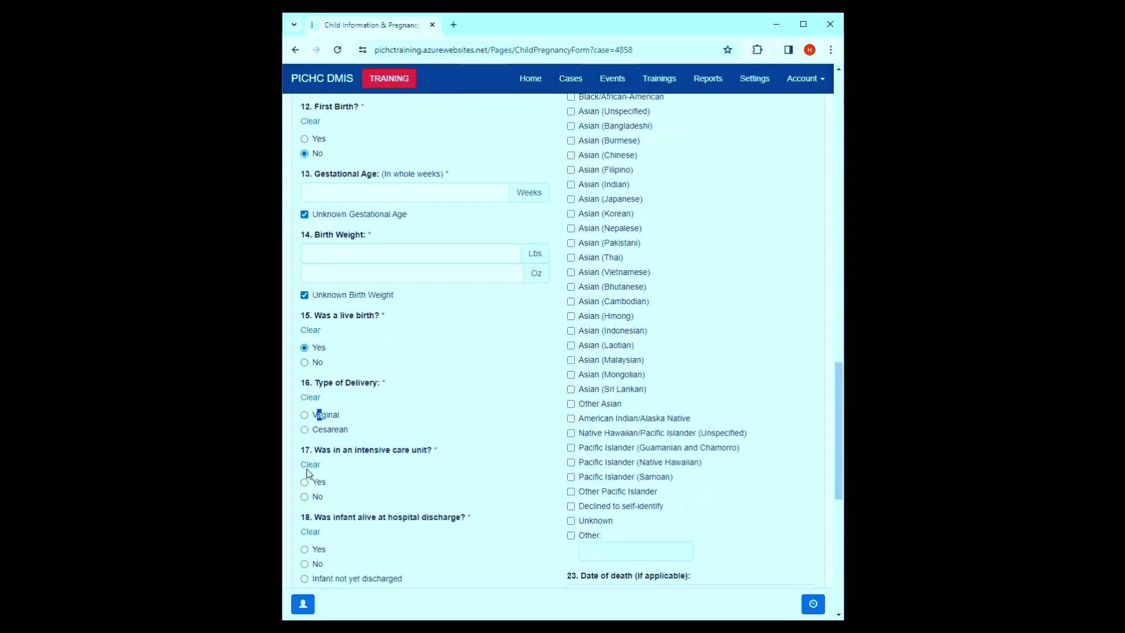
pyautogui.scroll(-2, 322, 413)
pyautogui.click(306, 381)
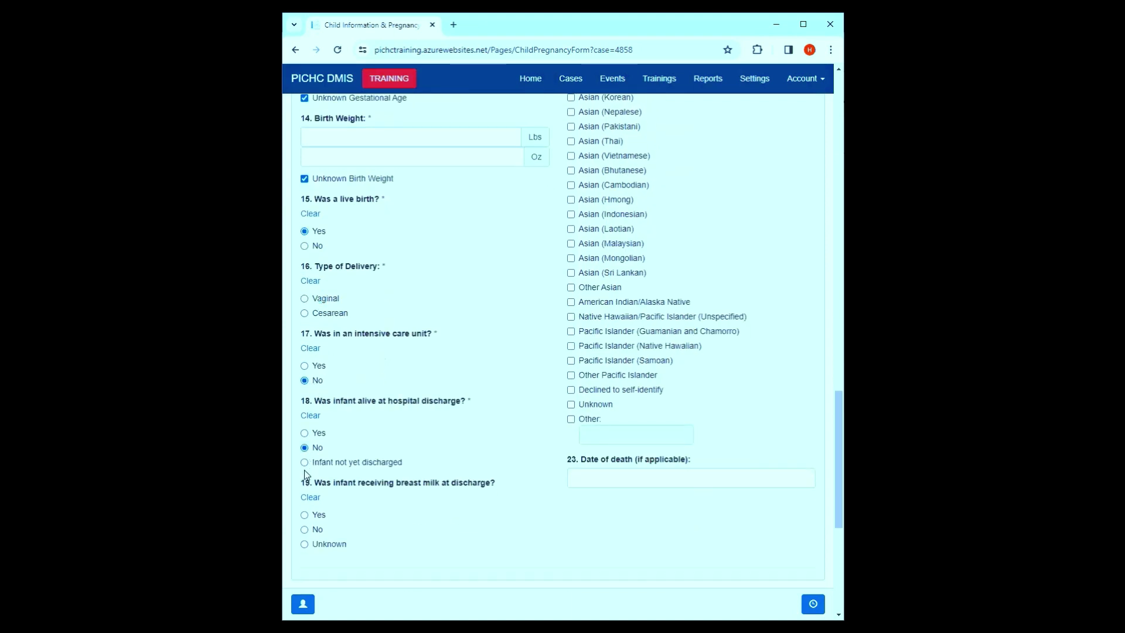
pyautogui.click(304, 432)
pyautogui.click(304, 514)
# - Set Child #1 as female, Hispanic/Latinx, race Asian (Vietnamese) and Asian (Hmong)
pyautogui.scroll(7, 620, 322)
pyautogui.click(581, 226)
pyautogui.click(587, 306)
pyautogui.scroll(-4, 605, 334)
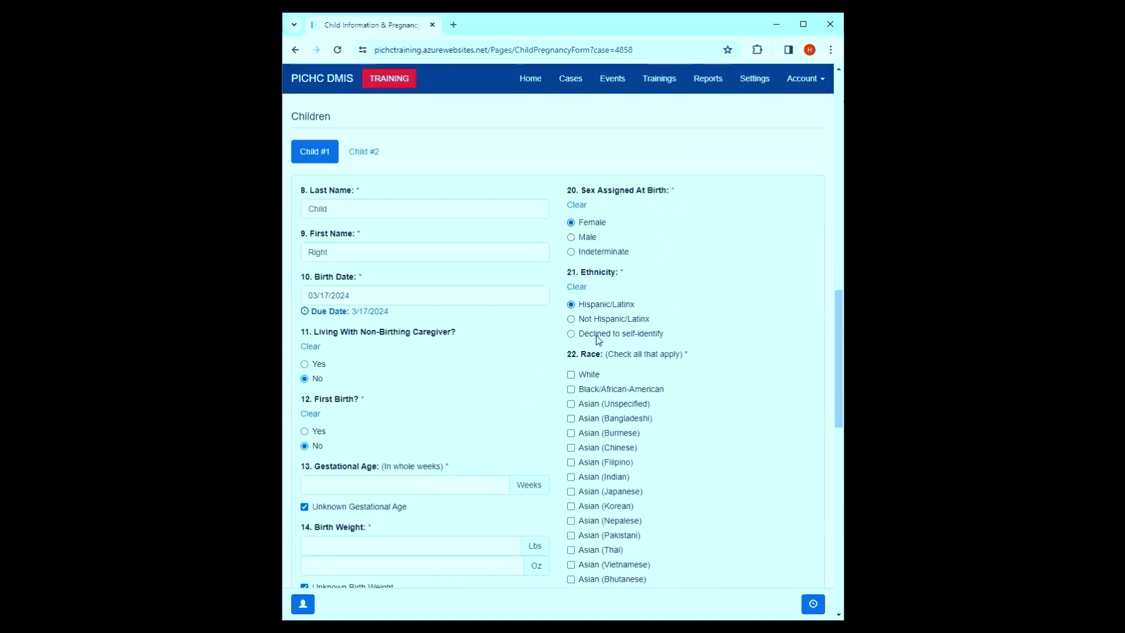
pyautogui.click(604, 334)
pyautogui.click(593, 379)
pyautogui.scroll(-5, 647, 407)
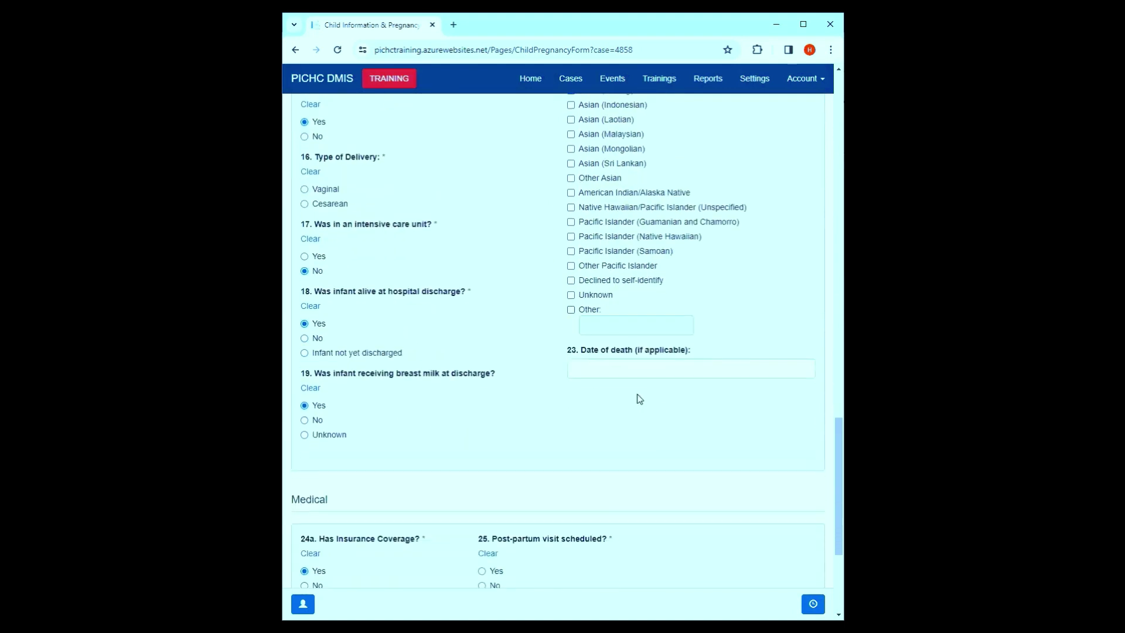
pyautogui.scroll(-3, 577, 419)
# - On the Child #2 tab, enter last name 'Wrong' and birth date 03/18/2024
pyautogui.scroll(12, 763, 276)
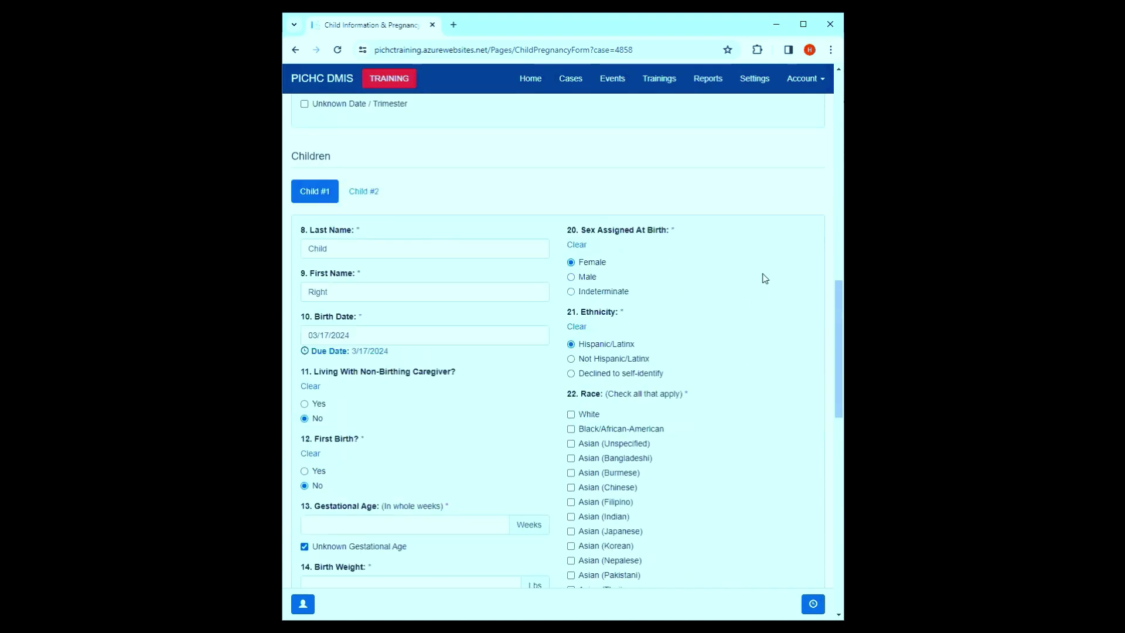
pyautogui.click(367, 234)
pyautogui.click(360, 285)
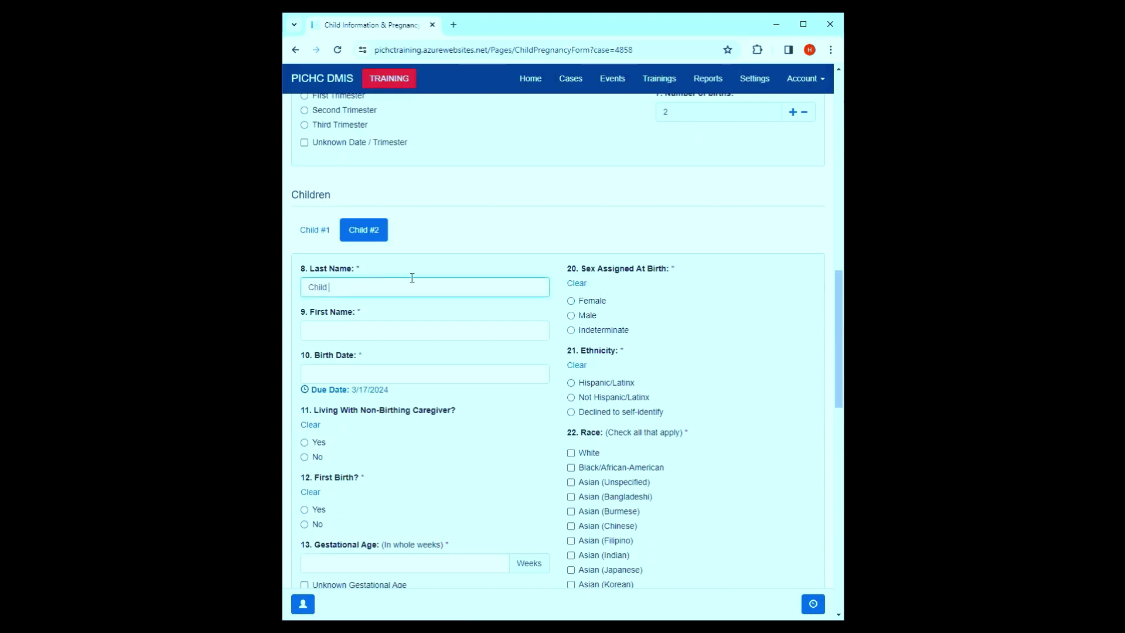
pyautogui.write('Wrong')
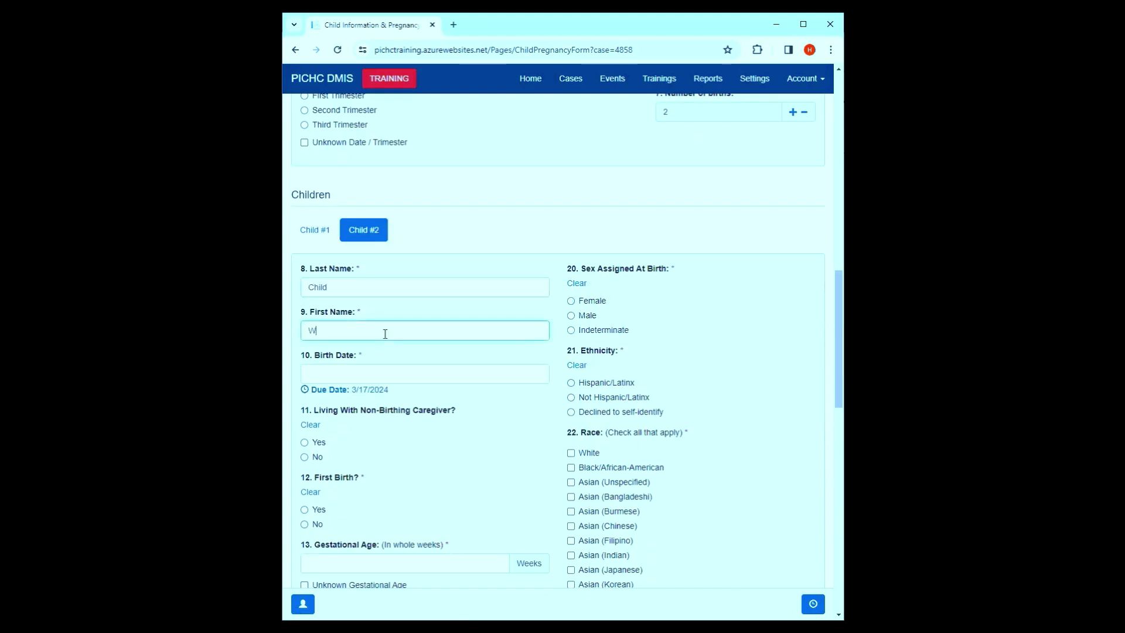
pyautogui.click(360, 368)
pyautogui.click(334, 491)
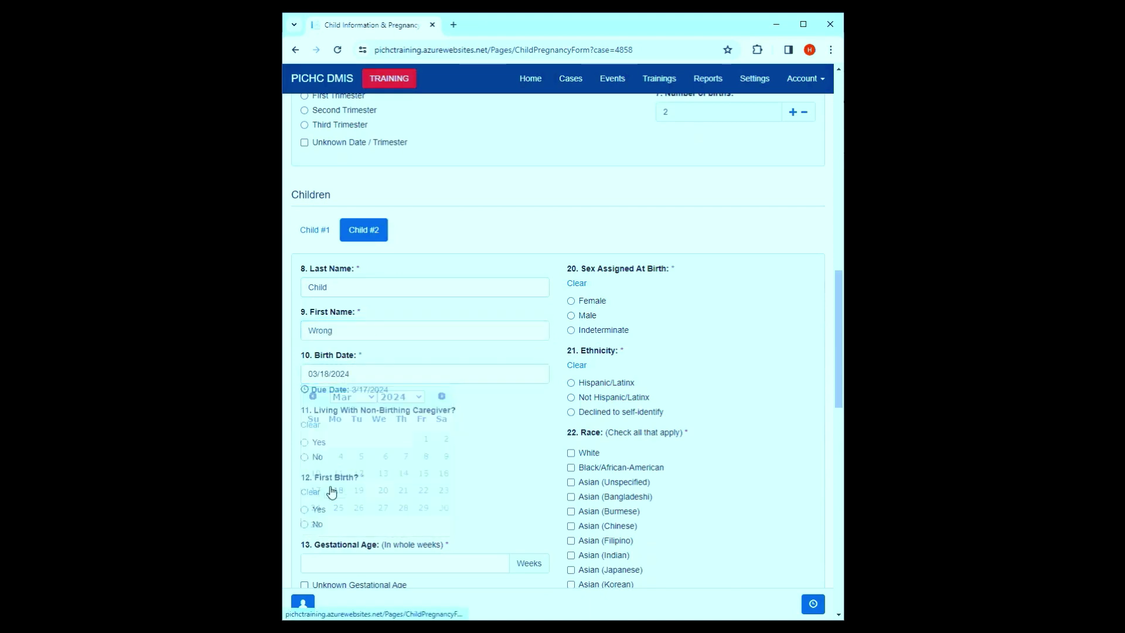
# - Answer No to non-birthing caregiver and first birth; mark gestational age and birth weight unknown
pyautogui.scroll(-2, 428, 335)
pyautogui.click(305, 340)
pyautogui.click(304, 408)
pyautogui.scroll(-2, 304, 410)
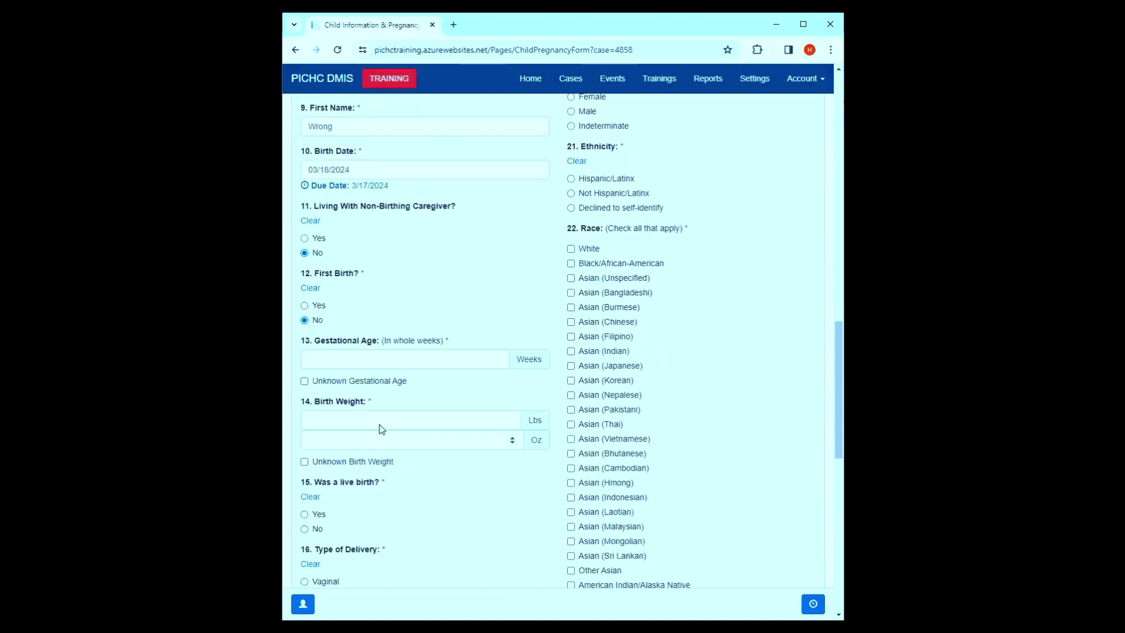
pyautogui.click(352, 351)
pyautogui.click(355, 432)
# - Record a live vaginal birth, no ICU stay, and infant alive at discharge
pyautogui.scroll(-2, 345, 449)
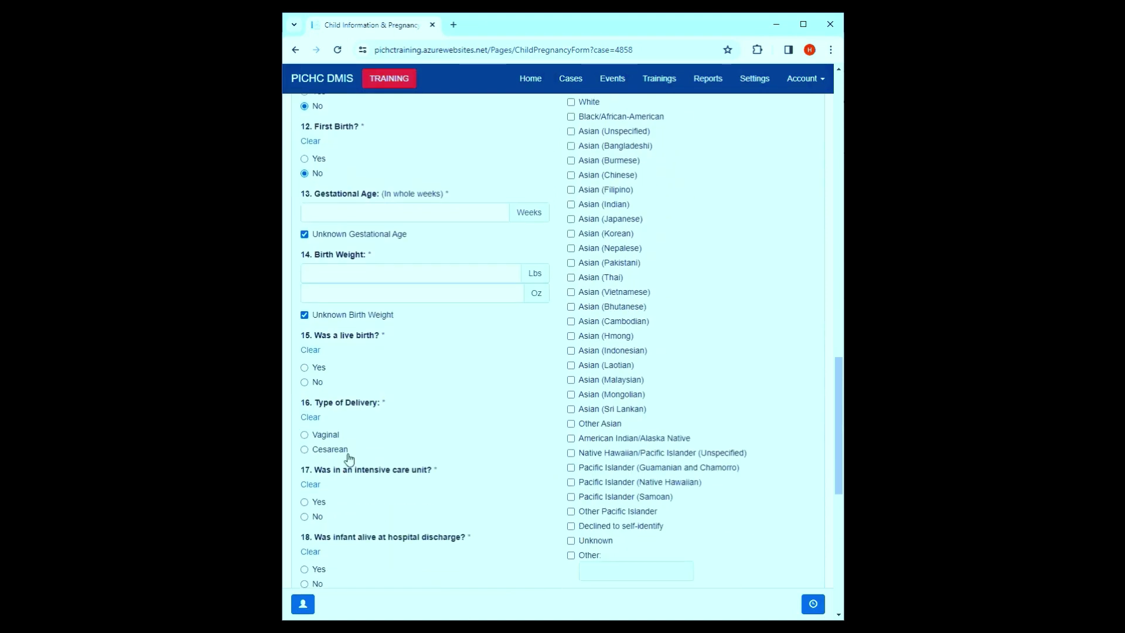
pyautogui.click(316, 368)
pyautogui.click(305, 434)
pyautogui.scroll(-3, 309, 437)
pyautogui.click(304, 341)
pyautogui.click(316, 398)
# - Set Child #2 as male, Hispanic/Latinx, Guamanian and Chamorro, then submit the form
pyautogui.scroll(8, 605, 394)
pyautogui.click(588, 259)
pyautogui.click(591, 328)
pyautogui.scroll(-2, 593, 420)
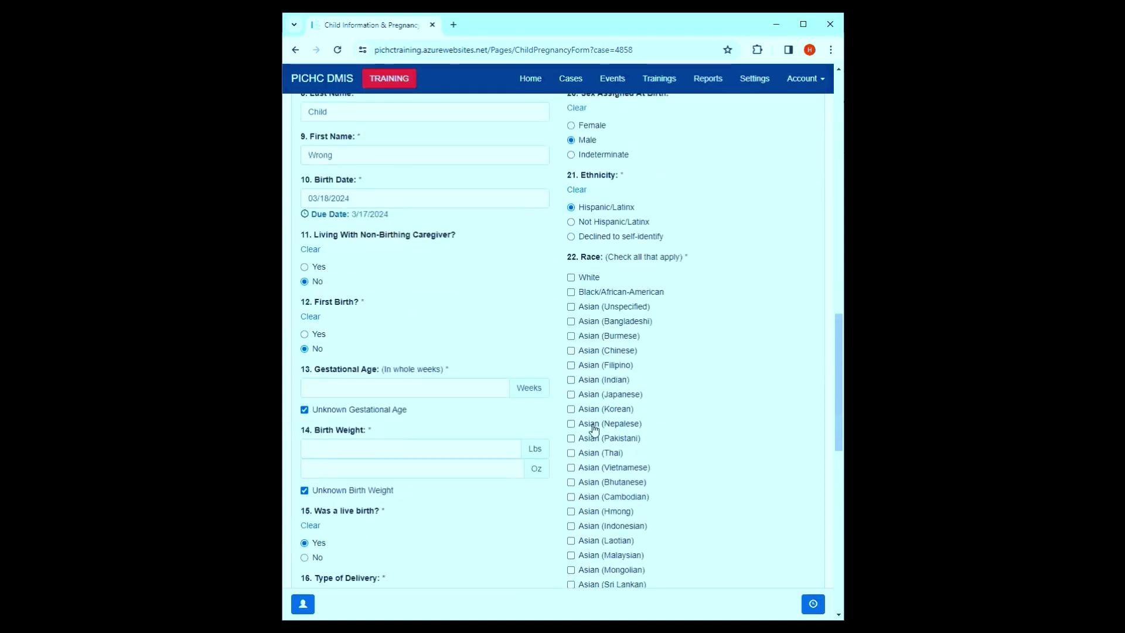
pyautogui.scroll(-3, 597, 477)
pyautogui.click(597, 468)
pyautogui.scroll(-6, 604, 475)
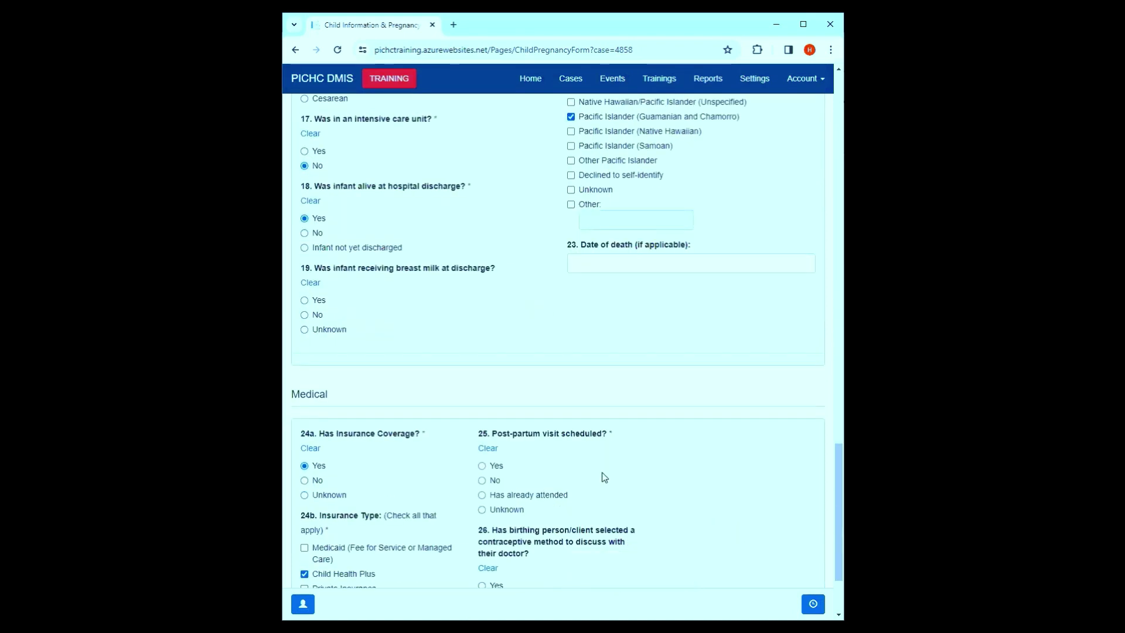
pyautogui.scroll(-2, 806, 520)
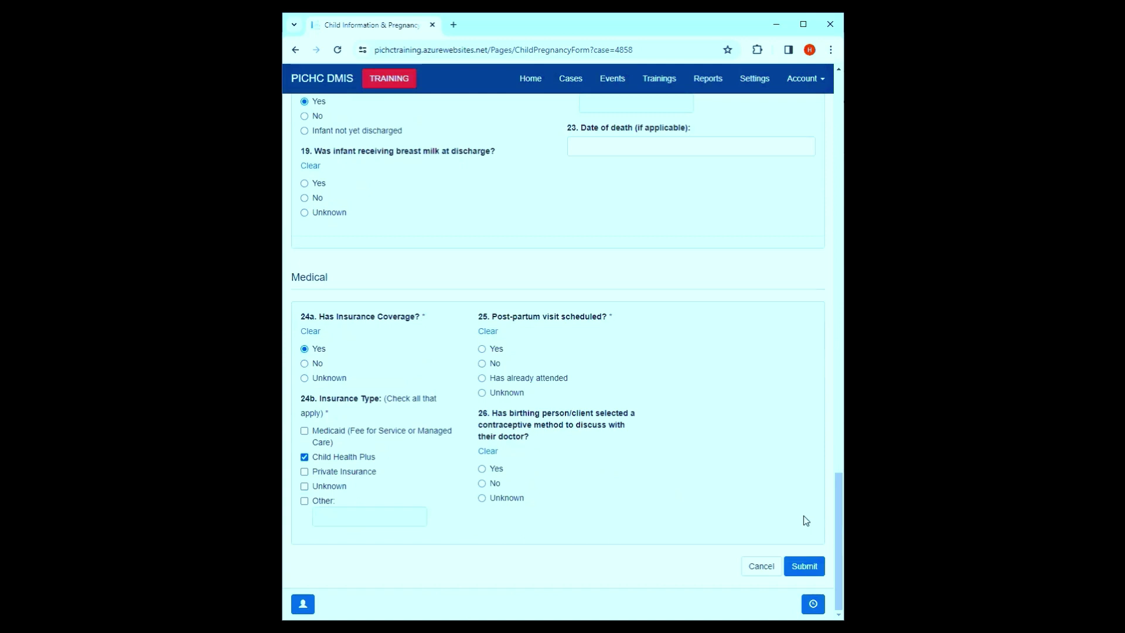
pyautogui.click(816, 558)
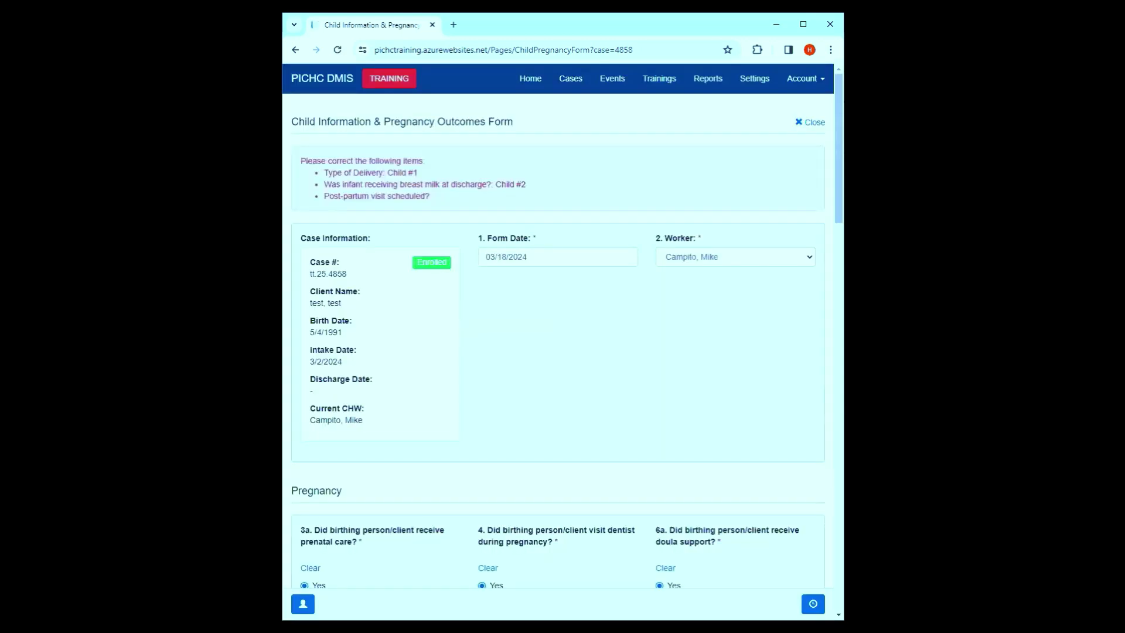
# - Set Child #1 delivery type to Vaginal and Child #2 breast milk at discharge to Yes
pyautogui.scroll(-12, 555, 320)
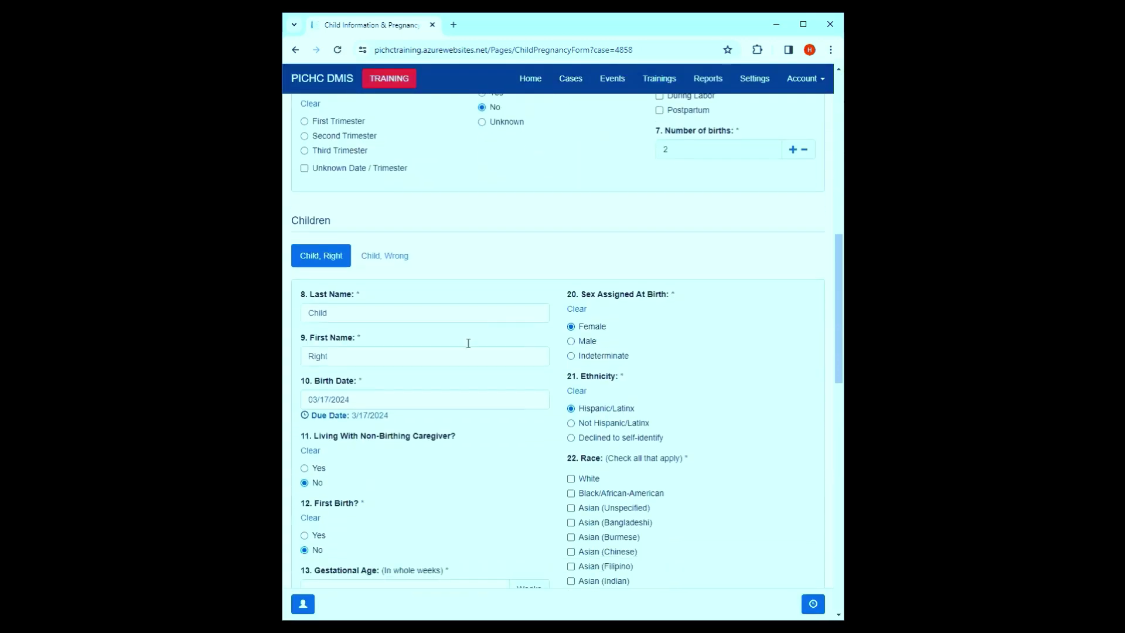
pyautogui.scroll(-3, 351, 442)
pyautogui.click(331, 472)
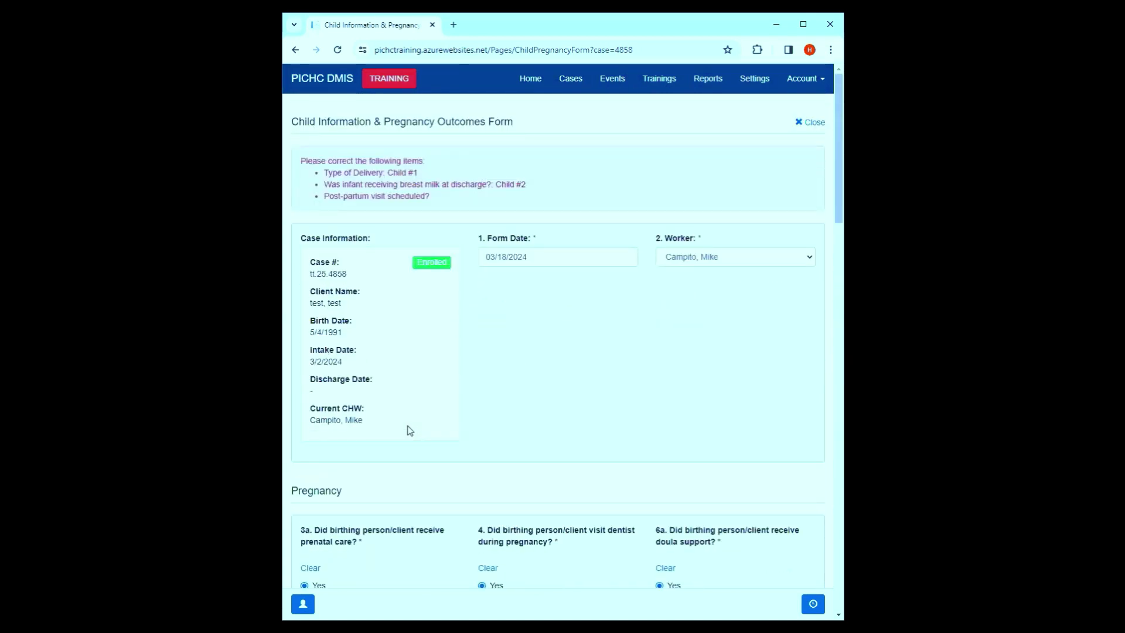
pyautogui.scroll(-20, 411, 430)
pyautogui.scroll(19, 410, 430)
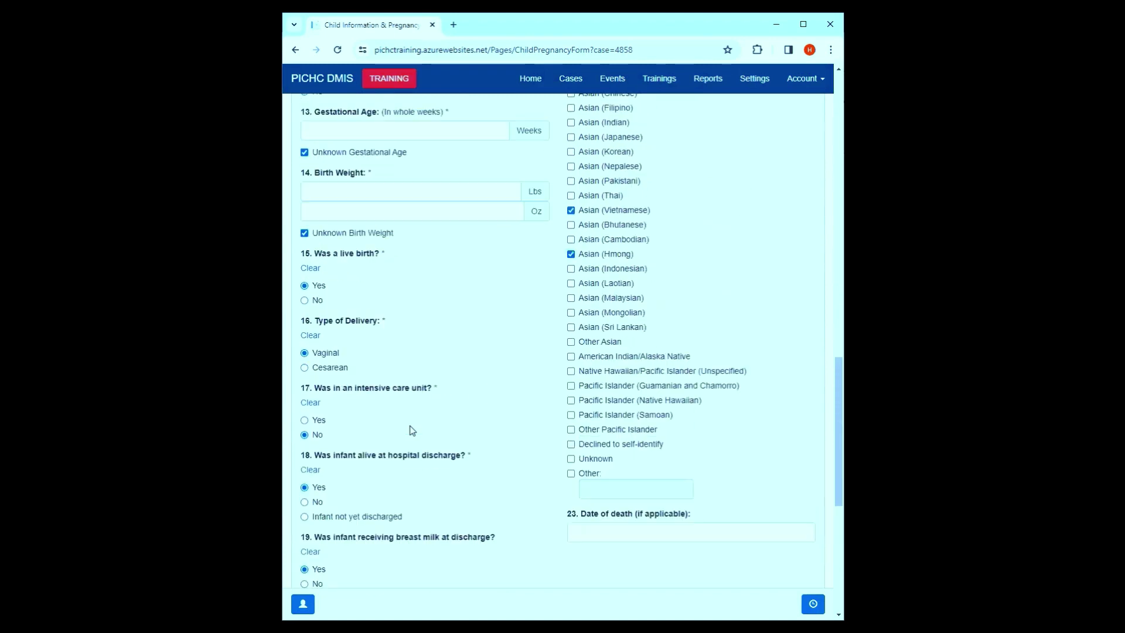
pyautogui.click(384, 466)
pyautogui.scroll(-10, 402, 452)
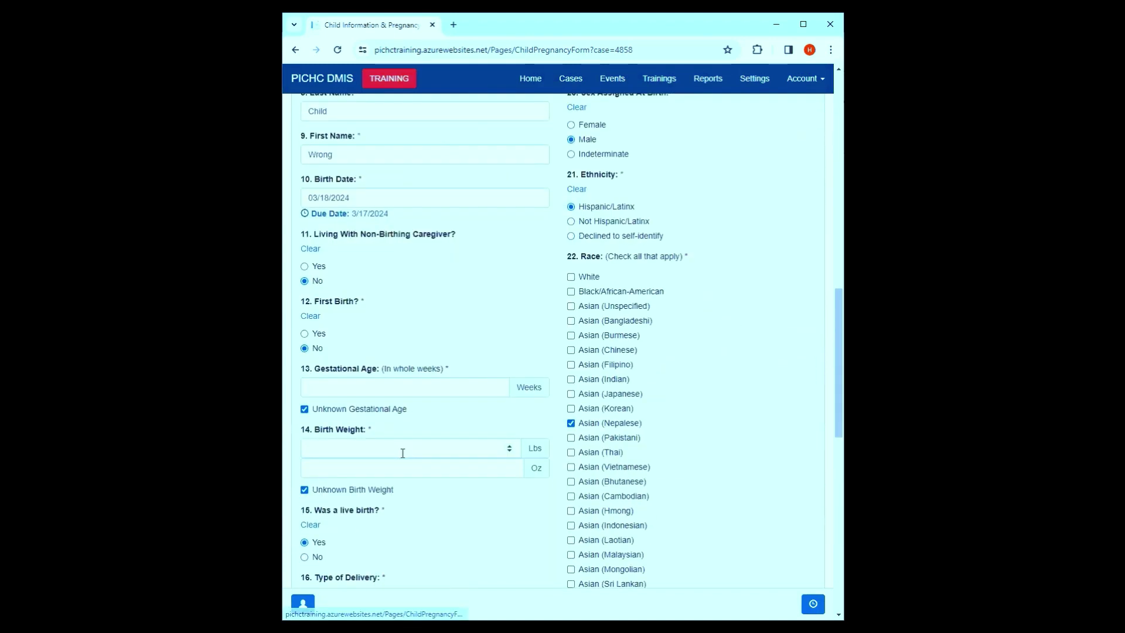
pyautogui.scroll(-3, 392, 469)
pyautogui.click(321, 476)
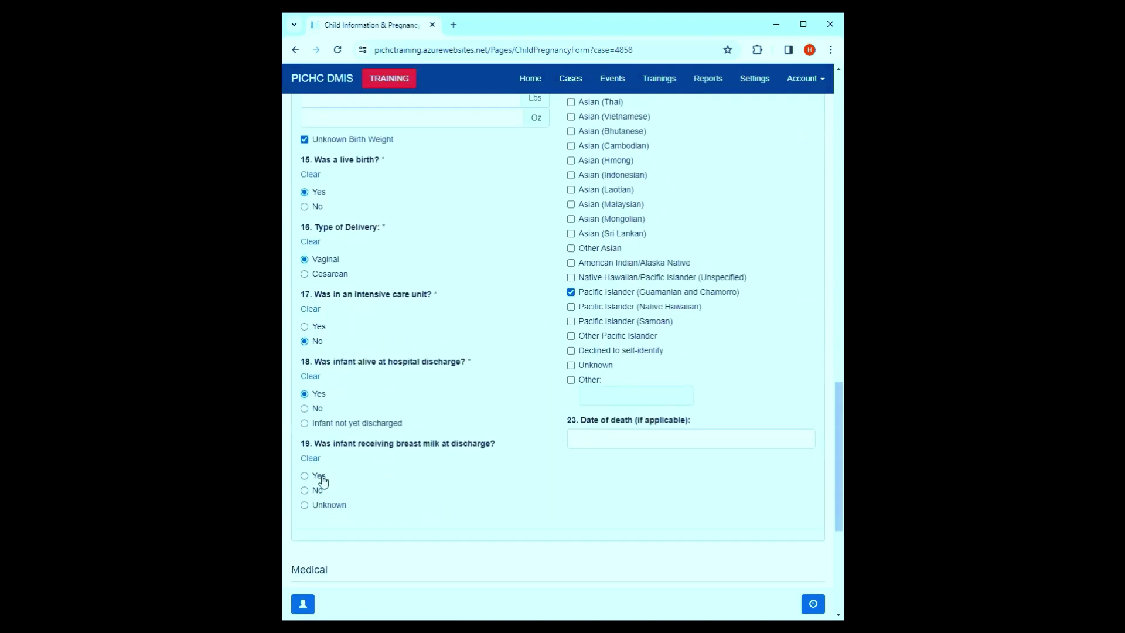
pyautogui.scroll(-5, 544, 463)
# - Answer Yes to a post-partum visit being scheduled and submit the form successfully
pyautogui.click(800, 567)
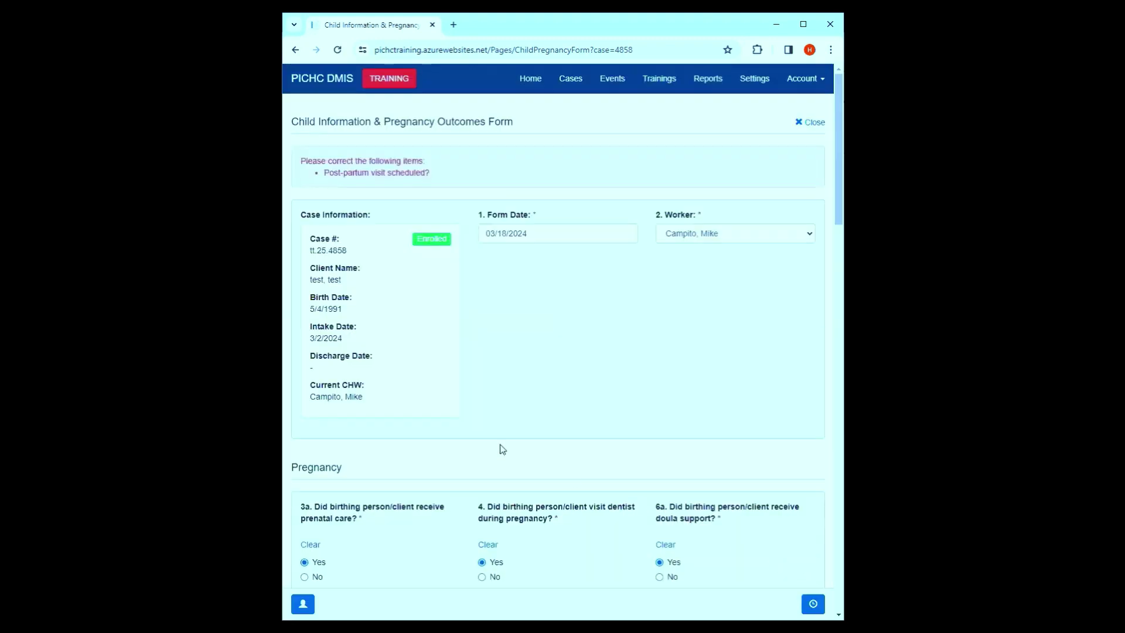
pyautogui.scroll(-20, 503, 450)
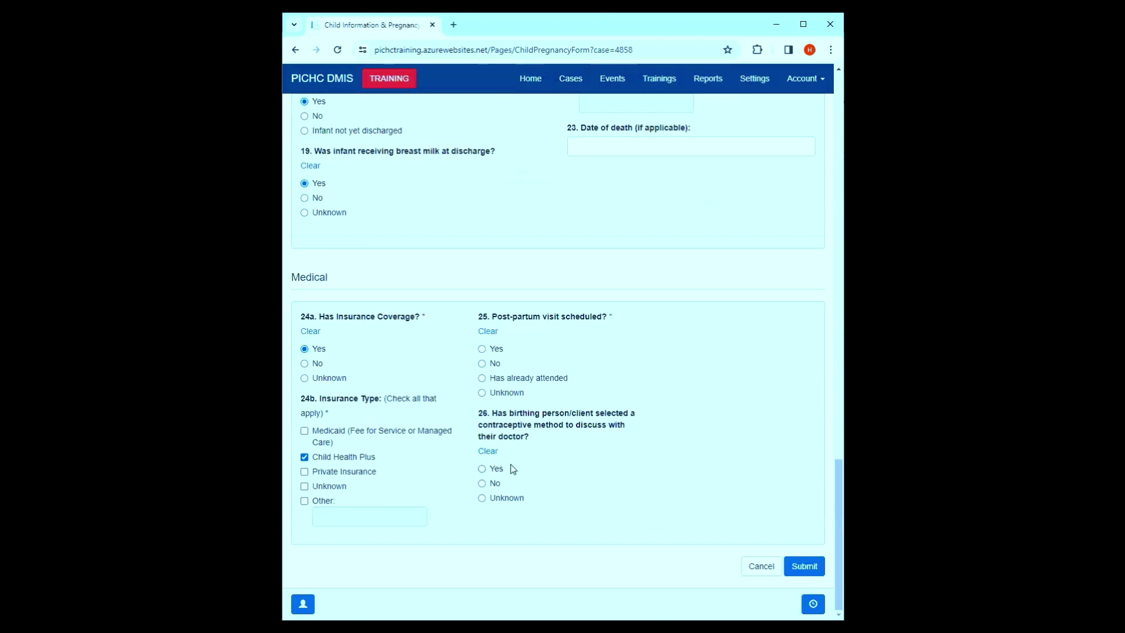
pyautogui.click(494, 350)
pyautogui.click(803, 567)
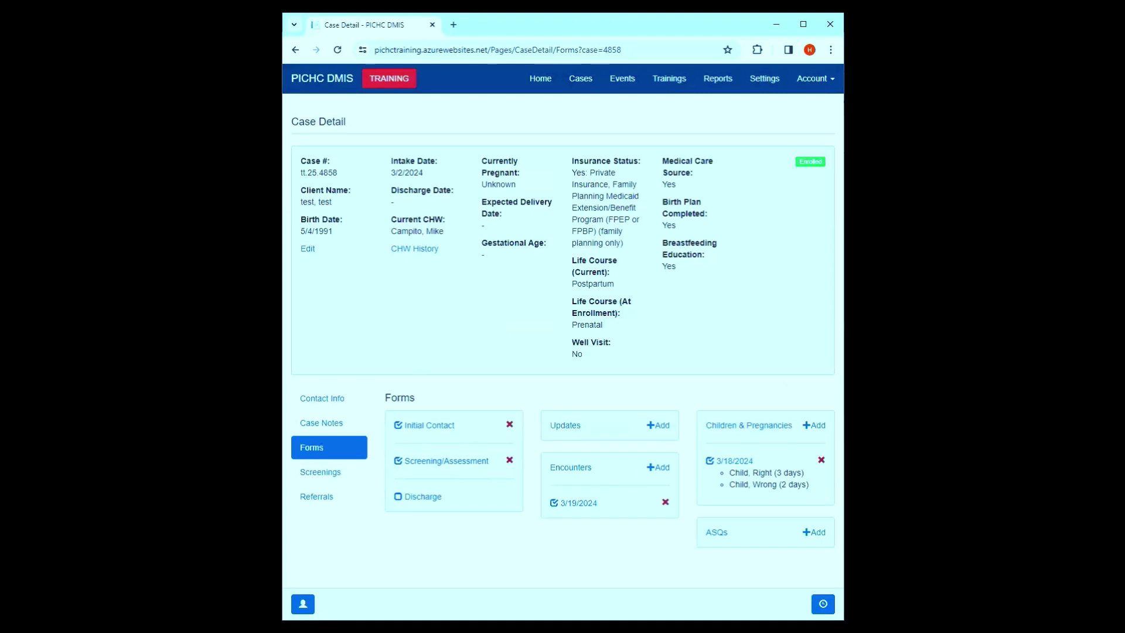
# - Start a discharge form dated 03/19/2024 assigned to the case's current worker
pyautogui.click(431, 497)
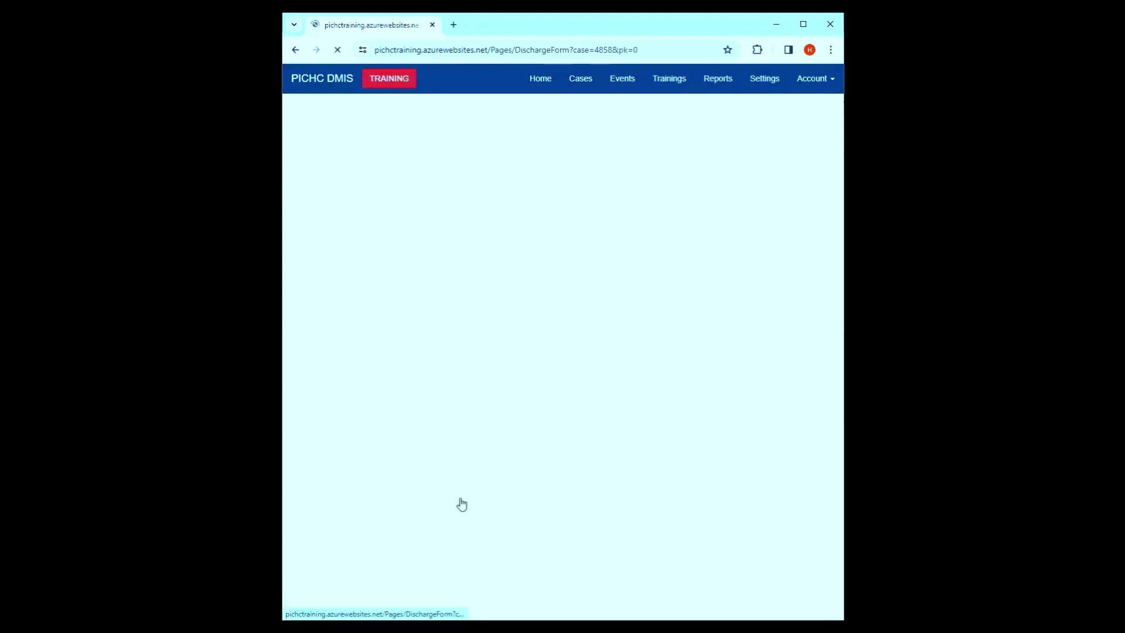
pyautogui.scroll(-20, 561, 368)
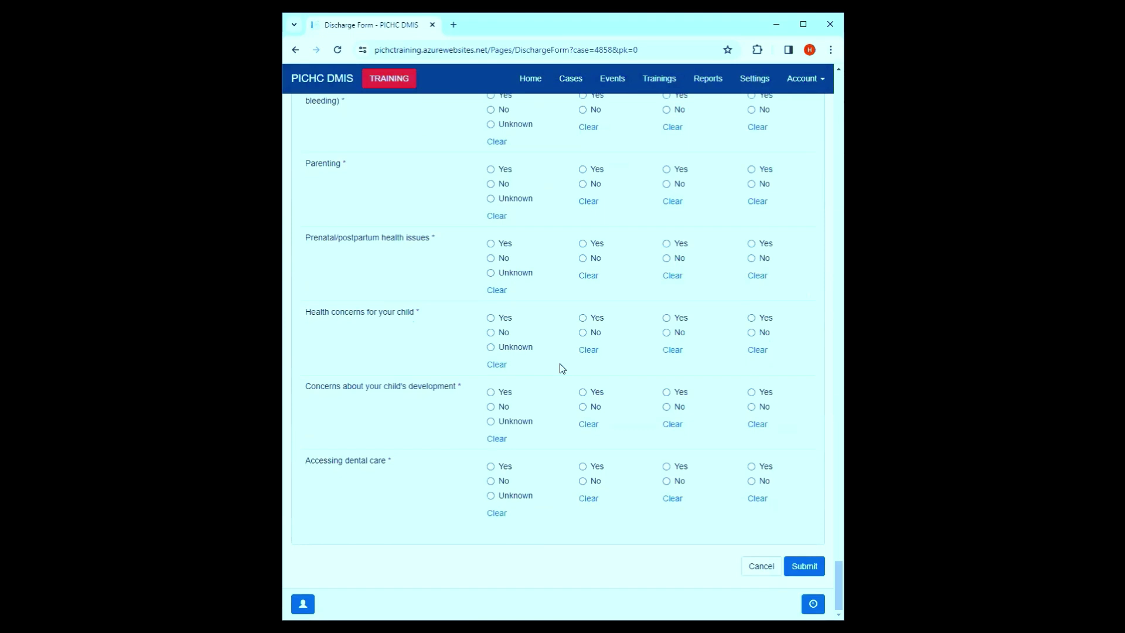
pyautogui.scroll(20, 557, 368)
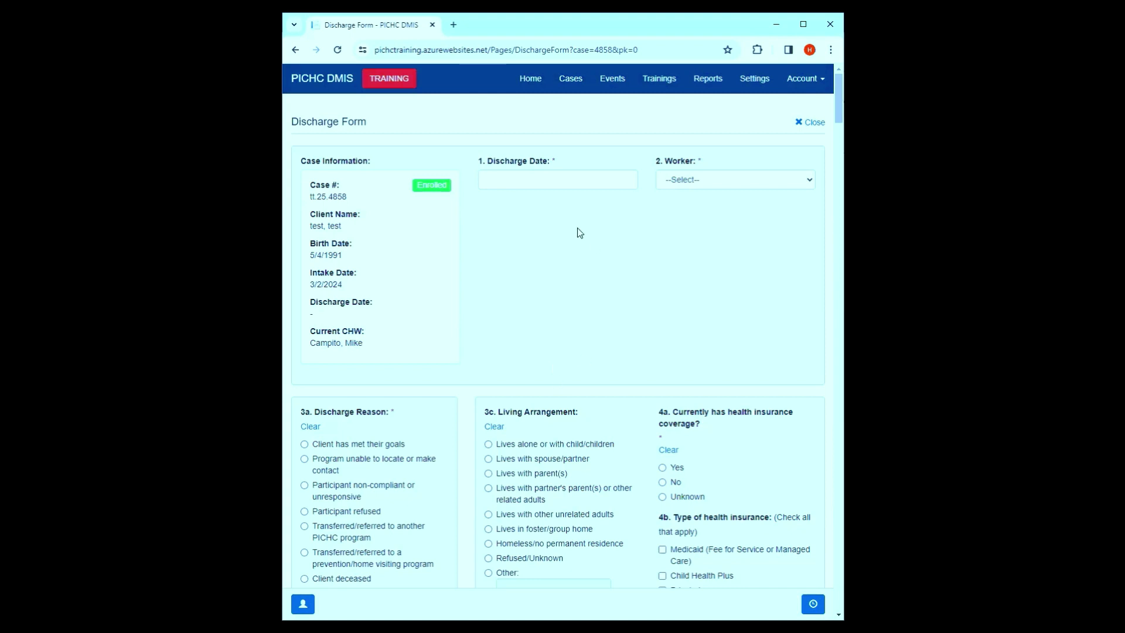
pyautogui.click(572, 179)
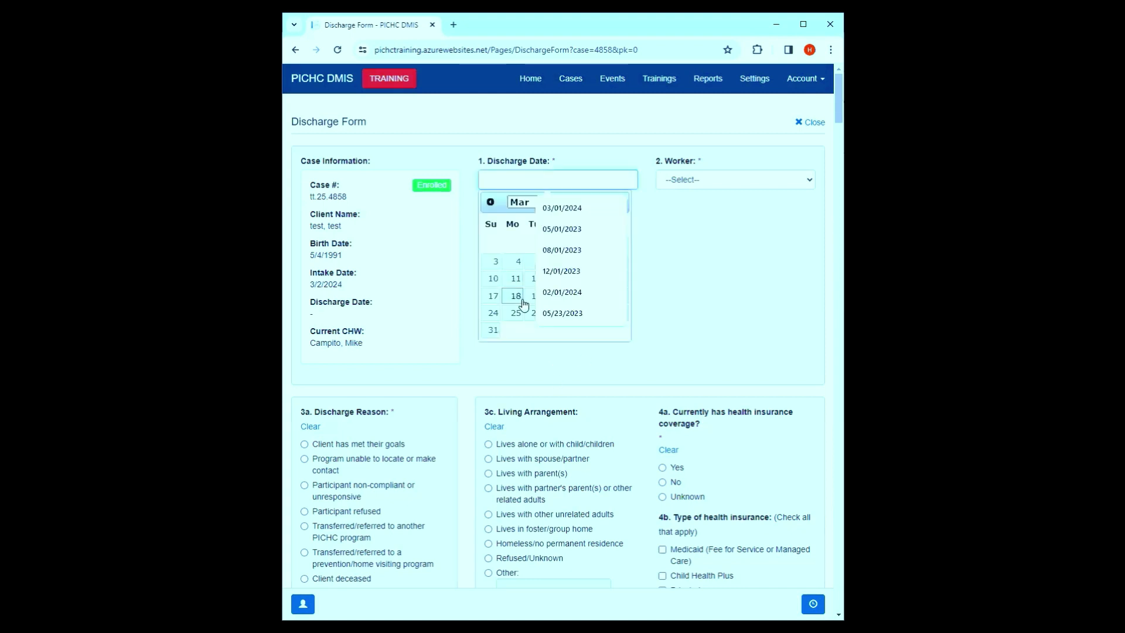
pyautogui.click(537, 296)
pyautogui.click(543, 177)
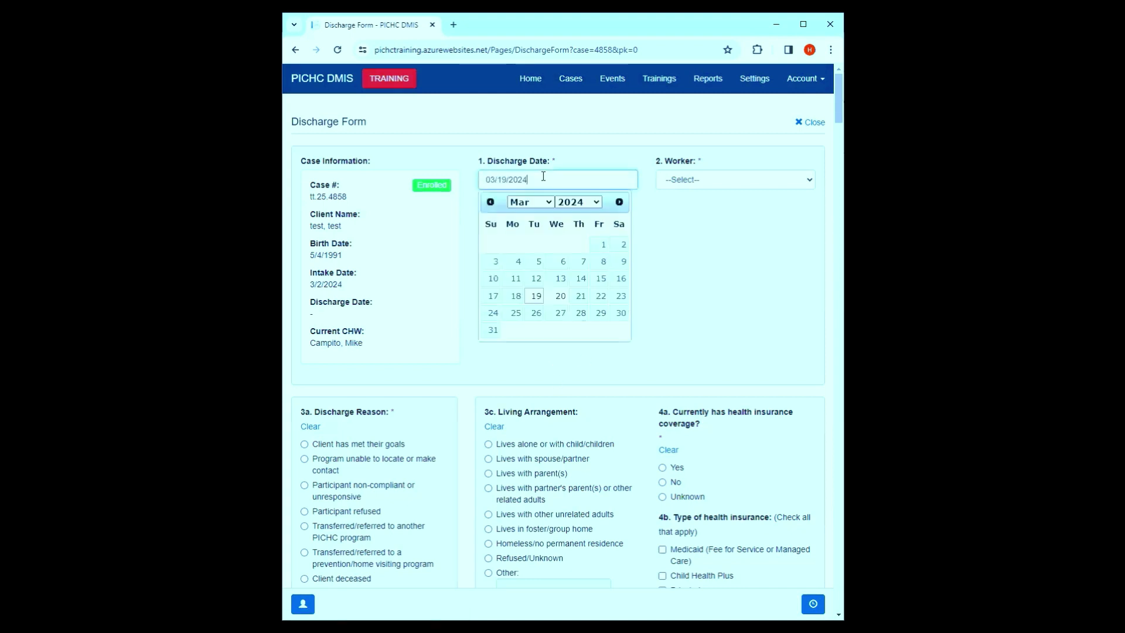
pyautogui.click(696, 181)
pyautogui.click(695, 206)
# - Choose 'Client has met their goals' as the discharge reason and submit
pyautogui.scroll(-2, 434, 357)
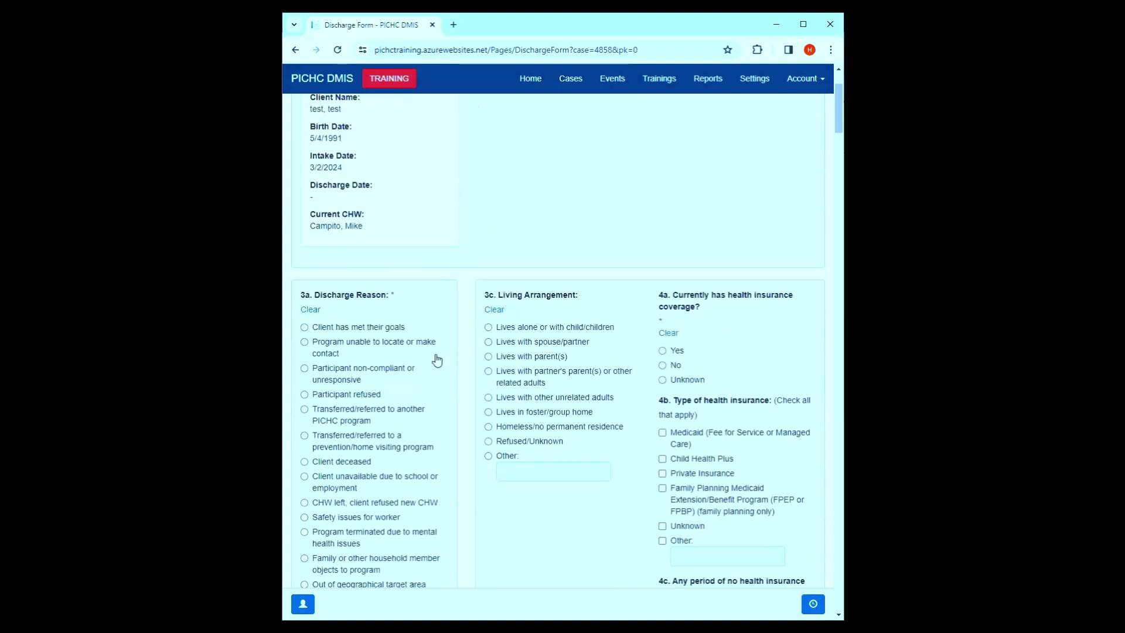
pyautogui.click(334, 327)
pyautogui.scroll(-6, 526, 412)
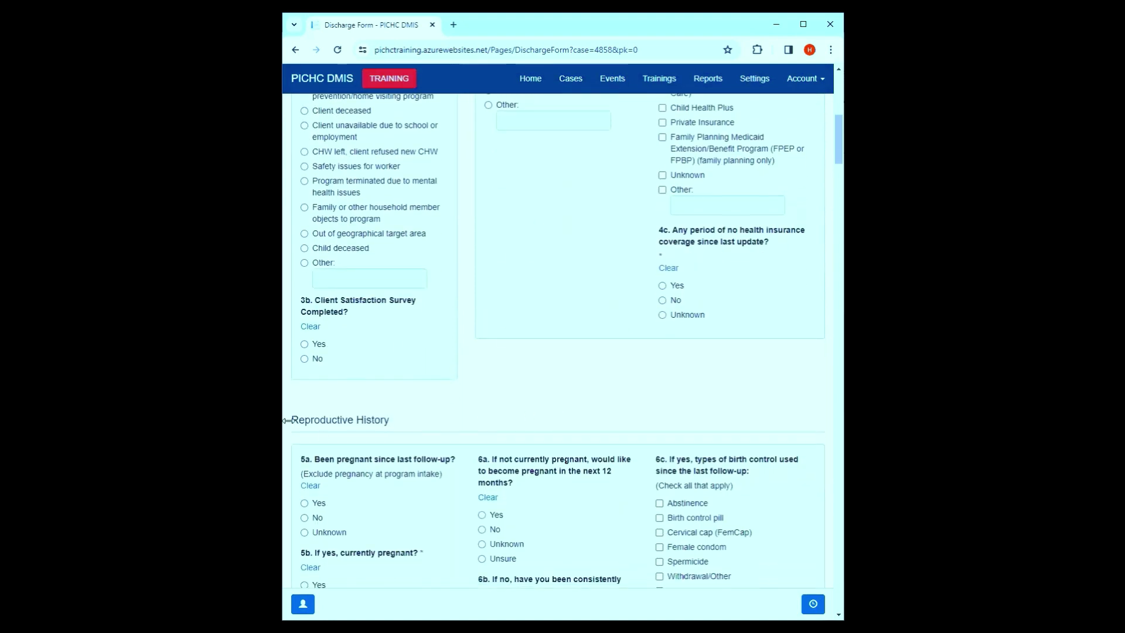
pyautogui.scroll(6, 615, 334)
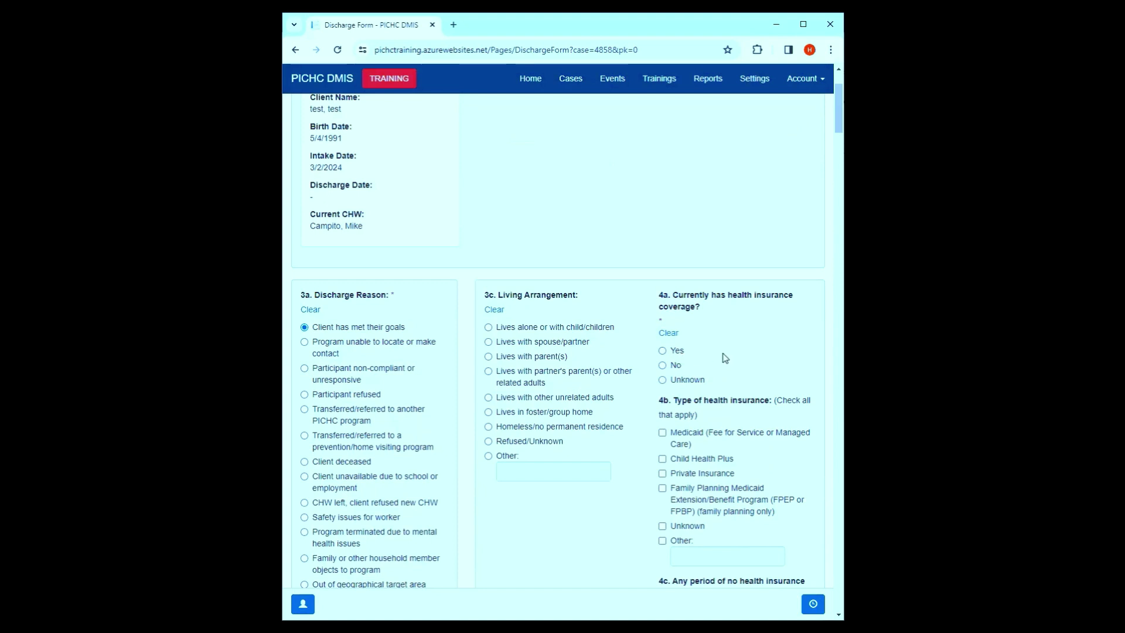
pyautogui.scroll(-20, 720, 357)
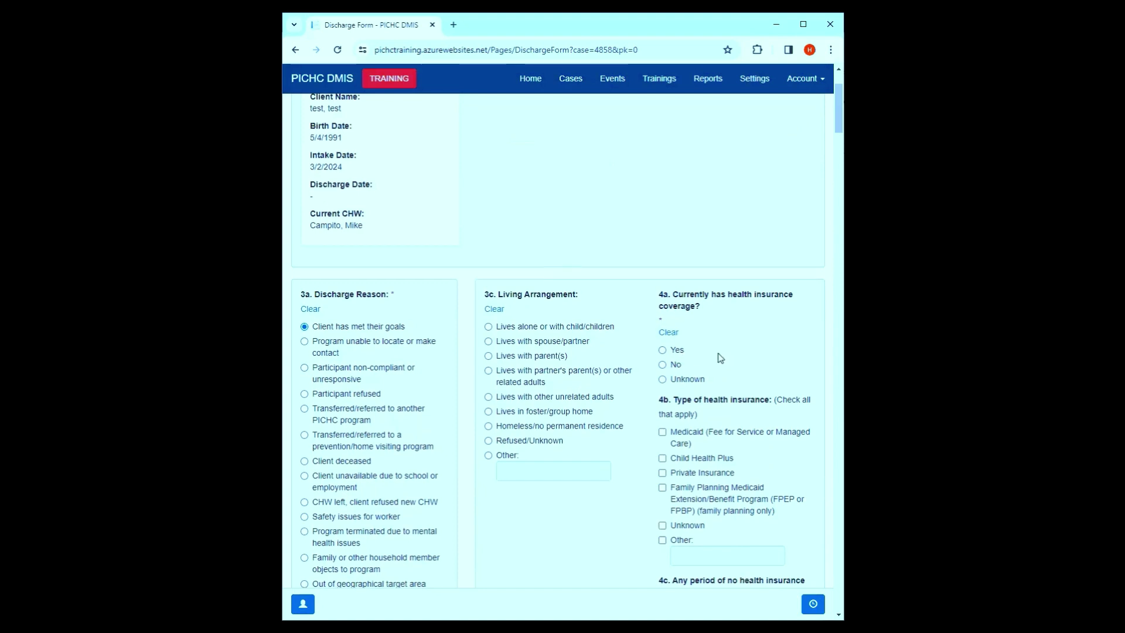
pyautogui.click(802, 567)
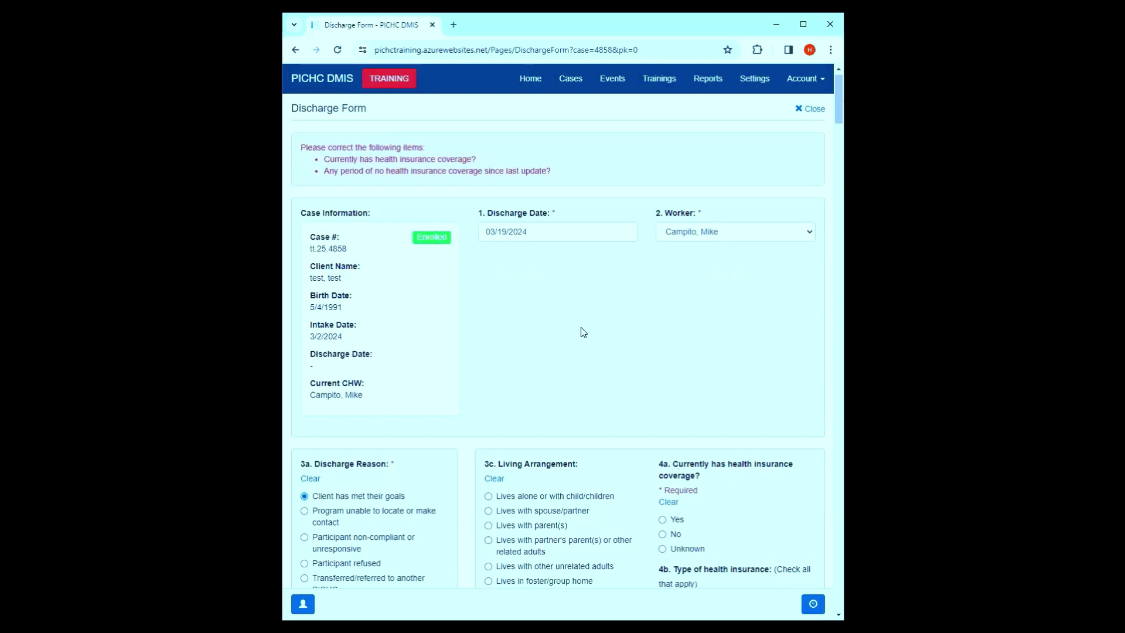
# - Answer Yes to current health insurance and tick Medicaid, Private Insurance and Family Planning Medicaid
pyautogui.scroll(-3, 583, 332)
pyautogui.scroll(-5, 585, 334)
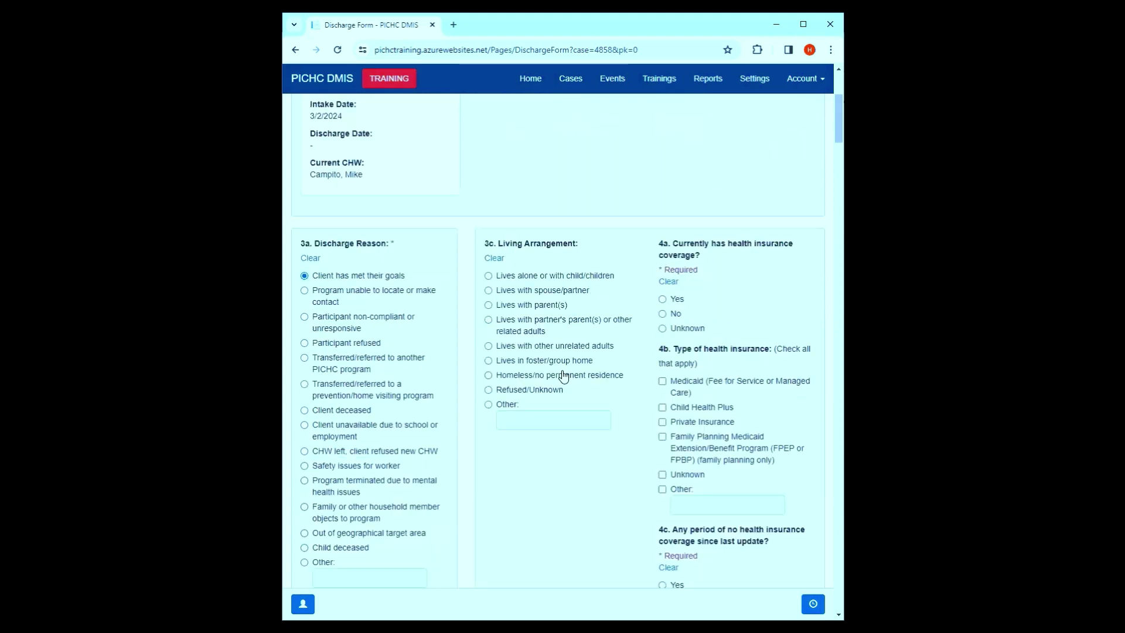
pyautogui.scroll(-3, 398, 394)
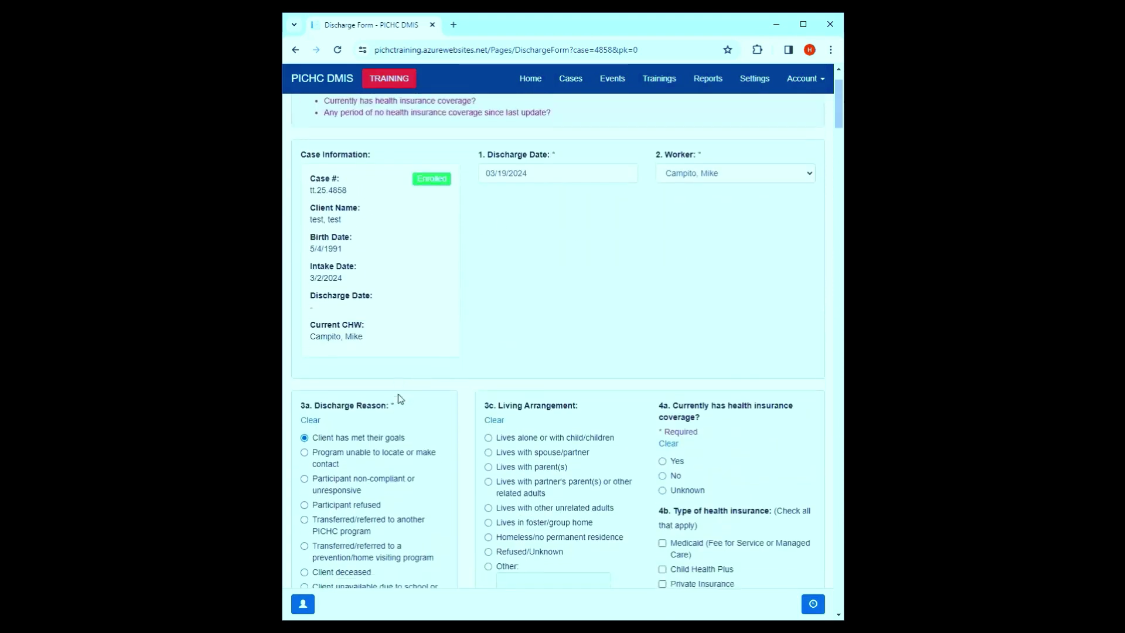
pyautogui.click(674, 300)
pyautogui.click(684, 392)
pyautogui.click(690, 425)
pyautogui.click(690, 437)
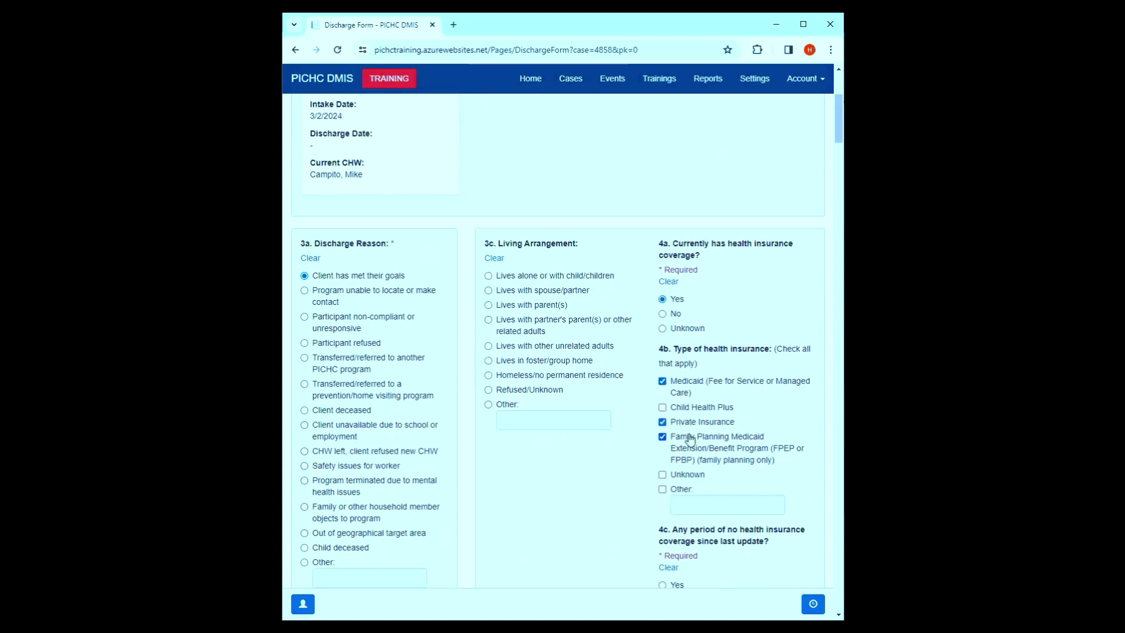
# - Answer No to question 4c on any coverage gap and review the remaining discharge questions
pyautogui.scroll(-3, 690, 439)
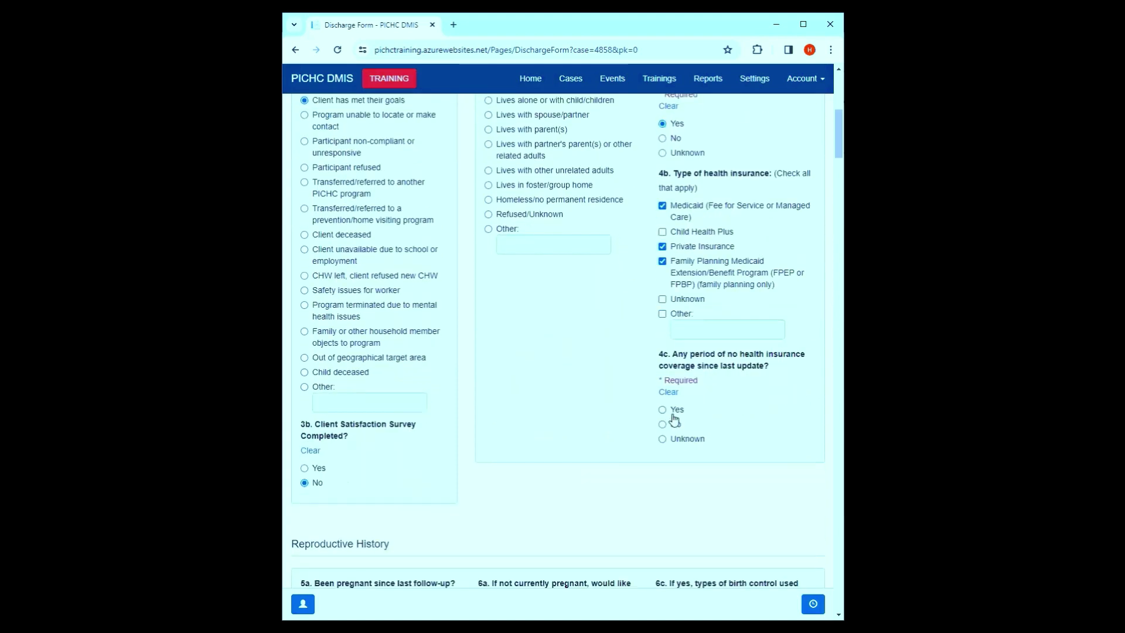
pyautogui.click(666, 427)
pyautogui.scroll(-8, 543, 437)
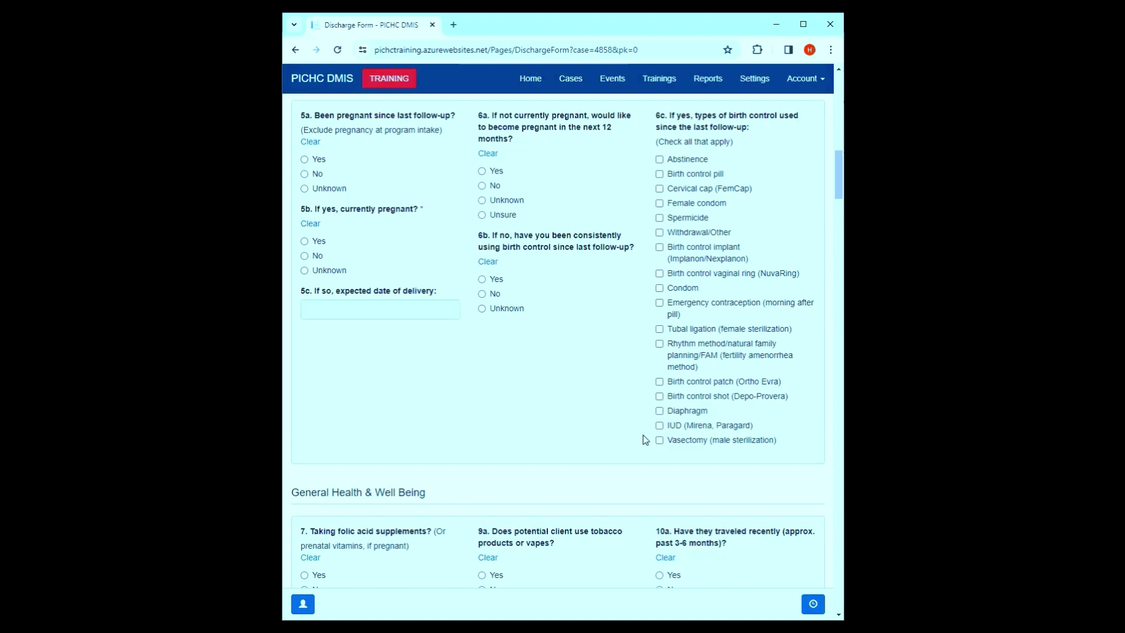
pyautogui.scroll(-3, 504, 432)
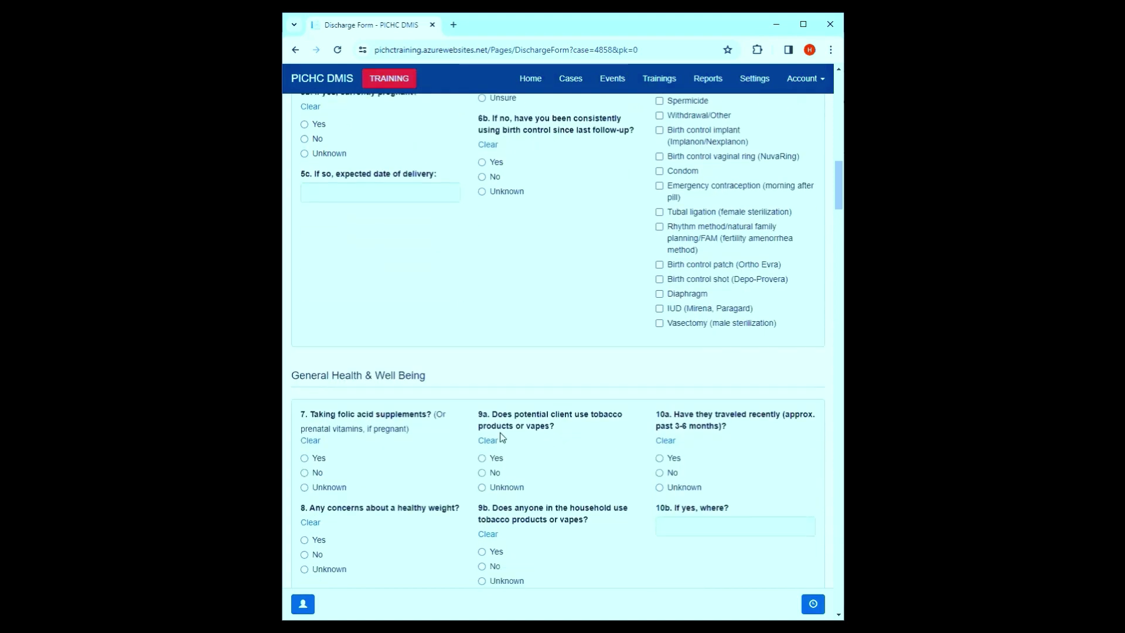
pyautogui.scroll(7, 526, 405)
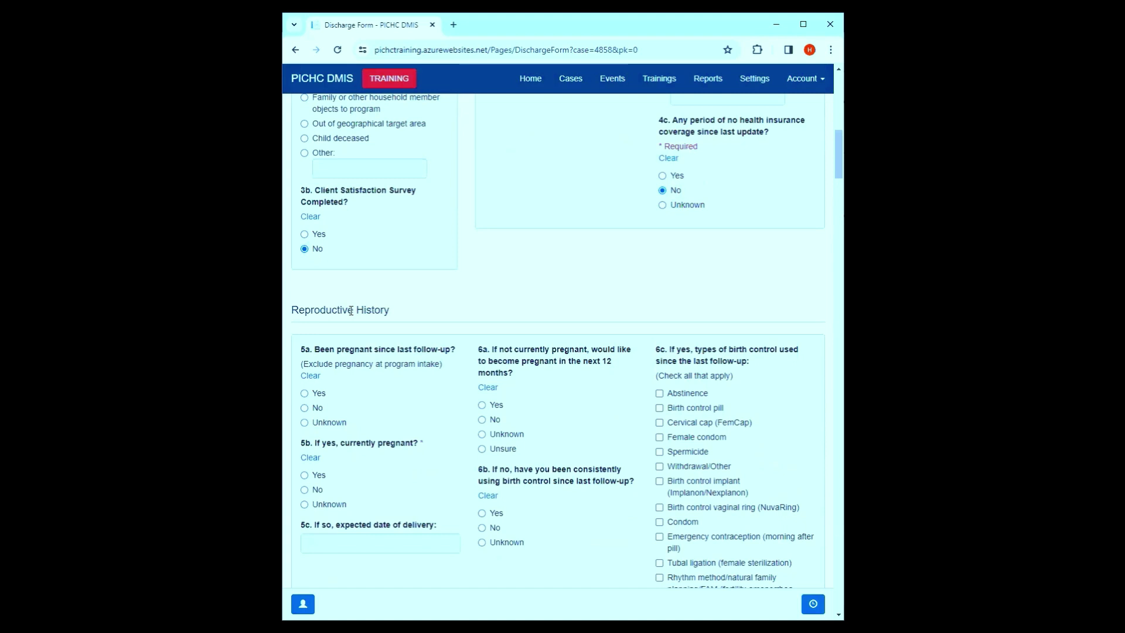
pyautogui.scroll(-7, 358, 311)
pyautogui.moveTo(449, 329); pyautogui.dragTo(288, 315)
pyautogui.scroll(-4, 498, 328)
pyautogui.moveTo(442, 341); pyautogui.dragTo(328, 339)
pyautogui.scroll(-6, 511, 316)
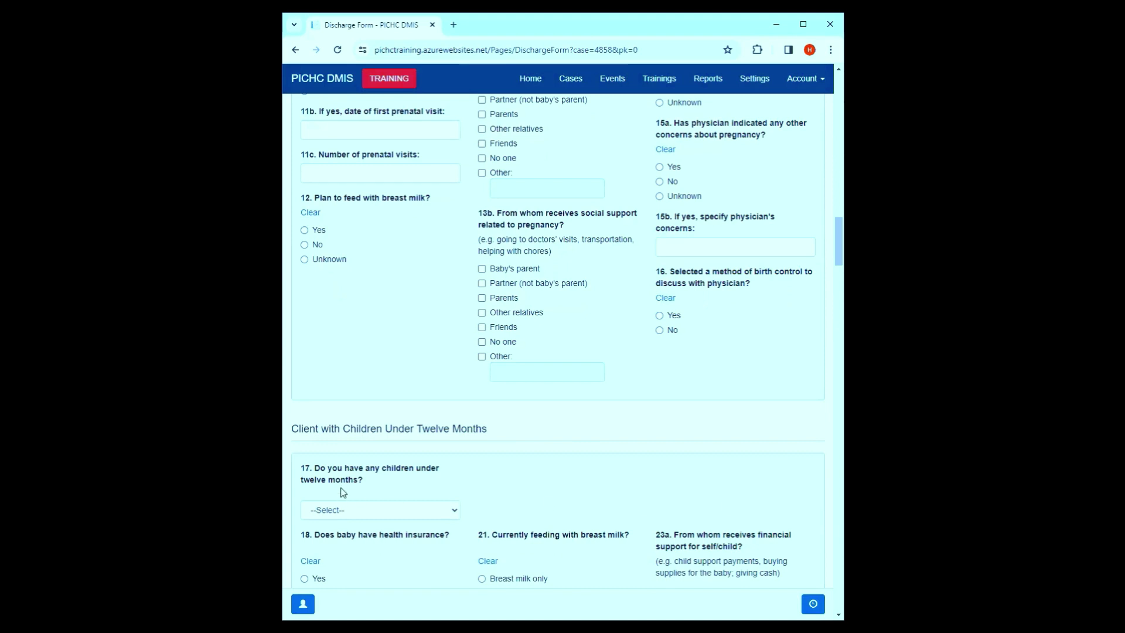
# - Answer Yes to question 17 on children under twelve months and try submitting the discharge
pyautogui.click(350, 511)
pyautogui.click(350, 536)
pyautogui.scroll(-20, 350, 535)
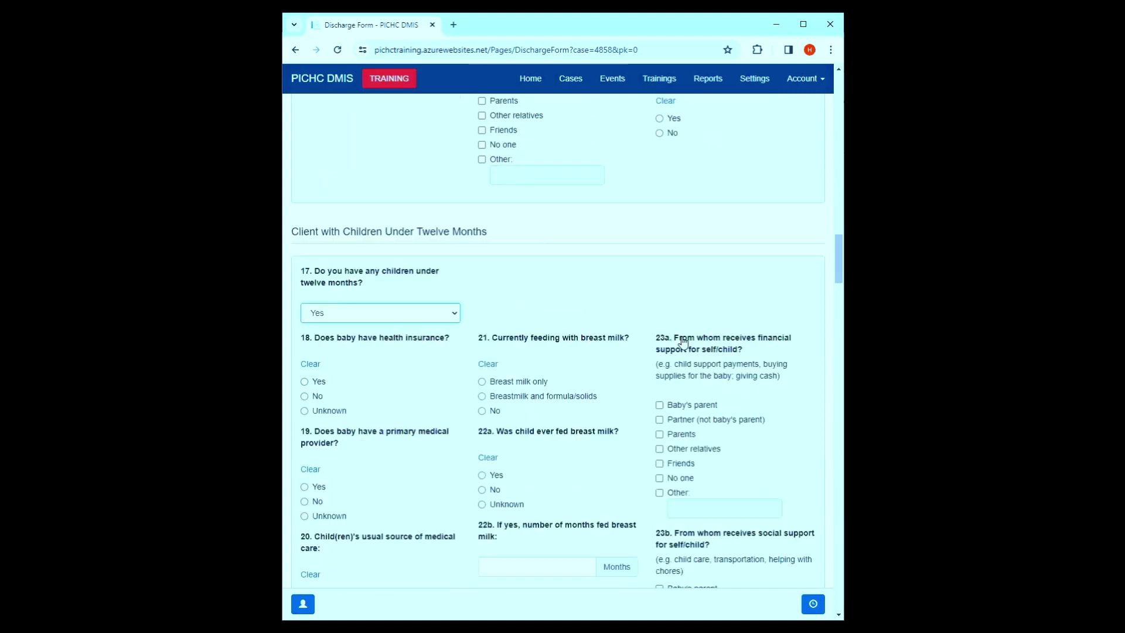
pyautogui.click(808, 563)
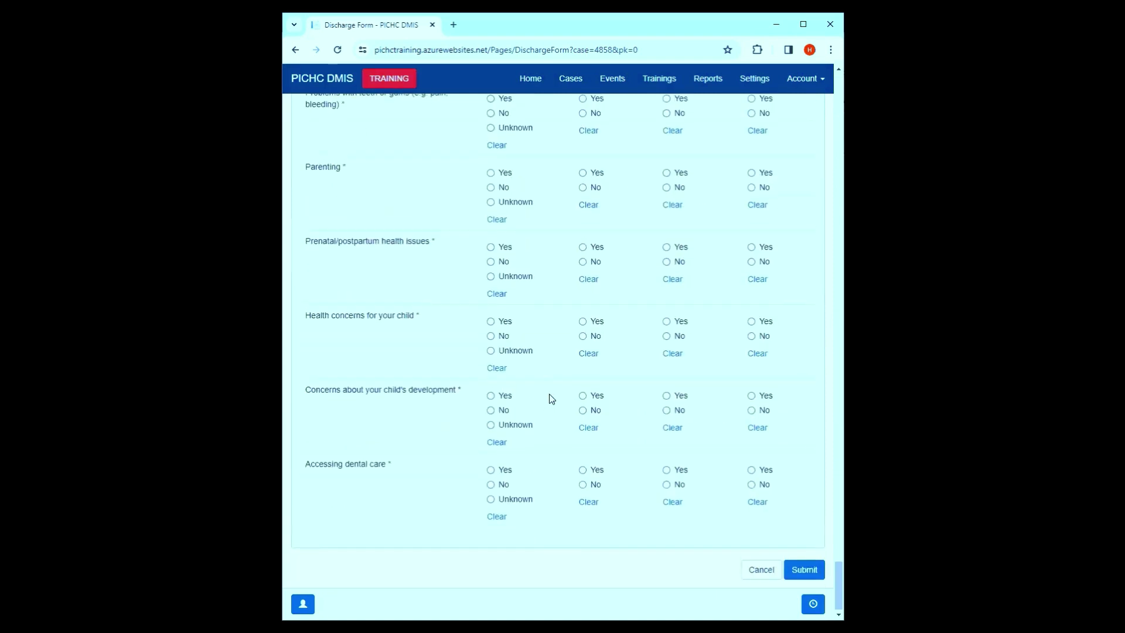
# - Reset question 17 to --Select-- and submit the discharge form
pyautogui.scroll(20, 564, 406)
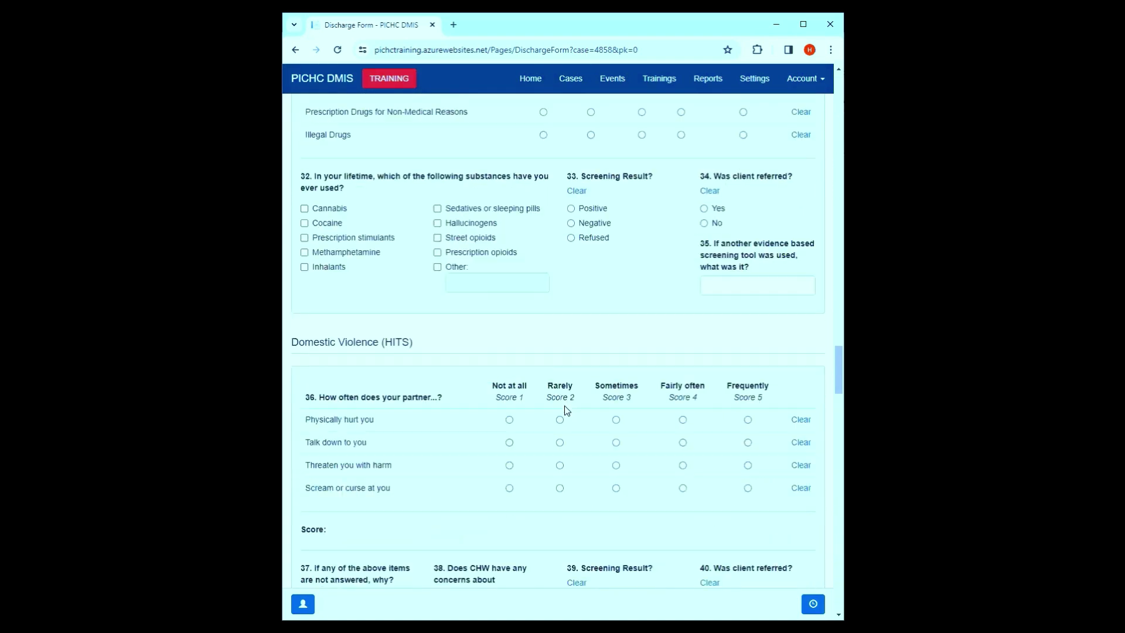
pyautogui.scroll(5, 567, 407)
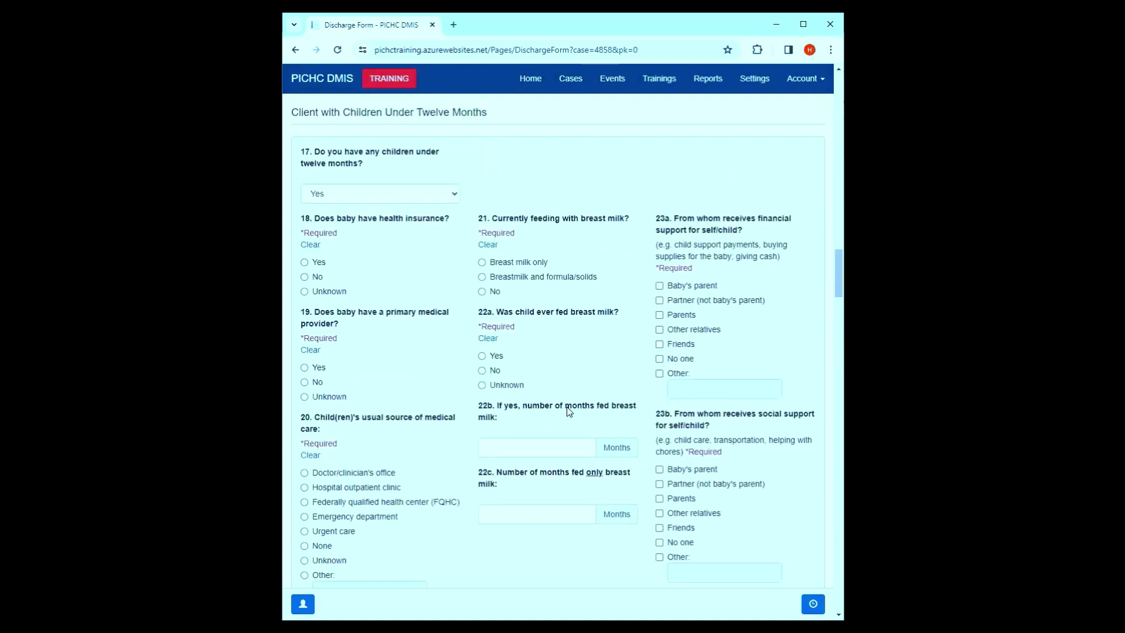
pyautogui.click(397, 333)
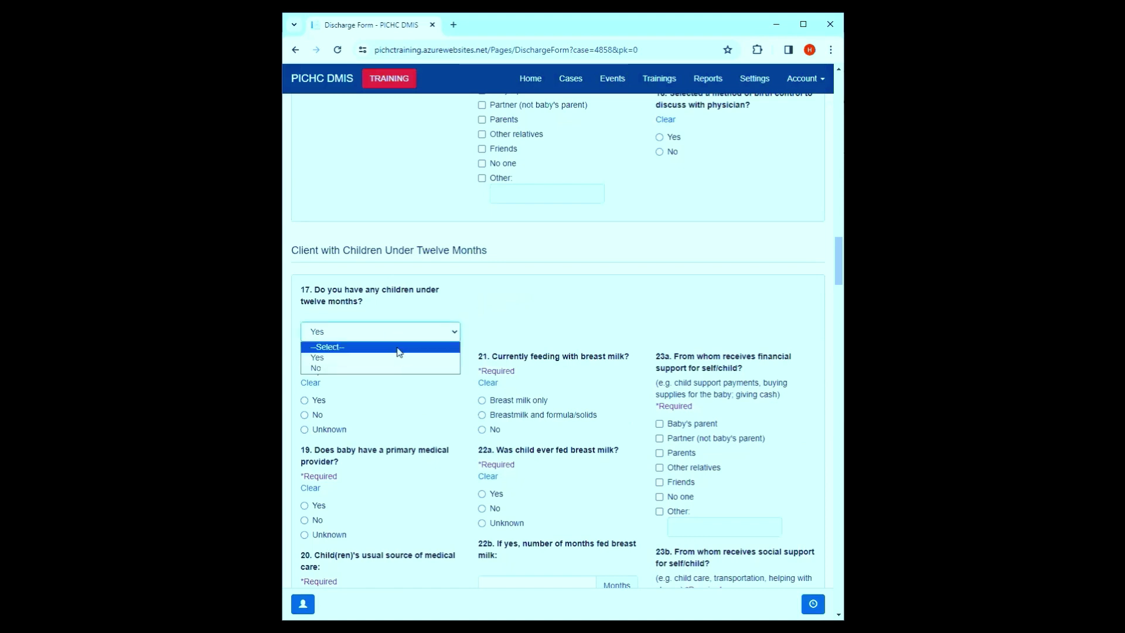
pyautogui.click(398, 347)
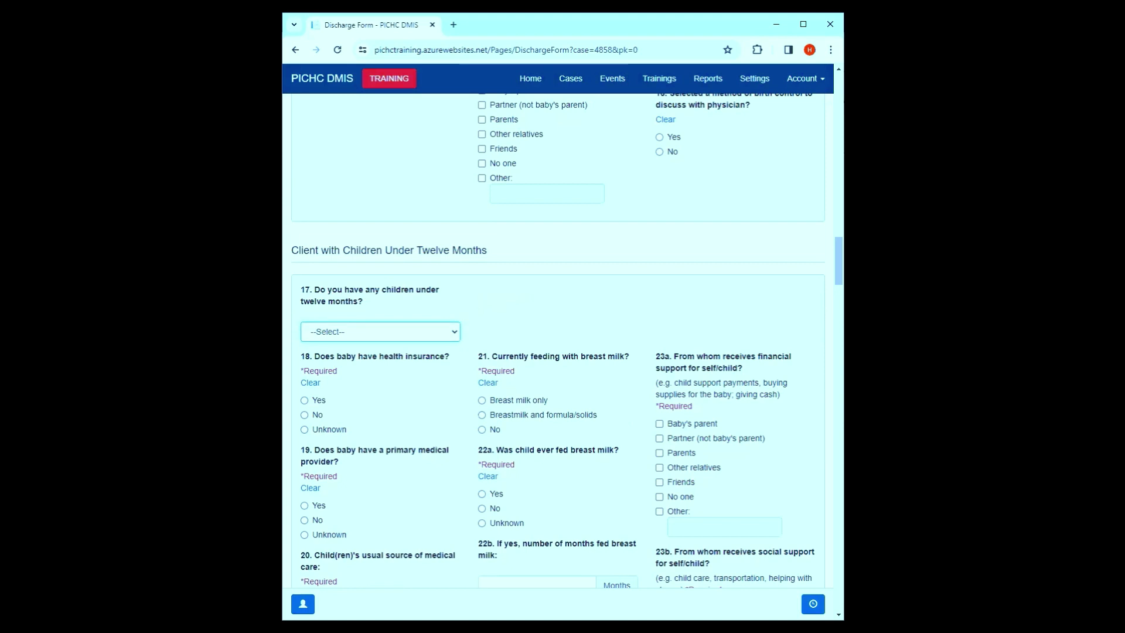
pyautogui.scroll(-20, 610, 369)
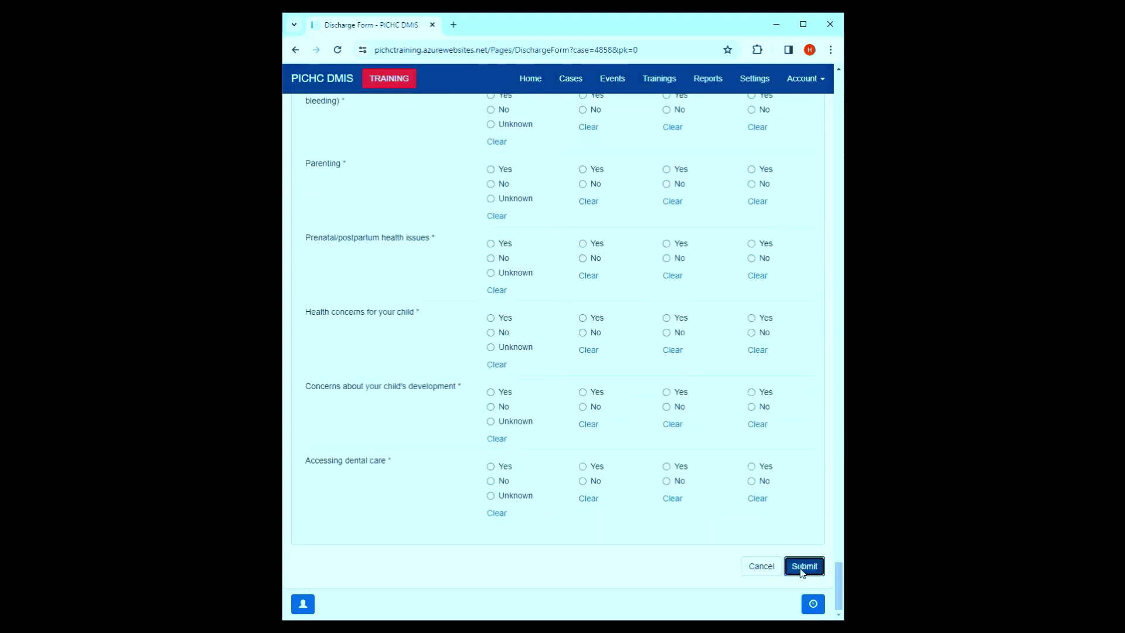
pyautogui.click(804, 566)
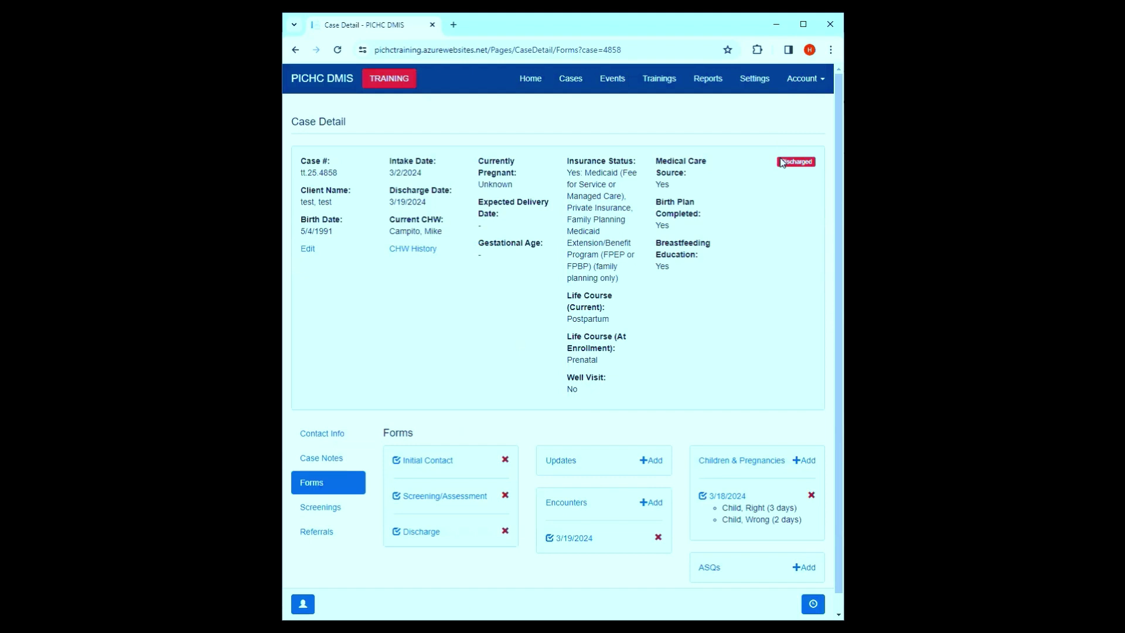
# - Check the case's Discharged status, then go to the Search Cases list
pyautogui.moveTo(778, 162); pyautogui.dragTo(819, 163)
pyautogui.scroll(-1, 800, 222)
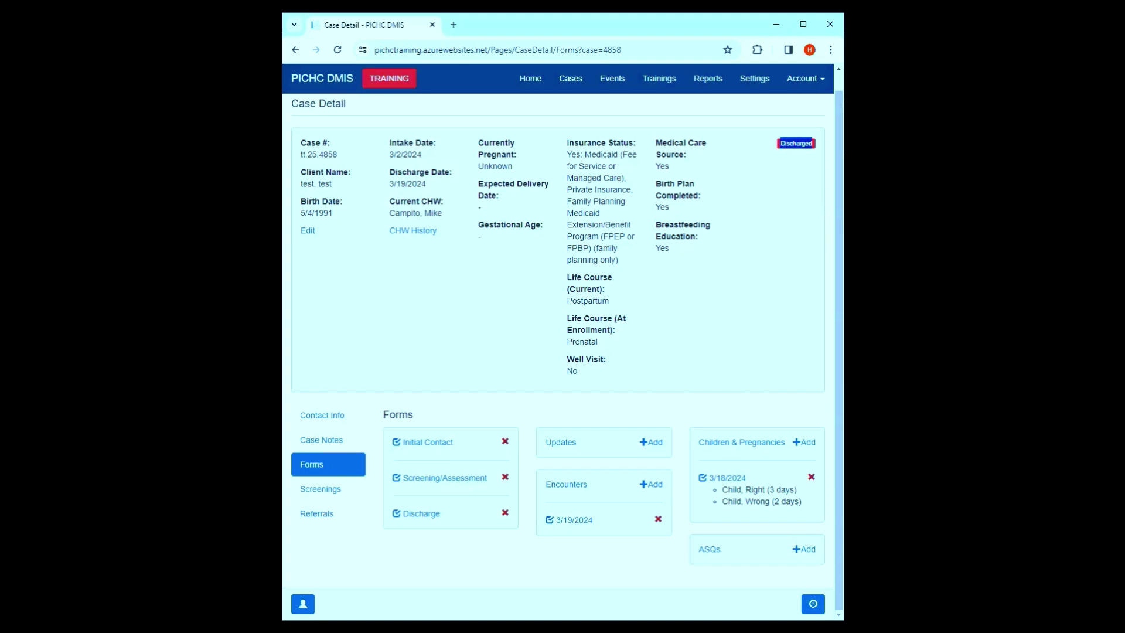
pyautogui.click(796, 197)
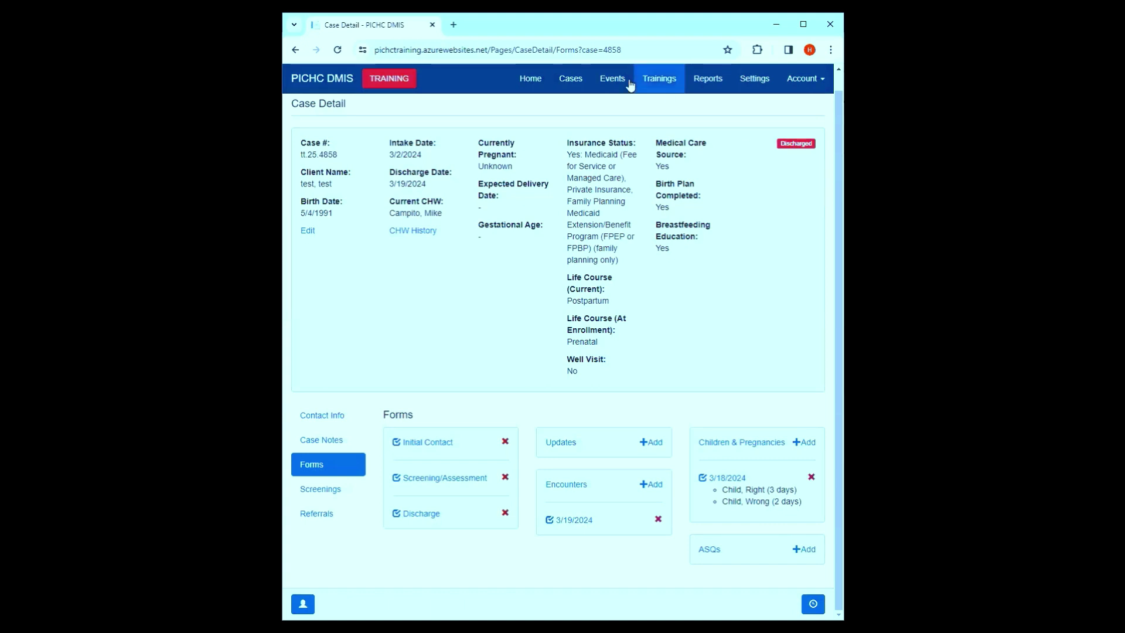
pyautogui.click(571, 82)
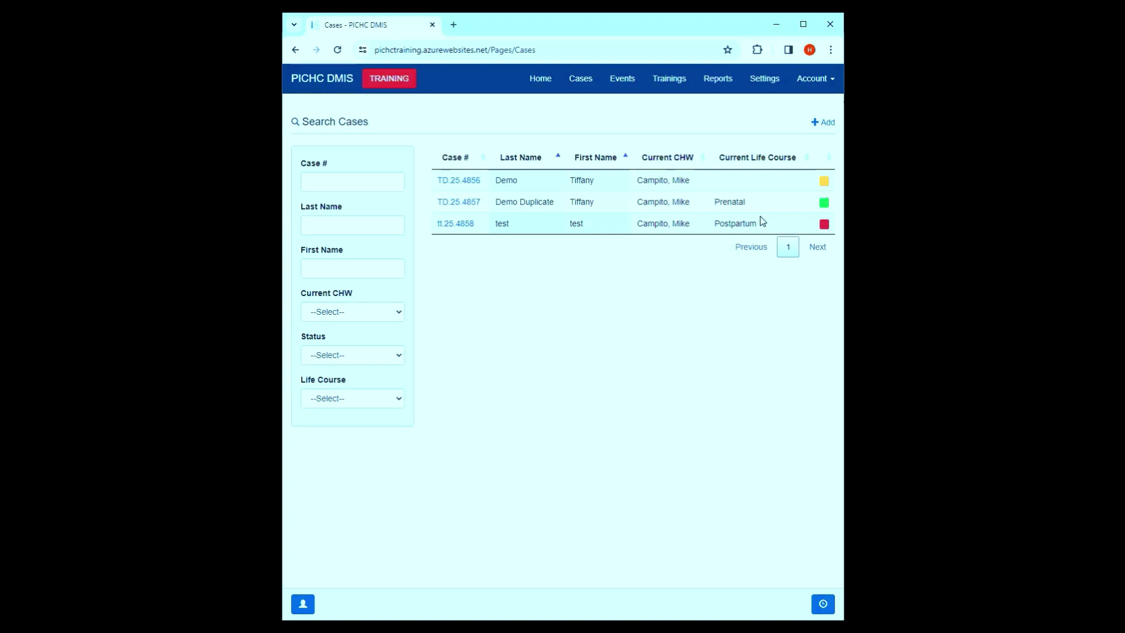
# - Open the first case in the results table, the pending one with no life course
pyautogui.click(451, 180)
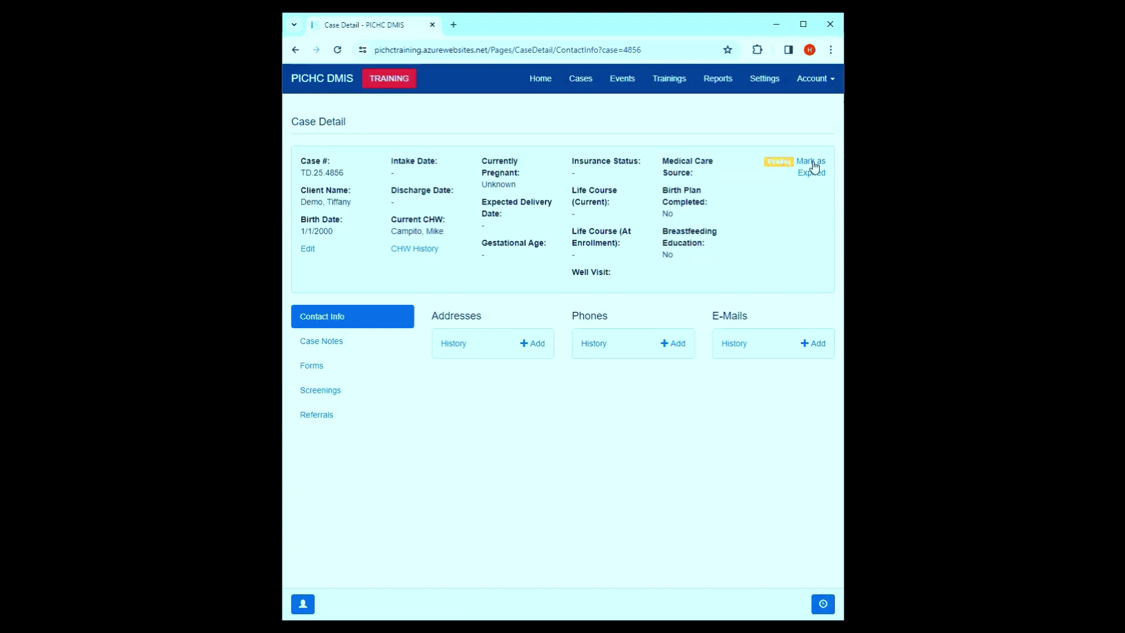
# - Mark the case as expired with the date 03/12/2024
pyautogui.click(814, 167)
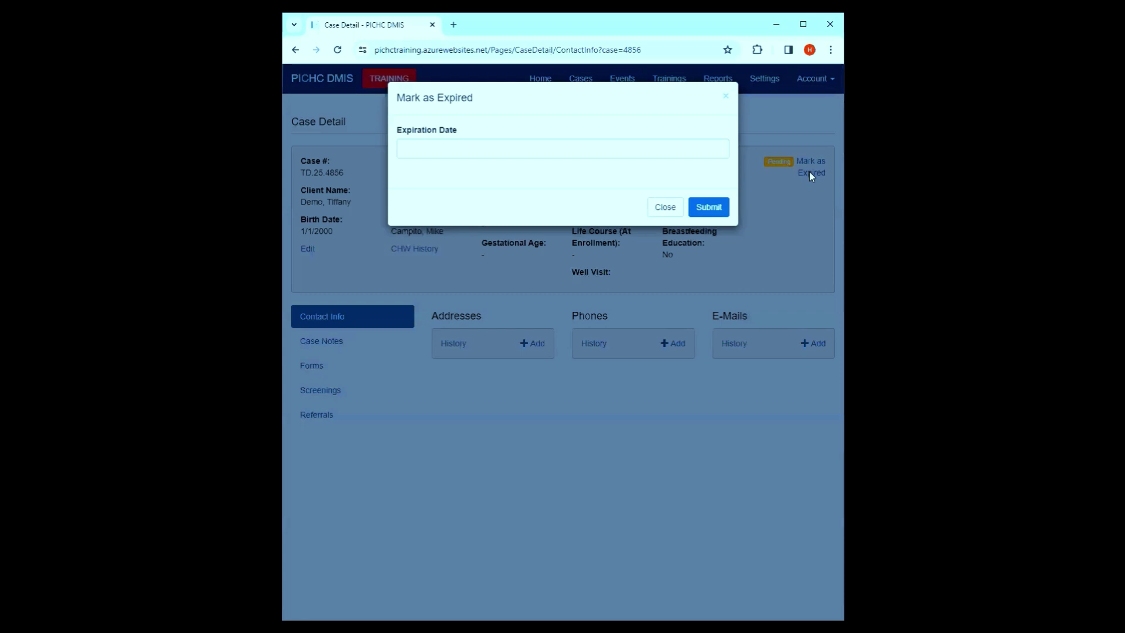
pyautogui.click(518, 151)
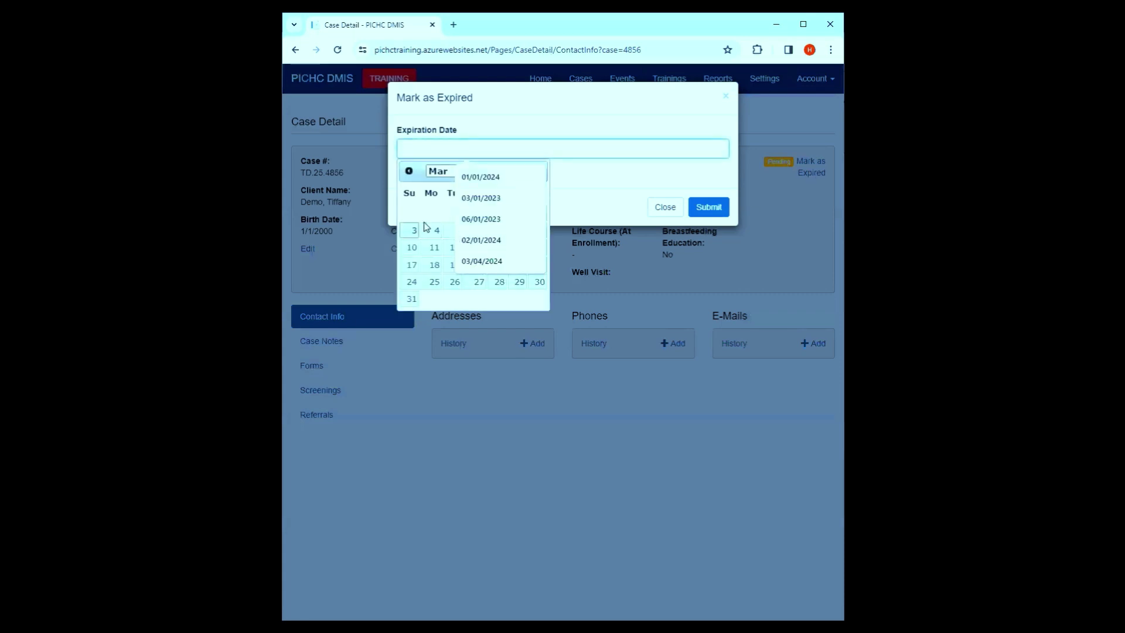
pyautogui.click(457, 248)
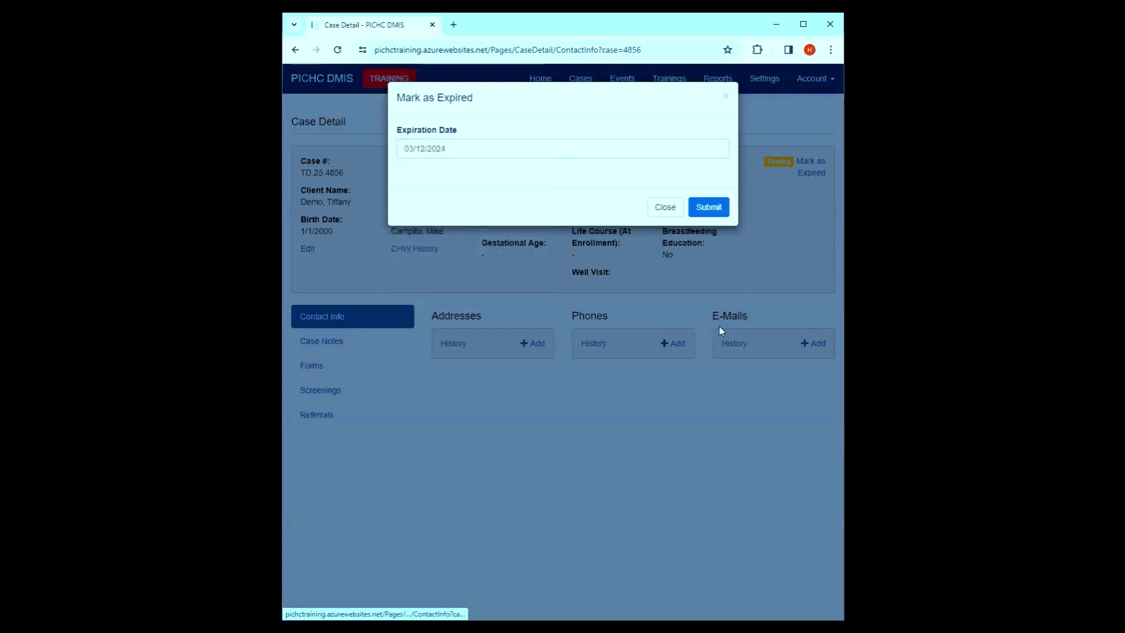
pyautogui.click(699, 206)
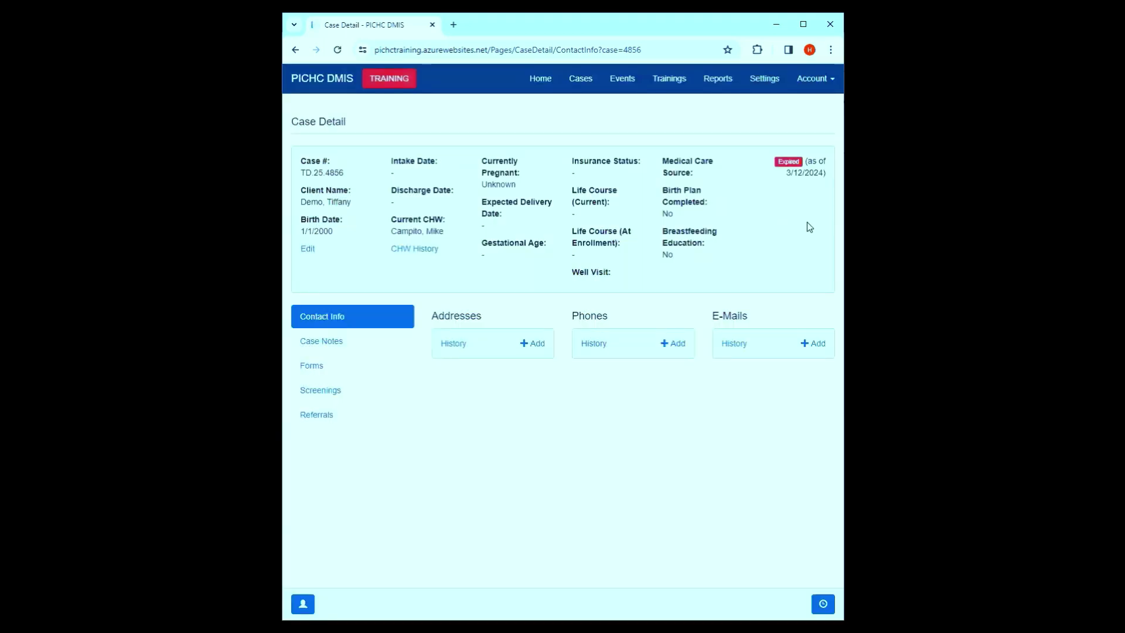
pyautogui.moveTo(774, 162); pyautogui.dragTo(828, 174)
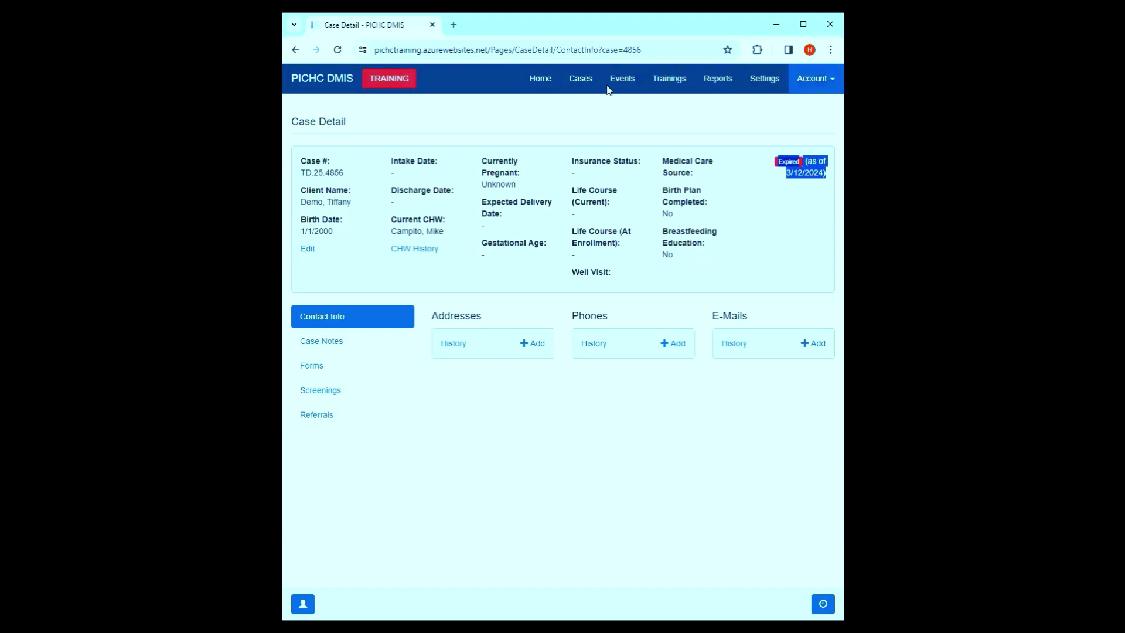
# - Maximize the window to show the side columns and return to the Search Cases list
pyautogui.press('super+Up')
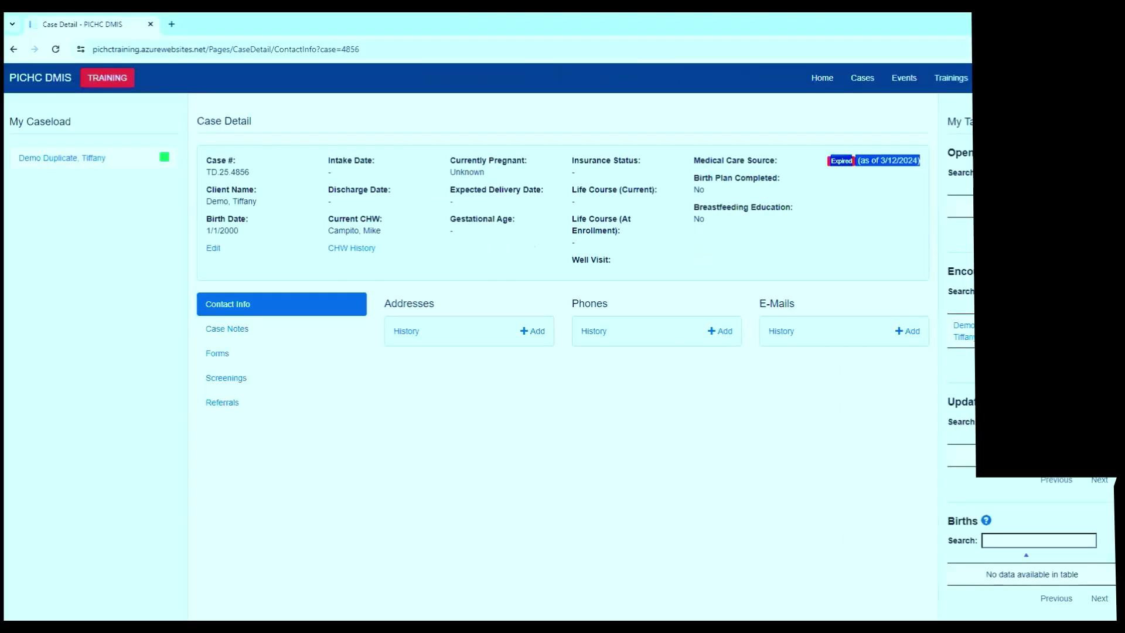
pyautogui.press('super+Down')
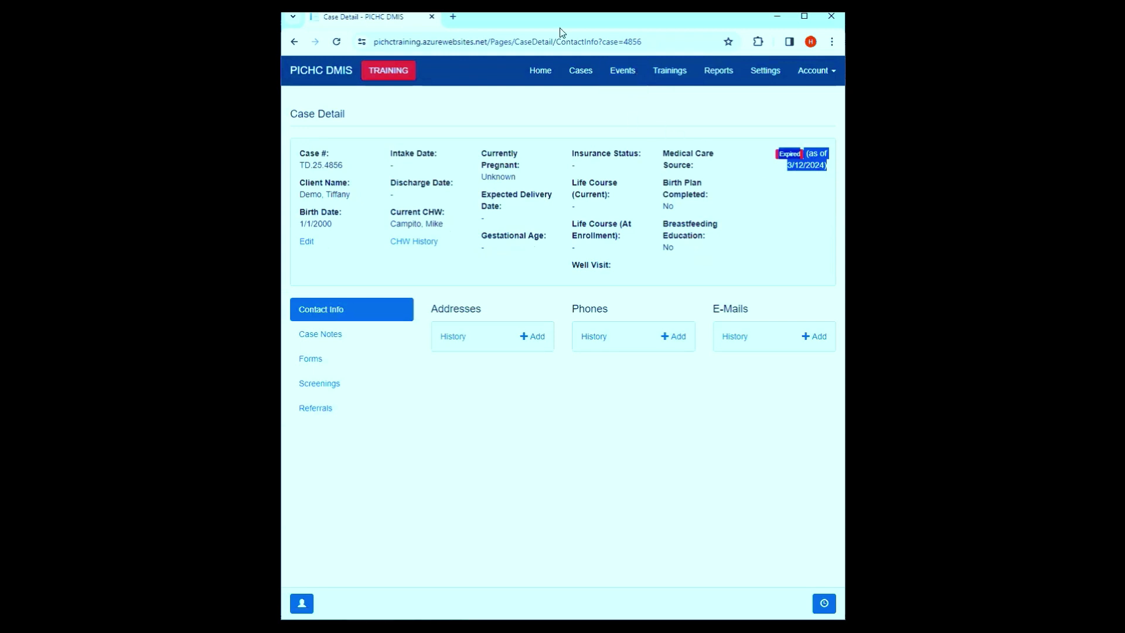
pyautogui.press('super+Up')
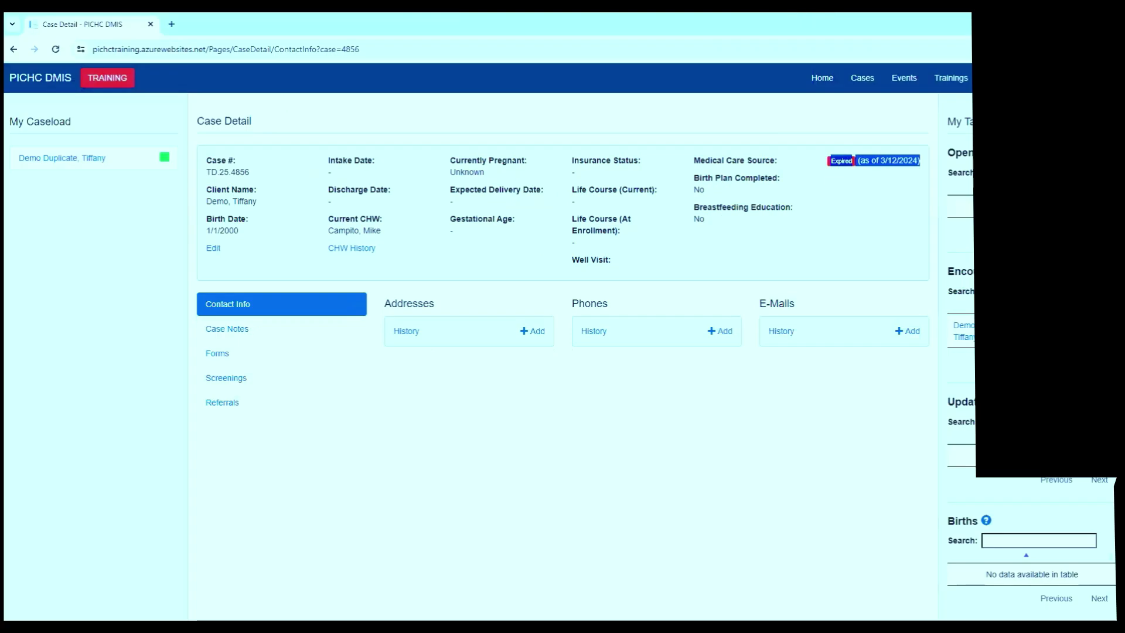
pyautogui.click(884, 88)
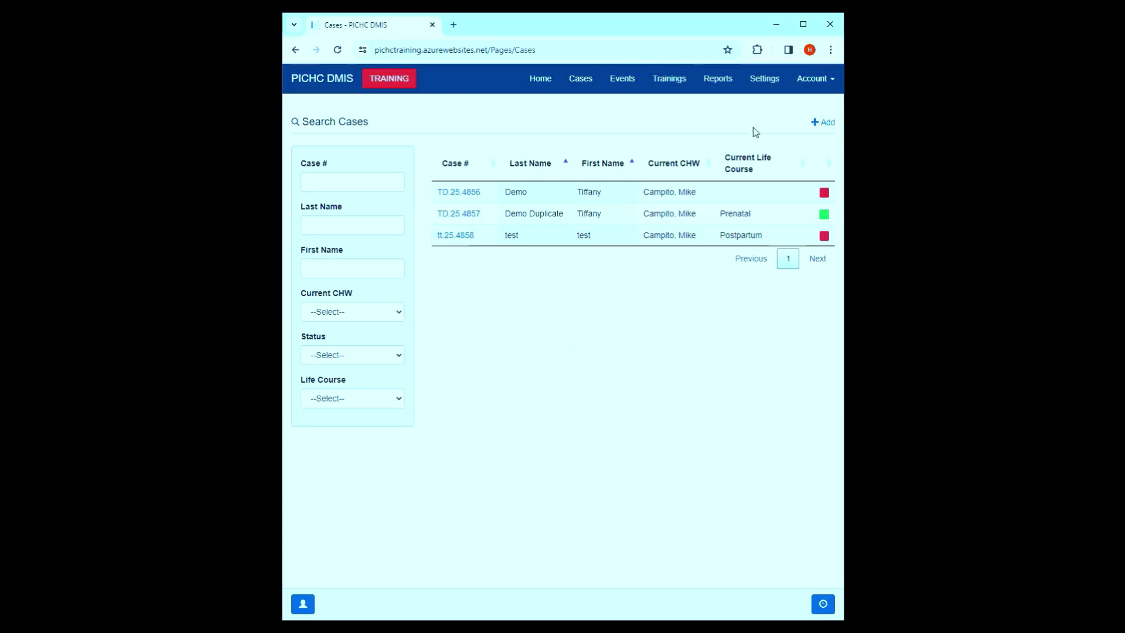
# - Select the PICHC Demo Program / Supervisor role under Change Role, then go back to Cases
pyautogui.click(812, 88)
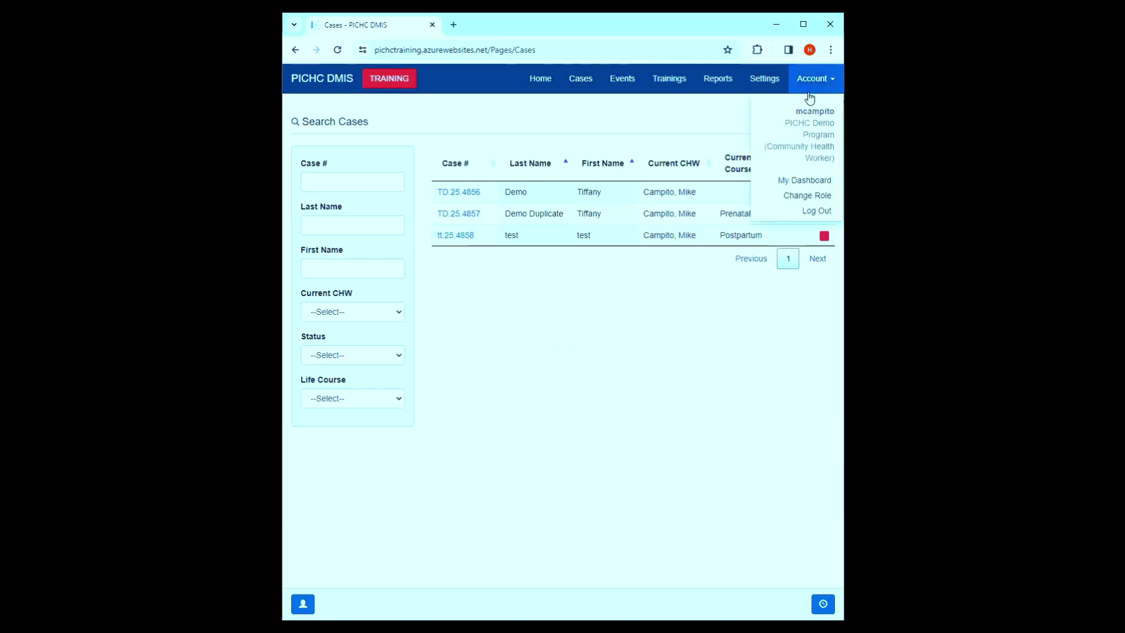
pyautogui.click(806, 195)
pyautogui.scroll(-2, 603, 346)
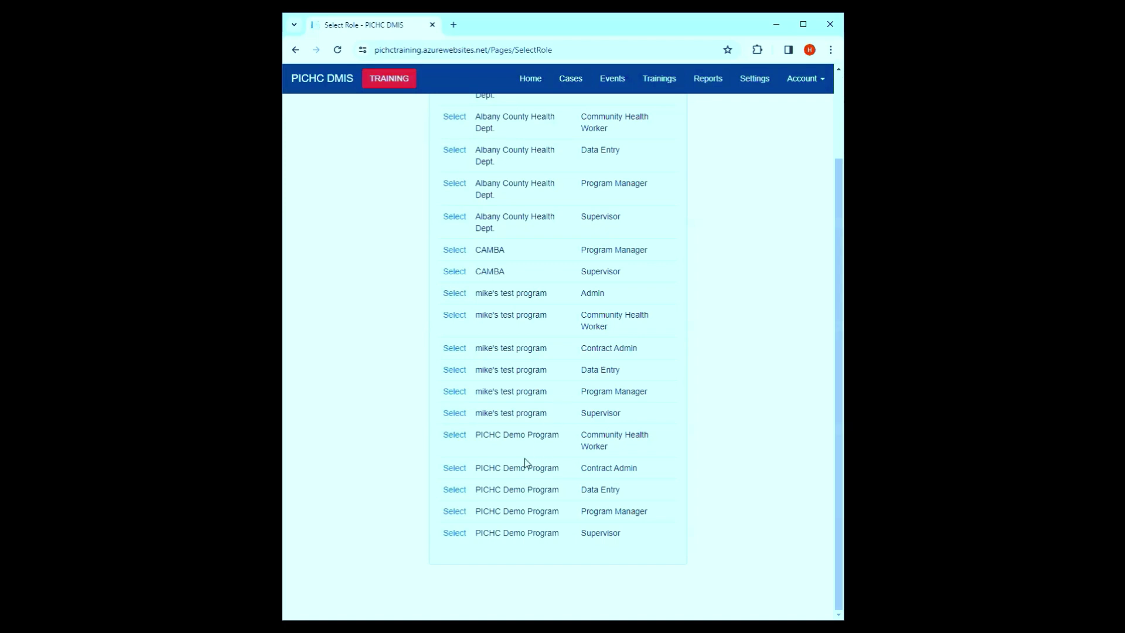
pyautogui.click(462, 535)
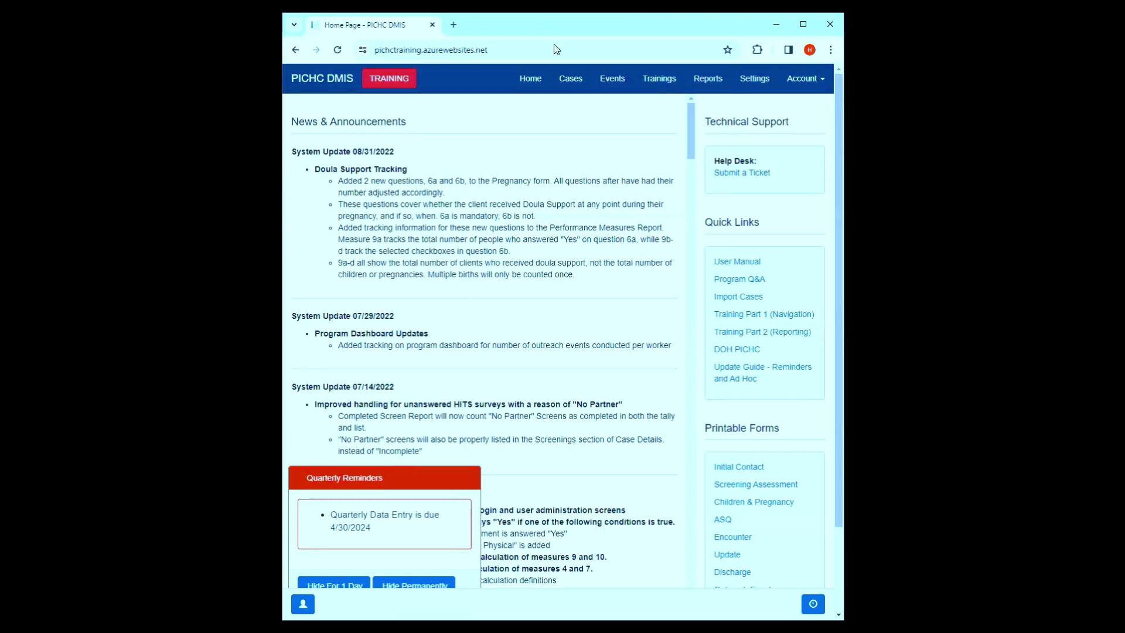
pyautogui.click(803, 24)
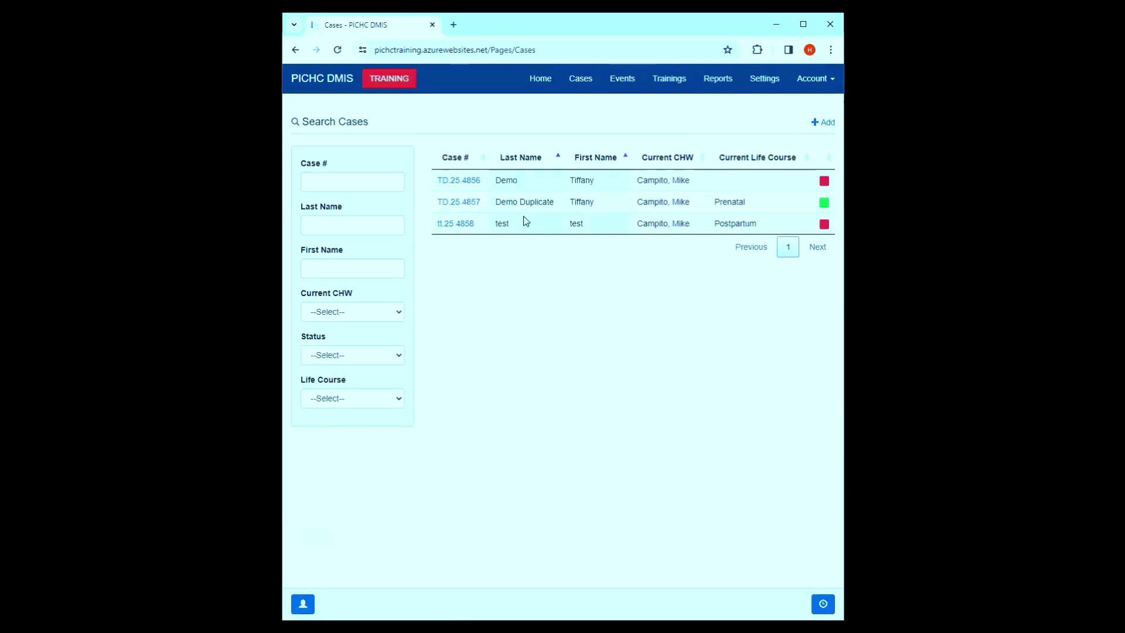
# - Open case tt.25.4858's Initial Contact form and approve it
pyautogui.click(455, 226)
pyautogui.click(320, 487)
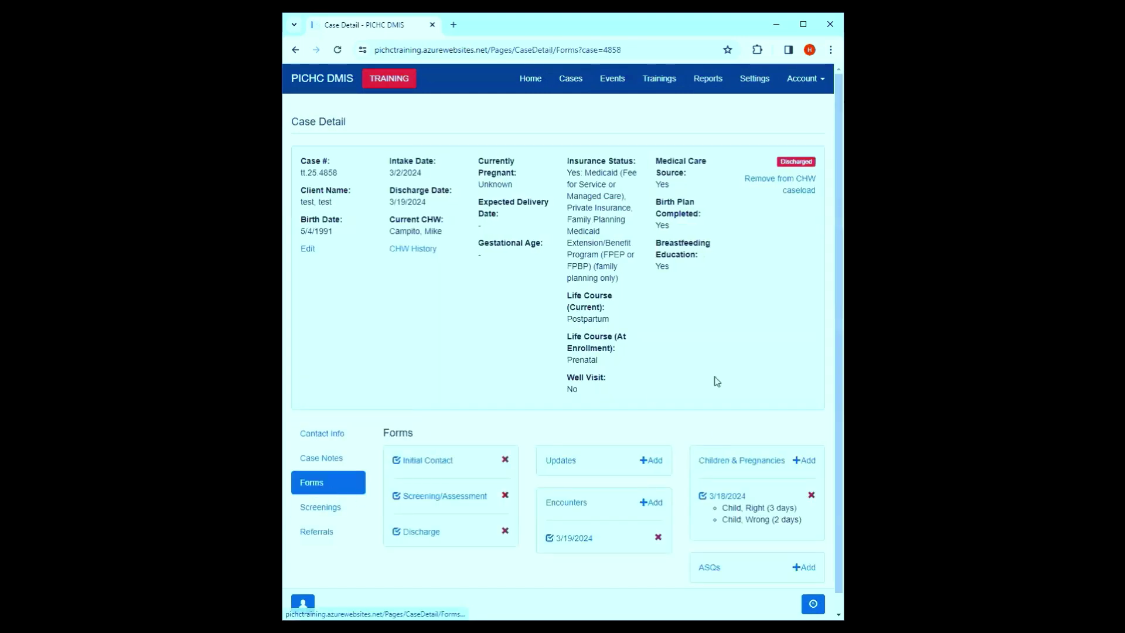
pyautogui.scroll(-1, 539, 324)
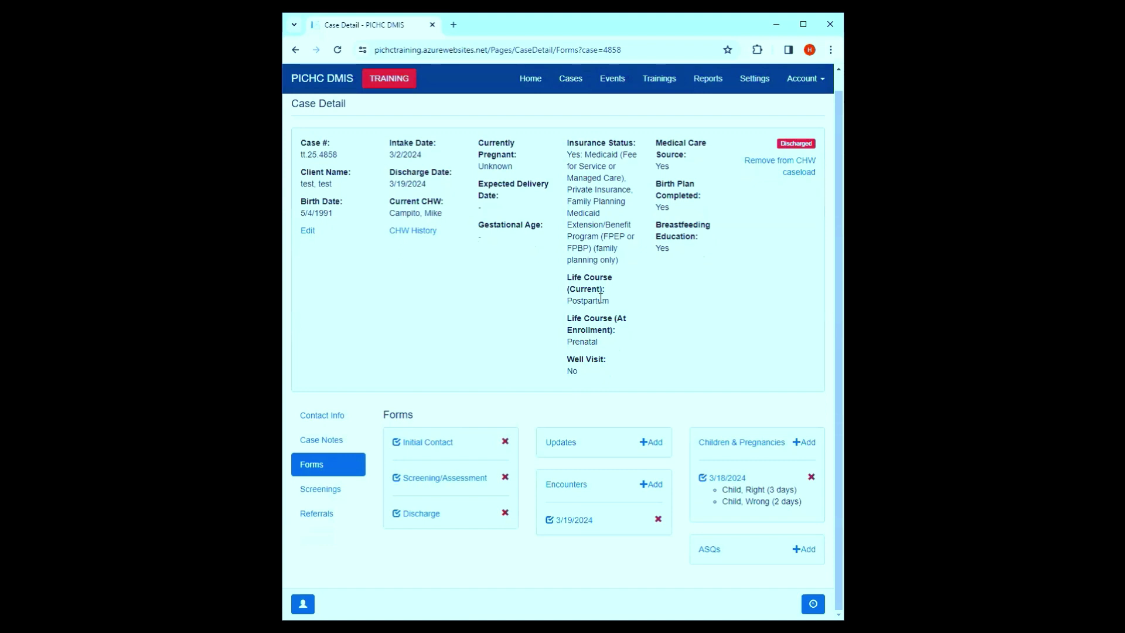
pyautogui.click(432, 447)
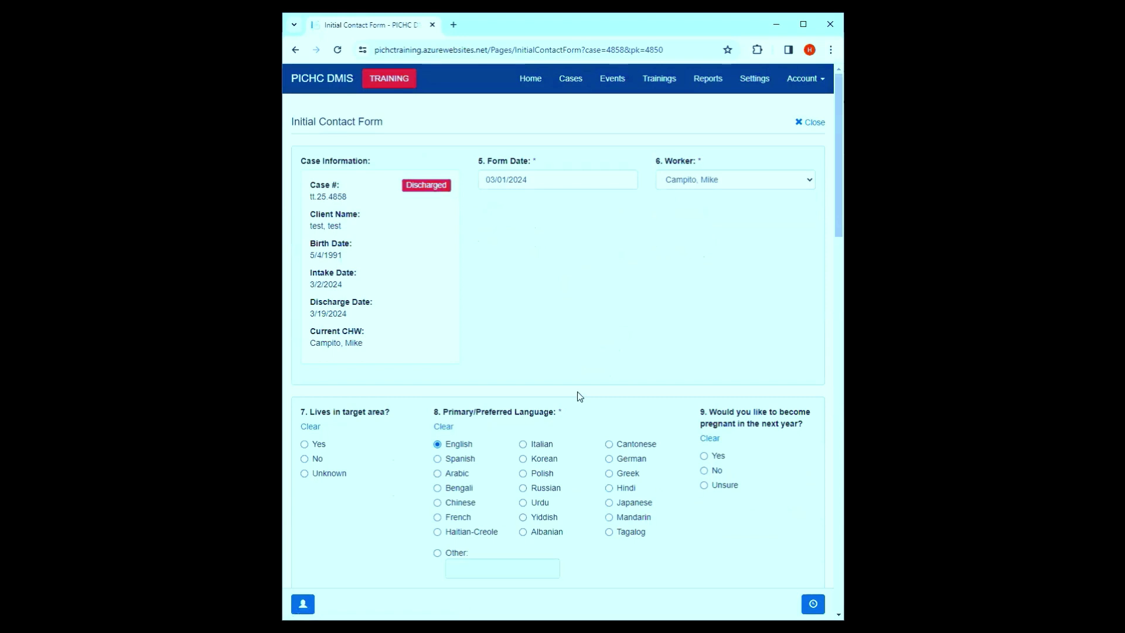
pyautogui.scroll(-15, 578, 391)
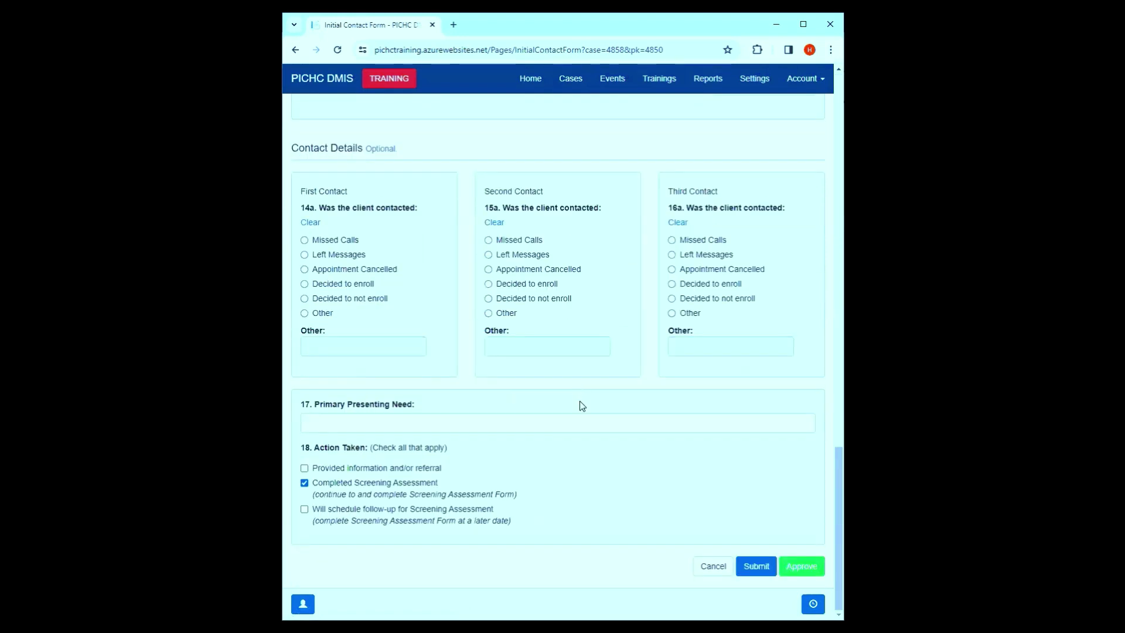
pyautogui.click(787, 567)
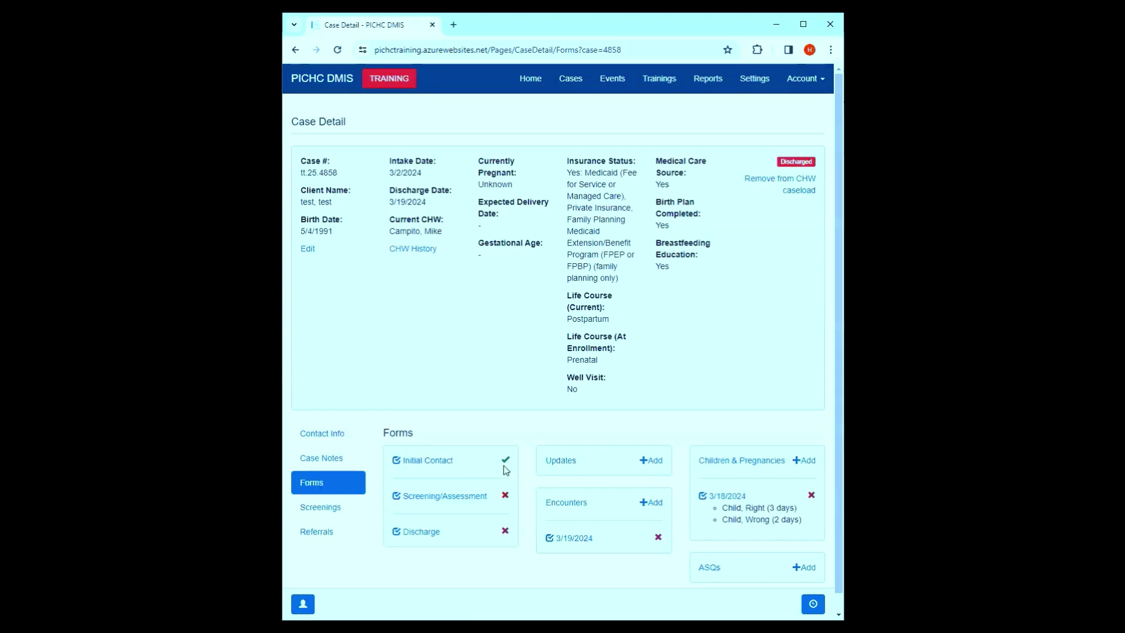
pyautogui.click(440, 463)
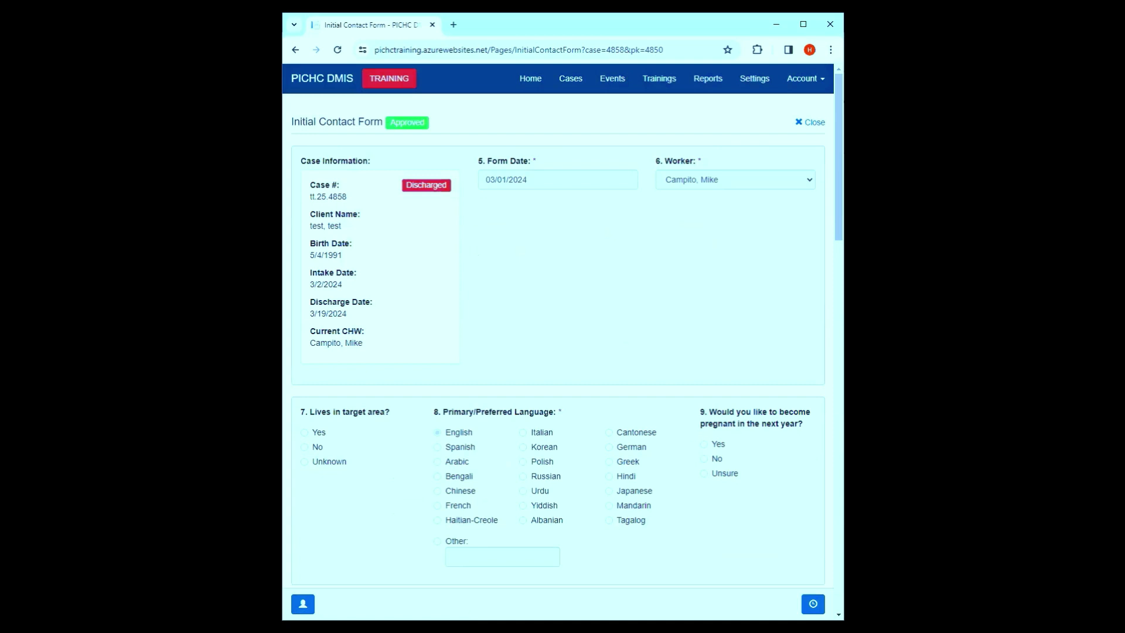
pyautogui.scroll(-20, 561, 420)
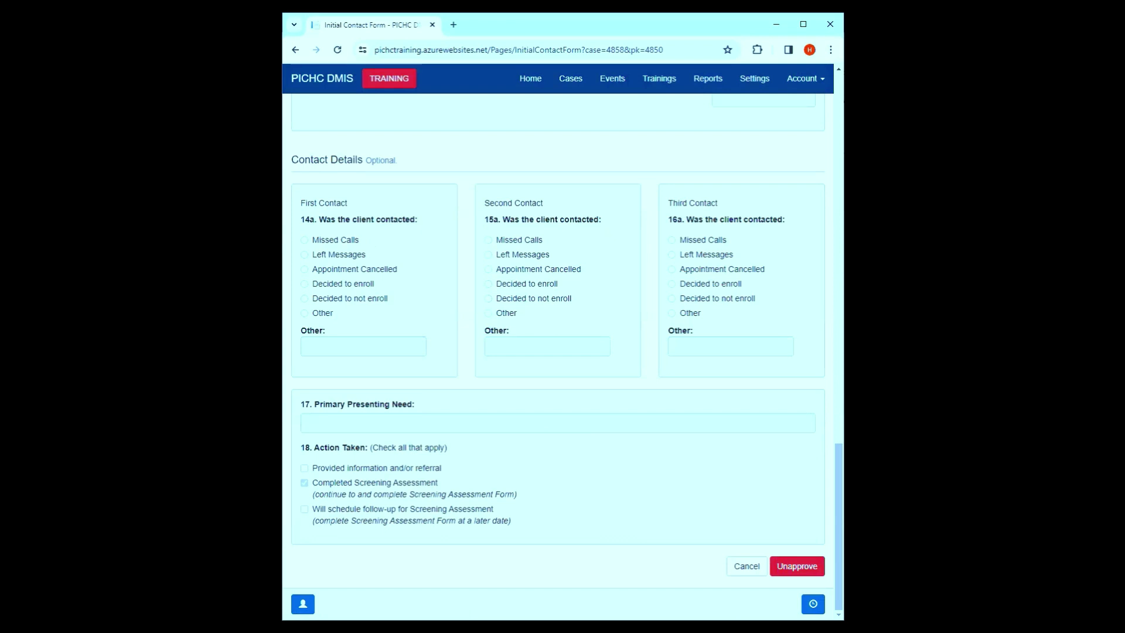
pyautogui.click(747, 566)
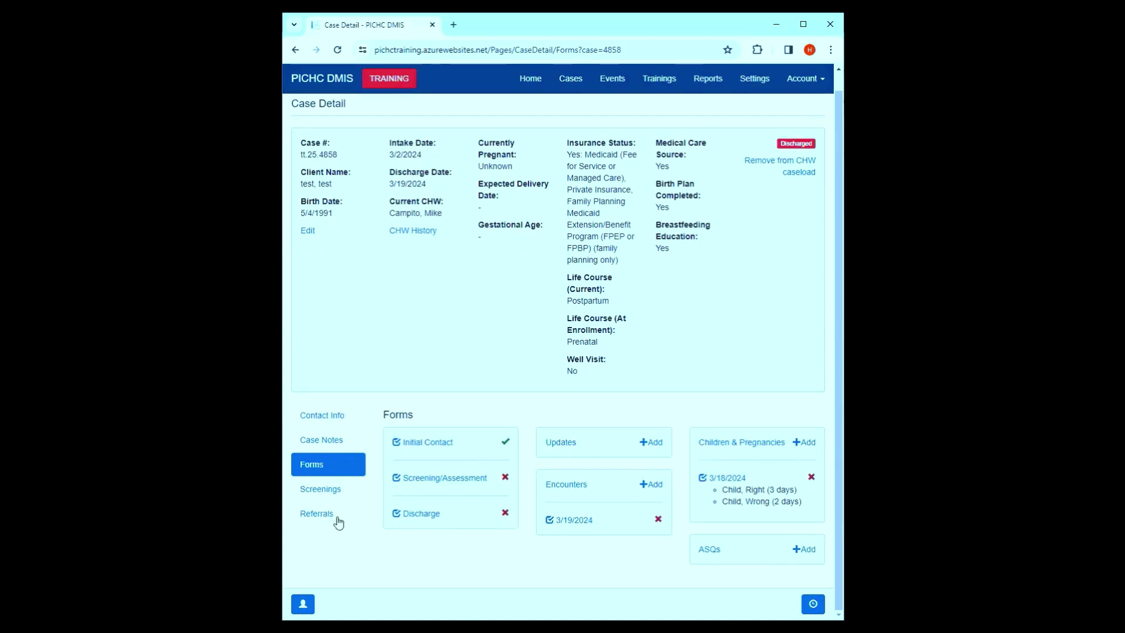
pyautogui.click(331, 490)
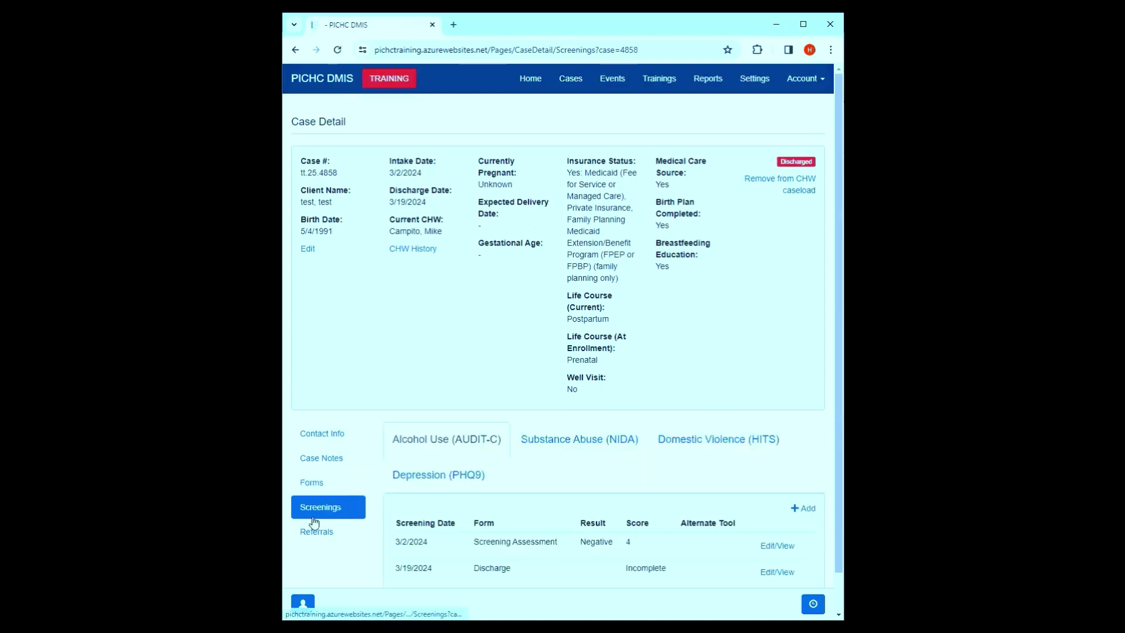
pyautogui.click(316, 531)
pyautogui.scroll(-1, 703, 477)
pyautogui.click(786, 499)
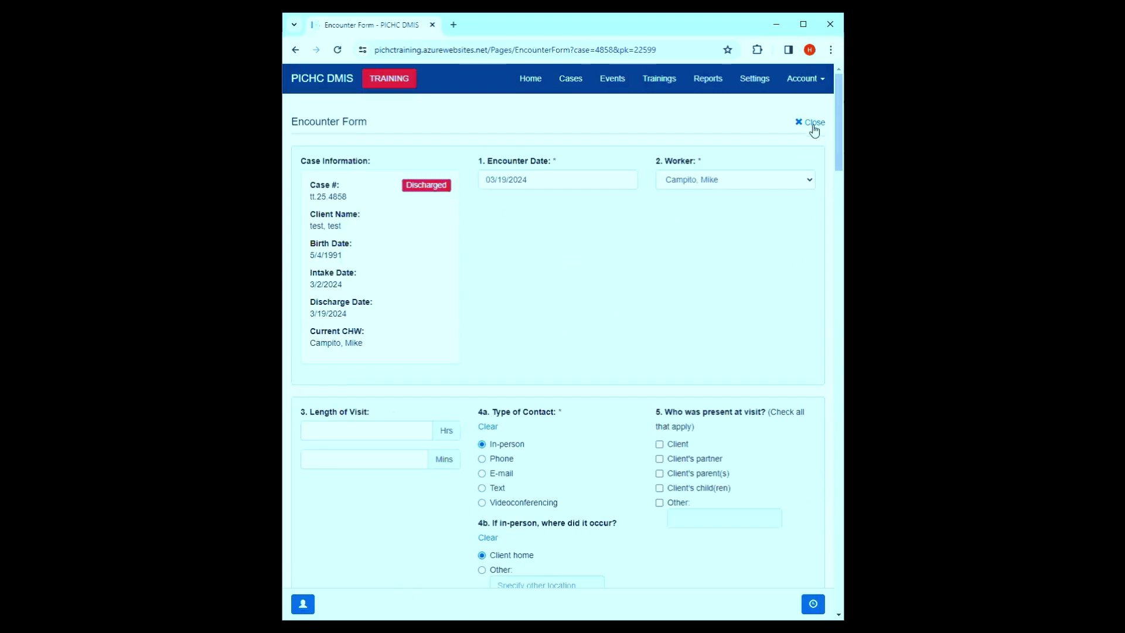
pyautogui.click(812, 123)
pyautogui.click(316, 531)
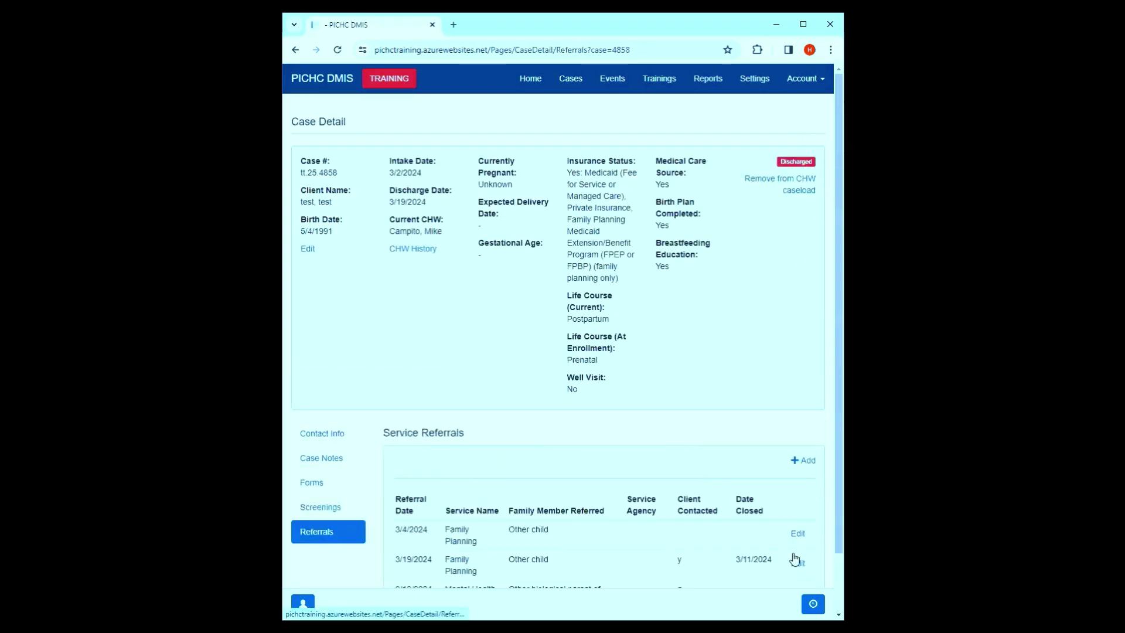
pyautogui.scroll(-1, 794, 559)
pyautogui.click(797, 466)
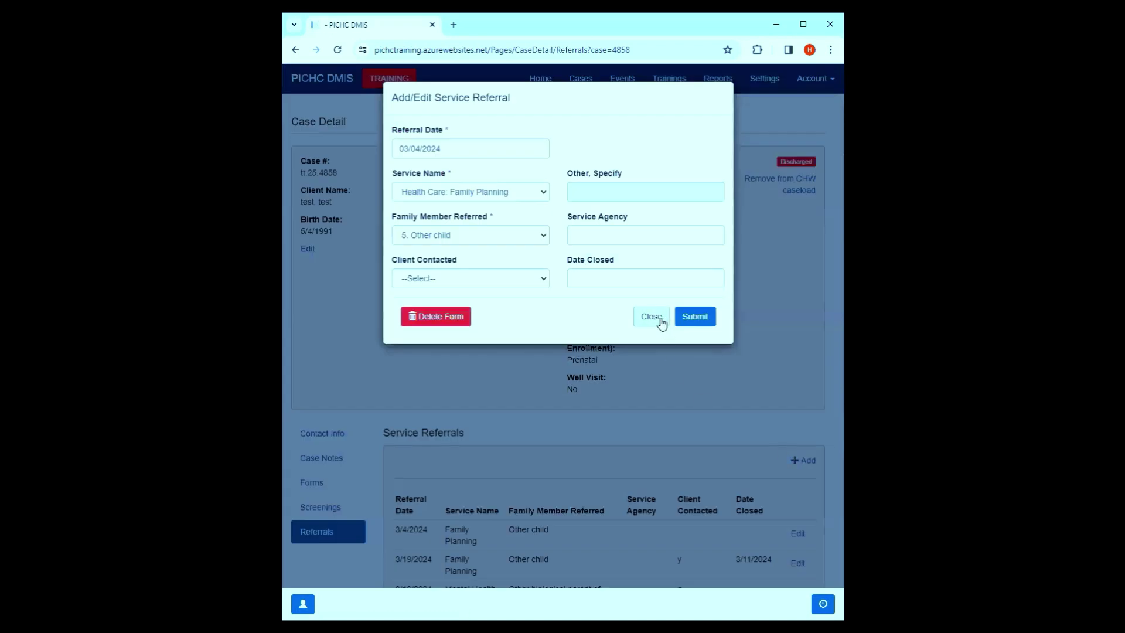
pyautogui.click(650, 317)
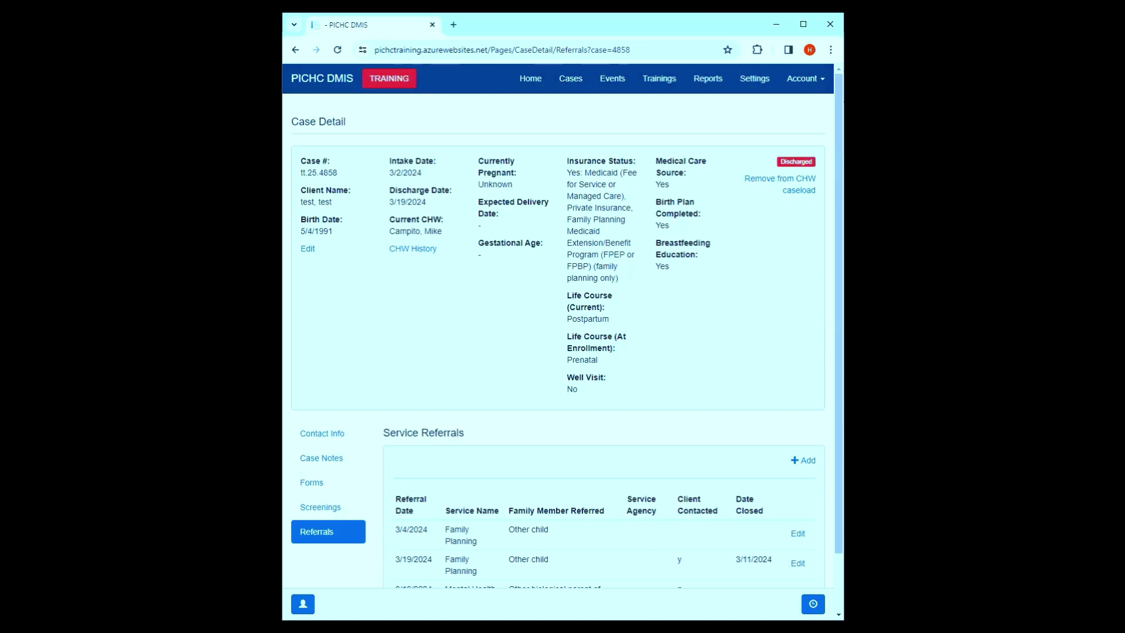
pyautogui.click(329, 482)
pyautogui.scroll(-1, 493, 403)
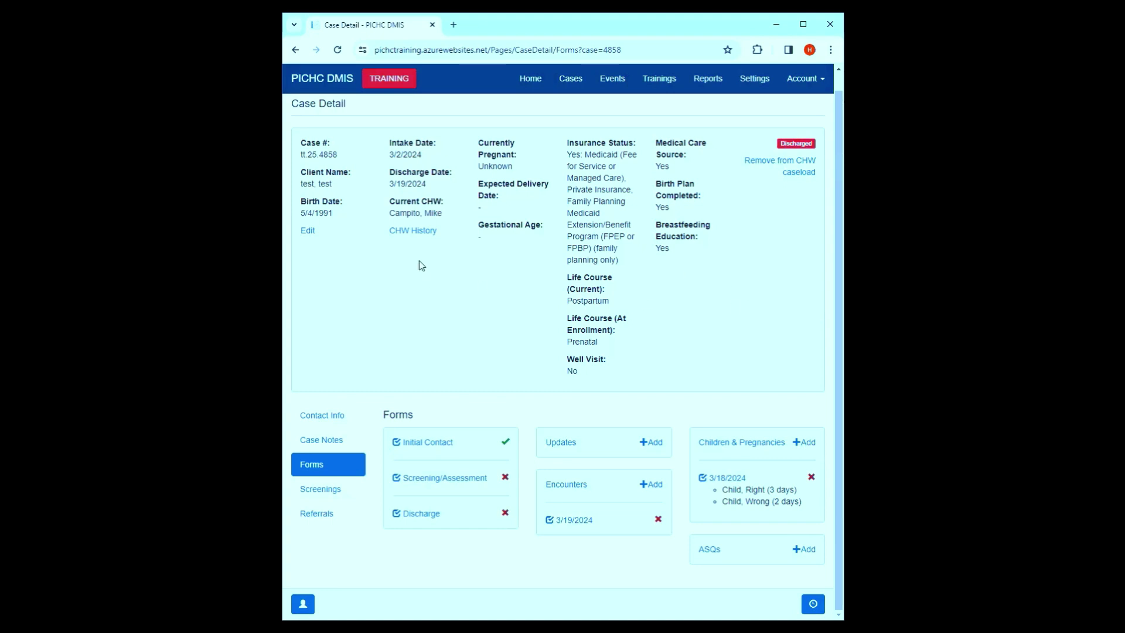
pyautogui.click(412, 232)
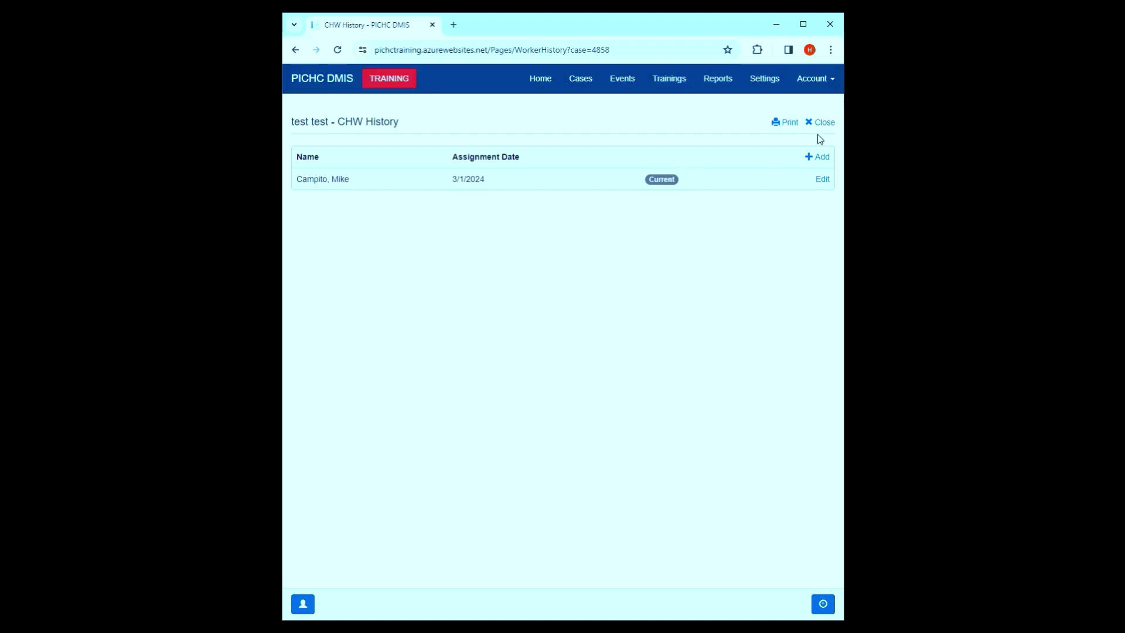
# - Assign the existing worker as the case's CHW with assignment date 03/20/2024
pyautogui.click(817, 158)
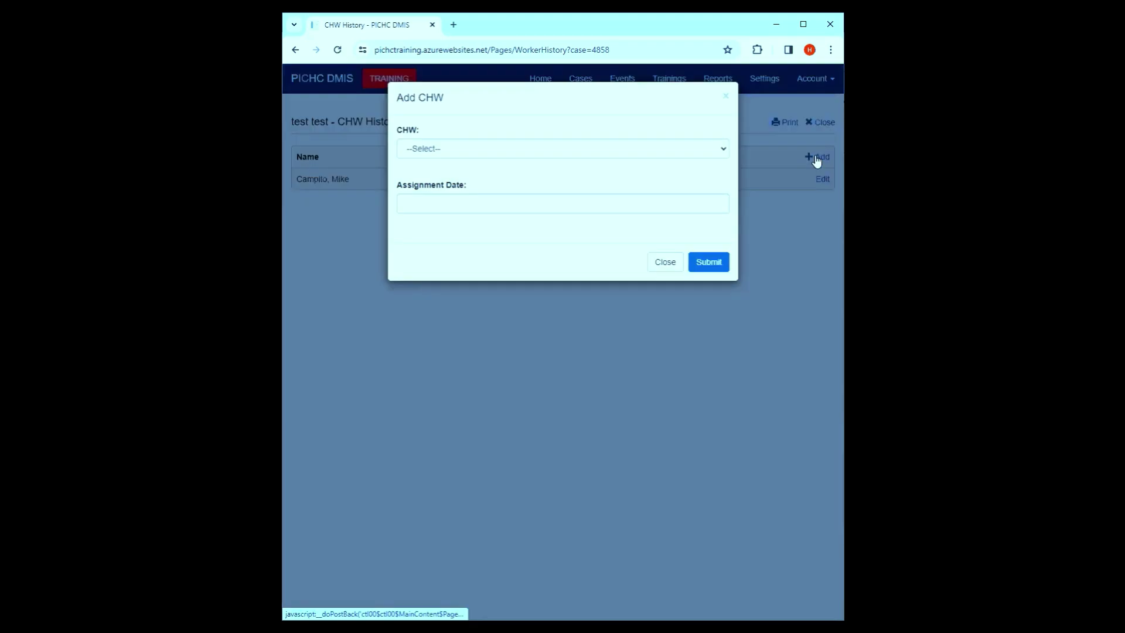
pyautogui.click(575, 149)
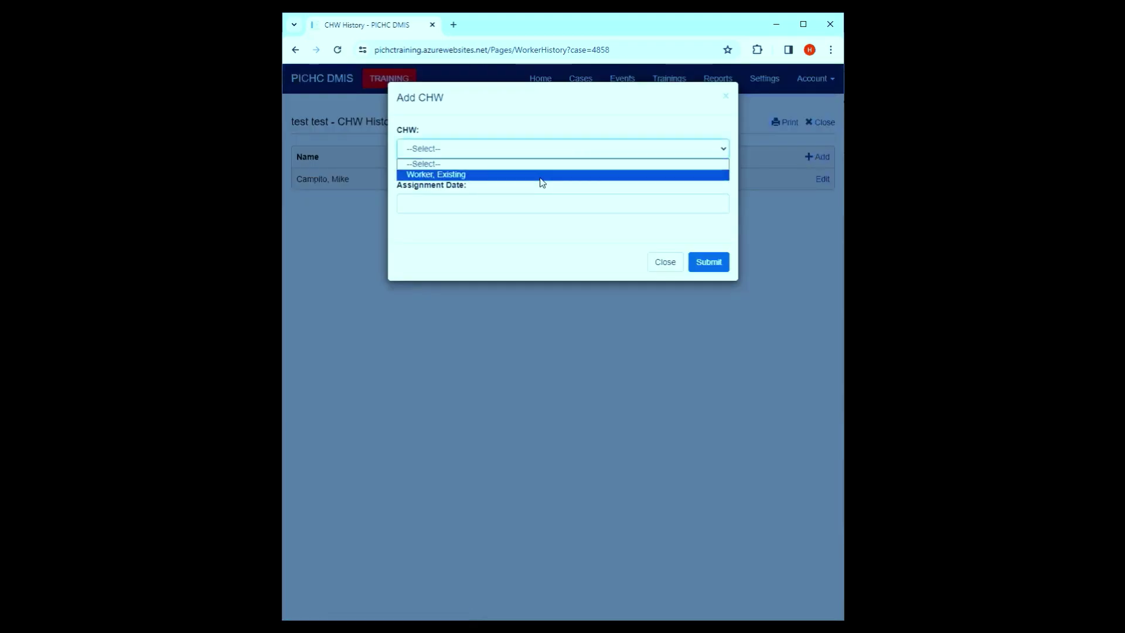
pyautogui.click(540, 175)
pyautogui.click(545, 205)
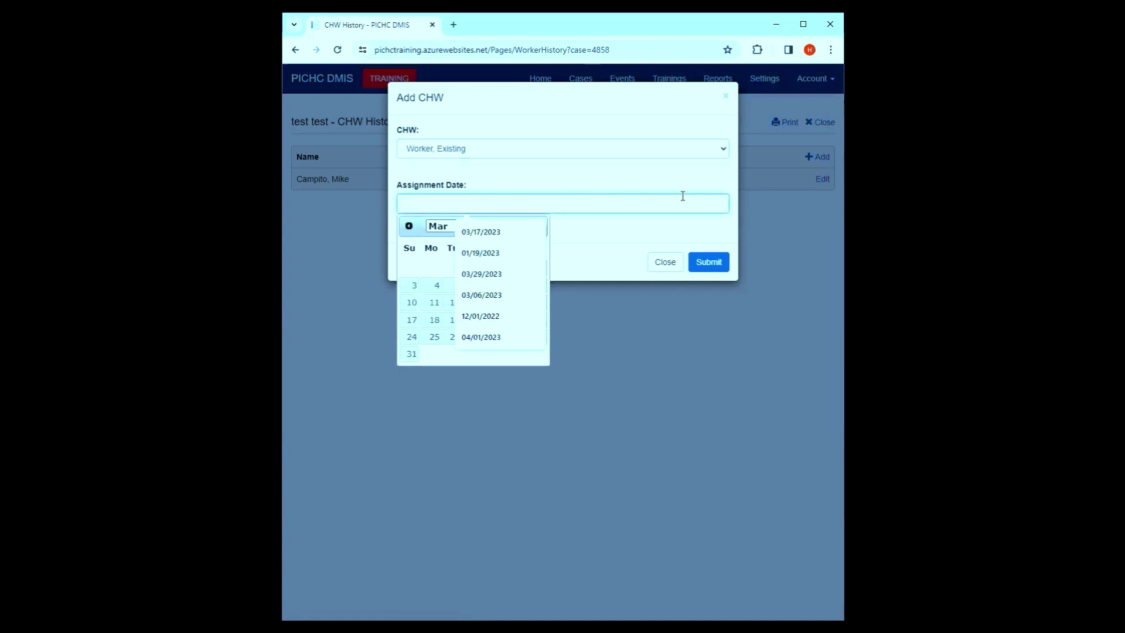
pyautogui.click(422, 271)
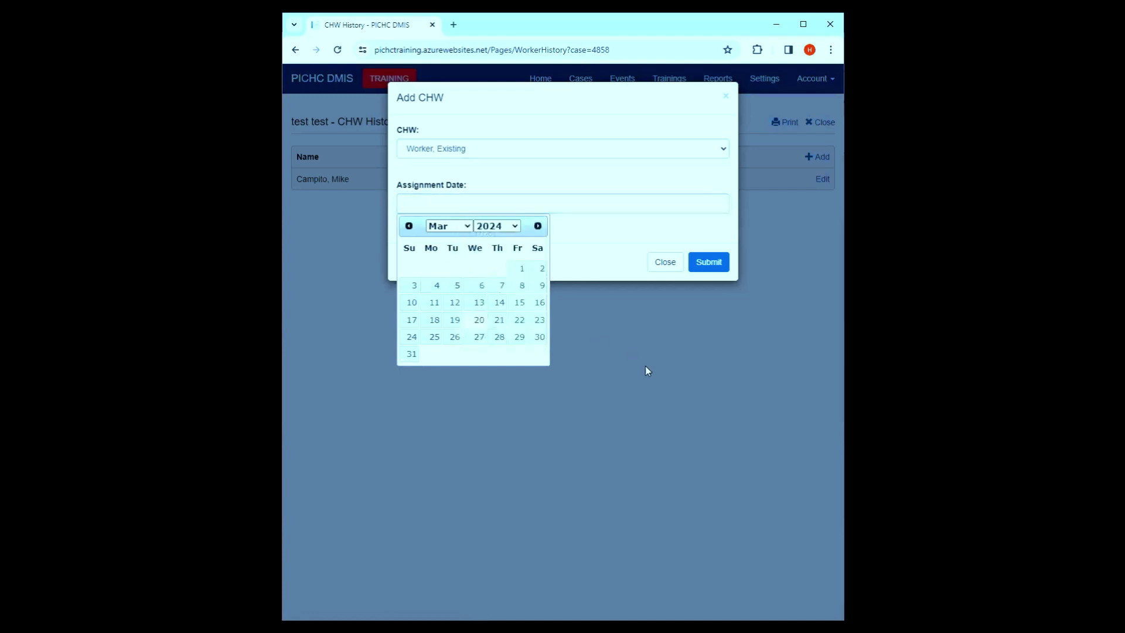
pyautogui.click(477, 320)
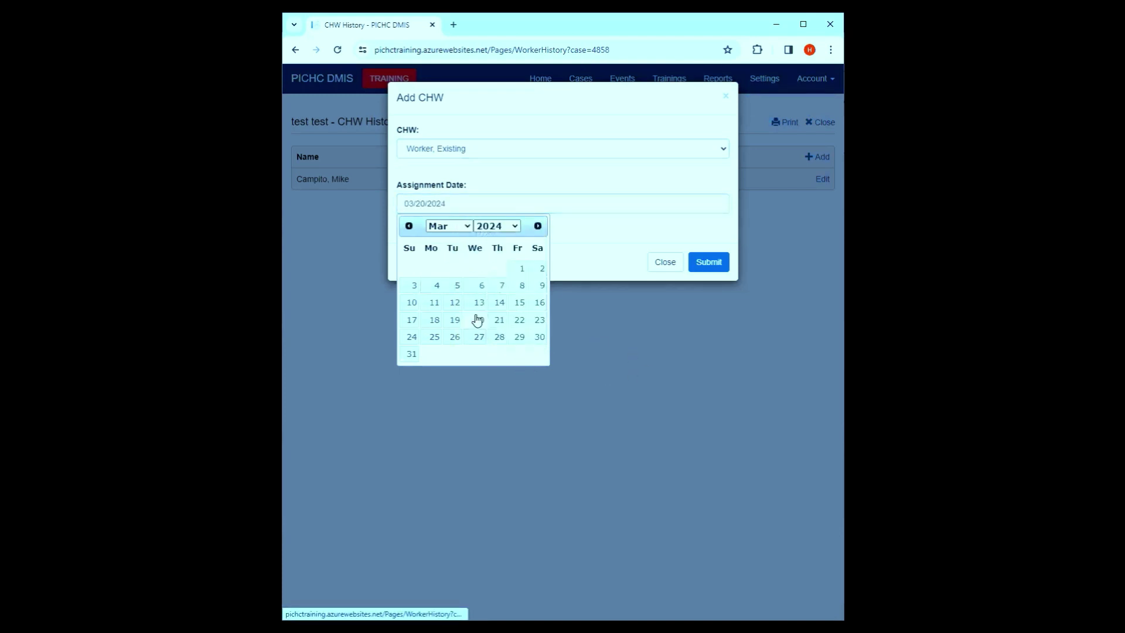
pyautogui.click(706, 263)
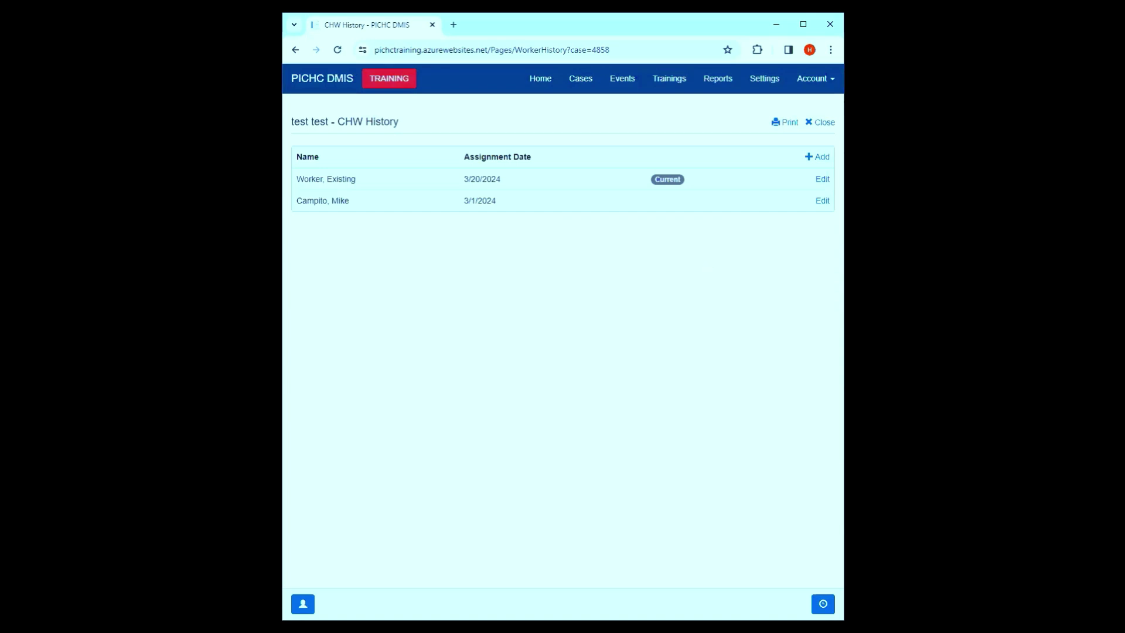
# - Review the CHW History showing the new current worker and previous worker, then close it
pyautogui.doubleClick(657, 178)
pyautogui.moveTo(315, 202); pyautogui.dragTo(308, 202)
pyautogui.moveTo(407, 211); pyautogui.dragTo(665, 208)
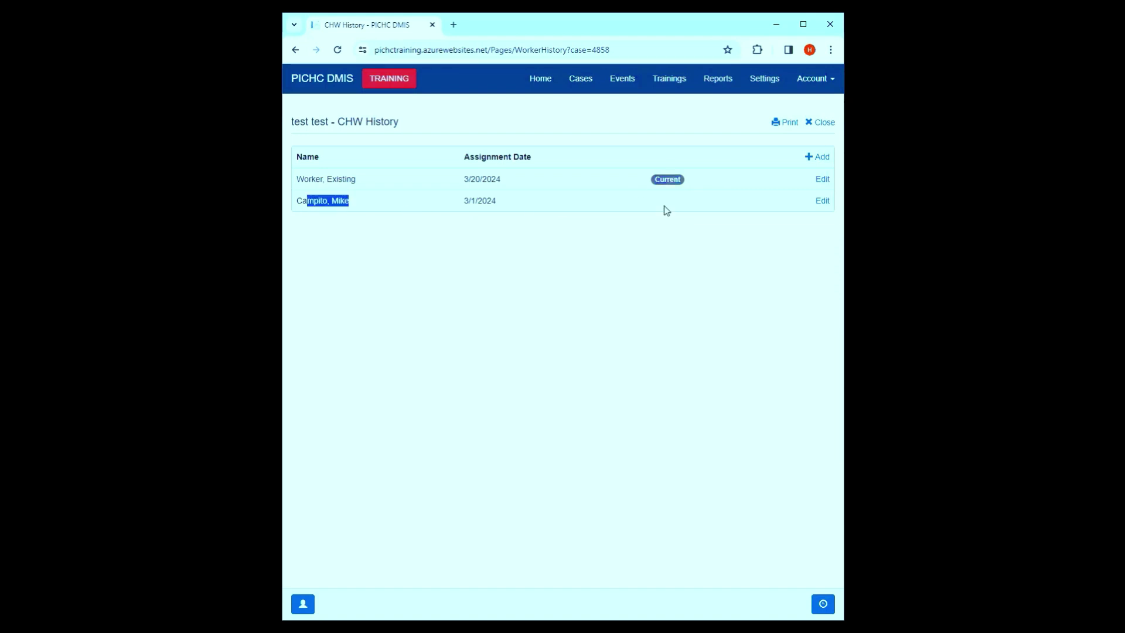
pyautogui.click(823, 124)
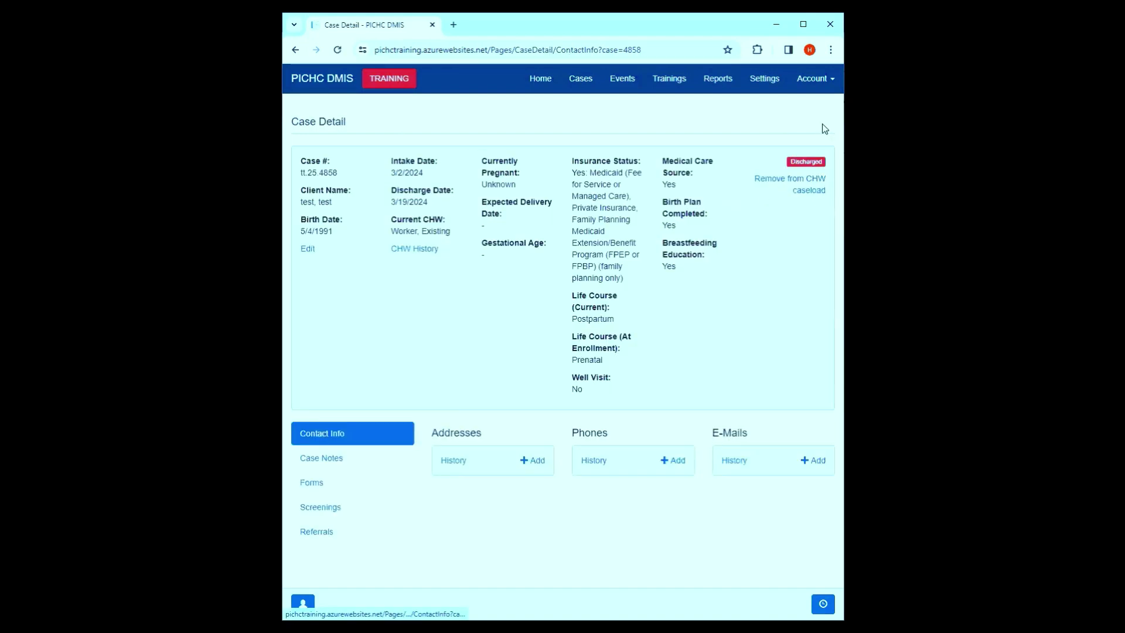
# - Note the current CHW, switch to another PICHC Demo Program role, and open Cases
pyautogui.moveTo(466, 232); pyautogui.dragTo(386, 222)
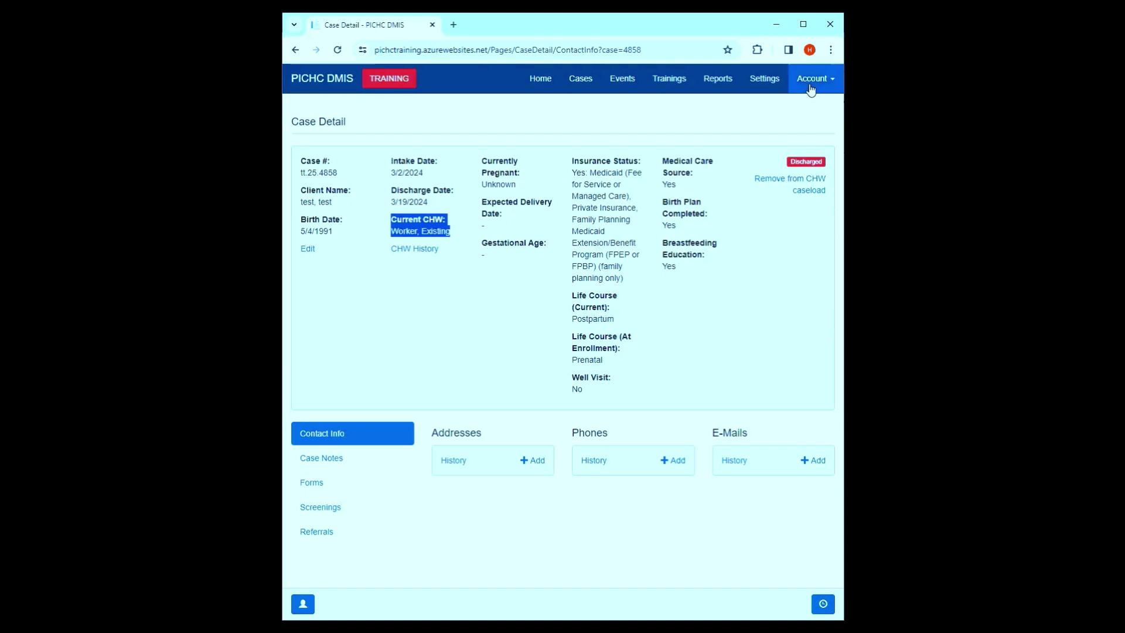
pyautogui.click(815, 81)
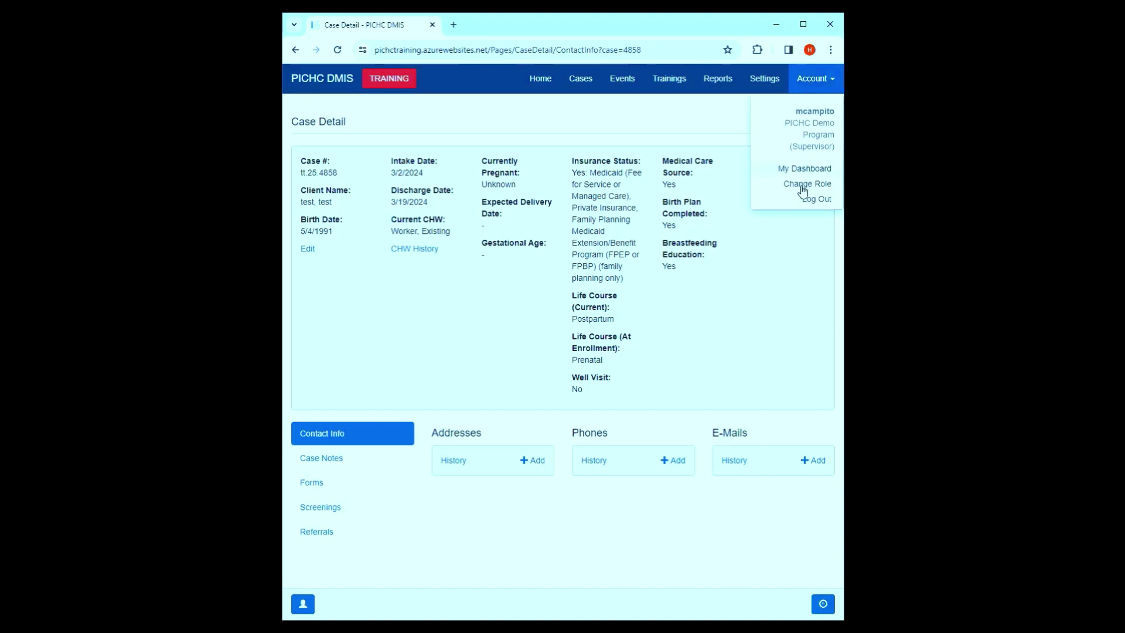
pyautogui.click(808, 185)
pyautogui.scroll(-3, 616, 269)
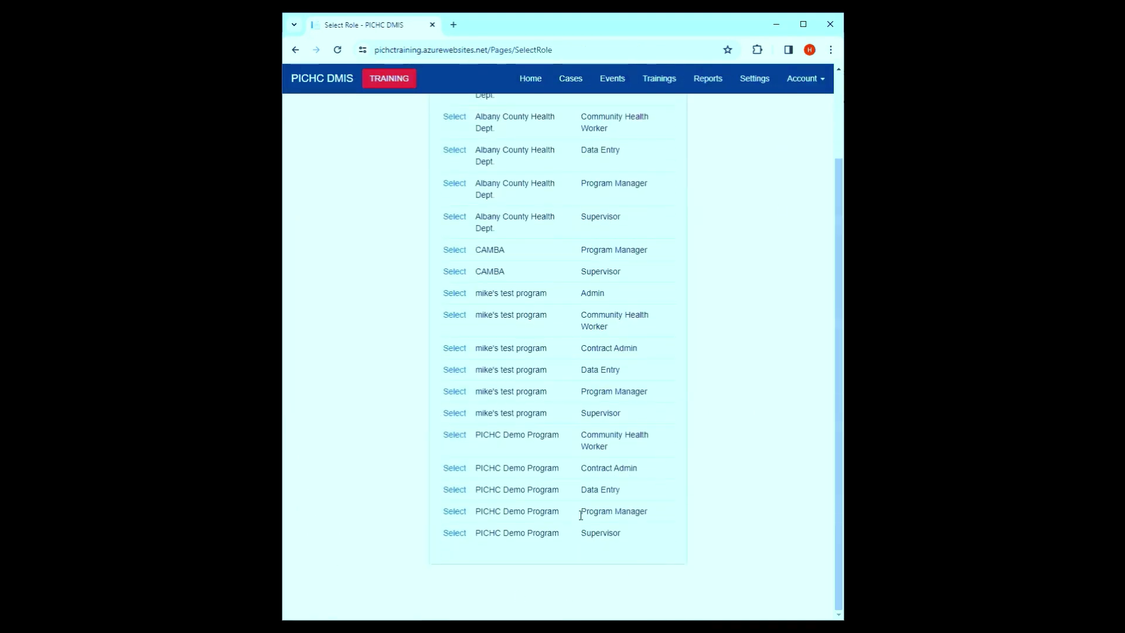
pyautogui.click(455, 490)
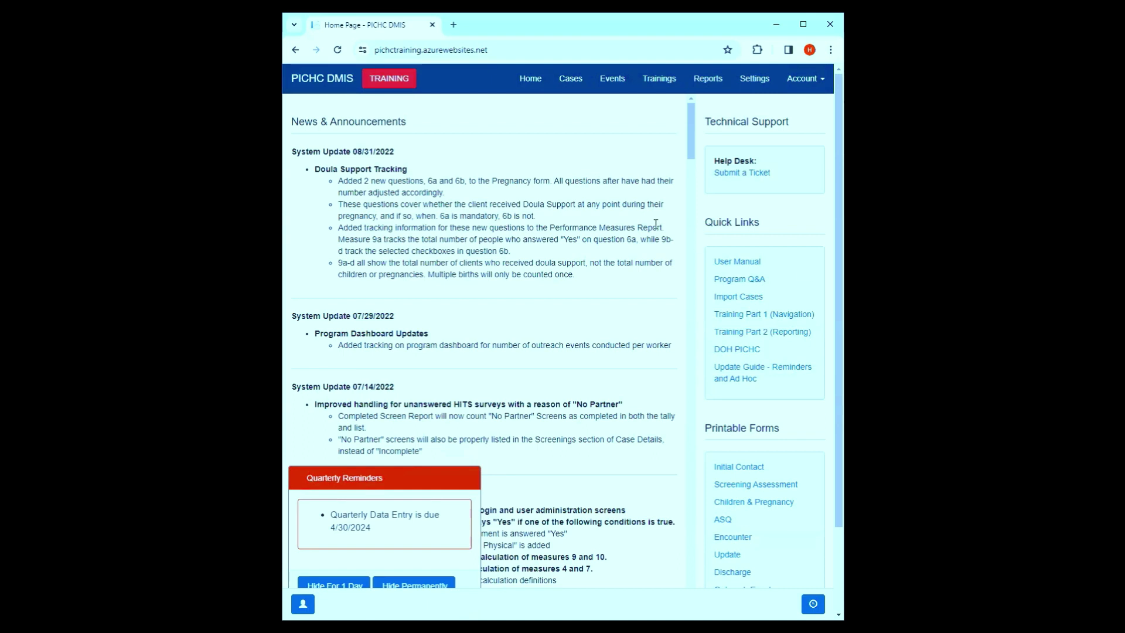
pyautogui.click(591, 89)
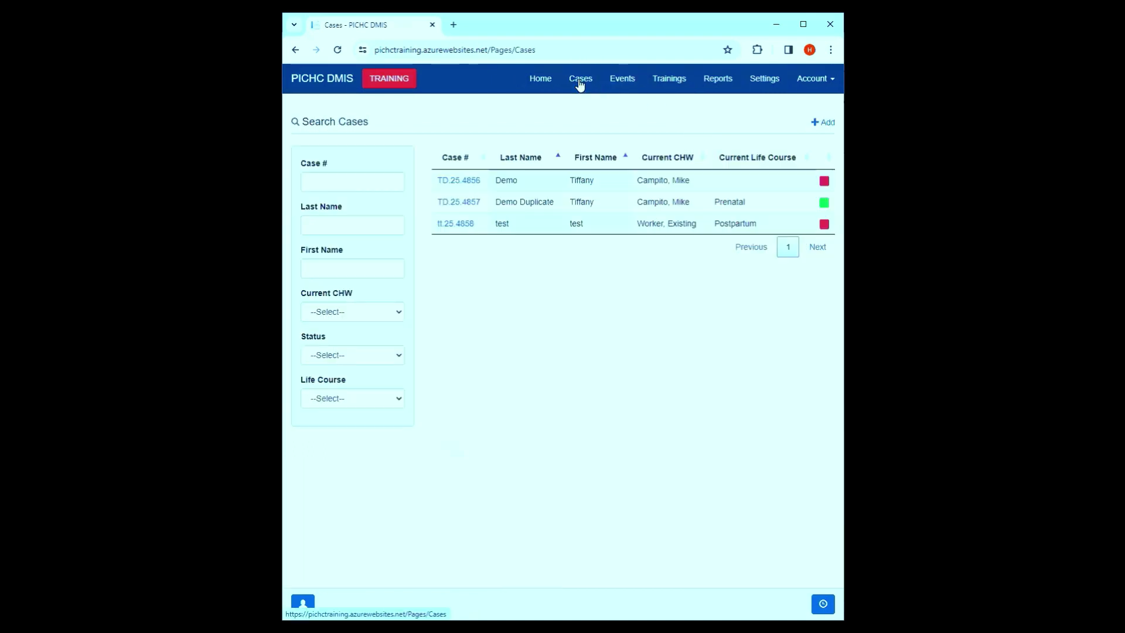
# - Open the Demo Duplicate case TD.25.4857 and view its forms
pyautogui.click(454, 202)
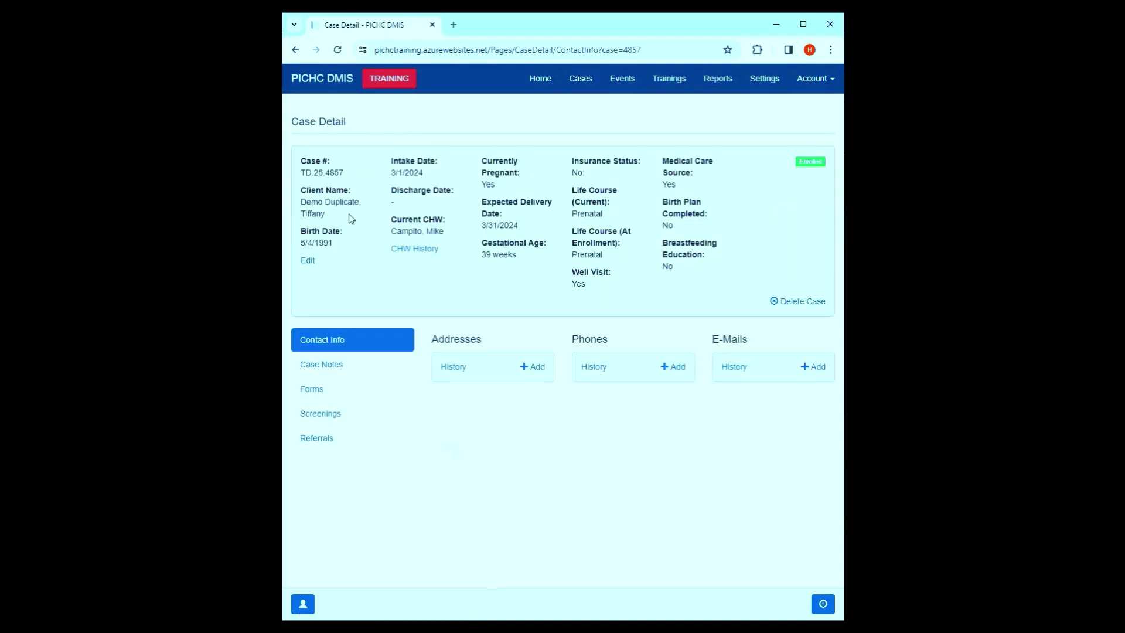
pyautogui.moveTo(343, 218); pyautogui.dragTo(300, 202)
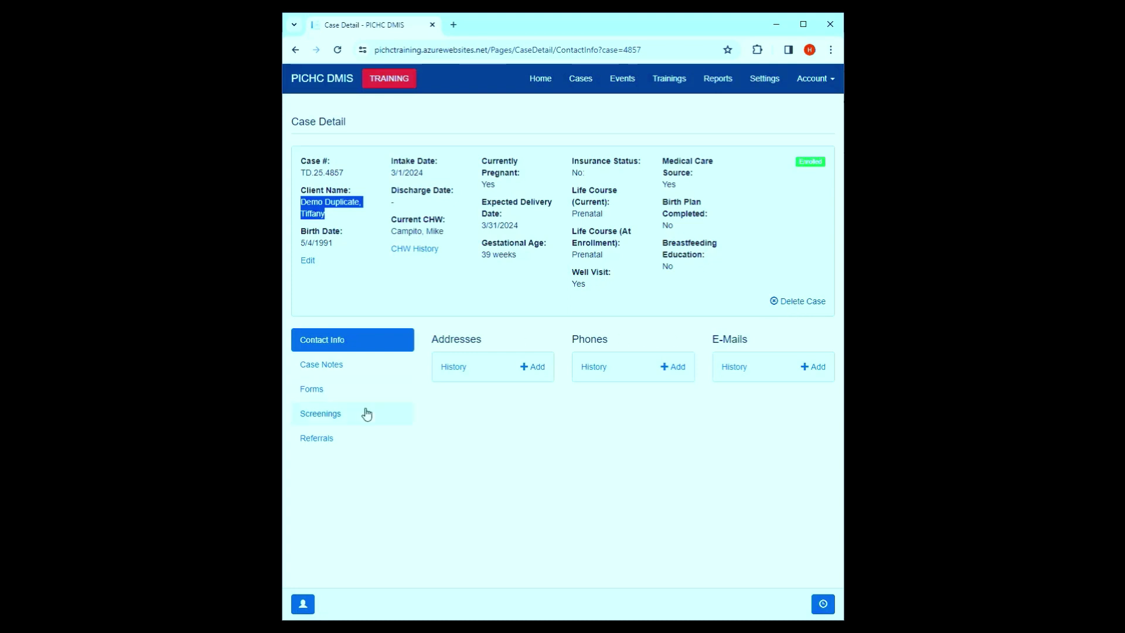
pyautogui.click(375, 398)
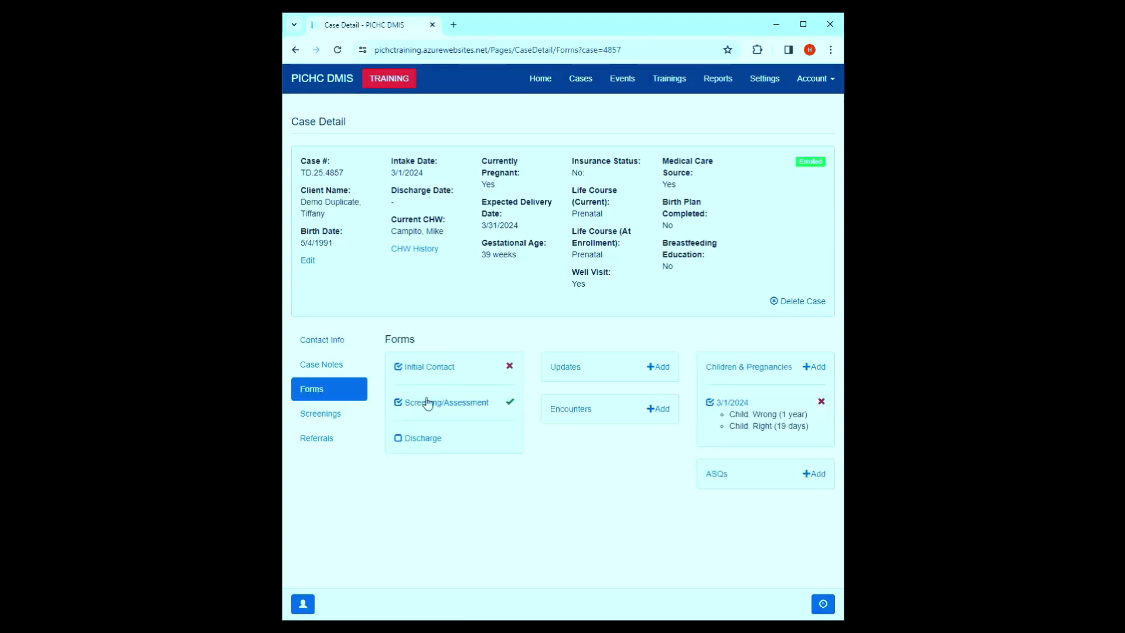
# - Delete the approved Screening/Assessment form and return to the case details
pyautogui.click(426, 410)
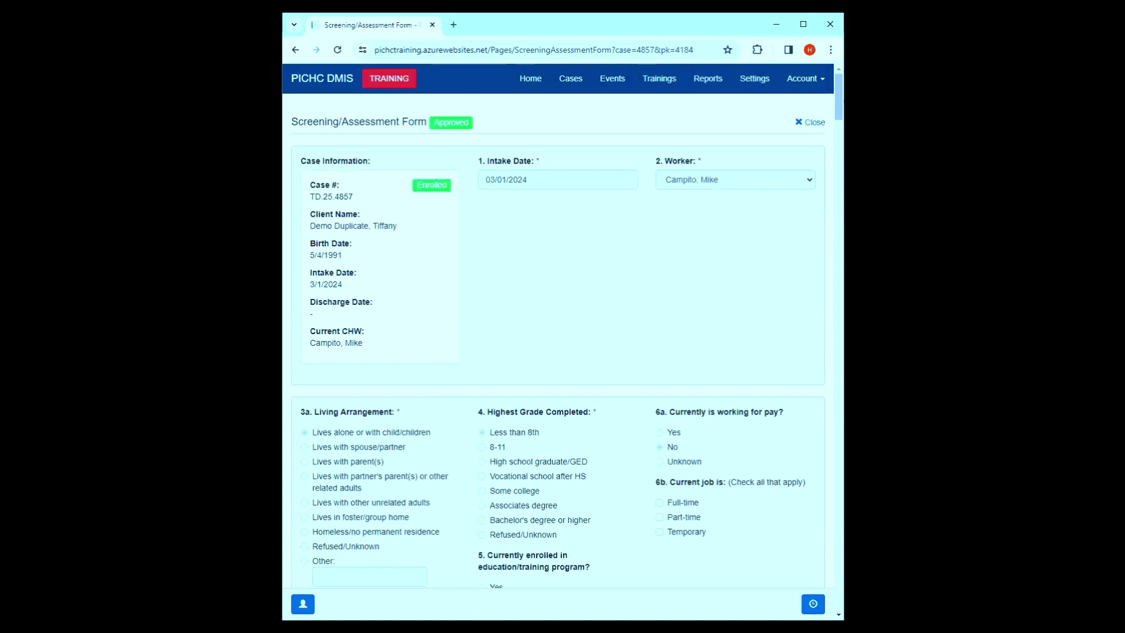
pyautogui.scroll(-20, 624, 346)
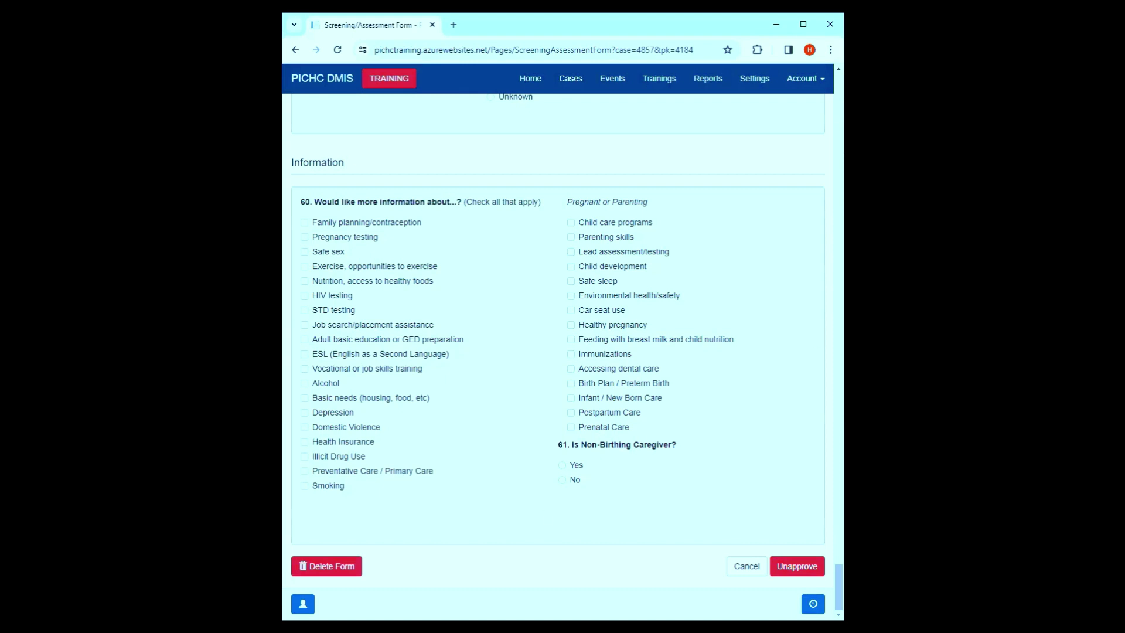
pyautogui.click(328, 566)
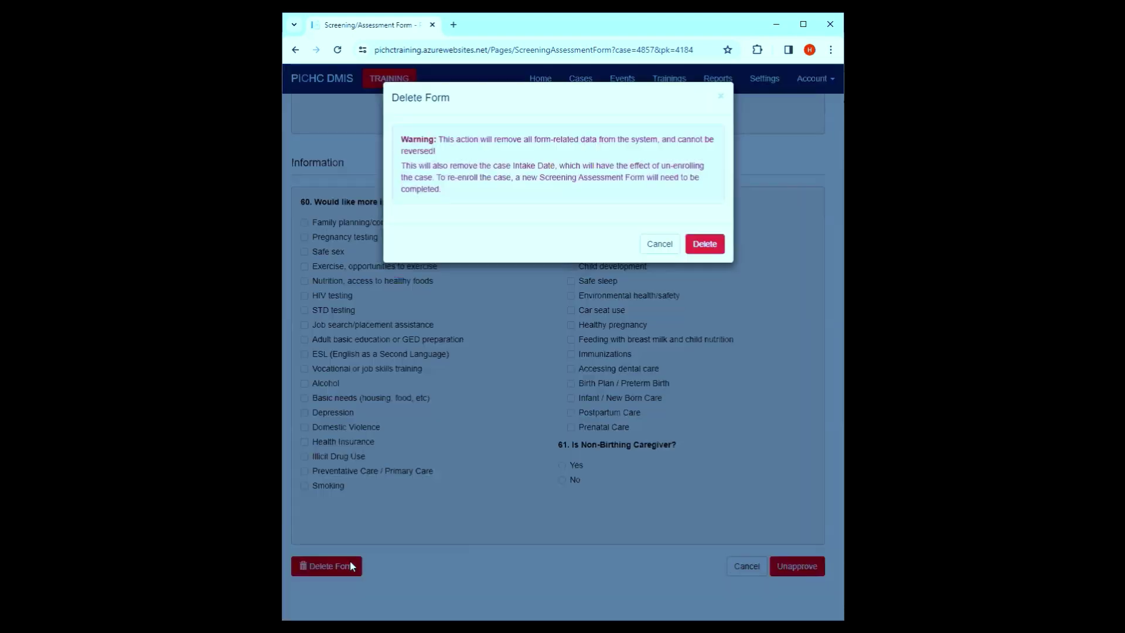
pyautogui.click(704, 241)
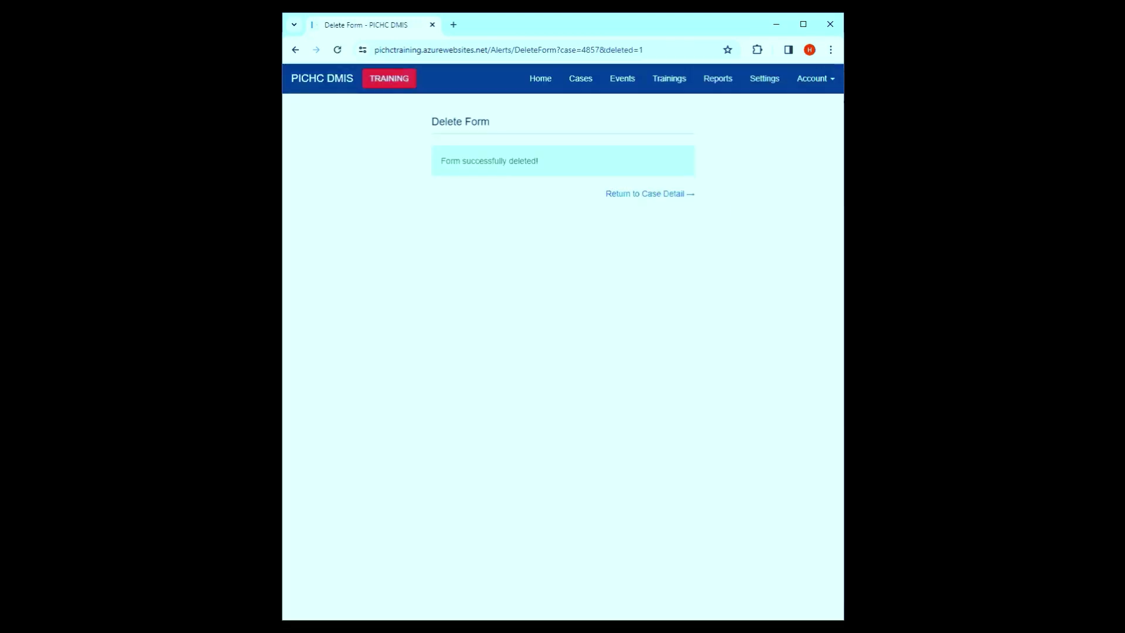
pyautogui.click(665, 200)
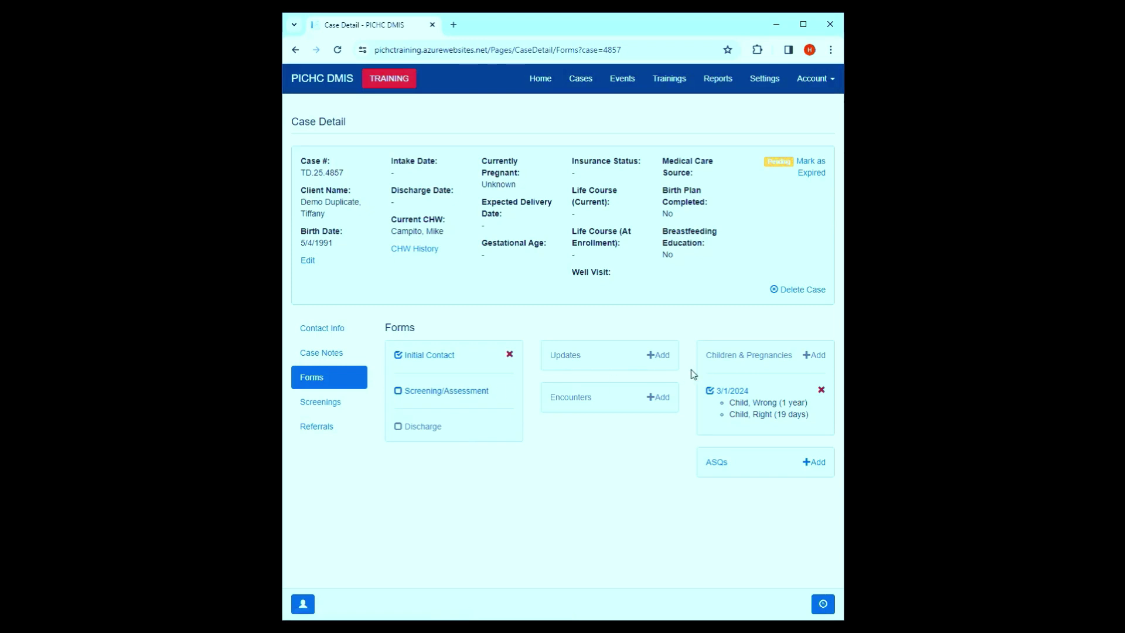
# - Open test case tt.25.4858's 3/18/2024 pregnancy form
pyautogui.click(580, 89)
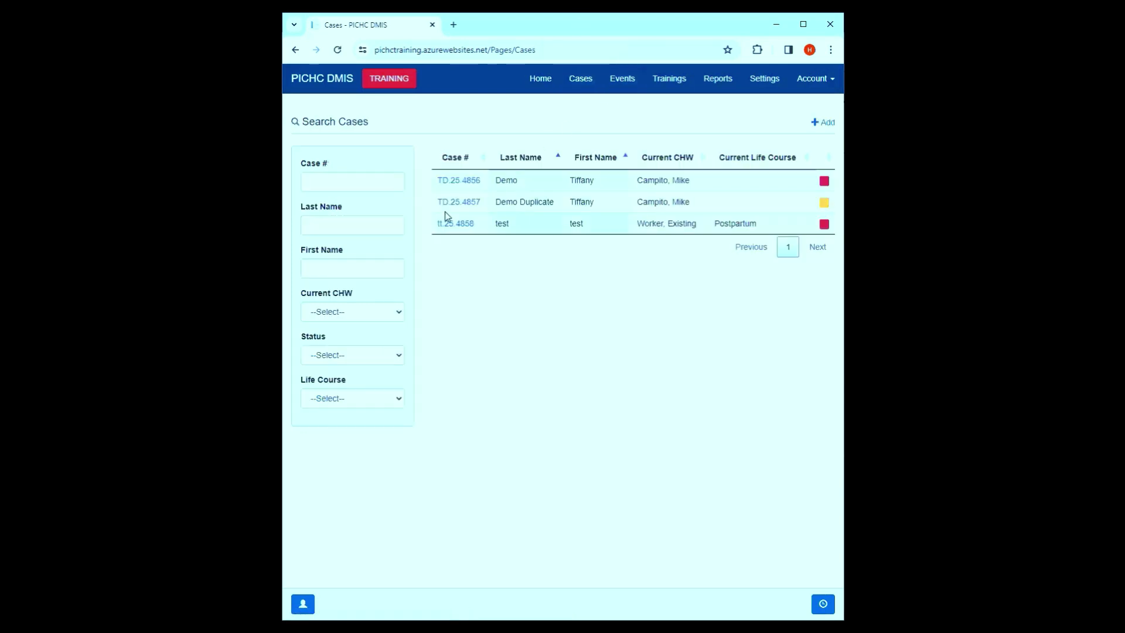
pyautogui.click(462, 224)
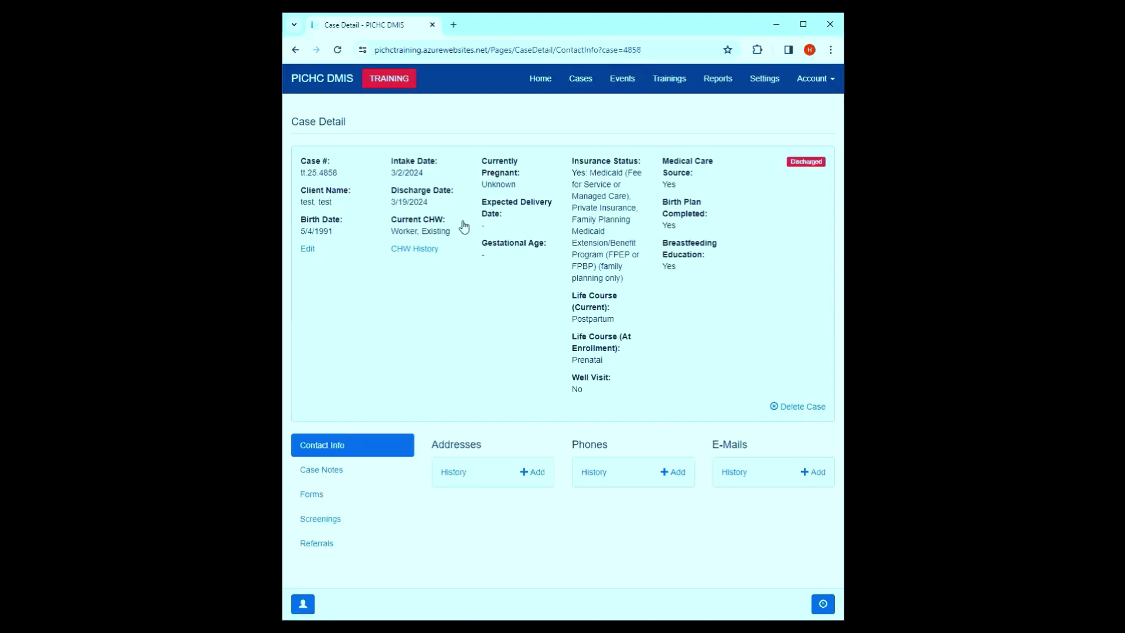
pyautogui.click(337, 500)
pyautogui.scroll(-1, 831, 529)
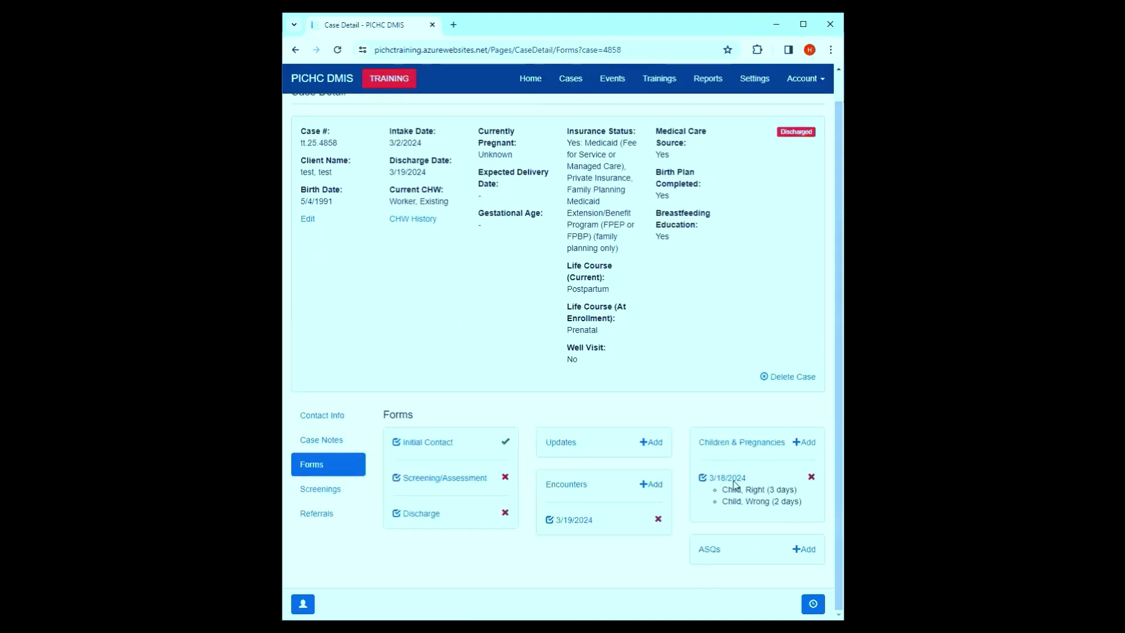
pyautogui.click(721, 477)
# - Delete the 'Child, Wrong' entry from the pregnancy record and return to the case list
pyautogui.scroll(-7, 691, 410)
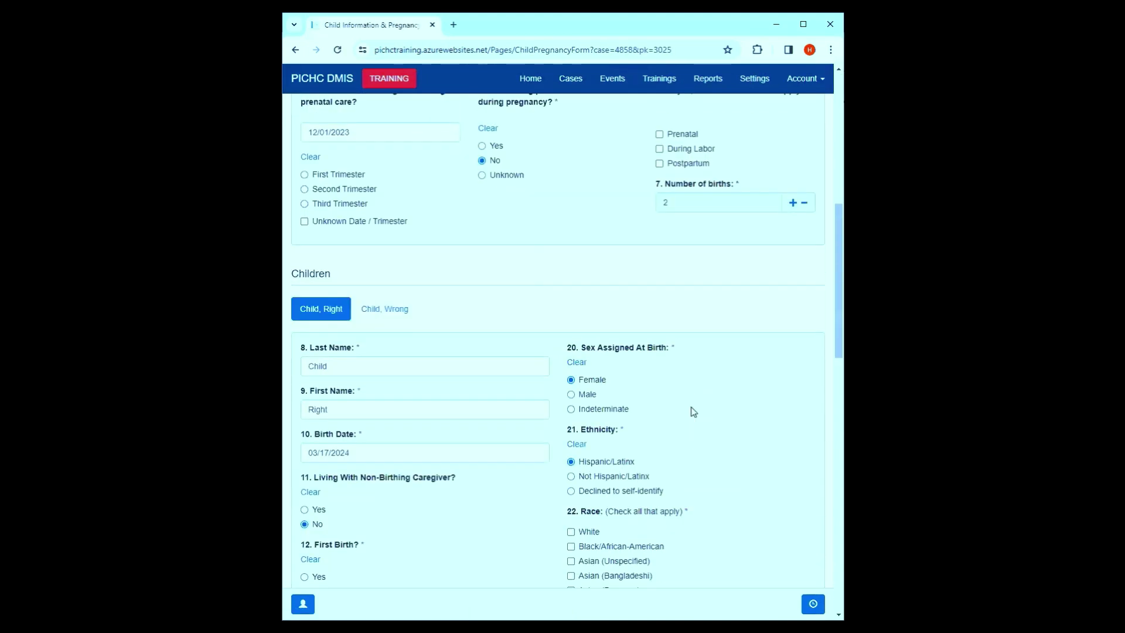
pyautogui.click(382, 310)
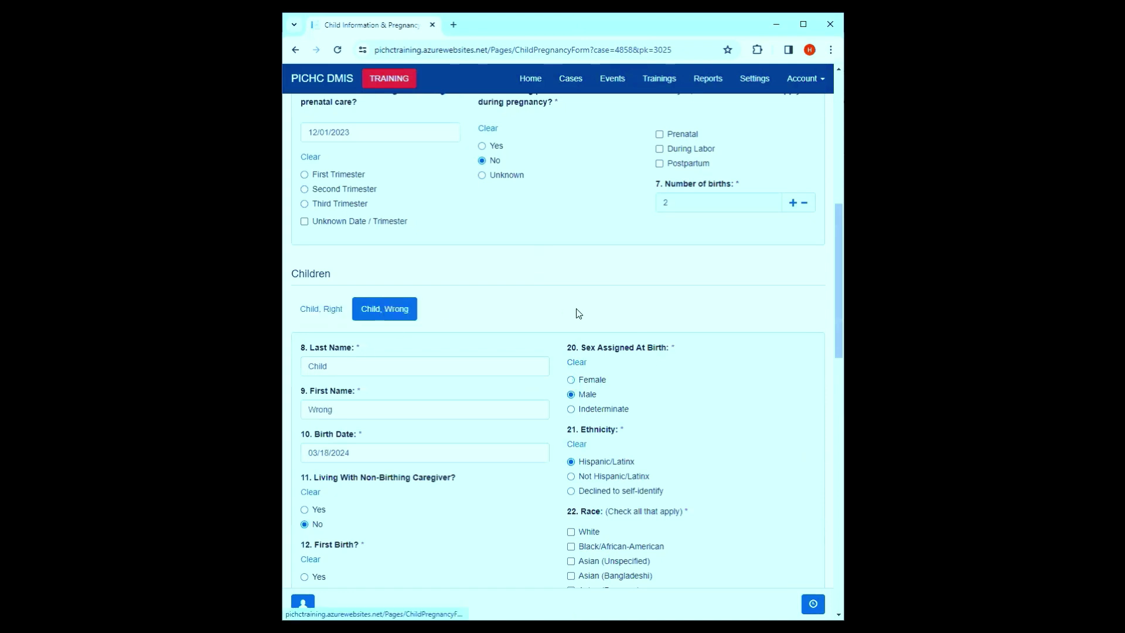
pyautogui.scroll(-1, 669, 313)
pyautogui.scroll(-12, 665, 313)
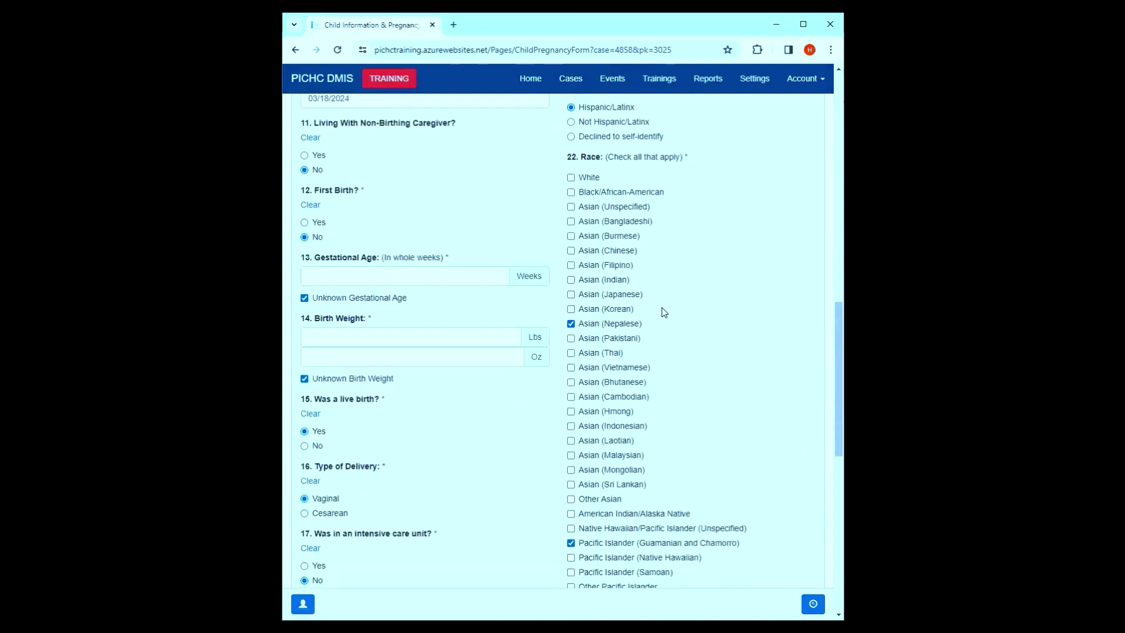
pyautogui.scroll(-3, 779, 380)
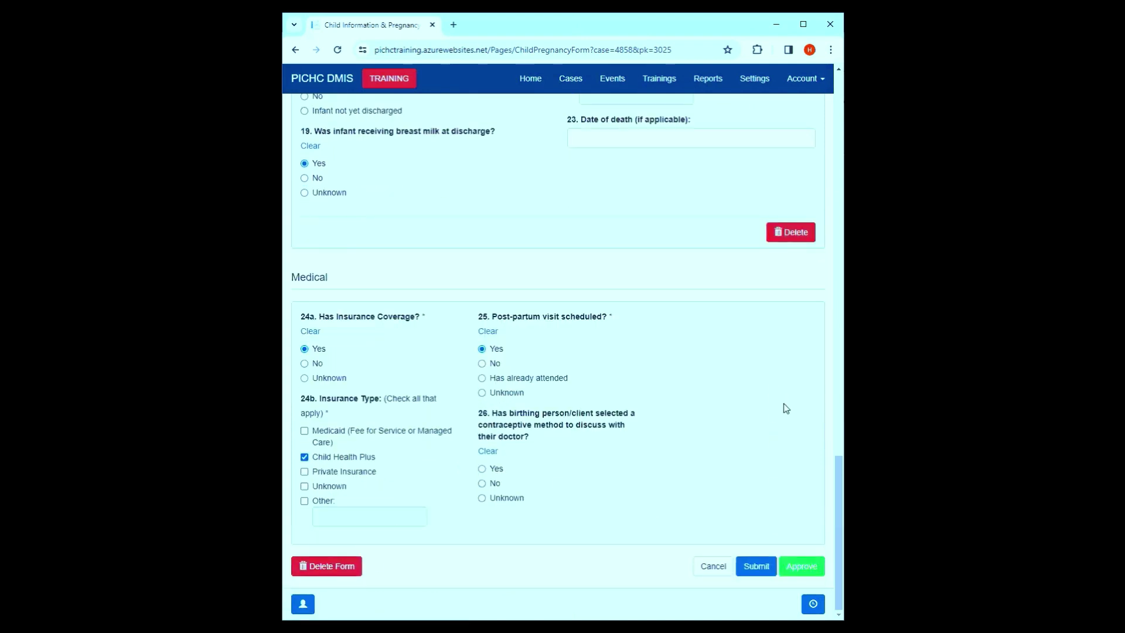
pyautogui.scroll(11, 786, 406)
pyautogui.scroll(-6, 756, 349)
pyautogui.click(792, 526)
pyautogui.scroll(-8, 574, 247)
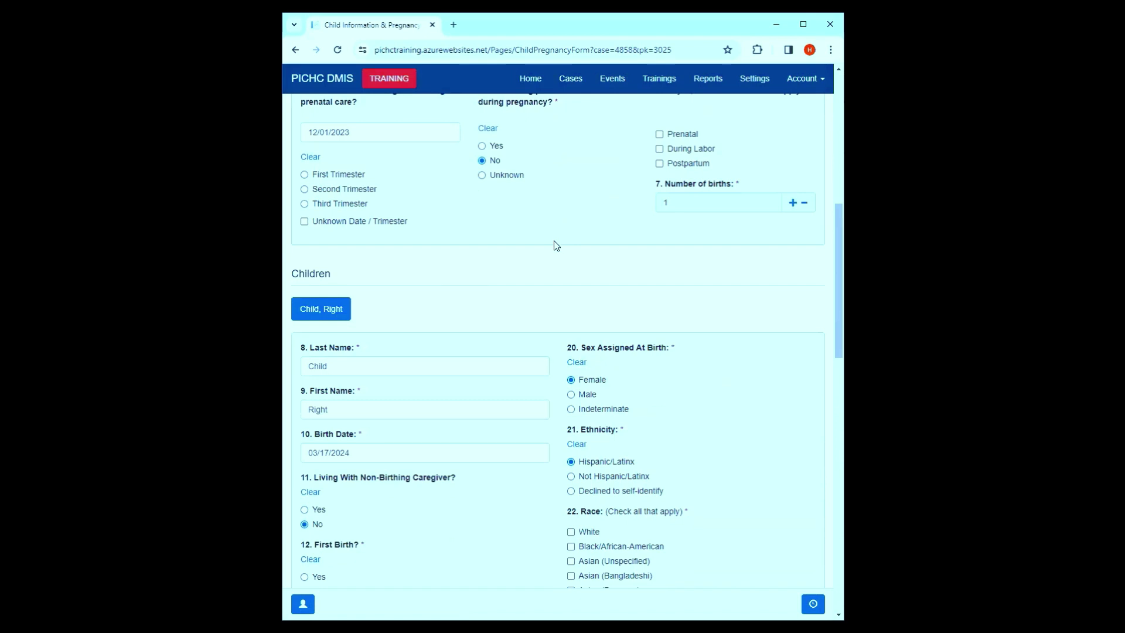
pyautogui.scroll(-15, 556, 246)
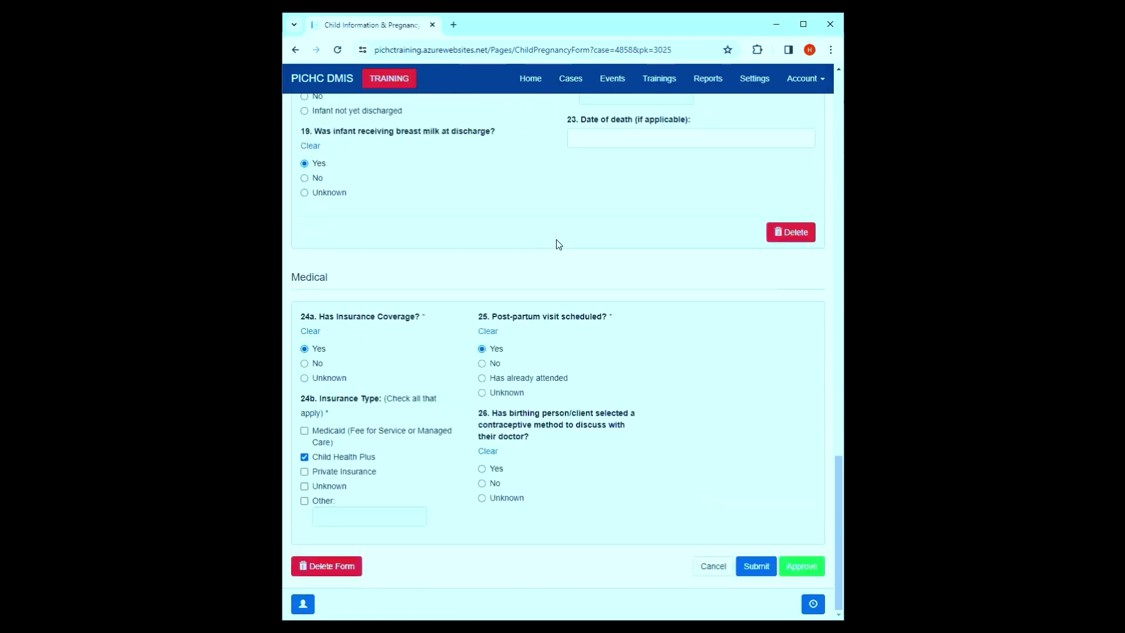
pyautogui.click(577, 86)
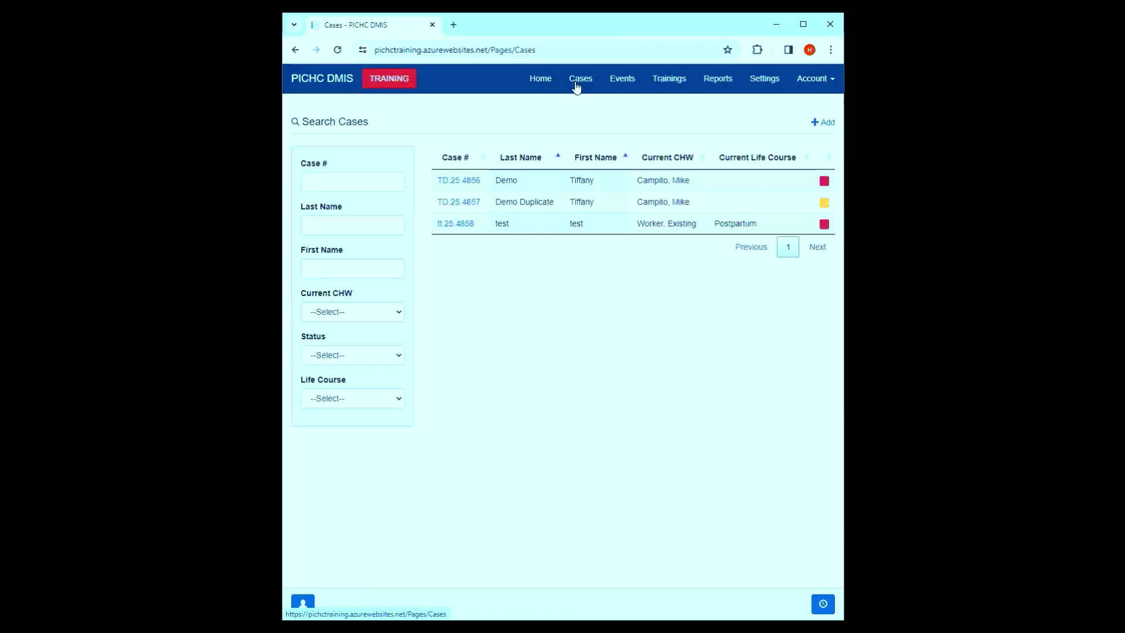
# - Delete the Demo Duplicate case TD.25.4857 and return to the Cases list
pyautogui.click(460, 203)
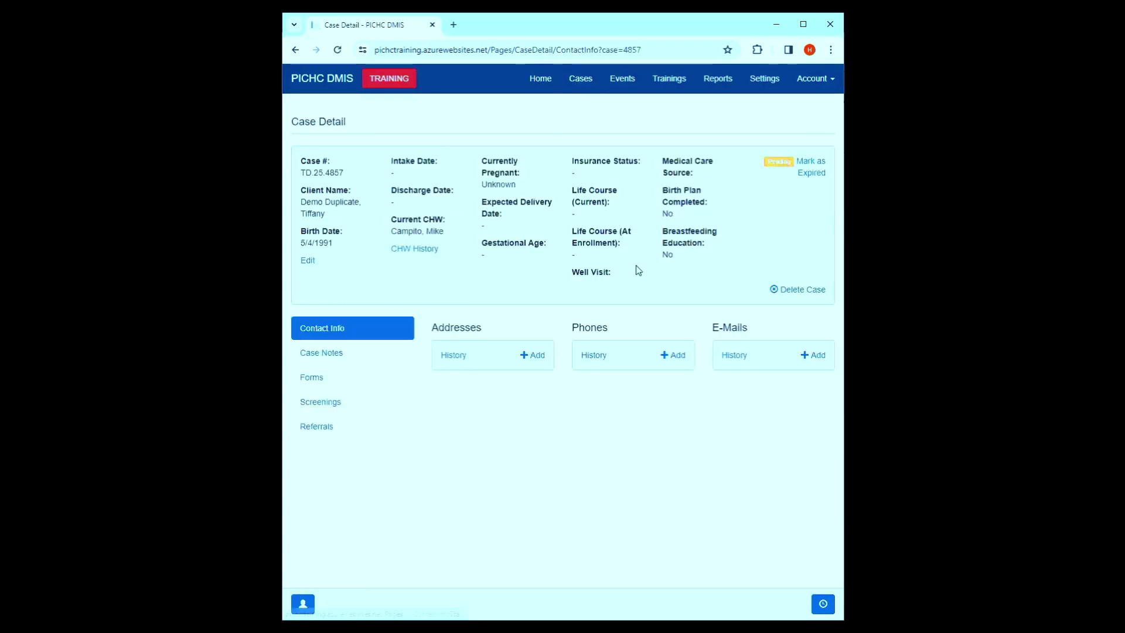
pyautogui.click(817, 290)
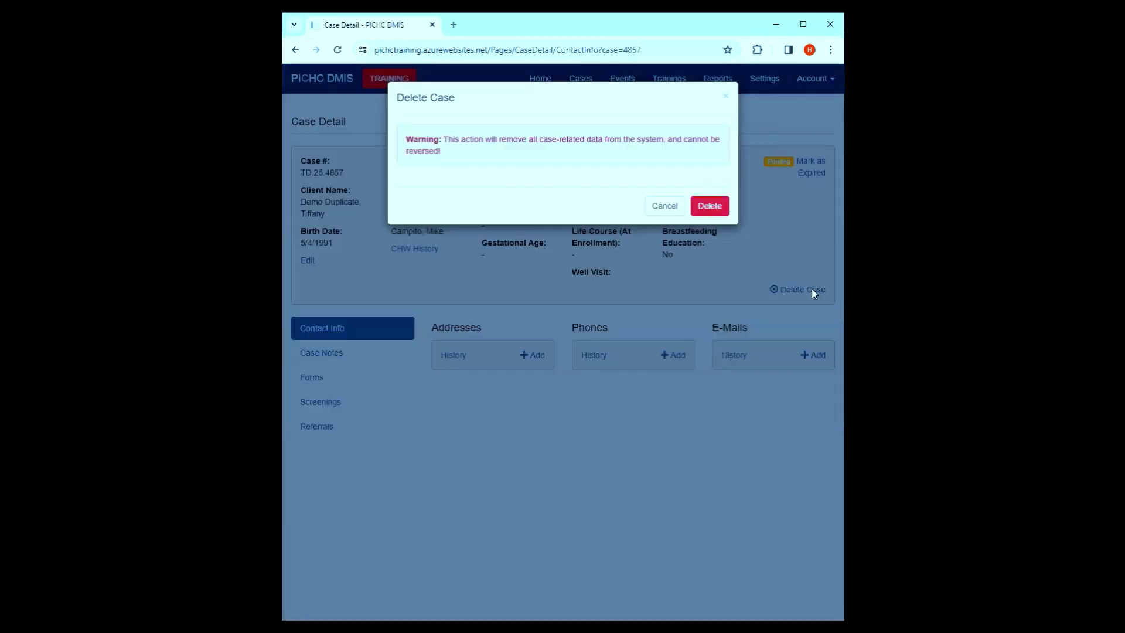
pyautogui.click(706, 209)
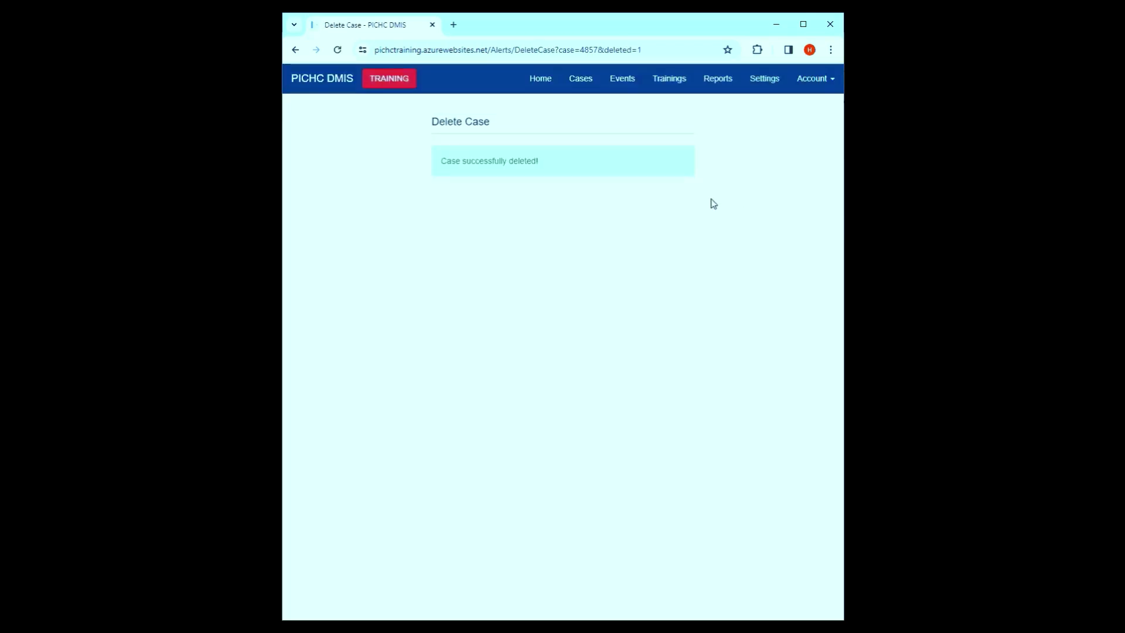
pyautogui.click(576, 81)
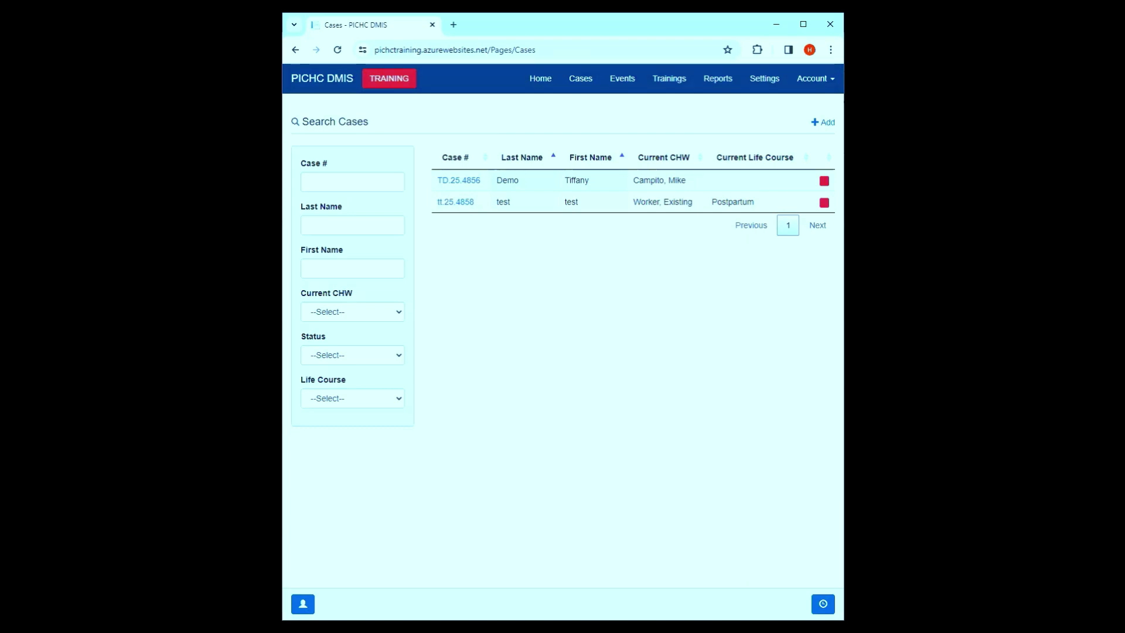
# - From Settings > Program Detail, open the Data Staff worker hired 2/1/2024
pyautogui.click(771, 82)
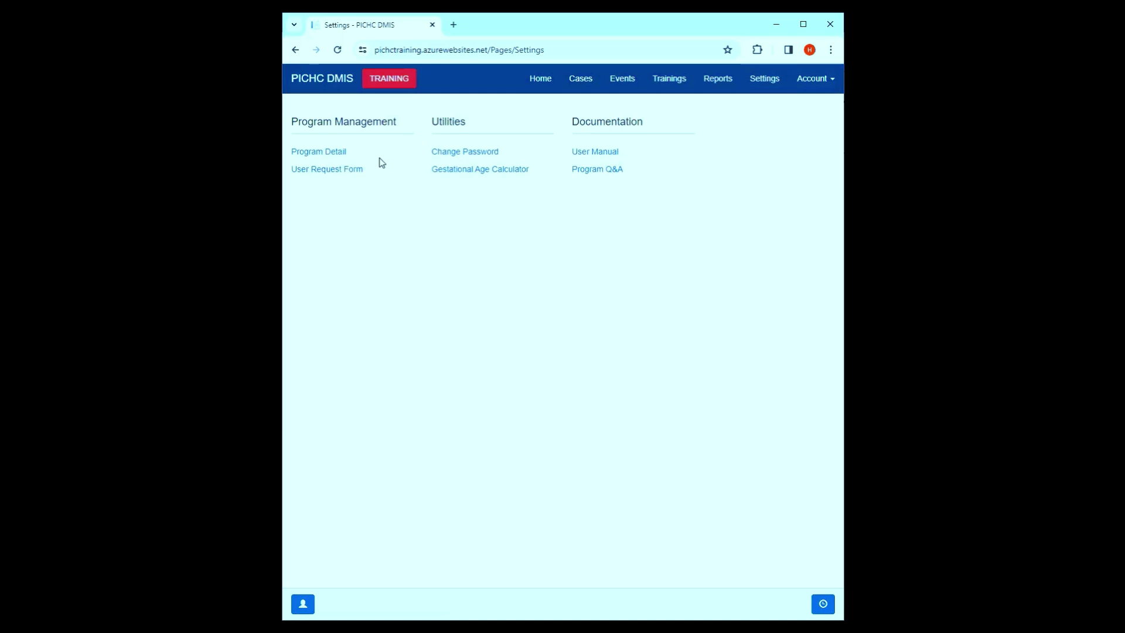
pyautogui.click(306, 157)
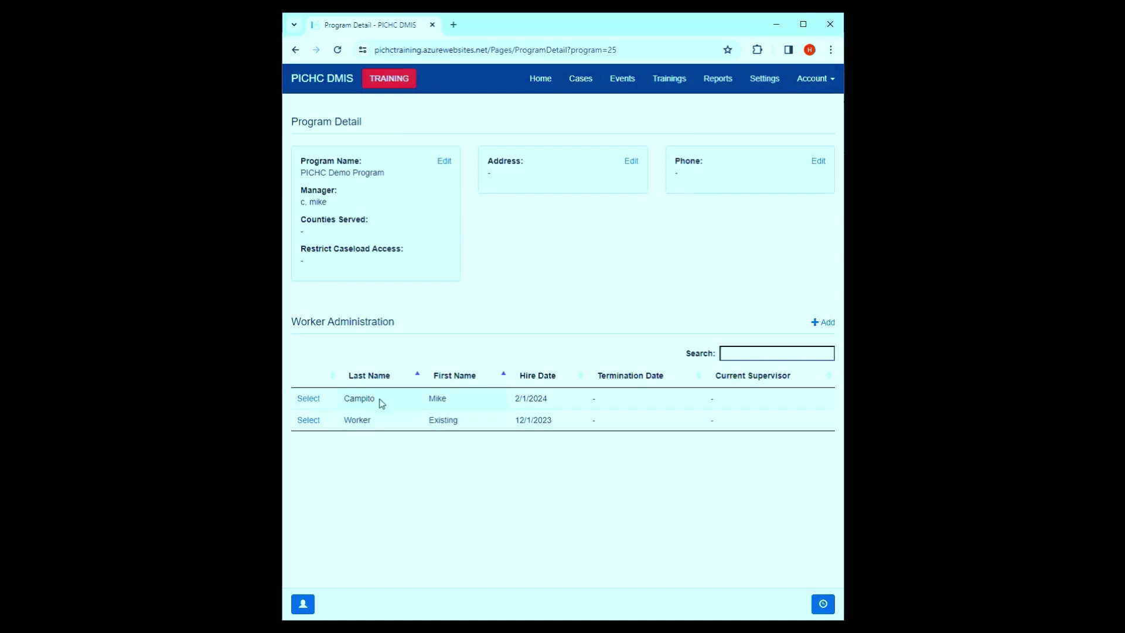
pyautogui.click(315, 400)
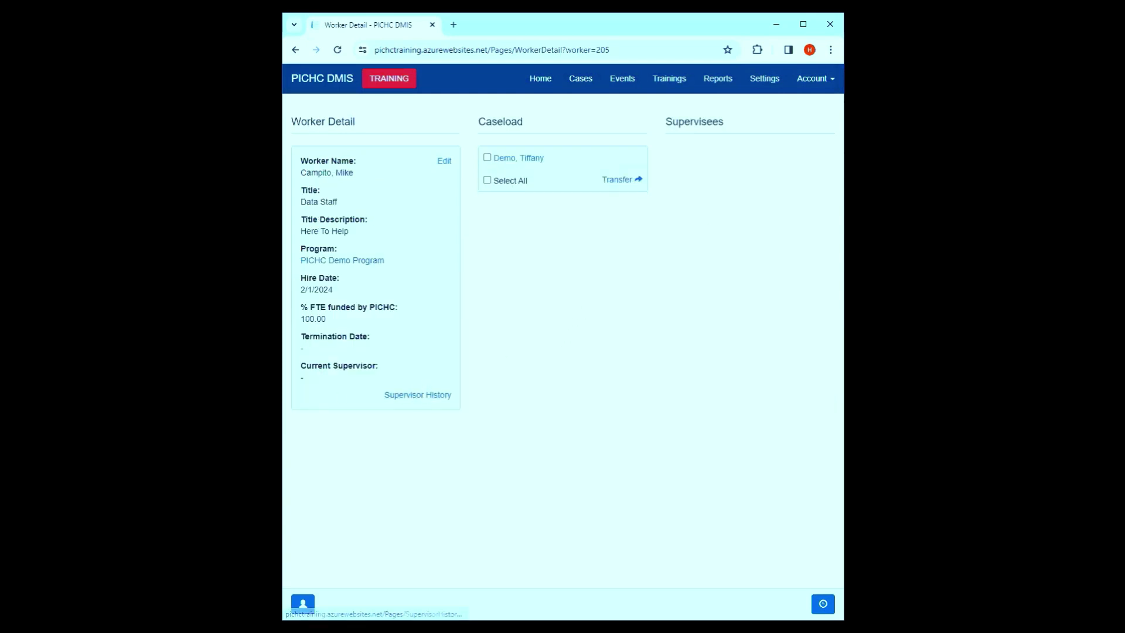
# - Add Worker, Existing as supervisor effective 3/1/2024, then go back to Program Detail
pyautogui.click(429, 397)
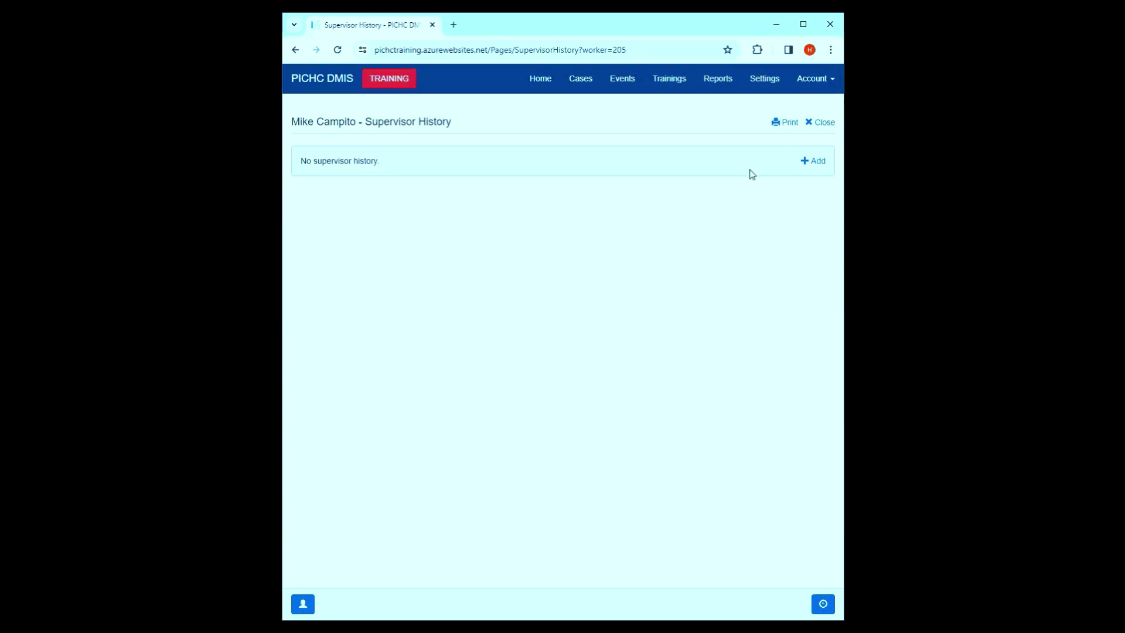
pyautogui.click(809, 161)
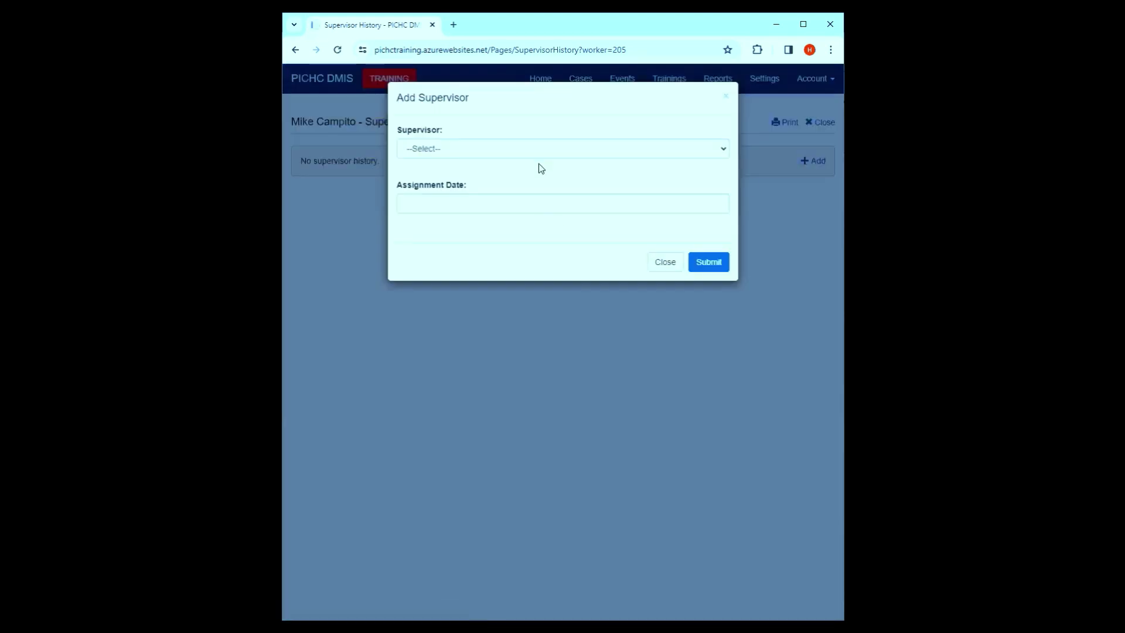
pyautogui.click(526, 149)
pyautogui.click(515, 185)
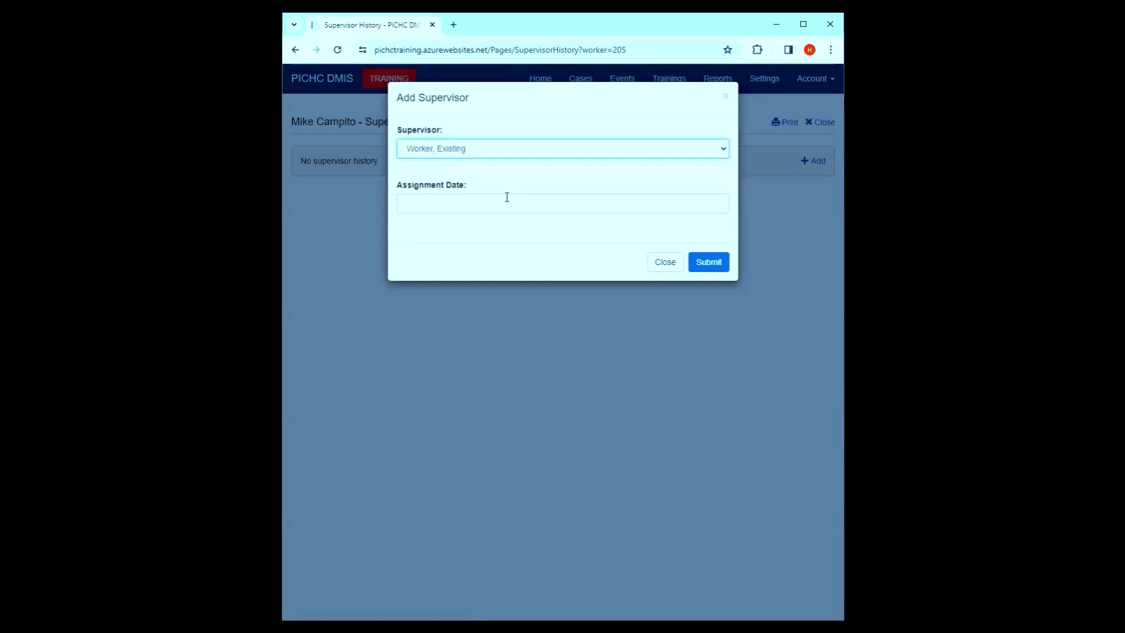
pyautogui.click(500, 202)
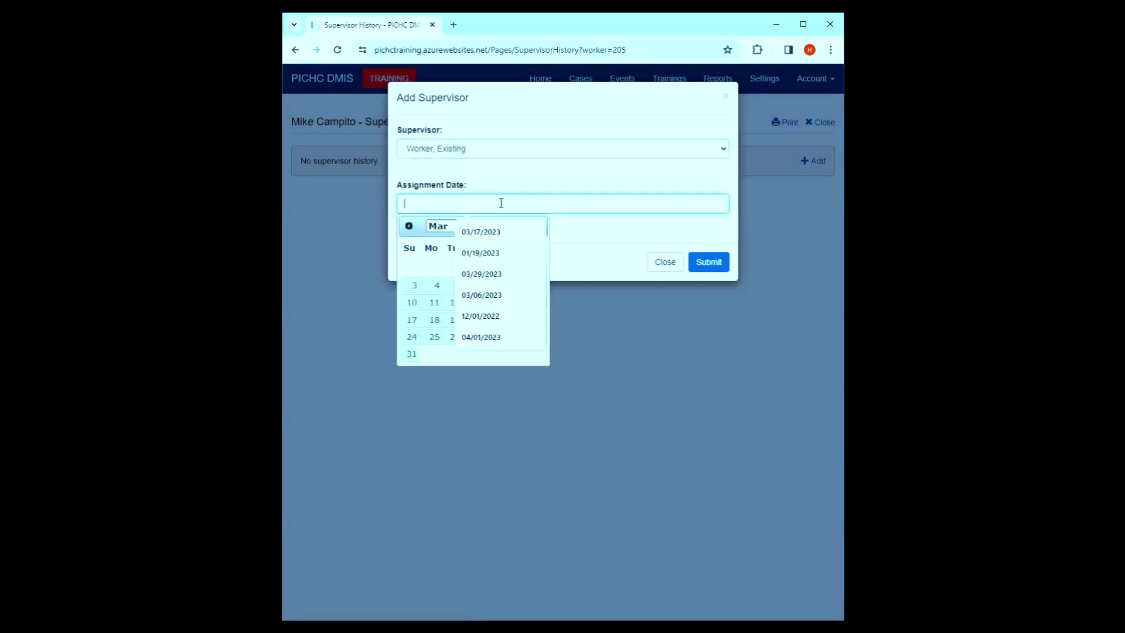
pyautogui.click(511, 269)
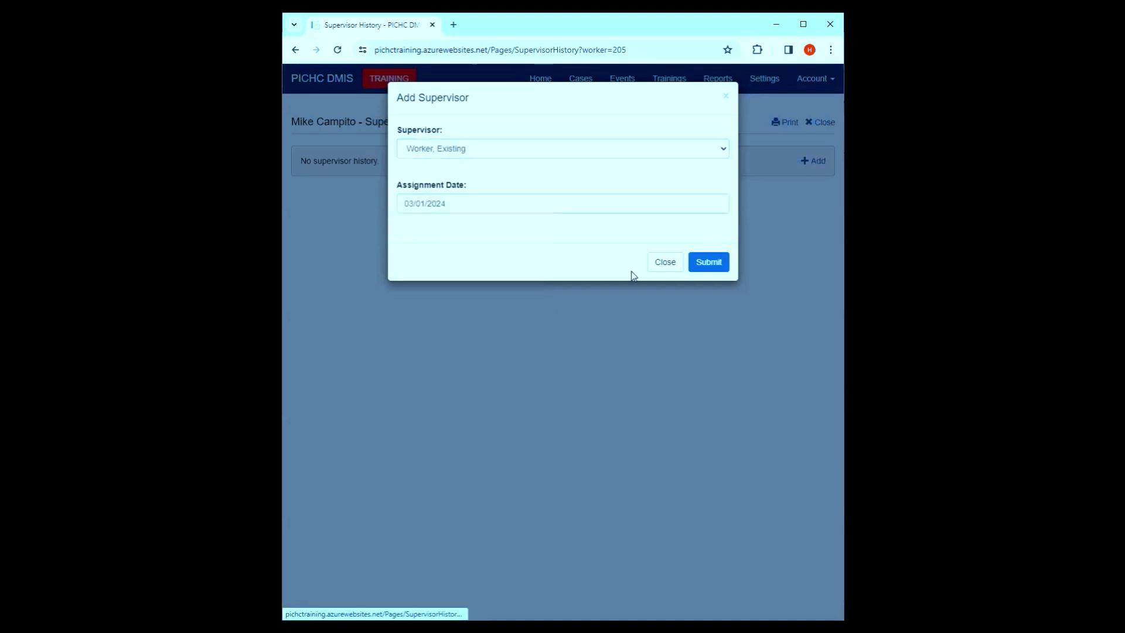
pyautogui.click(717, 268)
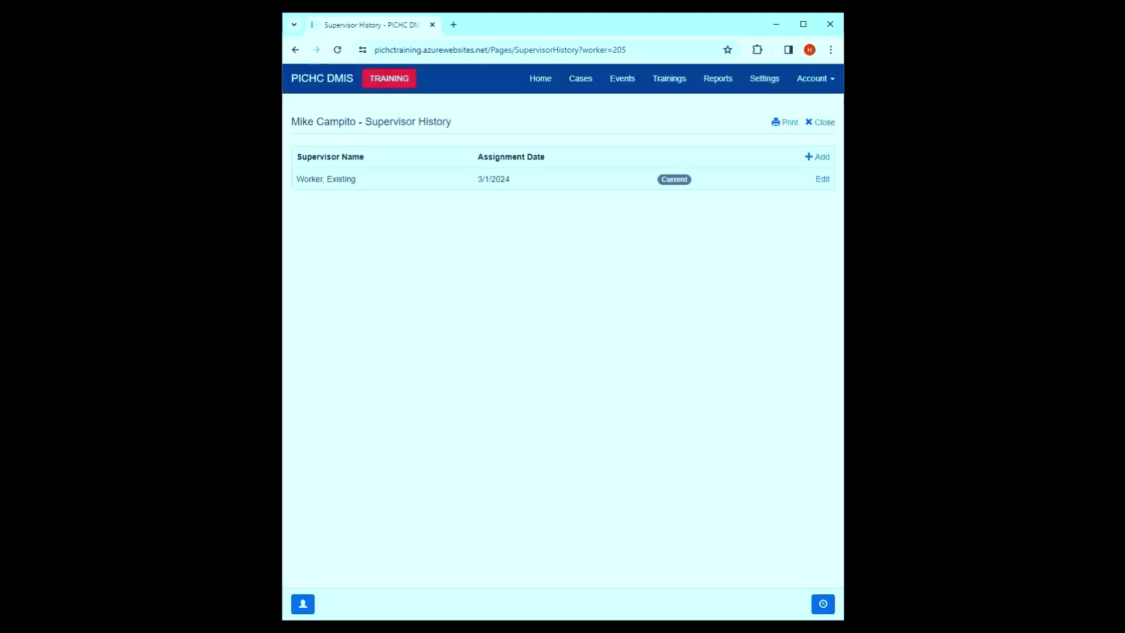
pyautogui.click(765, 82)
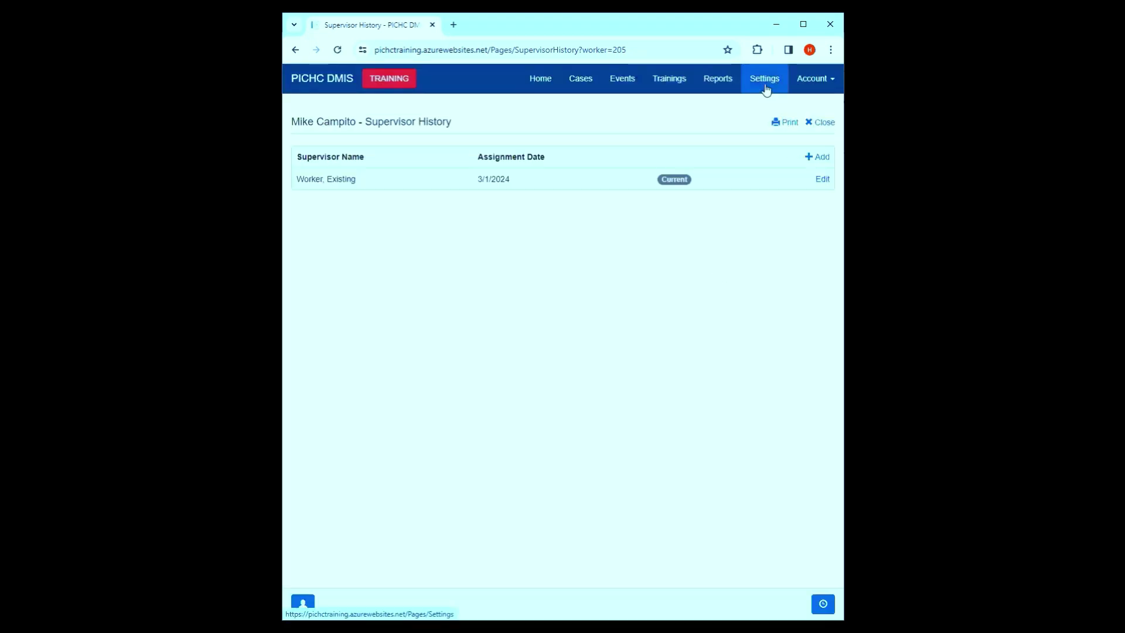
pyautogui.click(323, 153)
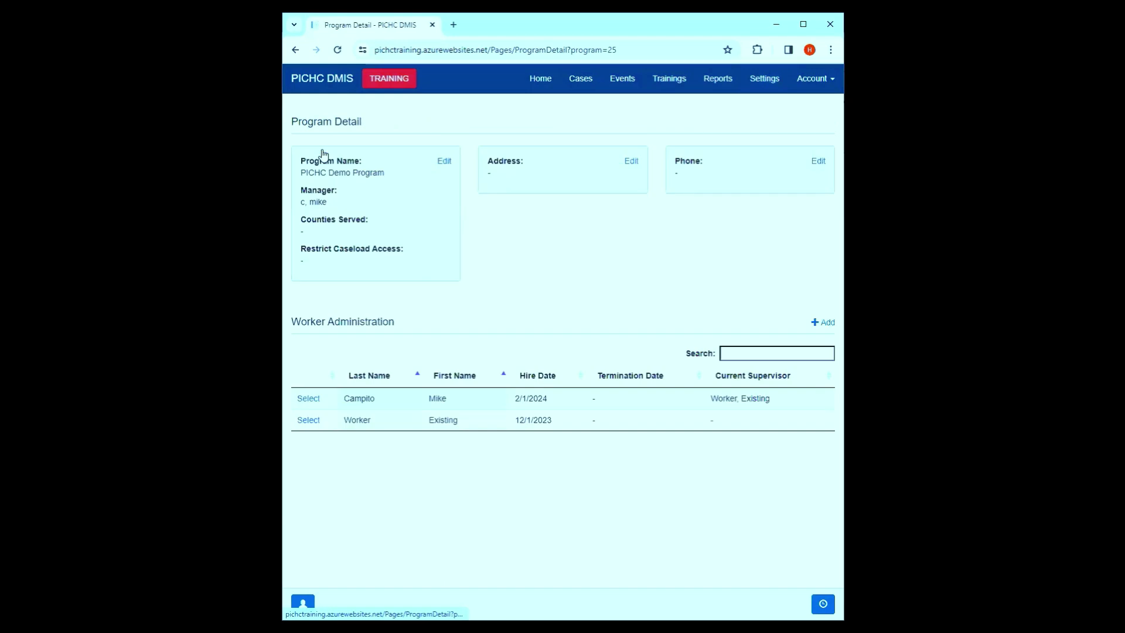
# - Open Worker, Existing's detail page and review its caseload test case and supervisee
pyautogui.click(308, 420)
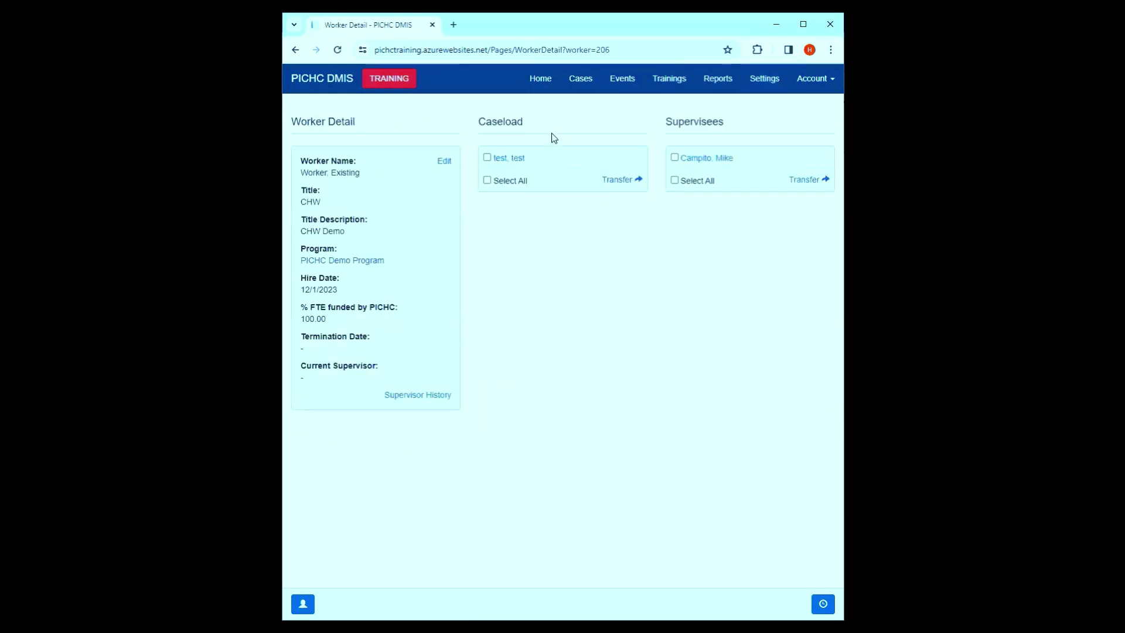
pyautogui.moveTo(547, 160); pyautogui.dragTo(483, 165)
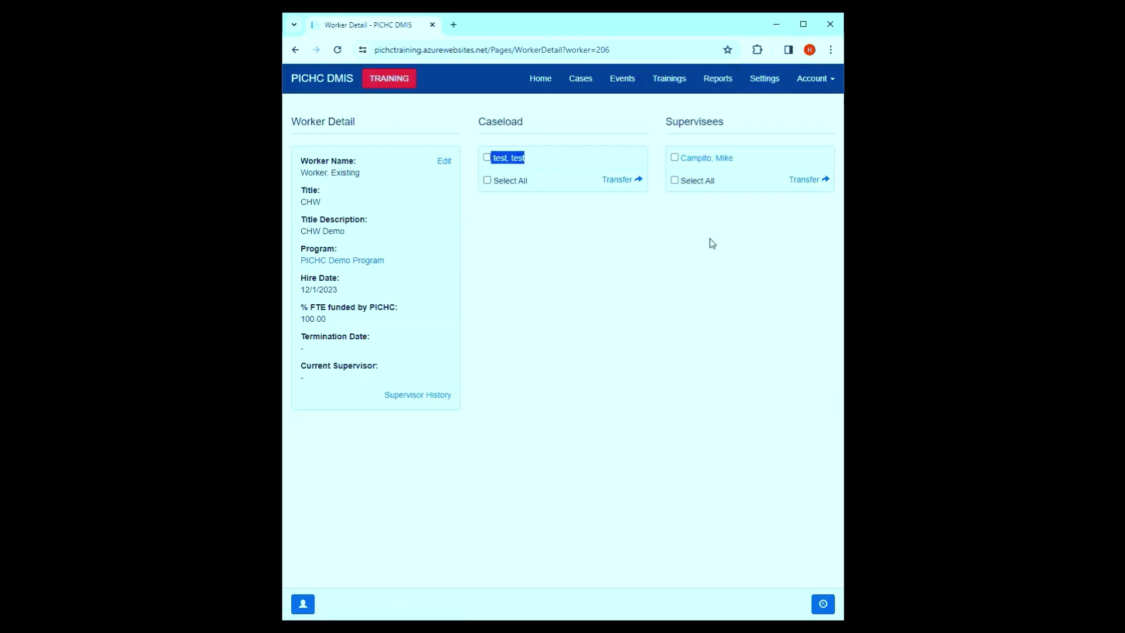
pyautogui.moveTo(744, 164); pyautogui.dragTo(689, 167)
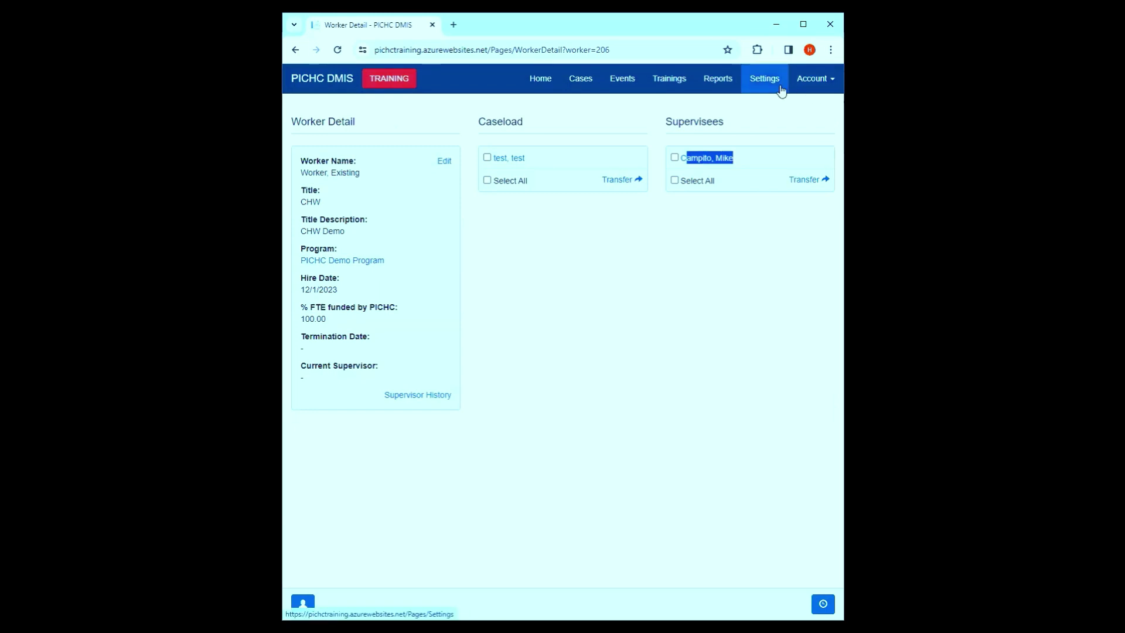
# - Return to Program Detail and start adding a new worker
pyautogui.click(764, 78)
pyautogui.click(330, 153)
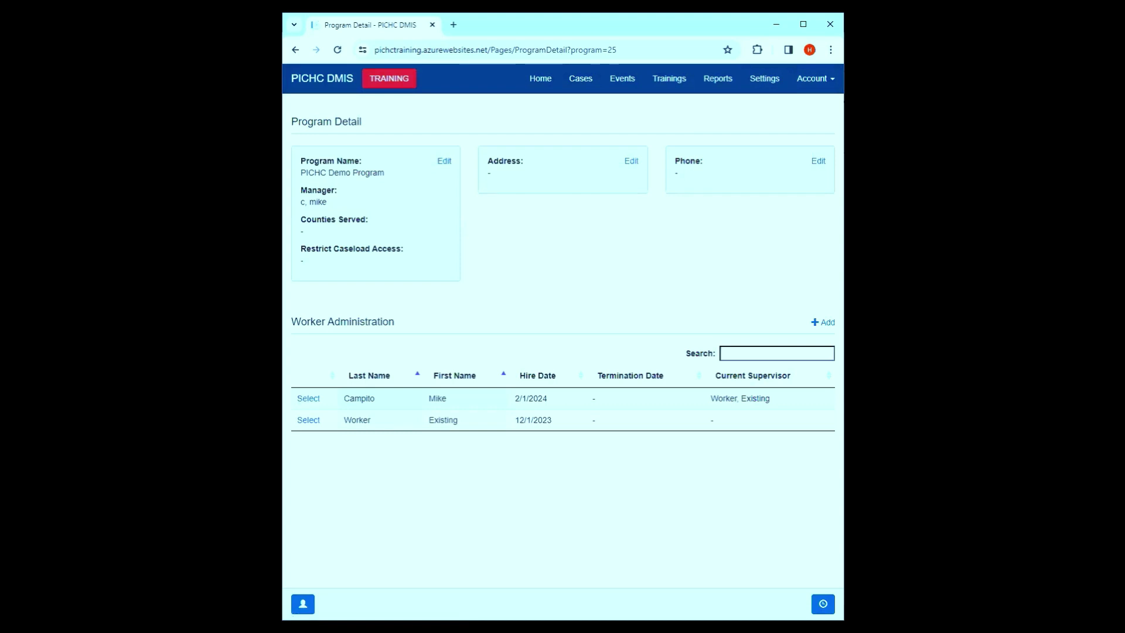
pyautogui.click(826, 322)
# - Enter first name New, last name Worker, title CHW Supervisor, hire date 03/20/2024
pyautogui.click(482, 162)
pyautogui.write('New')
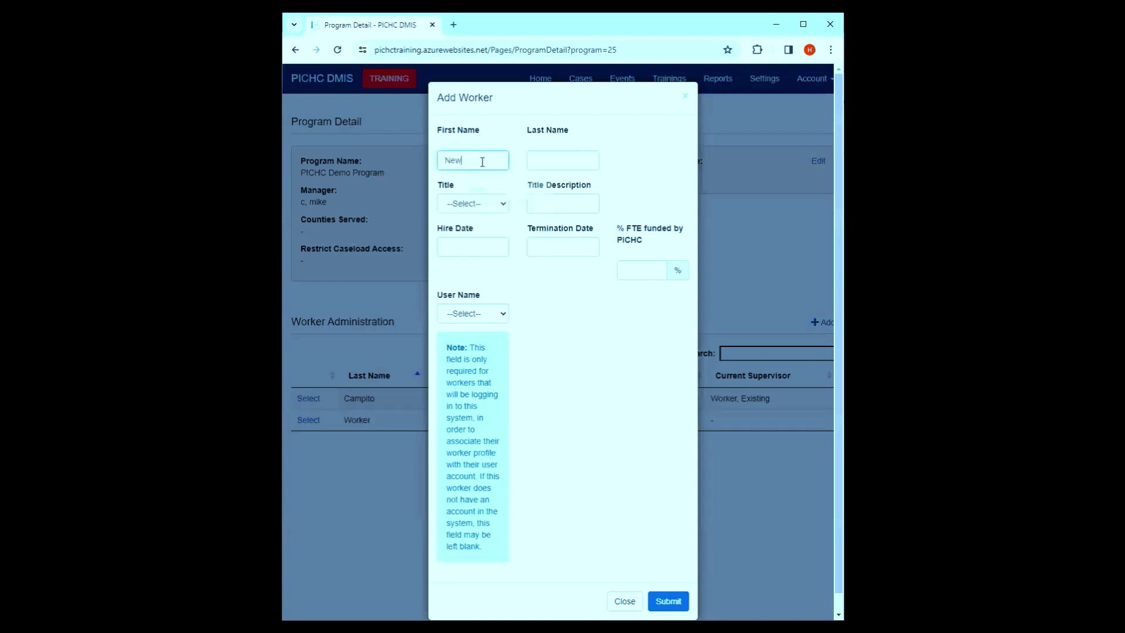
pyautogui.click(543, 160)
pyautogui.write('Worker')
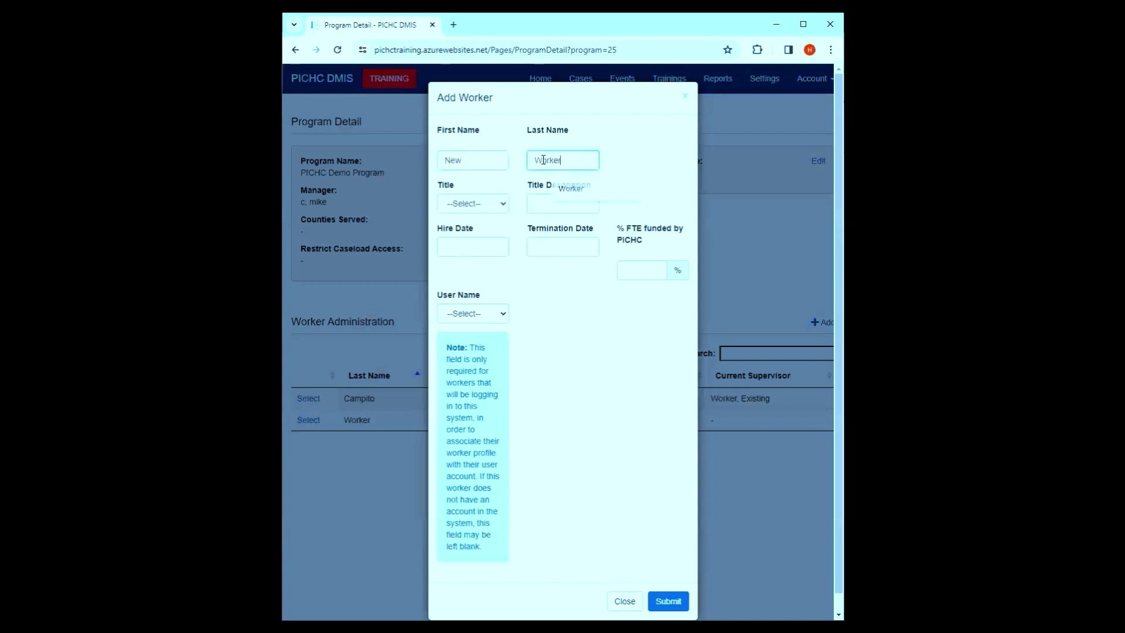
pyautogui.click(459, 205)
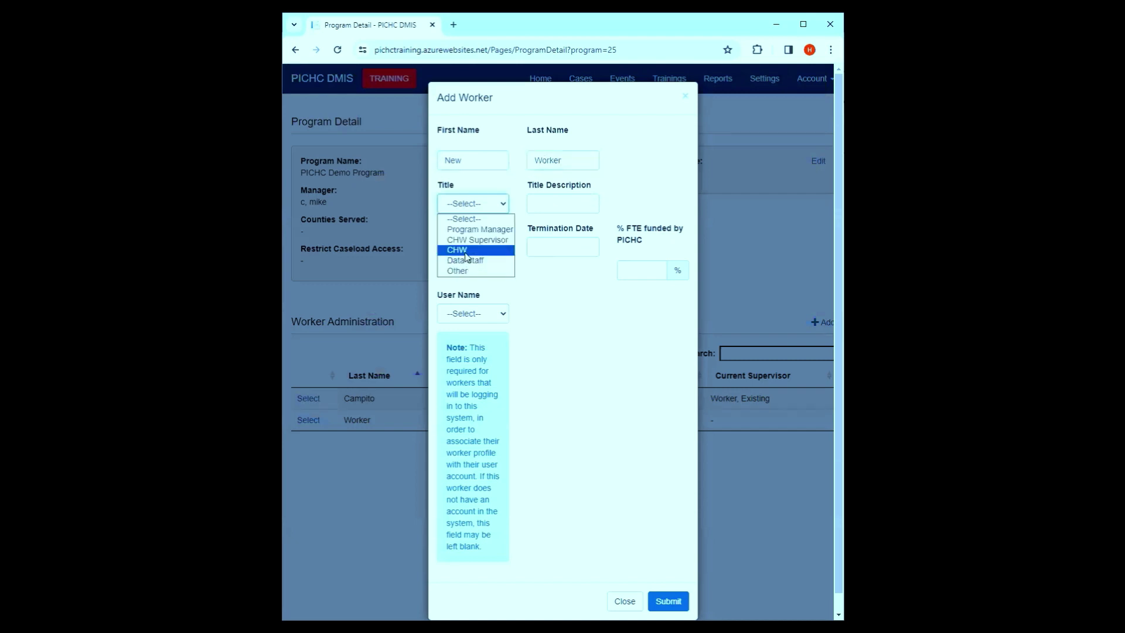
pyautogui.click(473, 240)
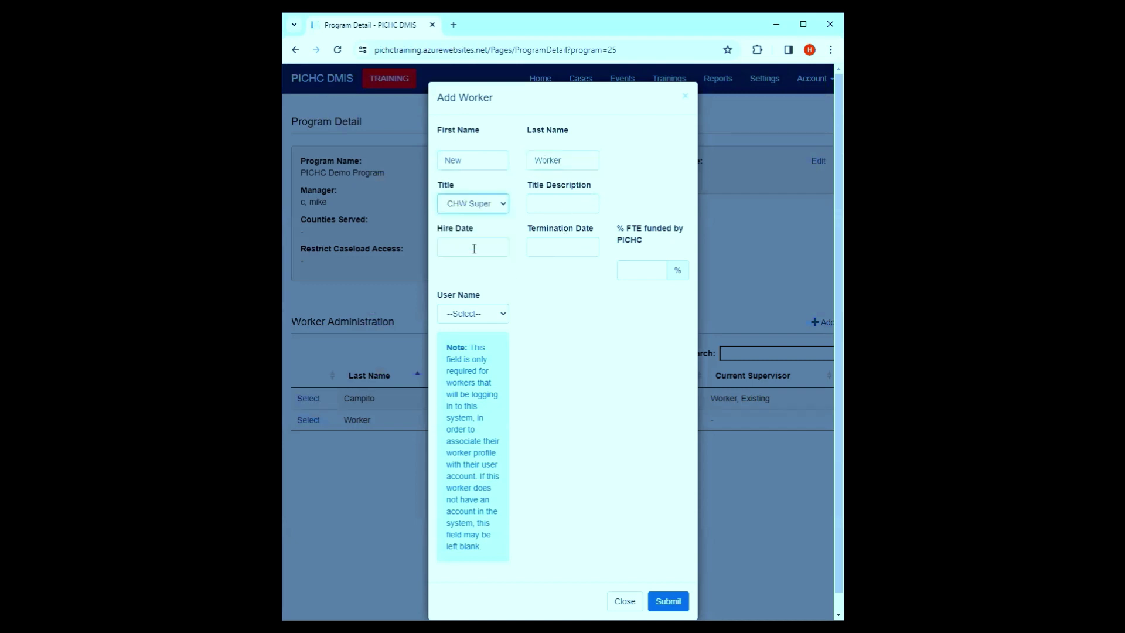
pyautogui.click(473, 247)
pyautogui.click(495, 363)
pyautogui.click(484, 252)
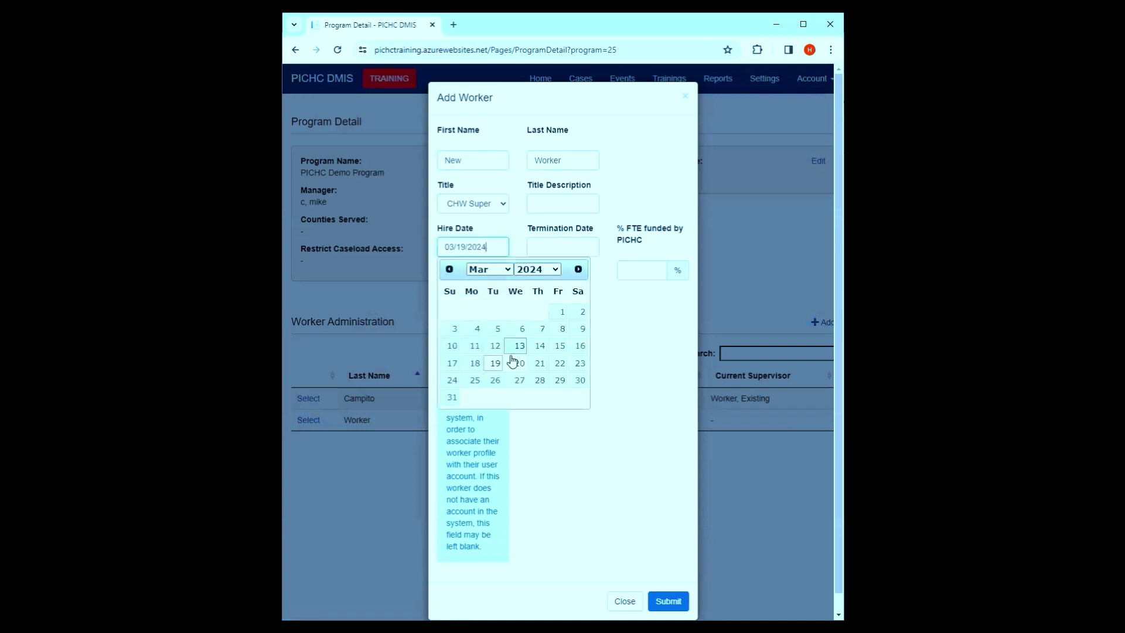
pyautogui.click(516, 363)
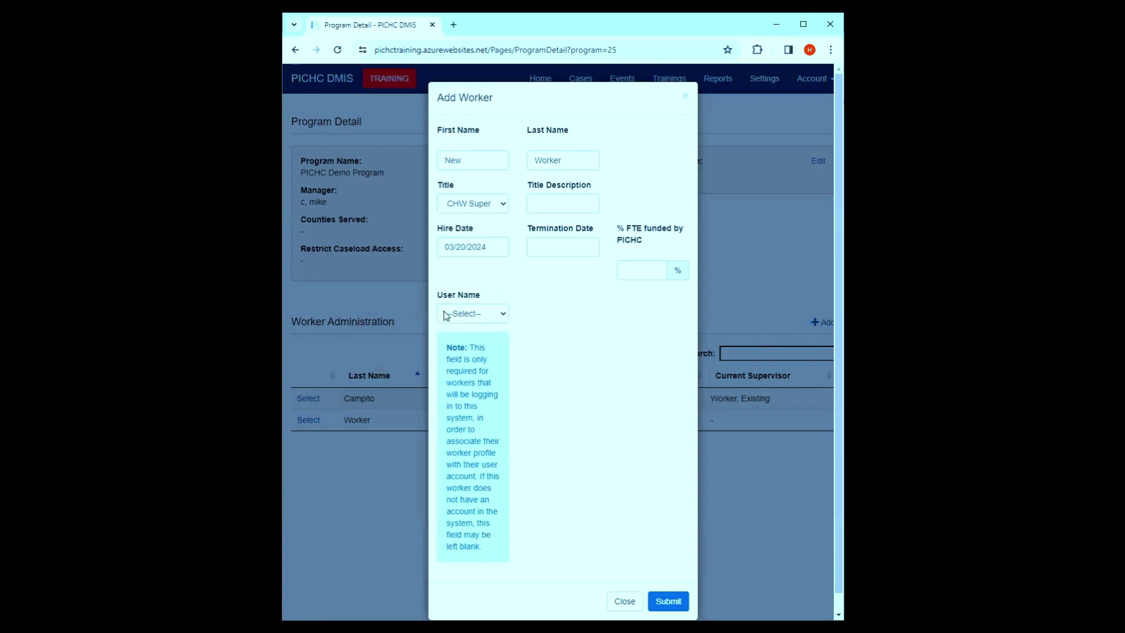
# - Link the worker's login user name, set FTE to 100%, and submit
pyautogui.click(464, 314)
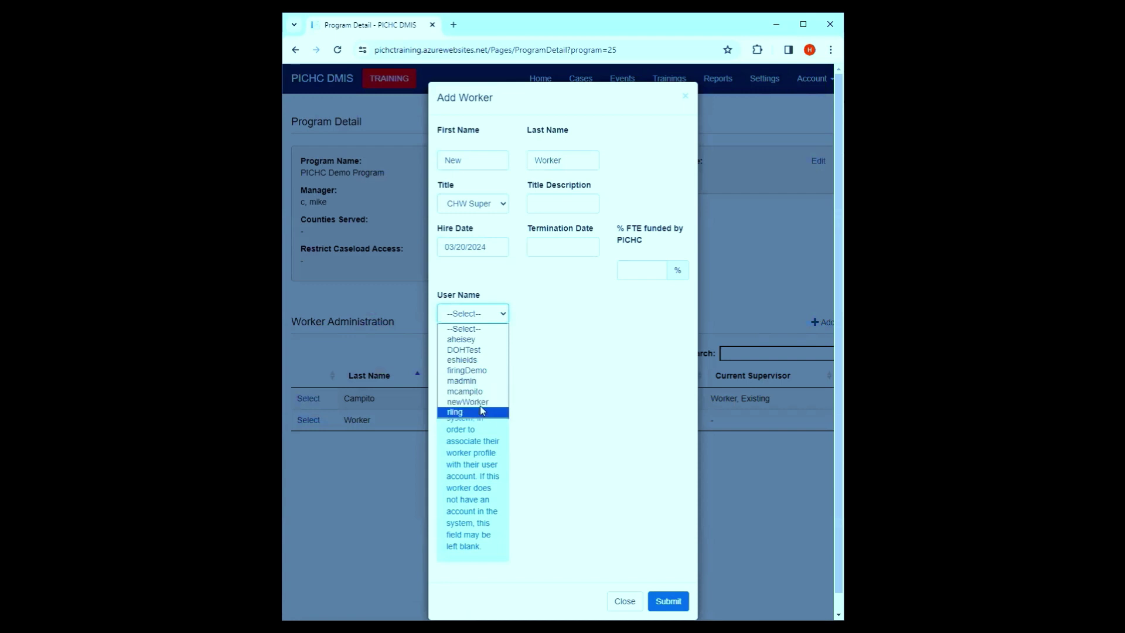
pyautogui.click(482, 402)
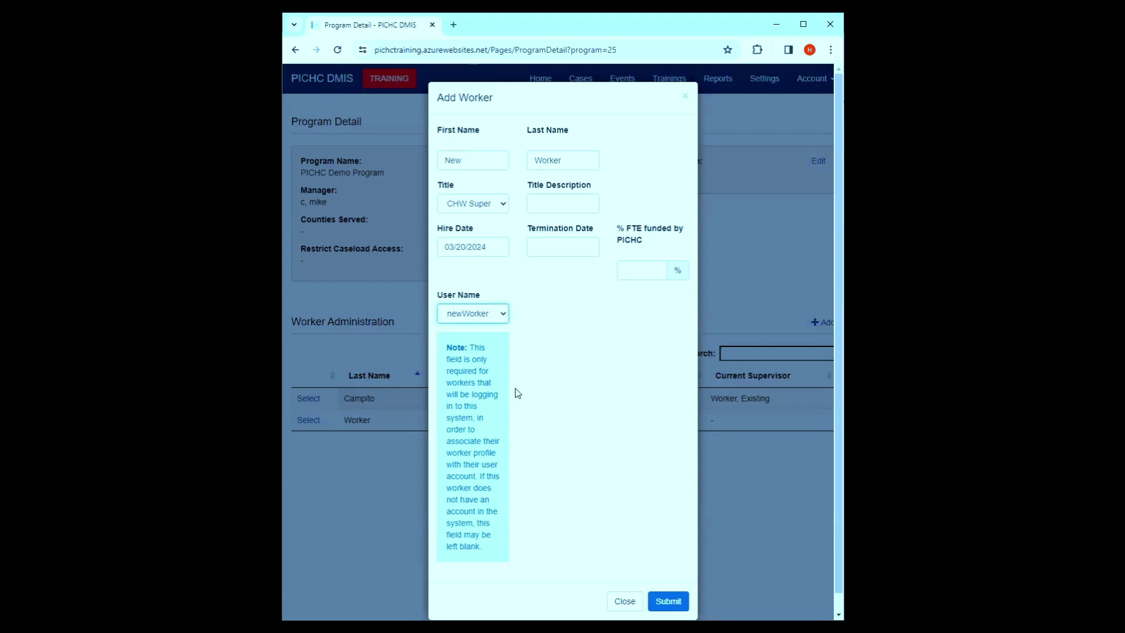
pyautogui.click(638, 267)
pyautogui.write('100')
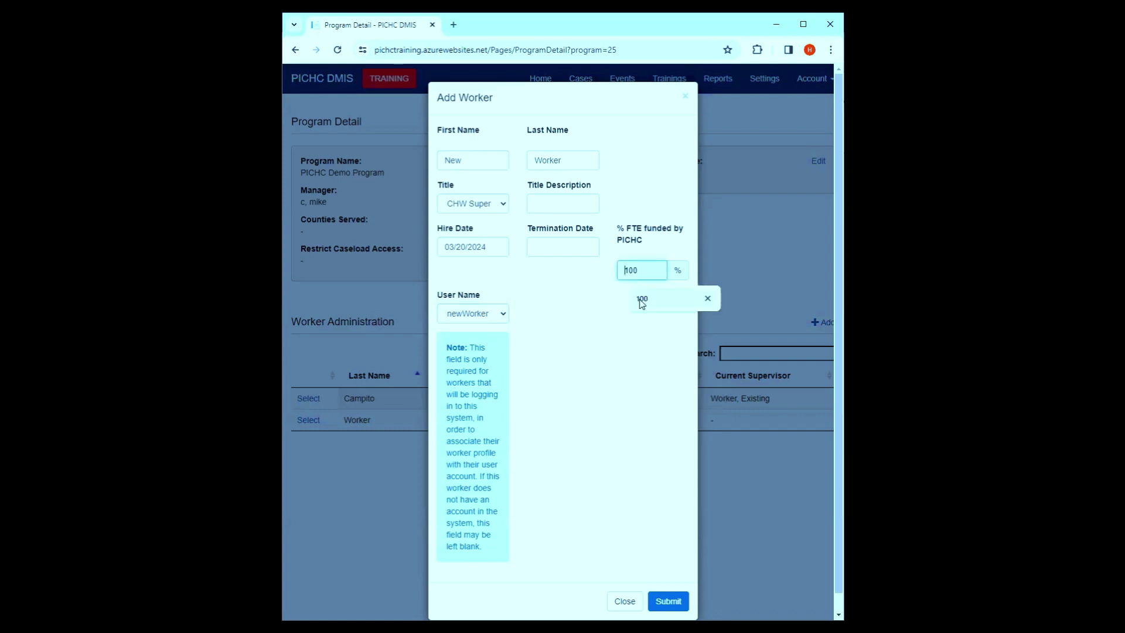
pyautogui.click(641, 304)
pyautogui.click(669, 601)
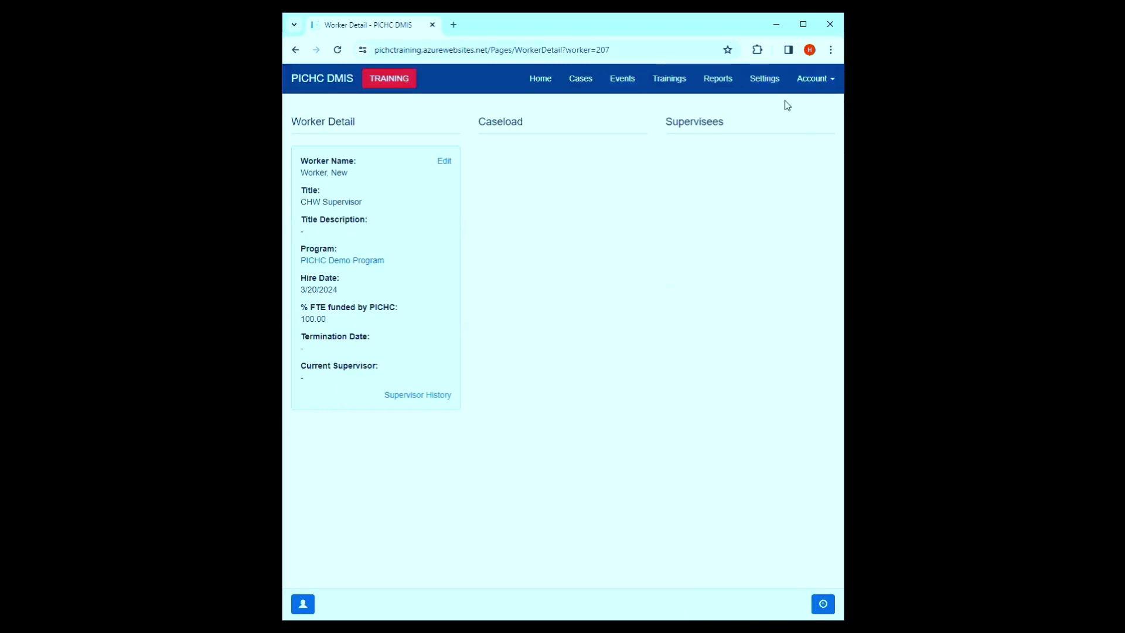
# - Check that Worker, New is listed in Program Detail, then open Worker, Existing's detail page
pyautogui.click(764, 78)
pyautogui.click(298, 153)
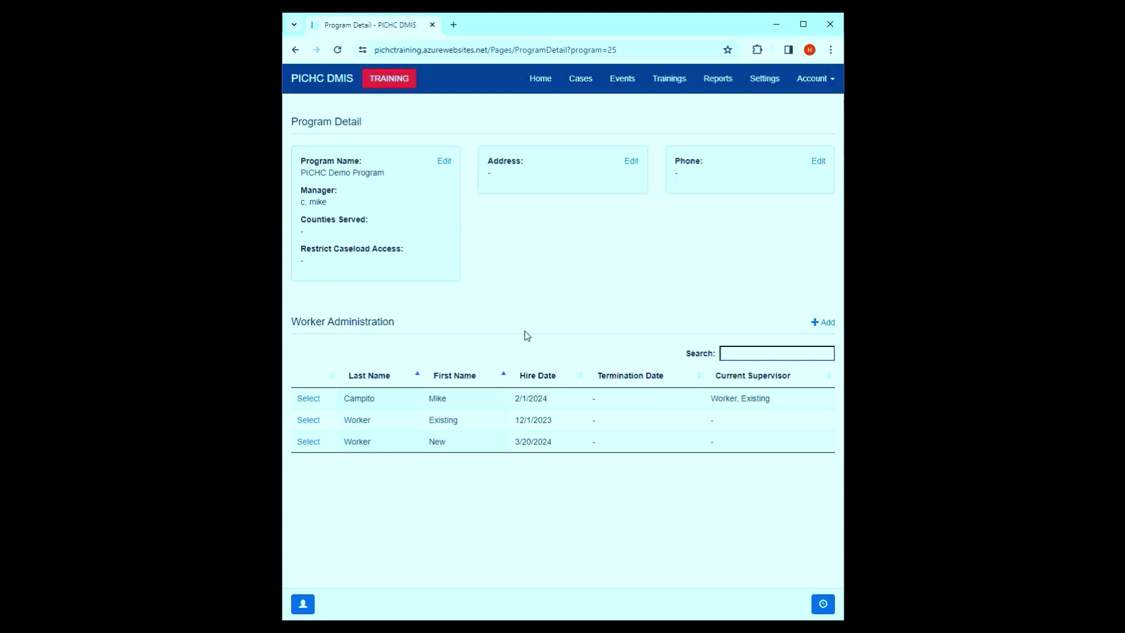
pyautogui.click(305, 420)
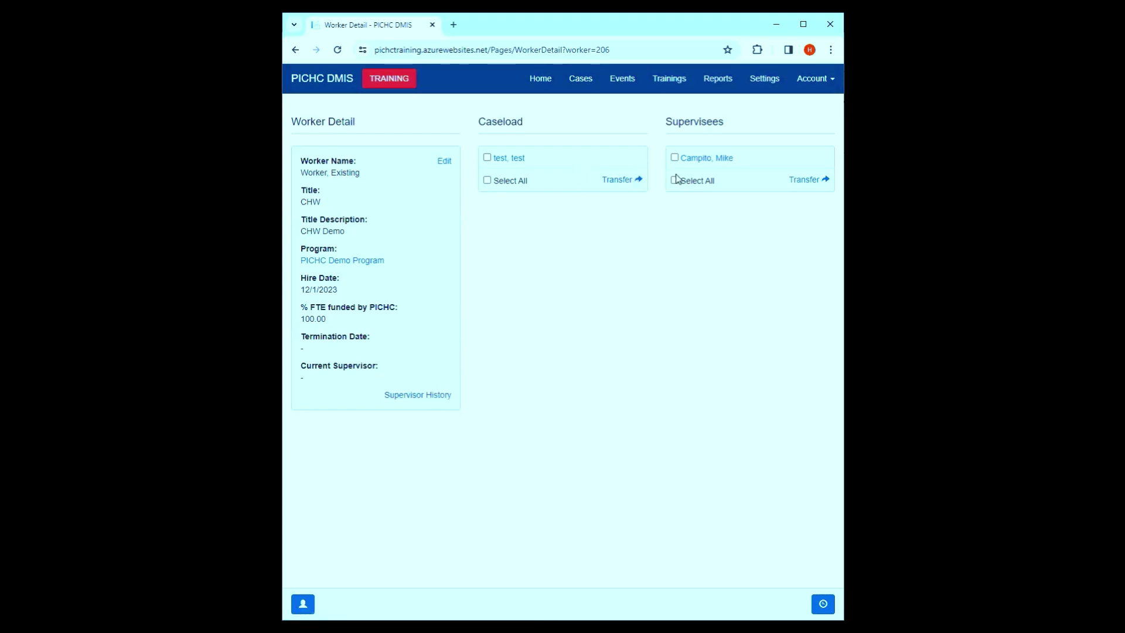
# - Transfer all of Worker, Existing's cases to Worker, New with assignment date 03/20/2024
pyautogui.click(487, 181)
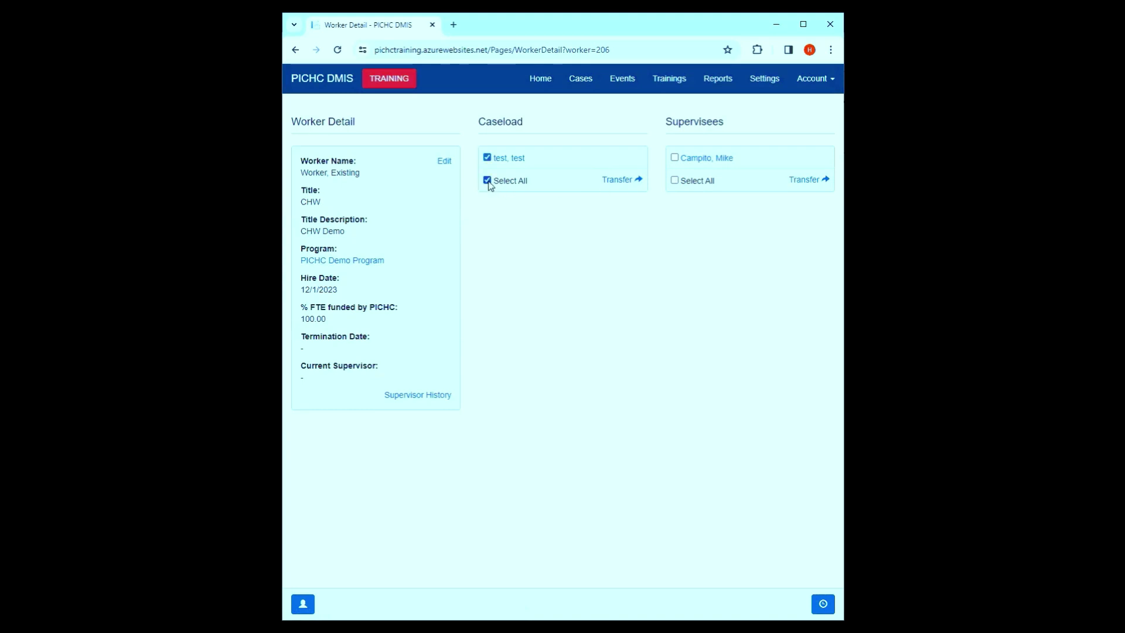
pyautogui.click(675, 179)
pyautogui.click(621, 179)
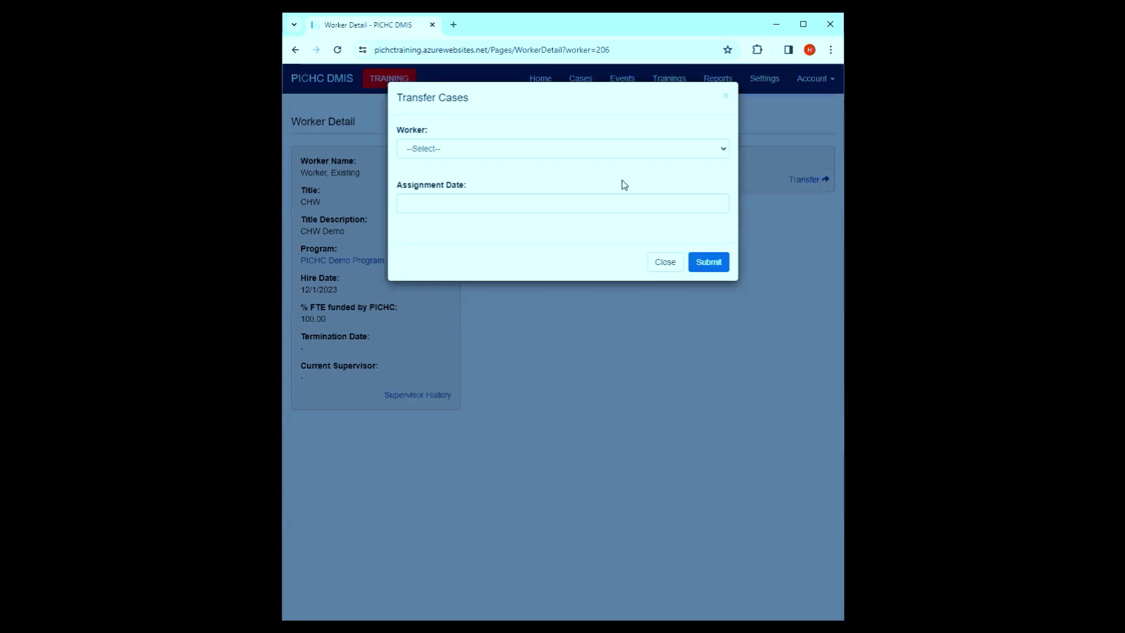
pyautogui.click(593, 154)
pyautogui.click(517, 185)
pyautogui.click(508, 202)
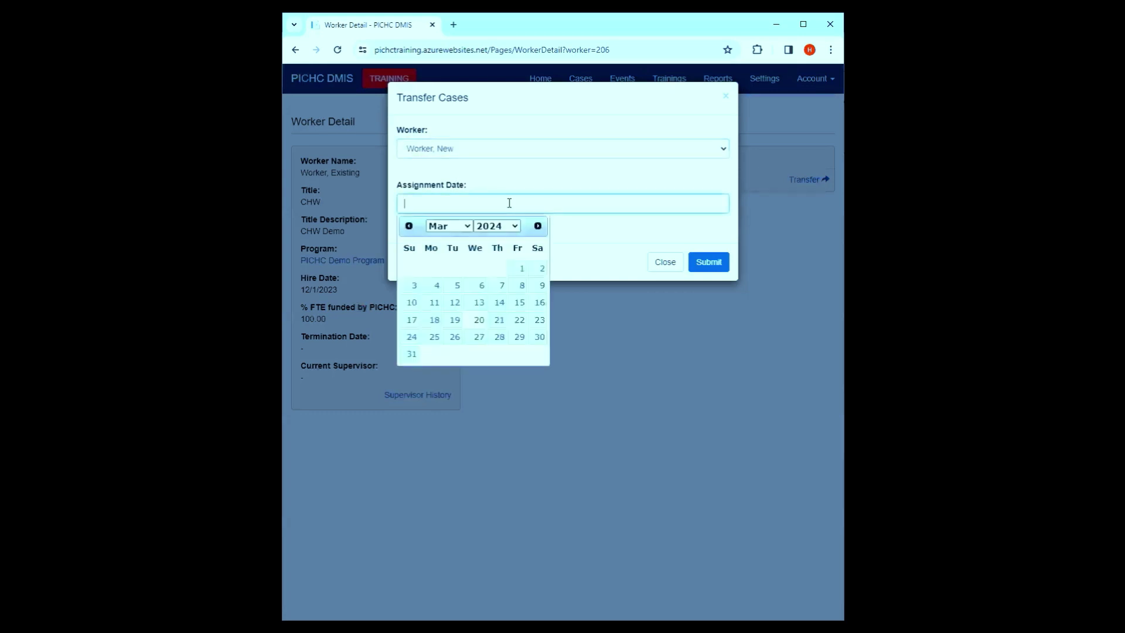
pyautogui.click(478, 326)
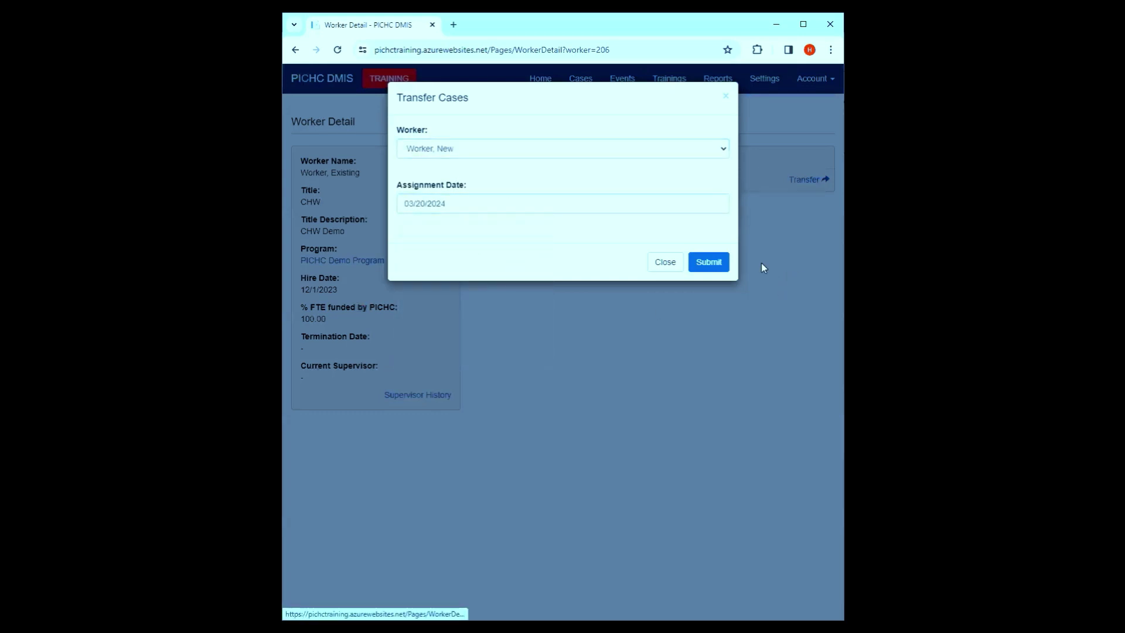
pyautogui.click(709, 260)
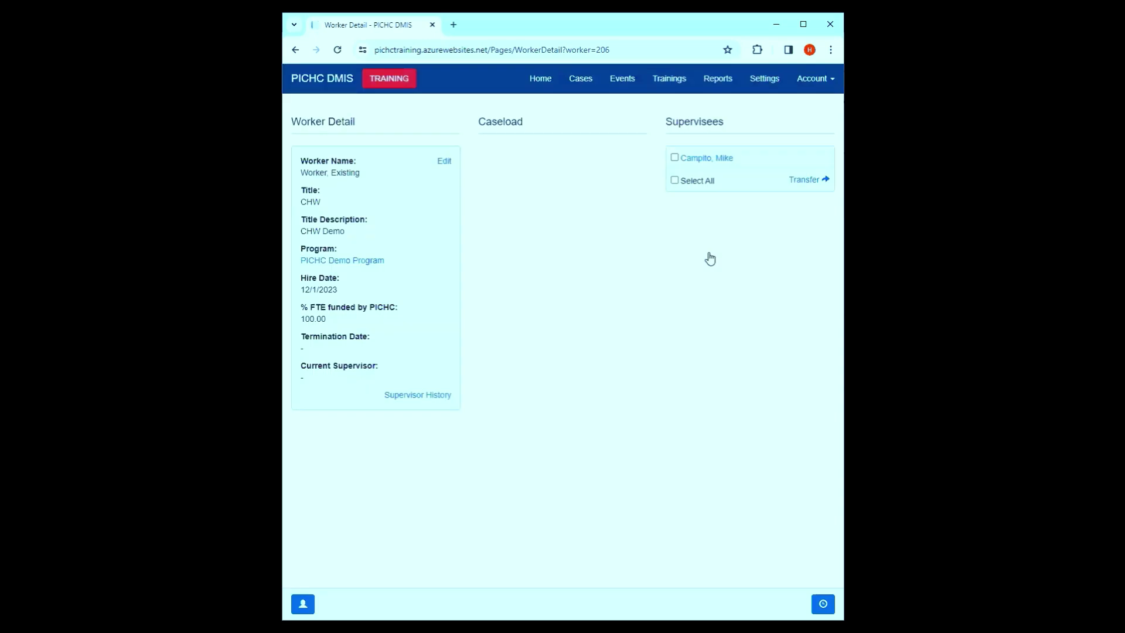
# - Select the single supervisee for transfer
pyautogui.click(675, 181)
pyautogui.click(675, 159)
pyautogui.click(675, 158)
# - Transfer the supervisee to Worker, New with assignment date 03/20/2024
pyautogui.click(798, 181)
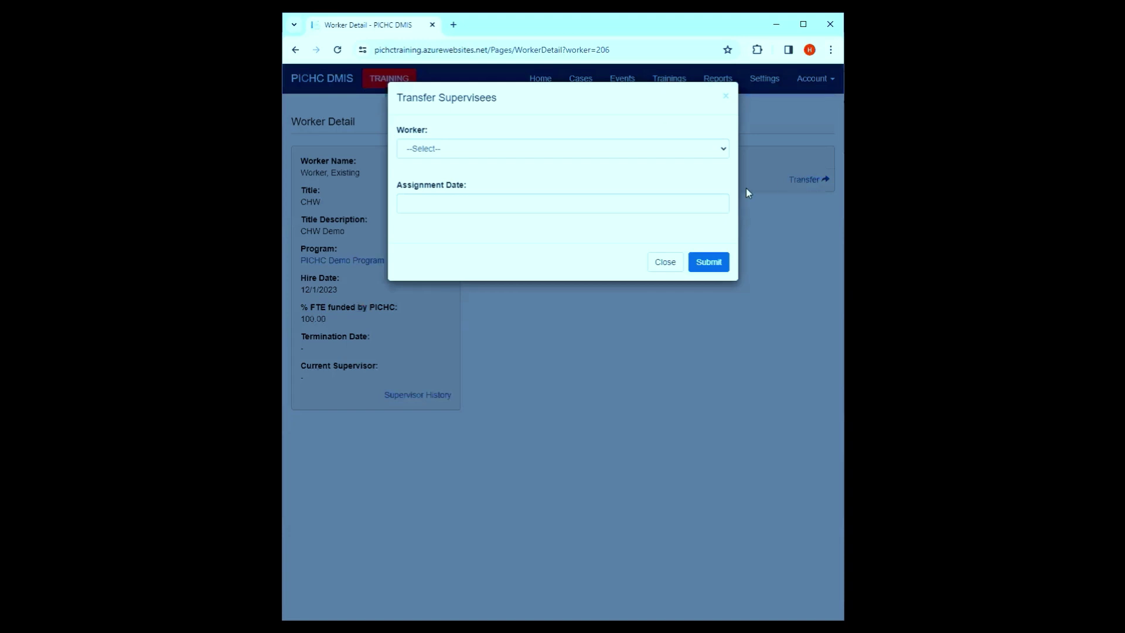
pyautogui.click(576, 151)
pyautogui.click(492, 184)
pyautogui.click(482, 203)
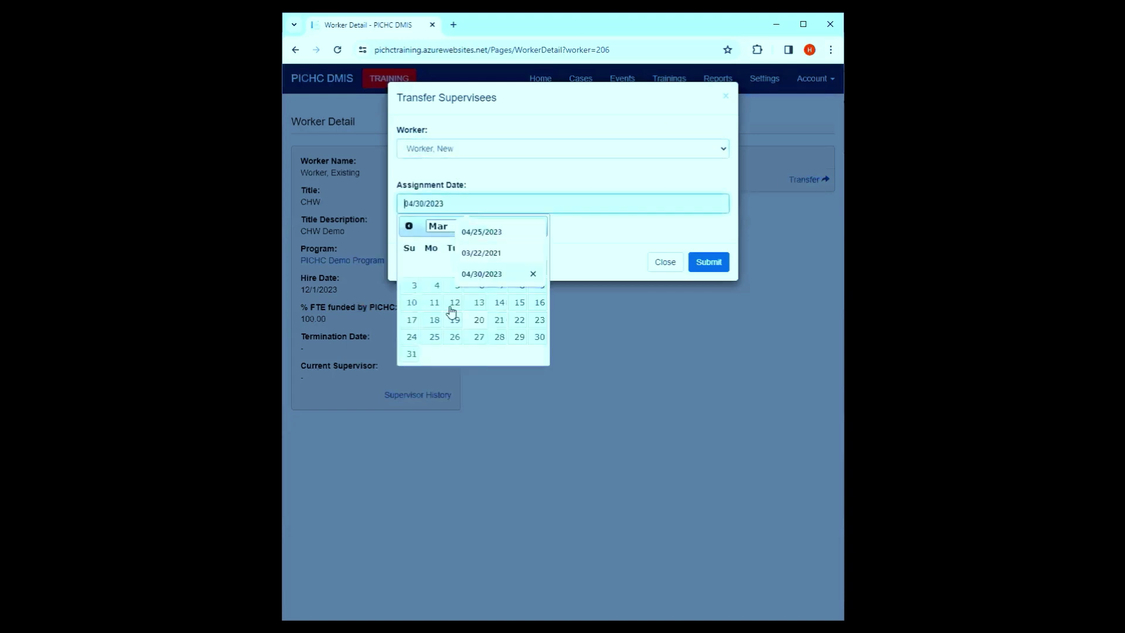
pyautogui.click(478, 319)
pyautogui.click(707, 262)
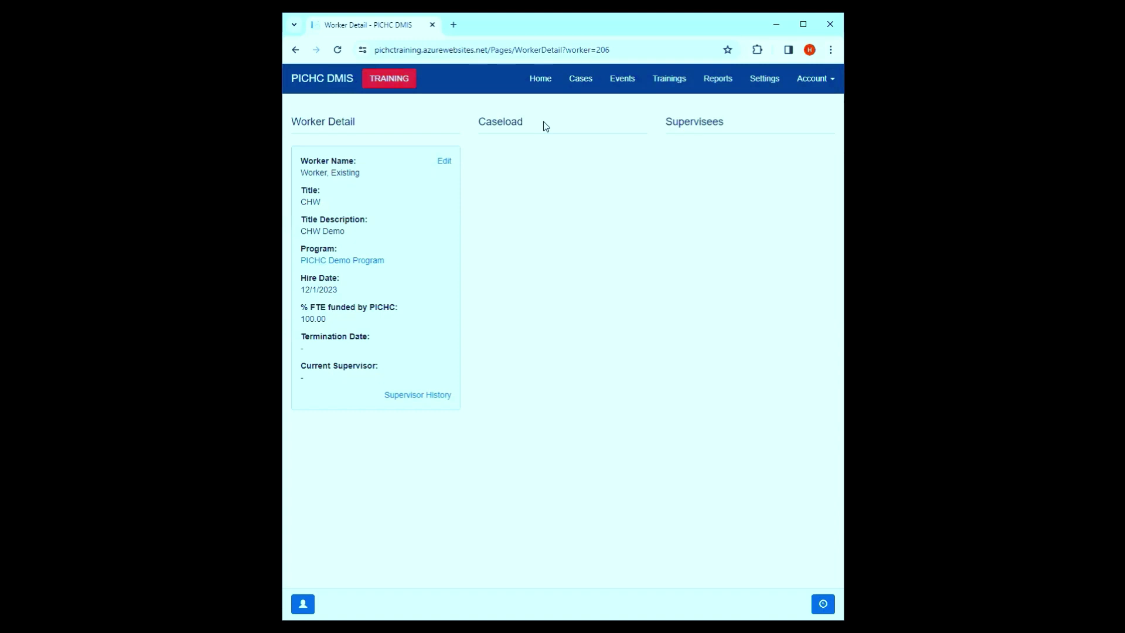
# - Set Worker, Existing's termination date to 03/20/2024 and return to Program Detail
pyautogui.click(446, 164)
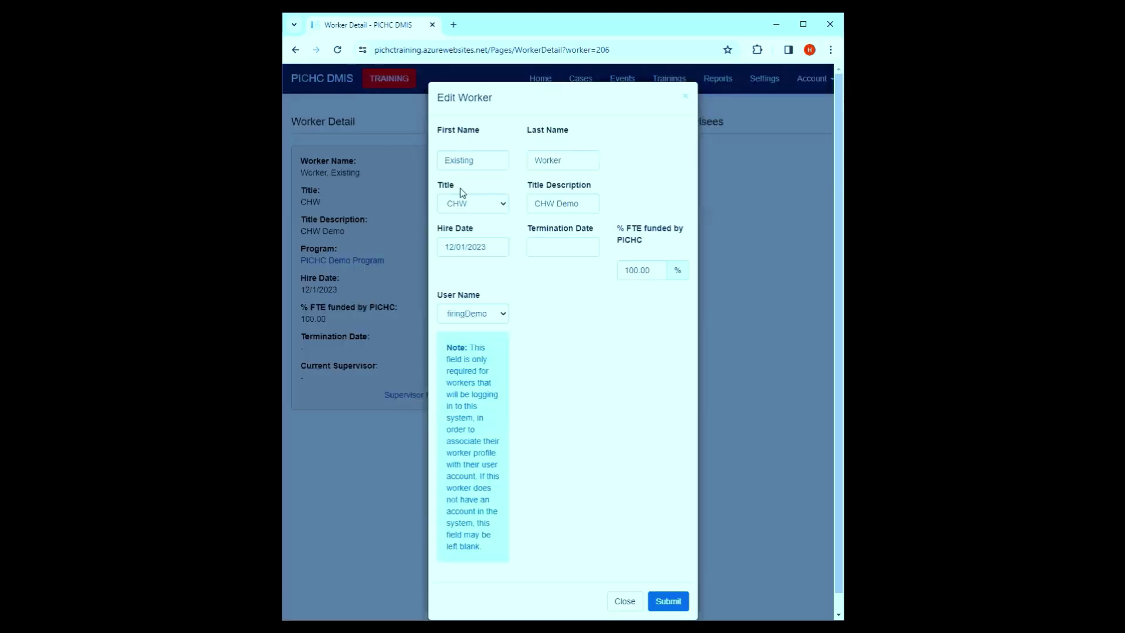
pyautogui.click(542, 246)
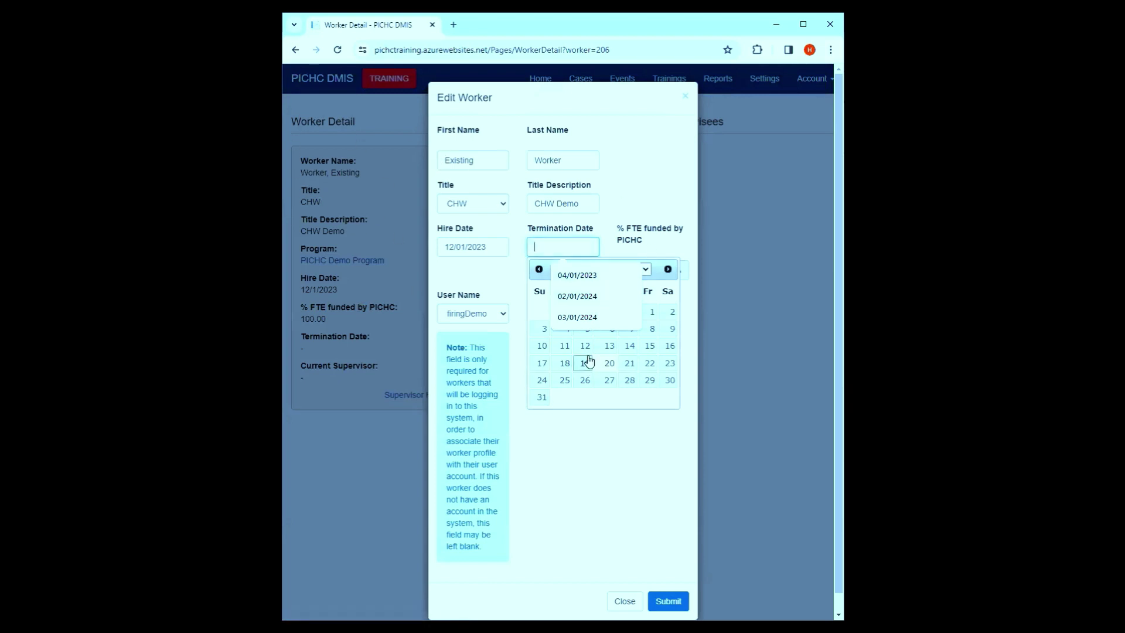
pyautogui.click(668, 601)
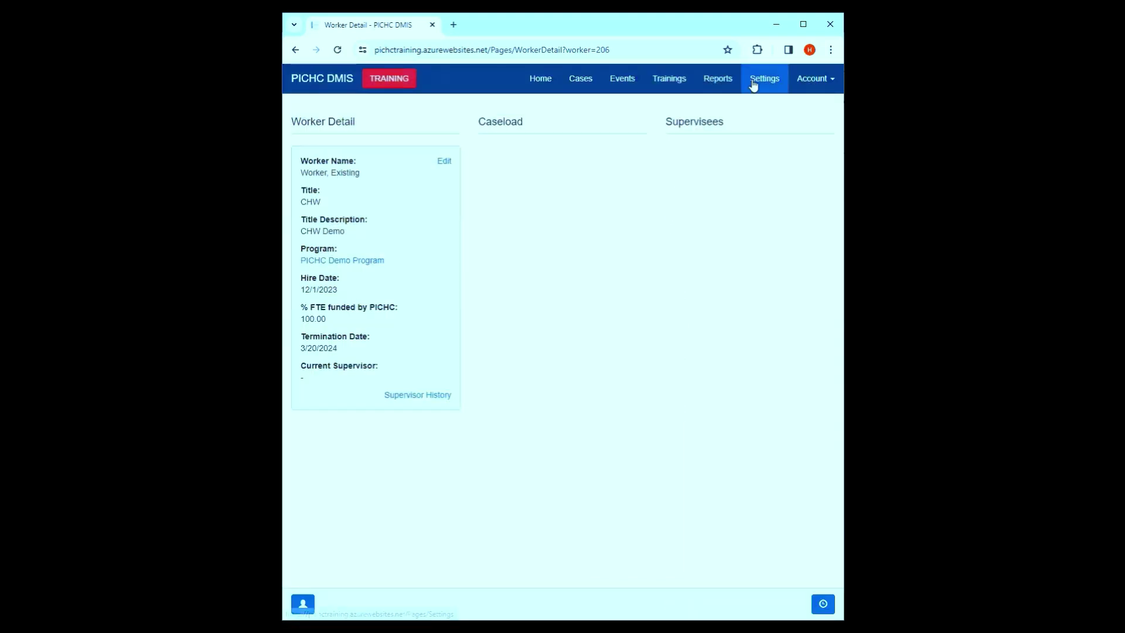
pyautogui.click(765, 78)
pyautogui.click(327, 156)
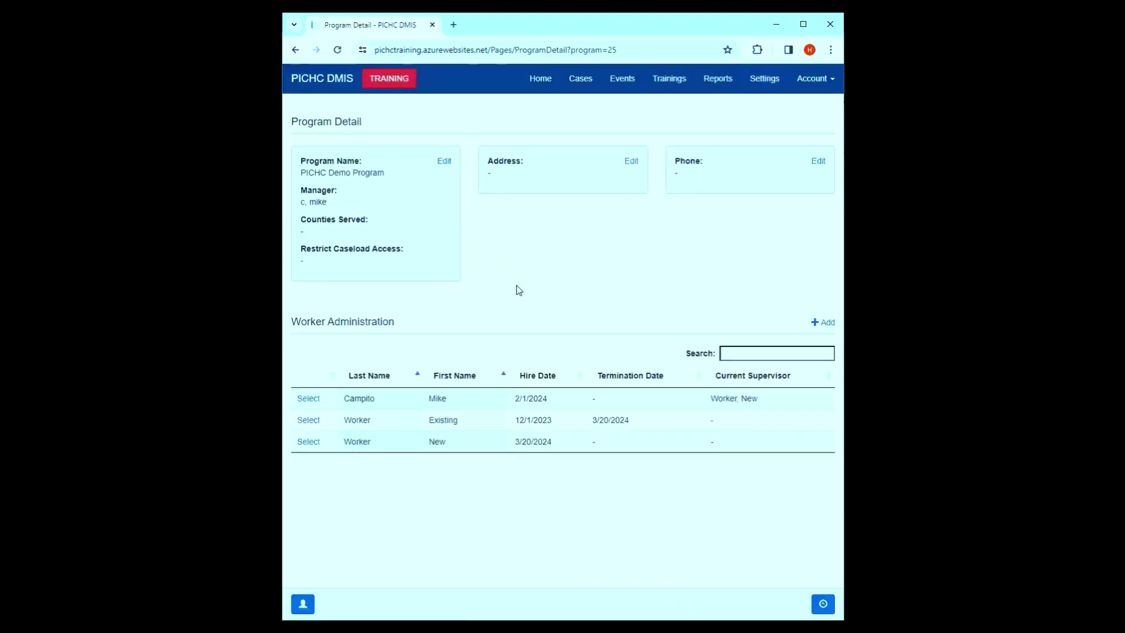
# - Note Worker, Existing's 3/20/2024 termination date and open Worker, New's detail page
pyautogui.moveTo(652, 427); pyautogui.dragTo(561, 427)
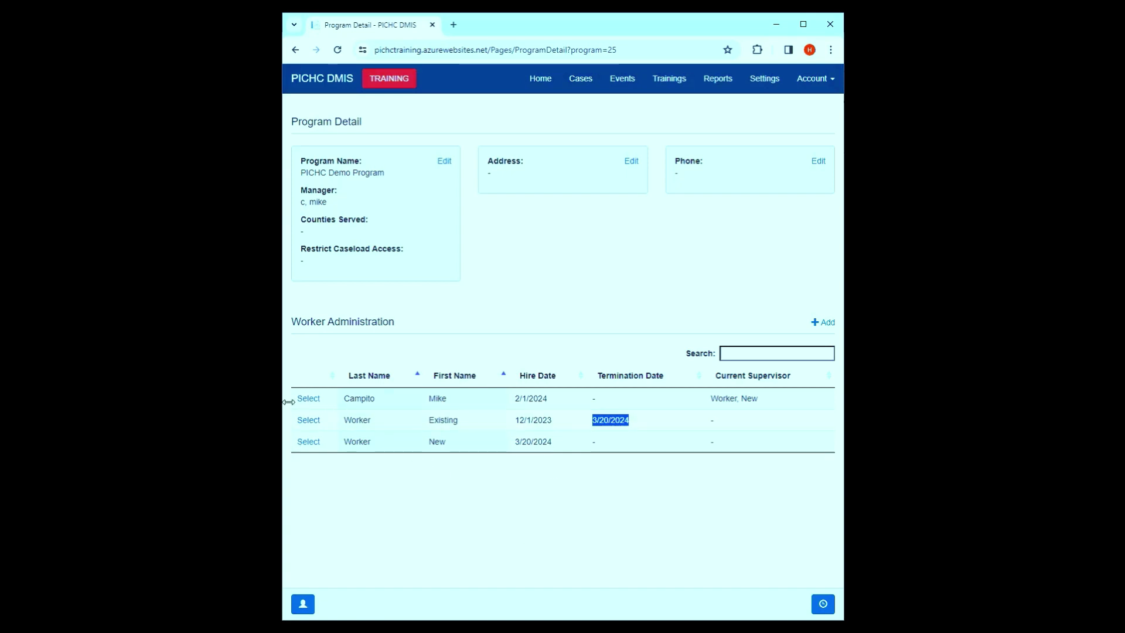
pyautogui.click(309, 441)
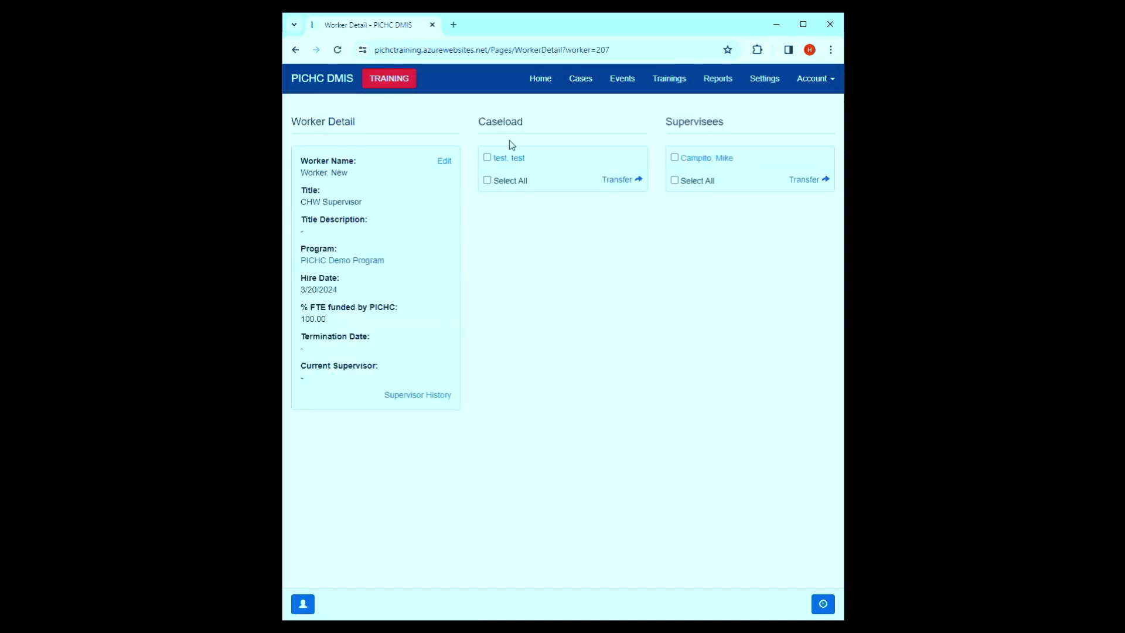
pyautogui.click(724, 167)
# - Log out and log back in with the new worker's user name and password
pyautogui.click(808, 83)
pyautogui.click(821, 199)
pyautogui.doubleClick(477, 178)
pyautogui.write('newWorker')
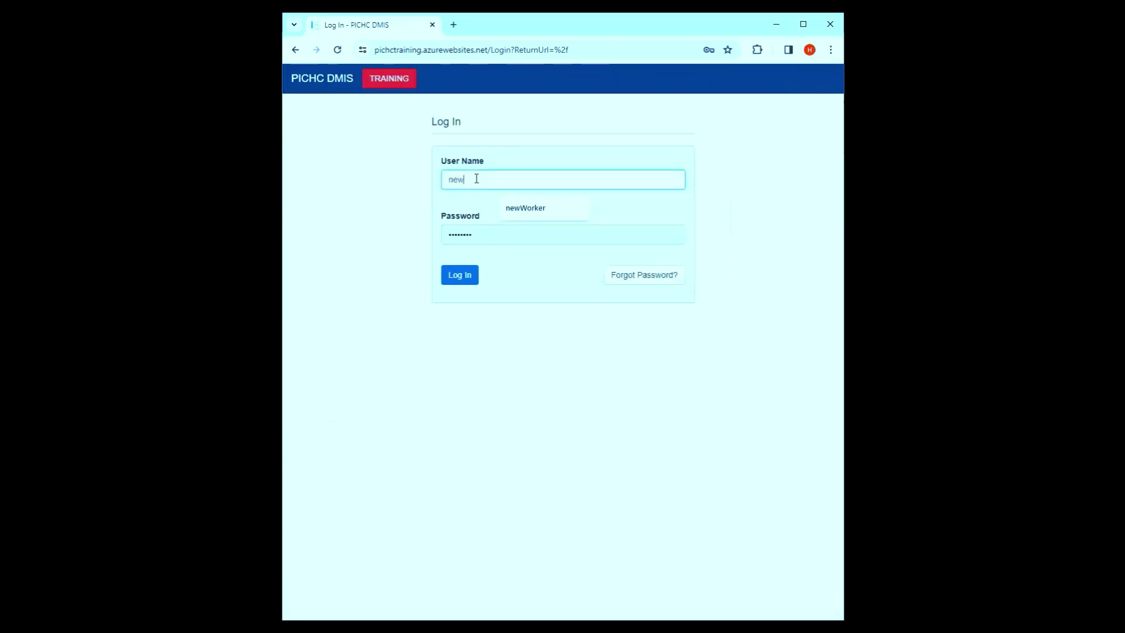
pyautogui.doubleClick(470, 234)
pyautogui.write('test1234')
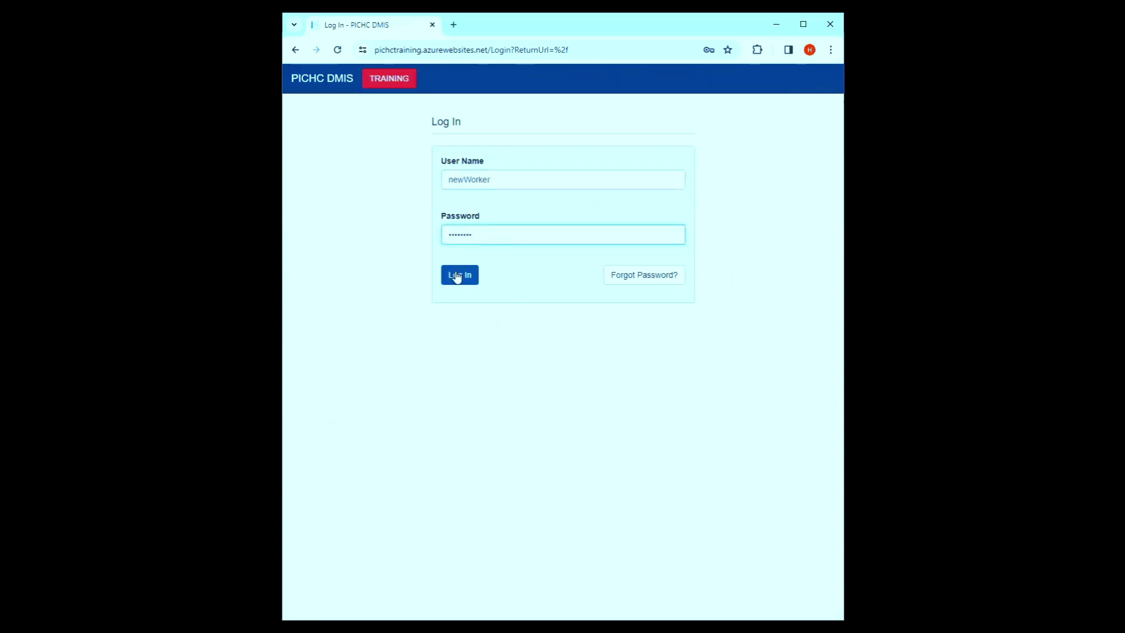
pyautogui.click(456, 276)
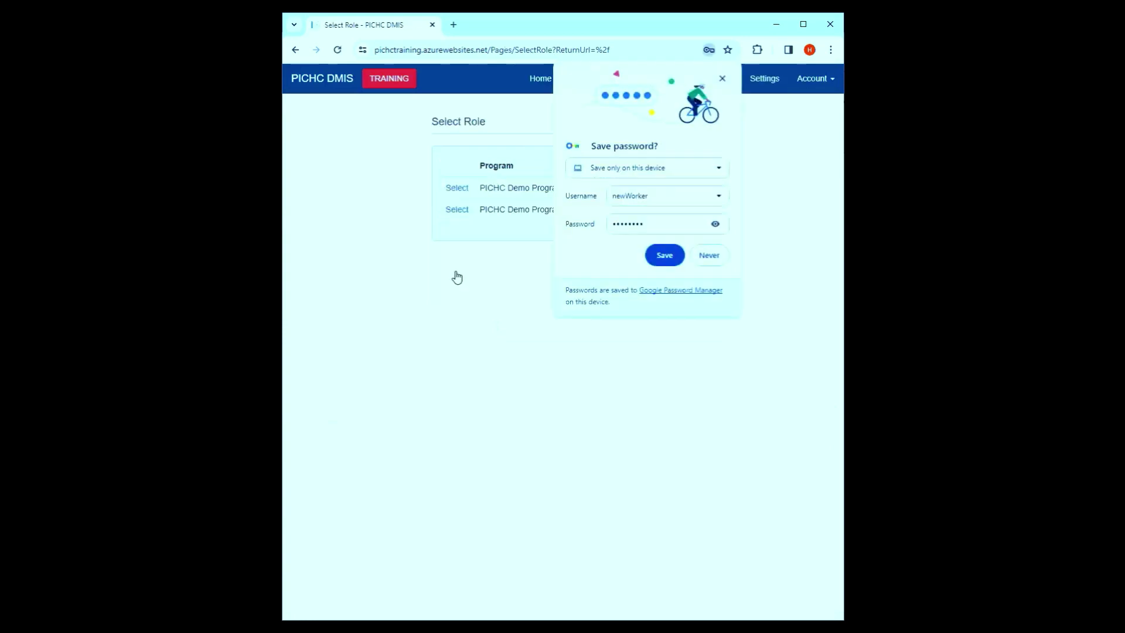
pyautogui.click(724, 77)
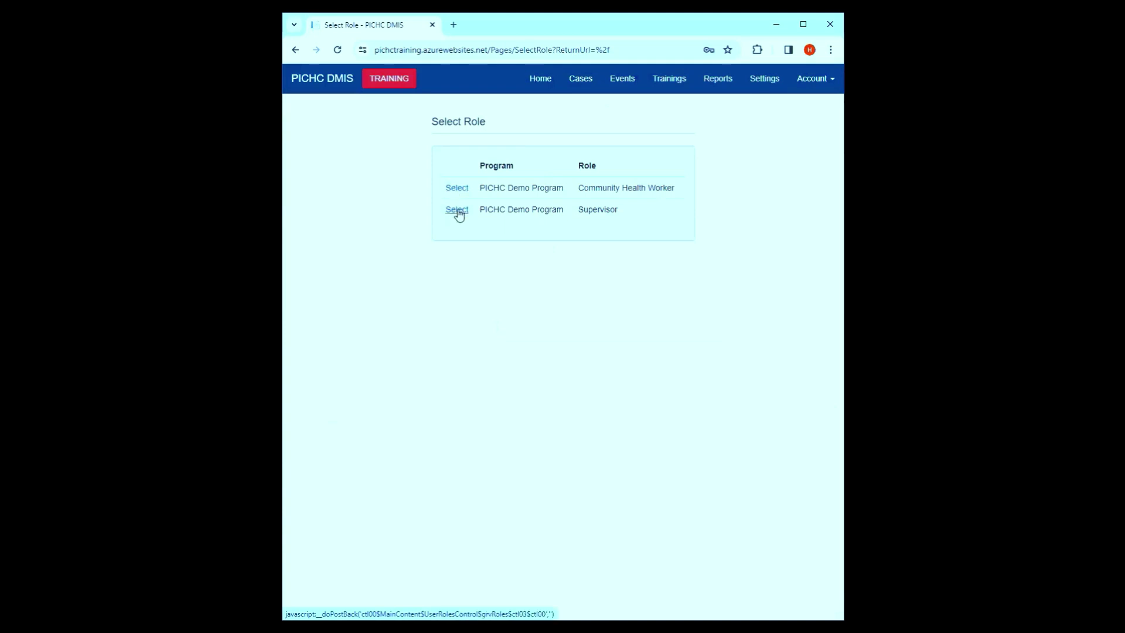
# - Enter PICHC DMIS in the Supervisor role to reach the home page
pyautogui.click(456, 211)
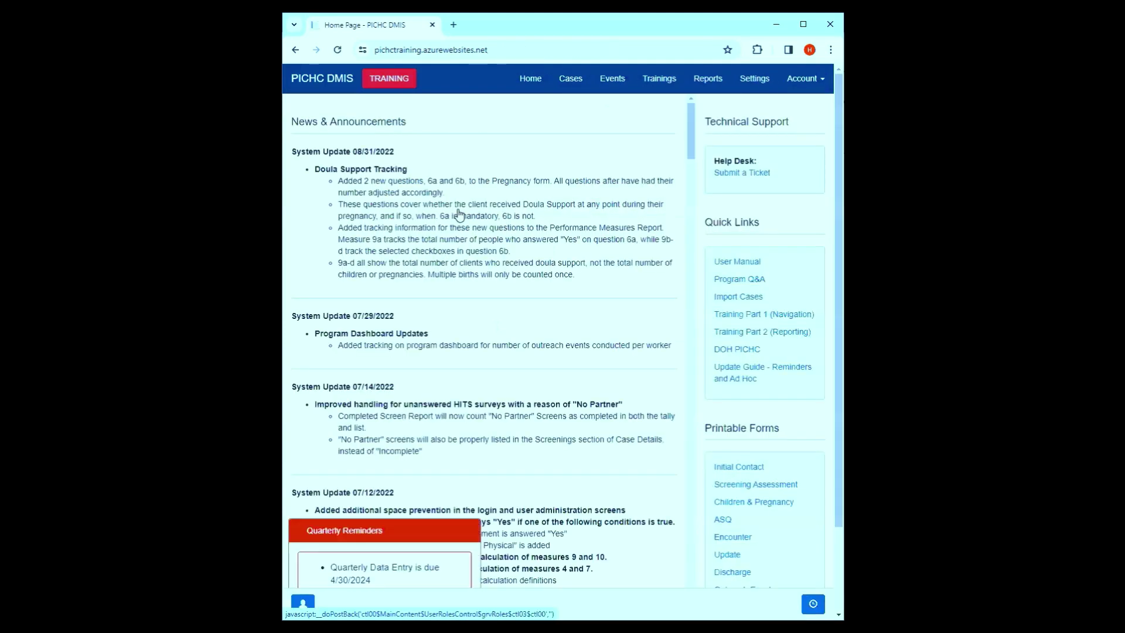
pyautogui.doubleClick(559, 31)
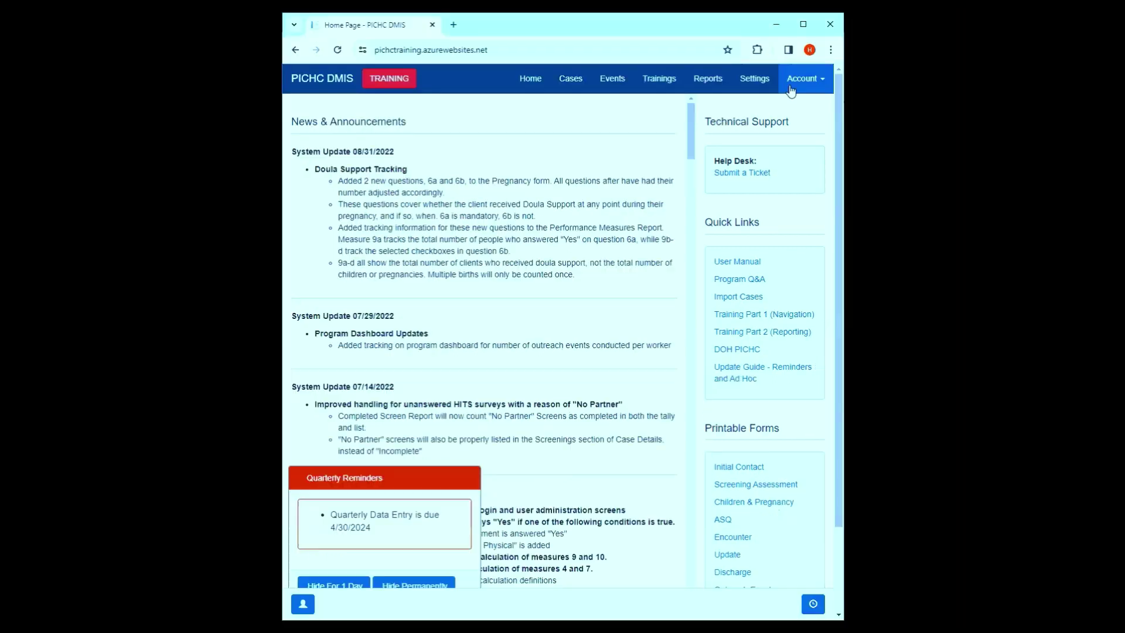
pyautogui.click(806, 78)
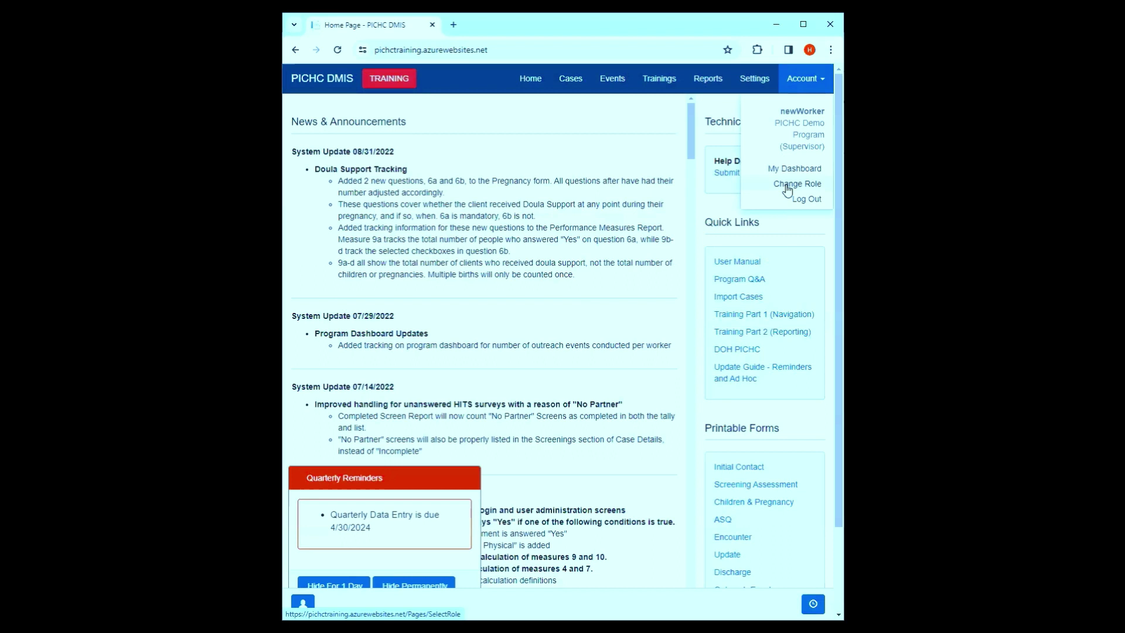
# - Change the new worker's role to Community Health Worker
pyautogui.click(787, 185)
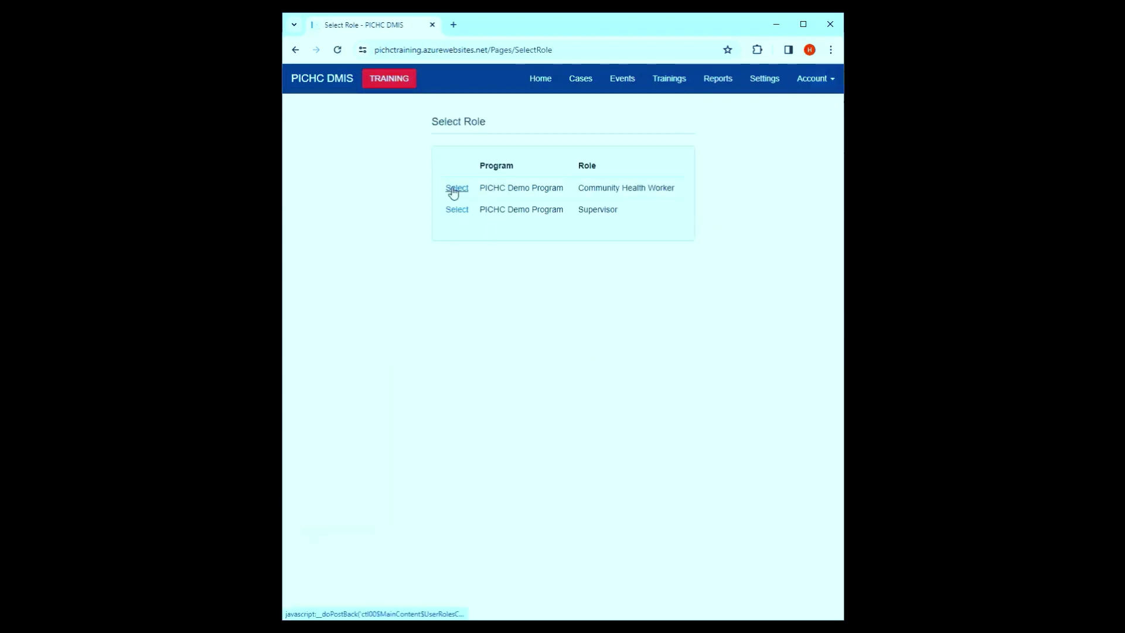
pyautogui.click(454, 188)
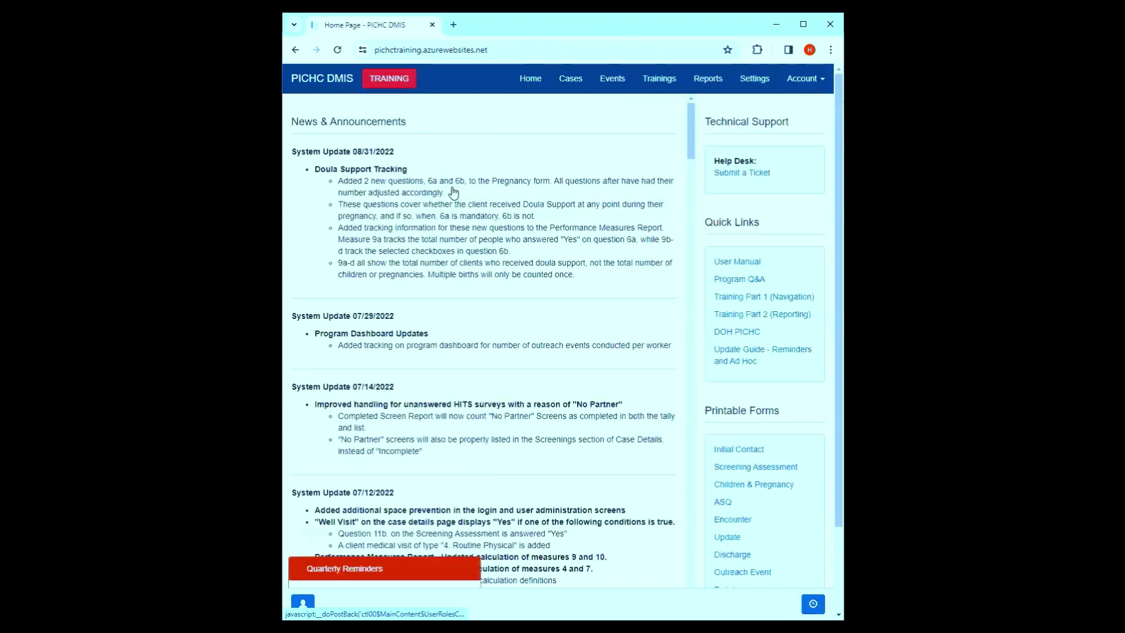
pyautogui.doubleClick(512, 37)
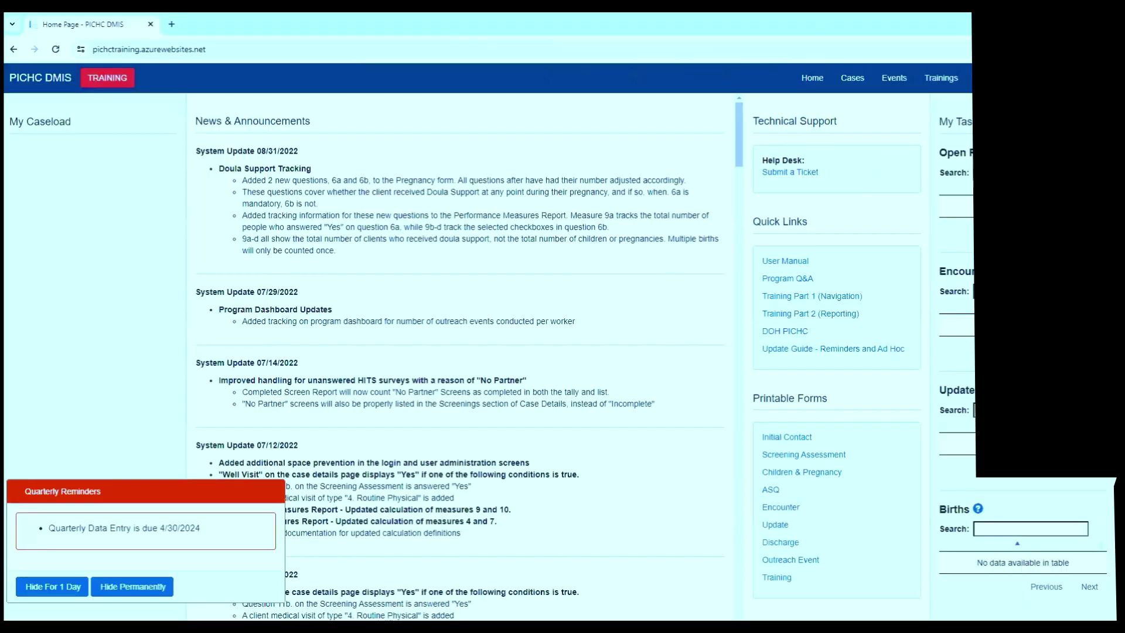
pyautogui.scroll(-2, 723, 375)
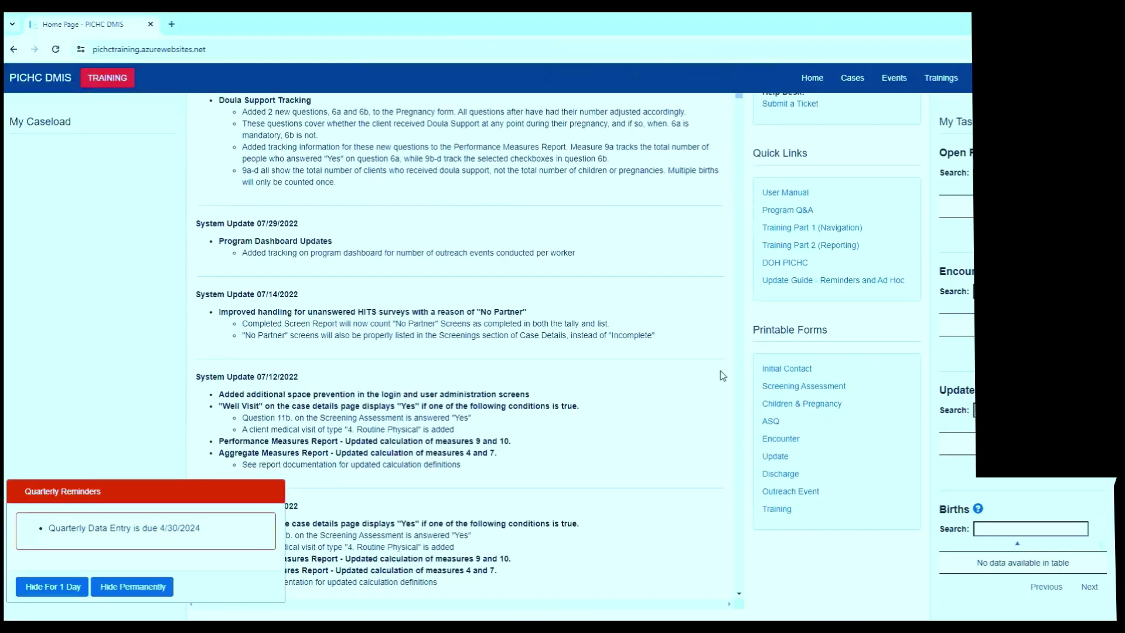
# - Review the new worker's case list, then go back to the Home Page
pyautogui.click(848, 78)
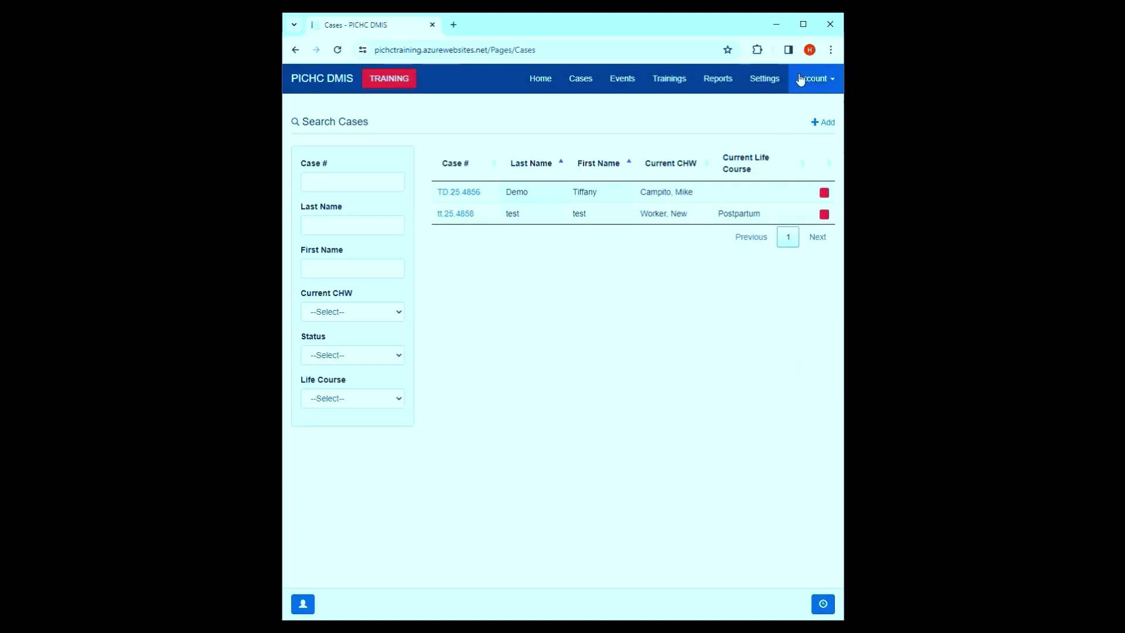
pyautogui.click(800, 79)
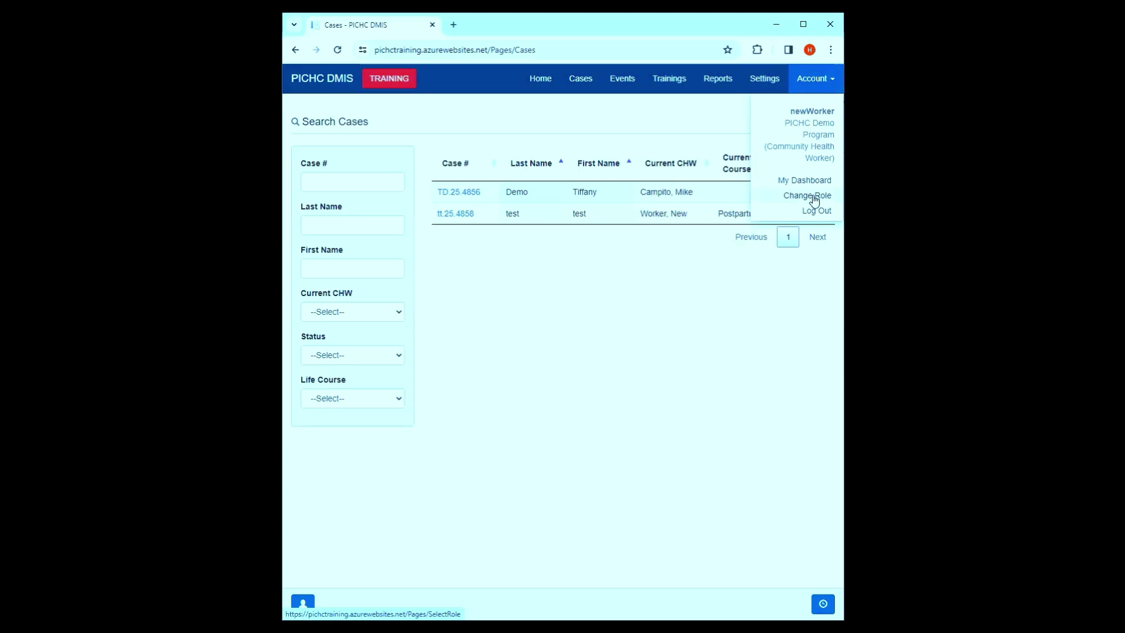
pyautogui.click(509, 409)
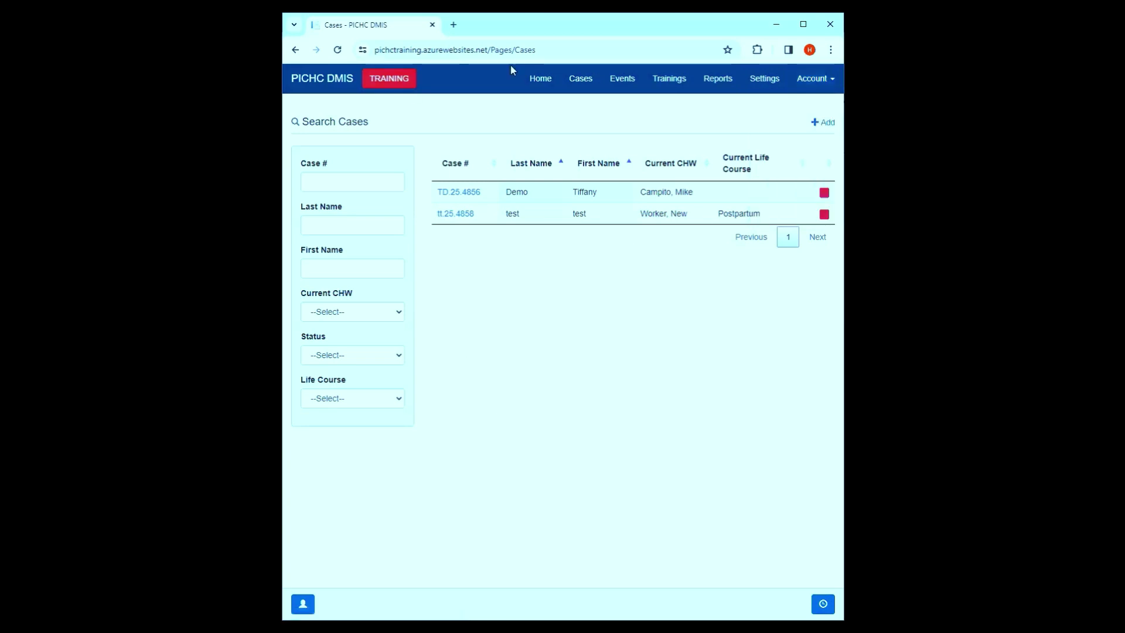
pyautogui.click(530, 79)
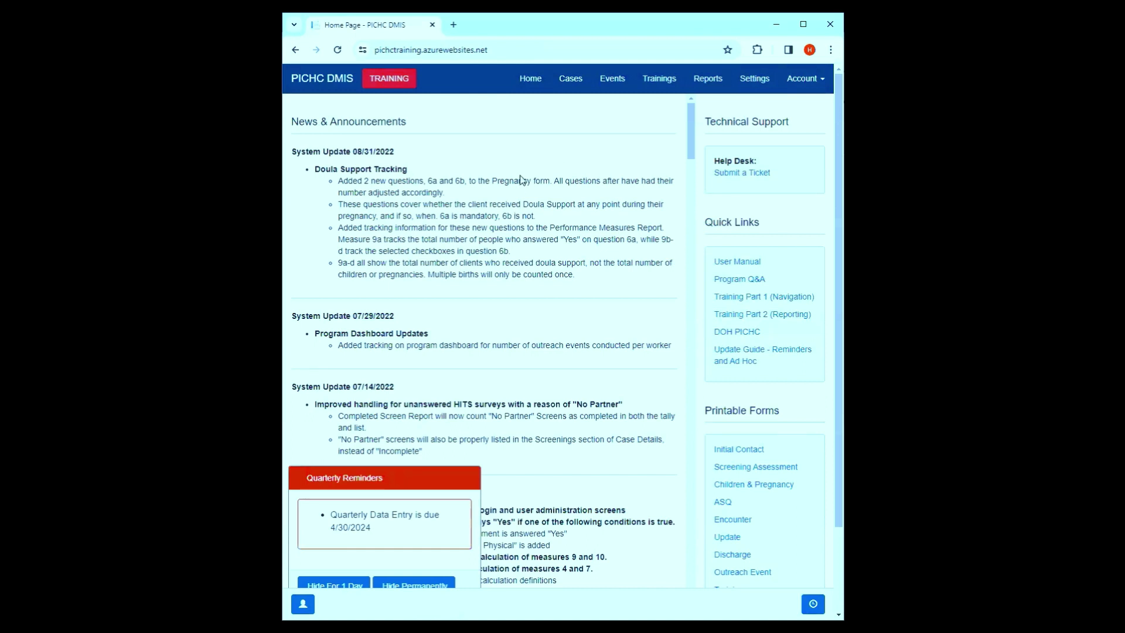
# - Submit a new help desk ticket with subject 'Test' and description 'Test'
pyautogui.click(747, 174)
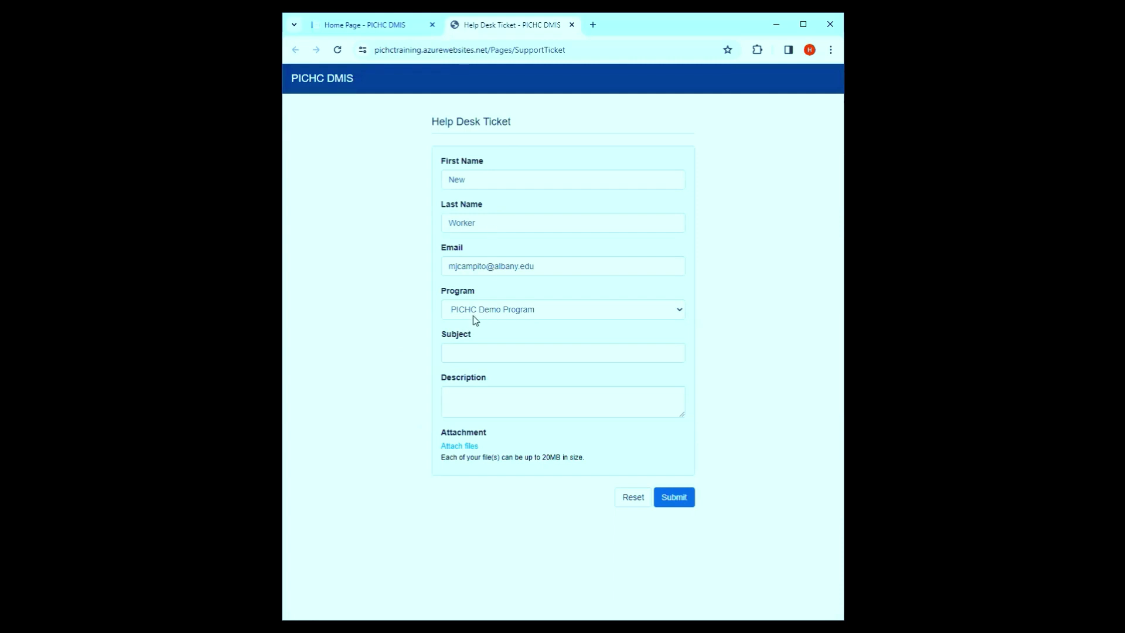
pyautogui.click(466, 350)
pyautogui.write('Test')
pyautogui.click(467, 390)
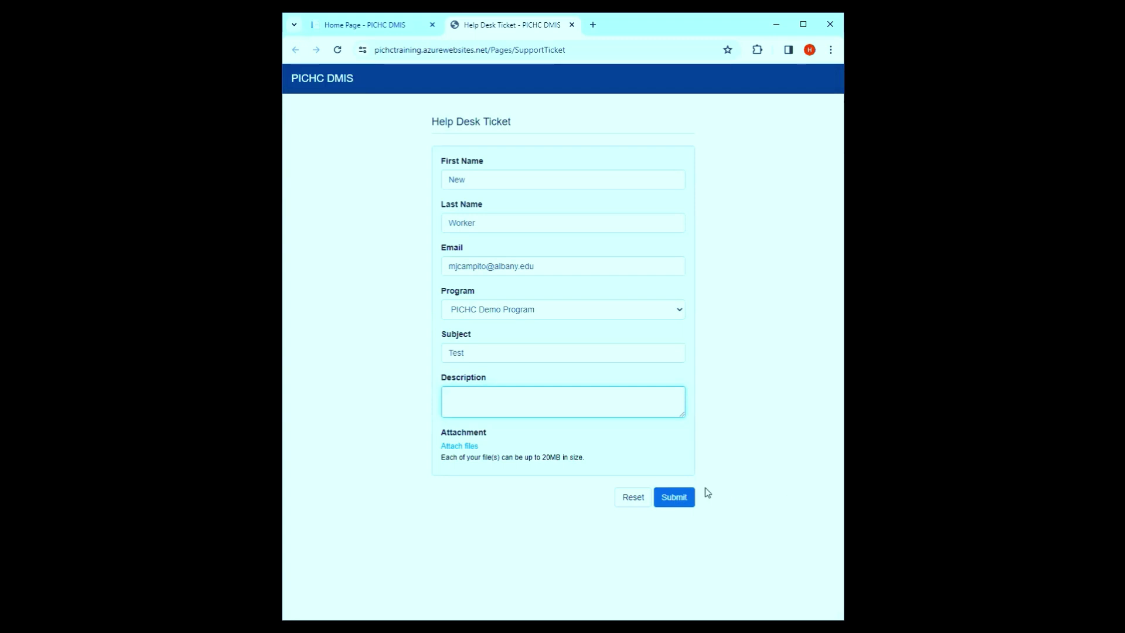
pyautogui.write('Test')
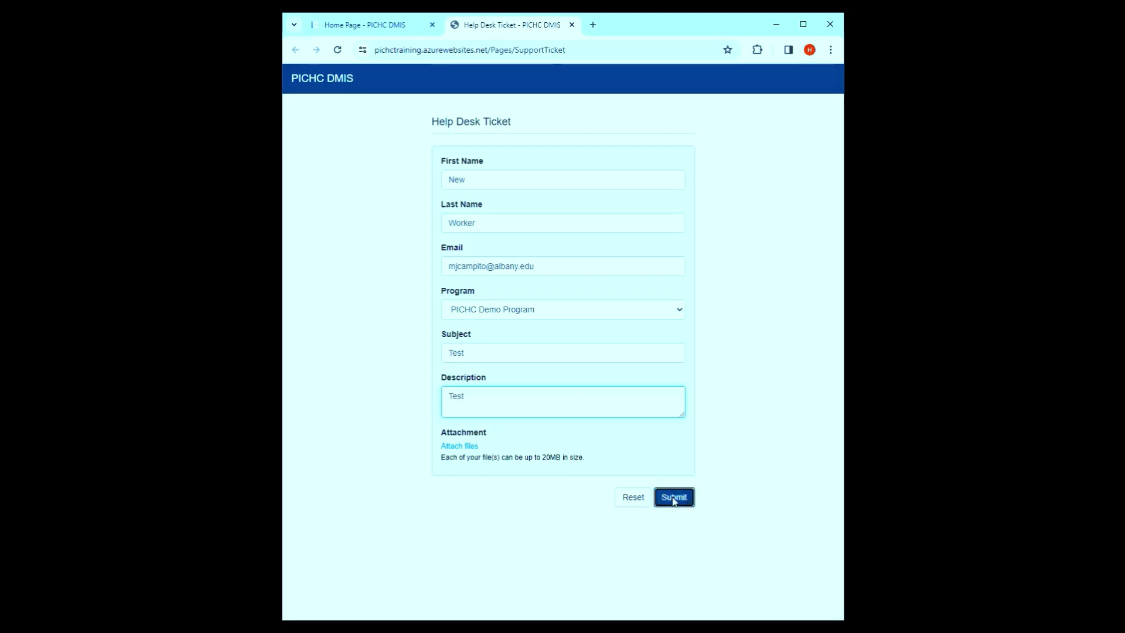
pyautogui.click(672, 496)
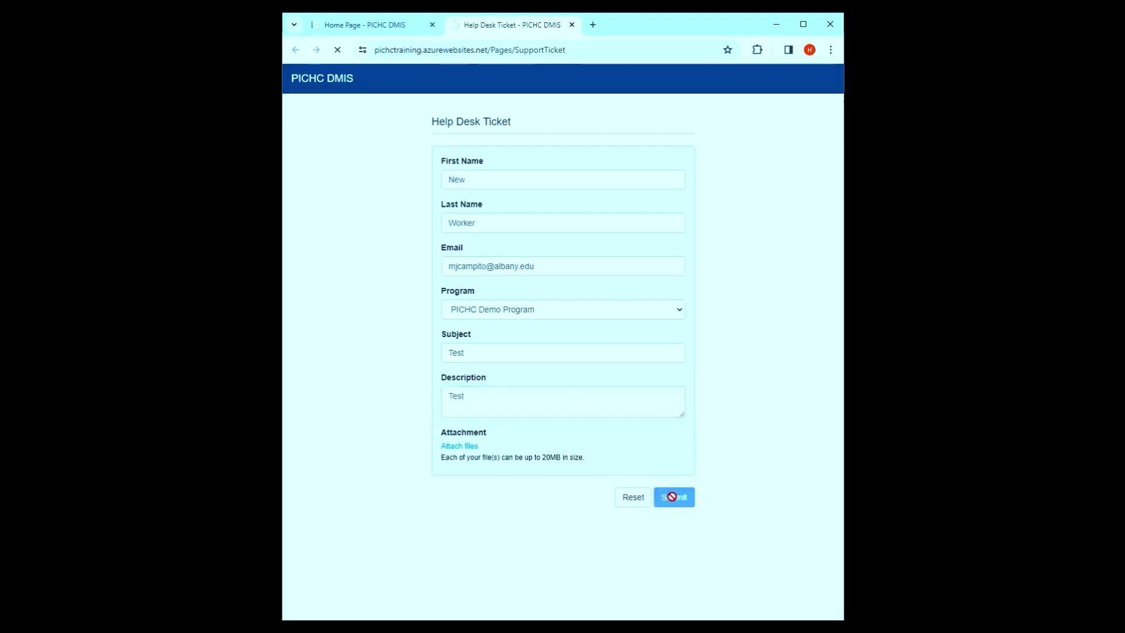